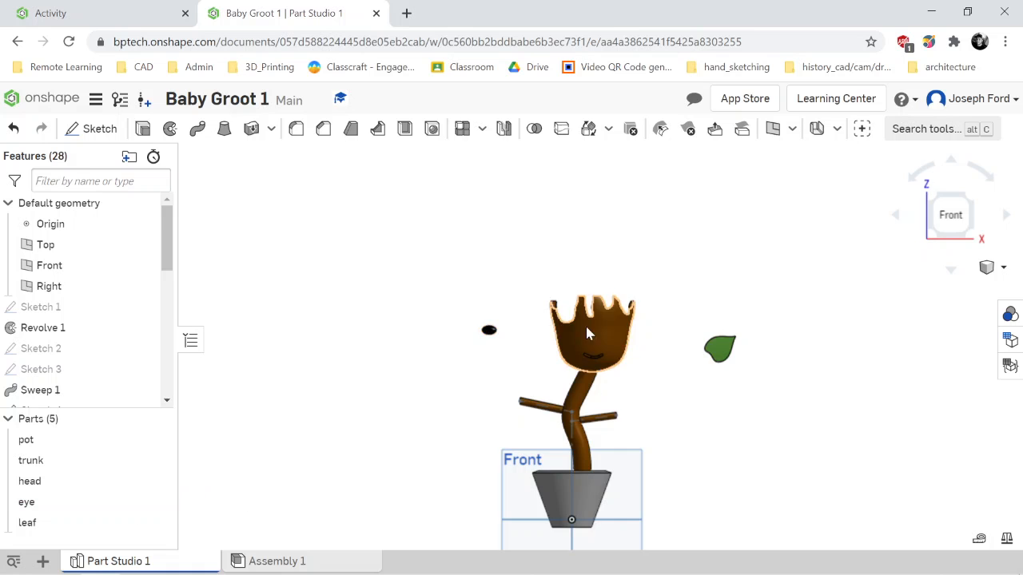
Hide the pot, trunk and head parts in Part Studio 1.
scroll(487, 352, up, 5)
scroll(695, 475, down, 10)
key(f)
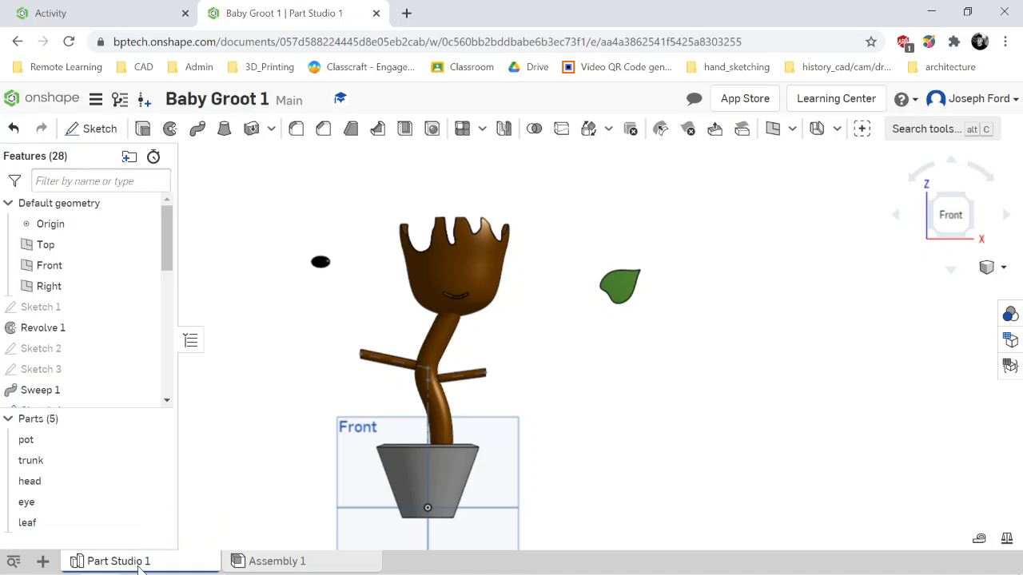
scroll(368, 361, down, 5)
scroll(335, 361, up, 2)
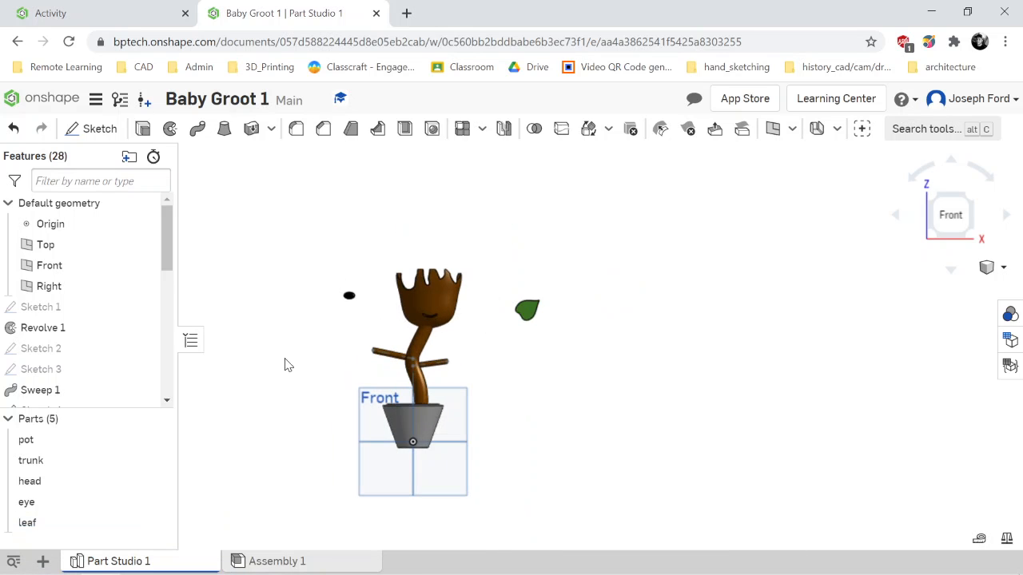
click(157, 439)
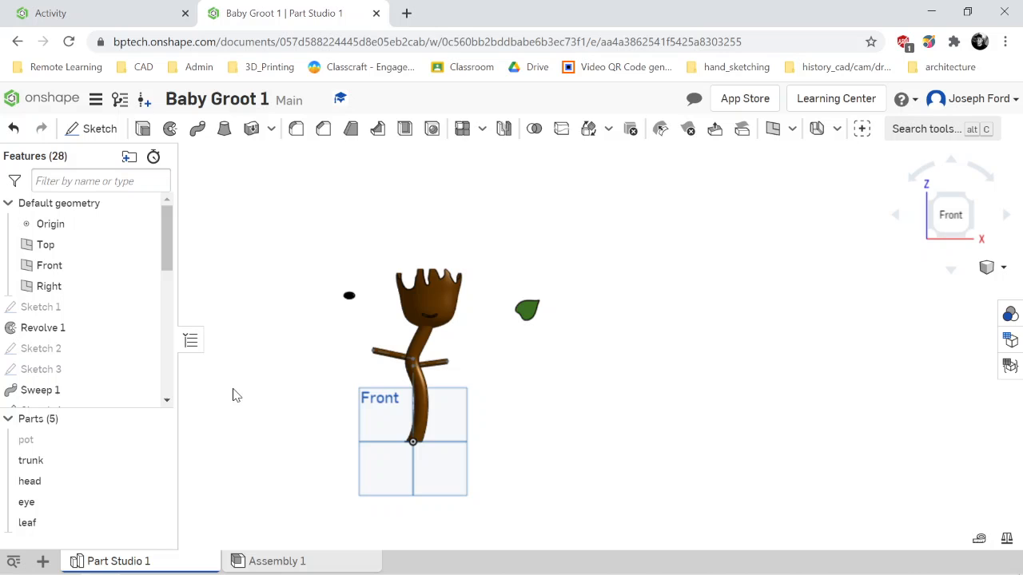
click(157, 459)
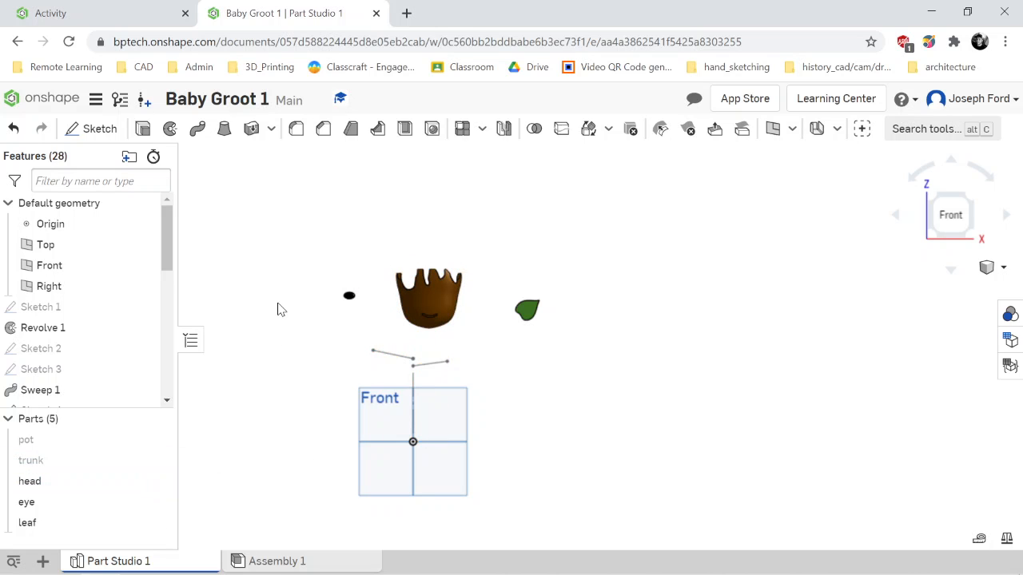
click(157, 481)
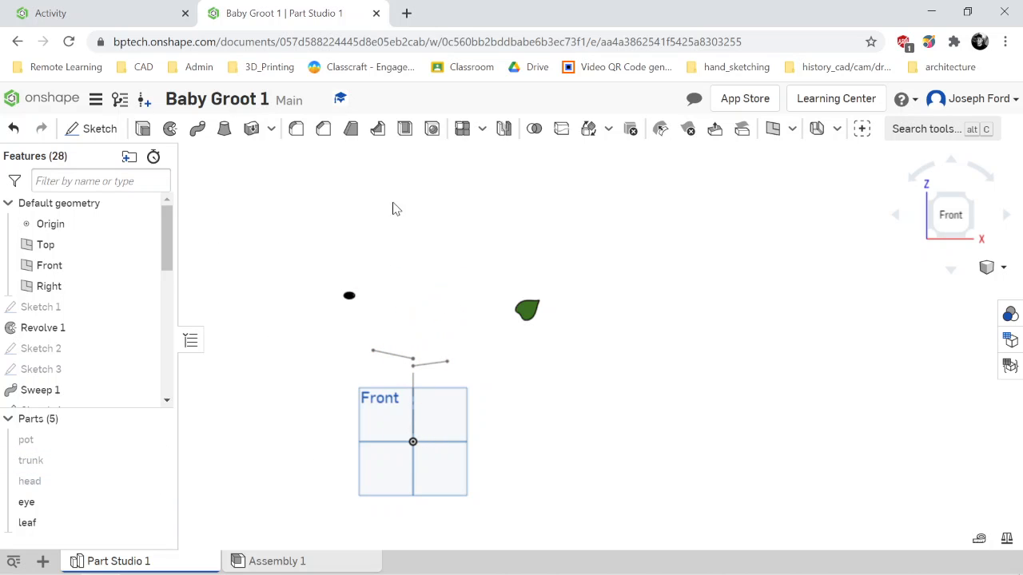
Show the hidden pot, trunk and head parts again.
click(157, 440)
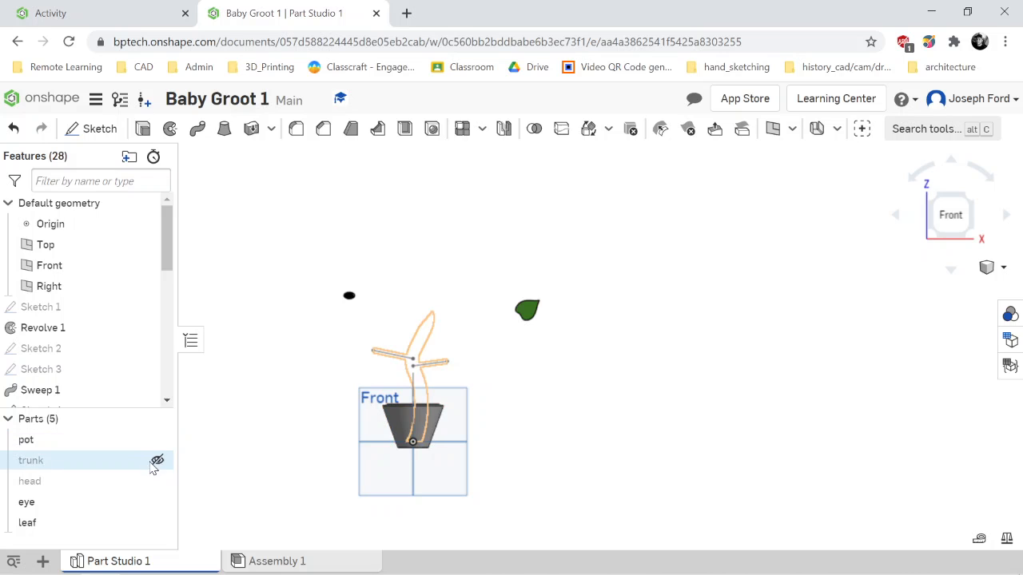
click(158, 460)
click(157, 481)
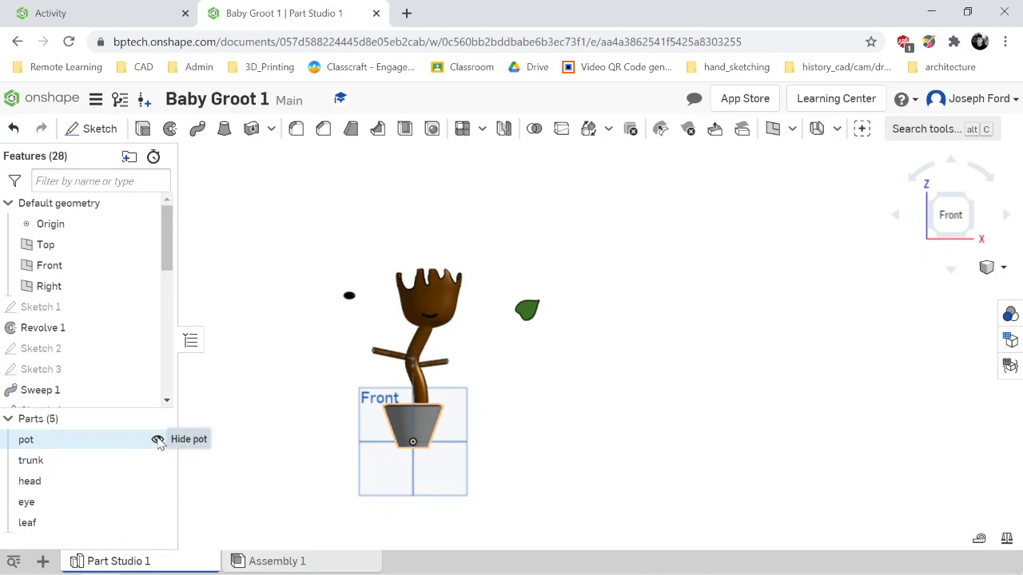
click(158, 440)
click(158, 440)
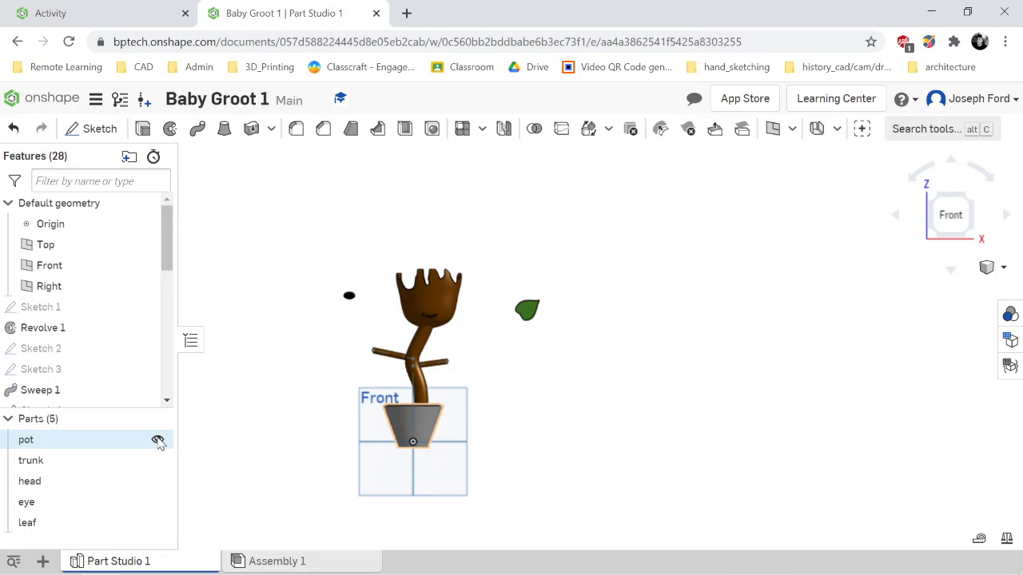
Open Assembly 1 and examine the assembled Baby Groot model from the front and both sides.
click(256, 562)
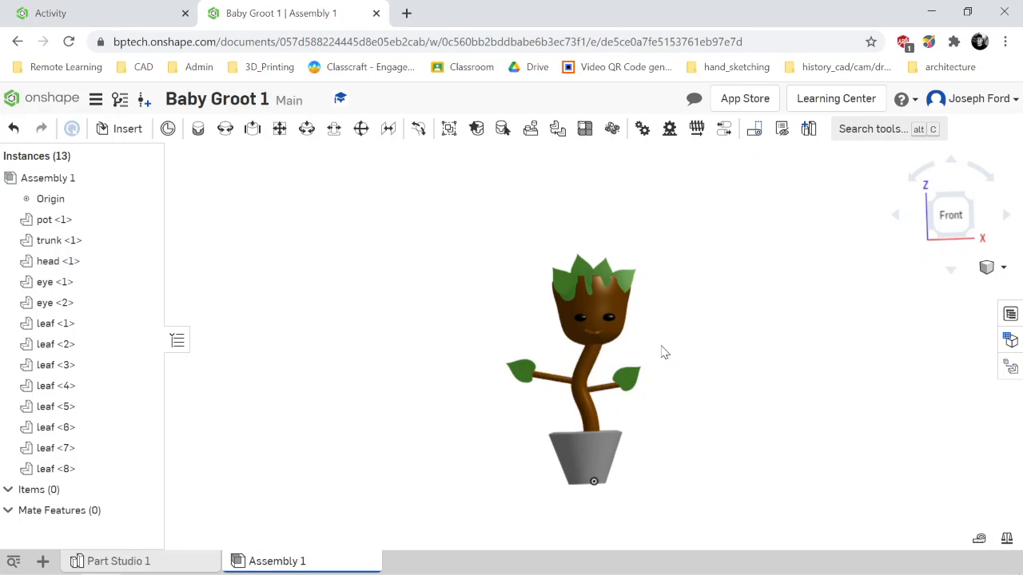
scroll(664, 352, up, 2)
scroll(657, 369, up, 2)
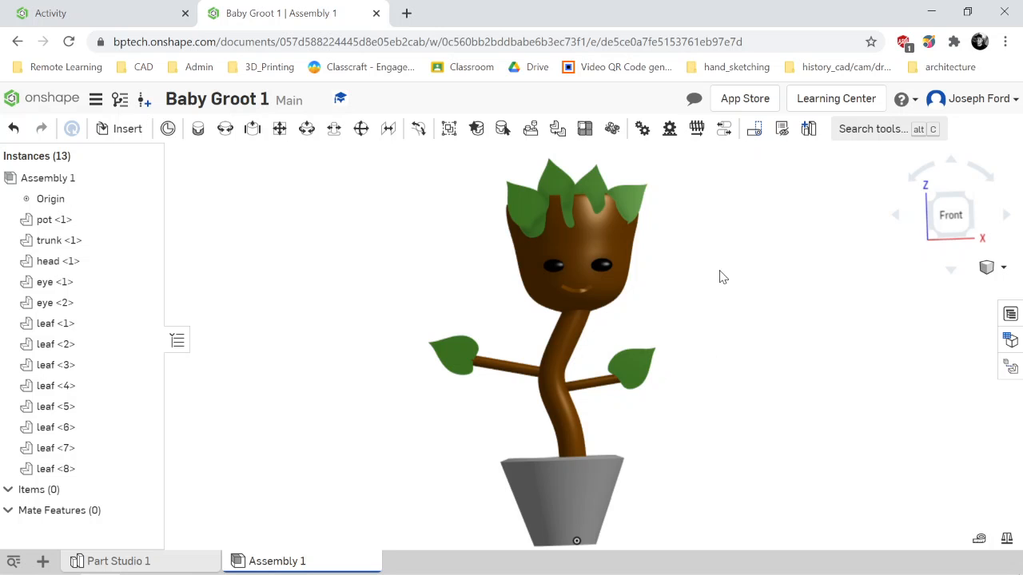
key(Right)
key(Right)
key(Right)
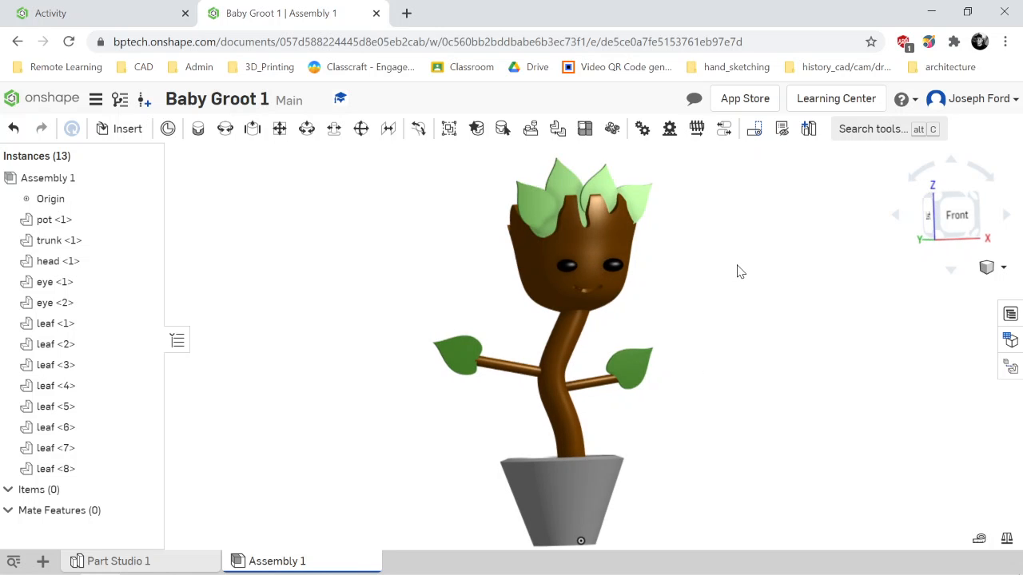
key(Left)
key(Left)
key(Left)
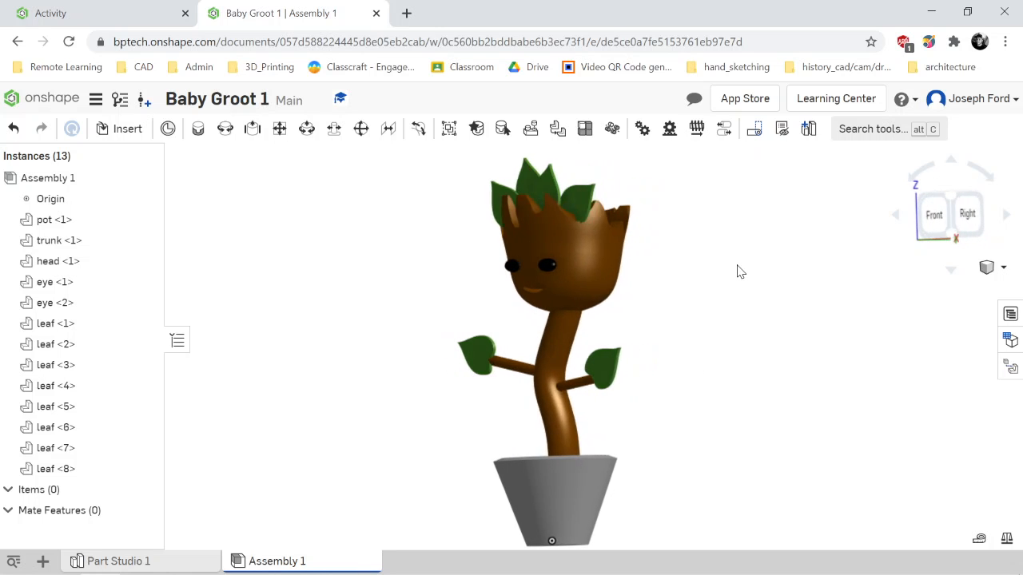
key(Right)
key(Right)
key(Right)
key(Right)
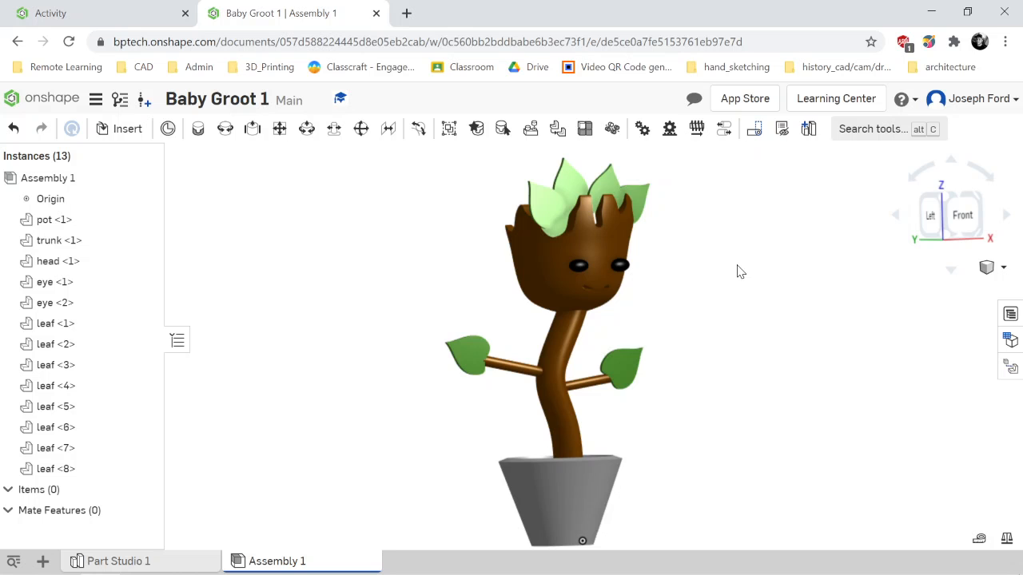
key(Left)
key(Left)
key(Left)
key(Left)
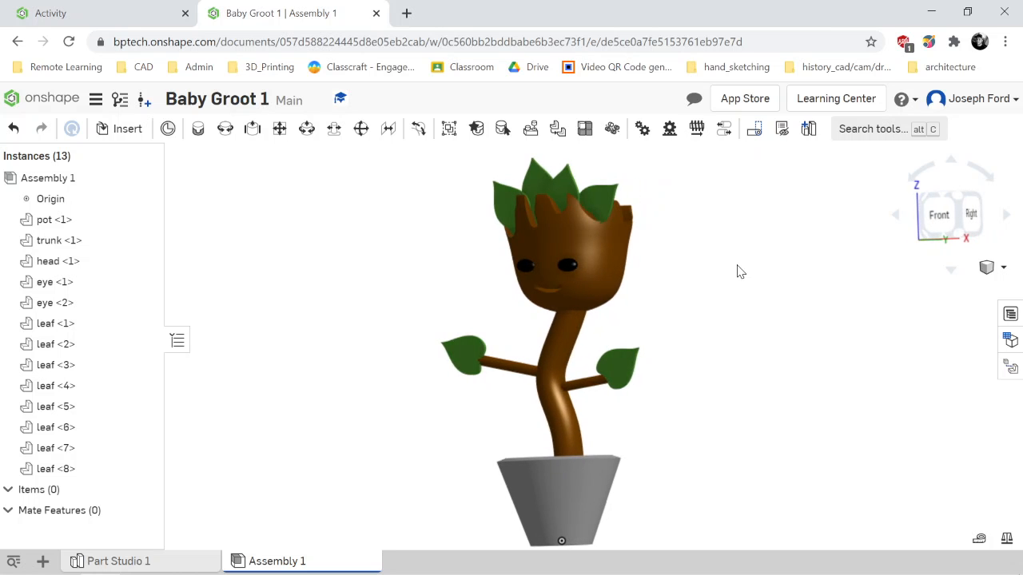
key(Right)
key(Right)
key(Right)
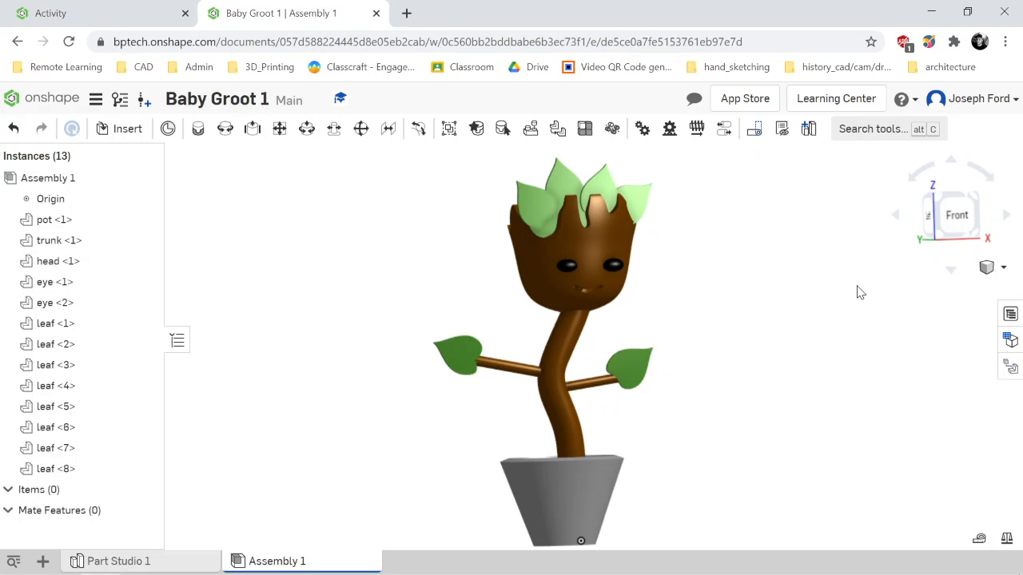
Look over the assembly's view and shading options and examine the model in its edgeless display.
click(997, 271)
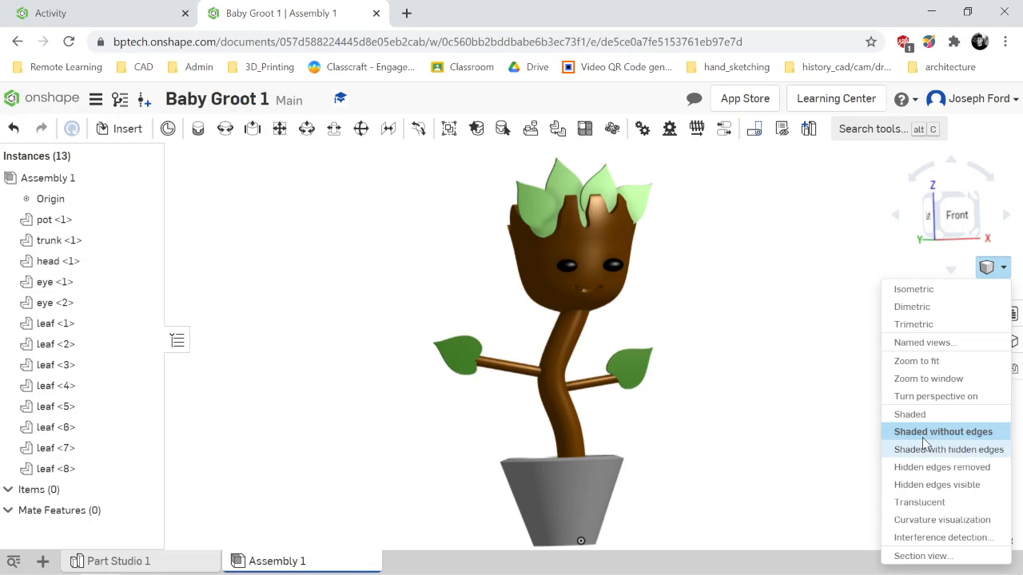
click(765, 352)
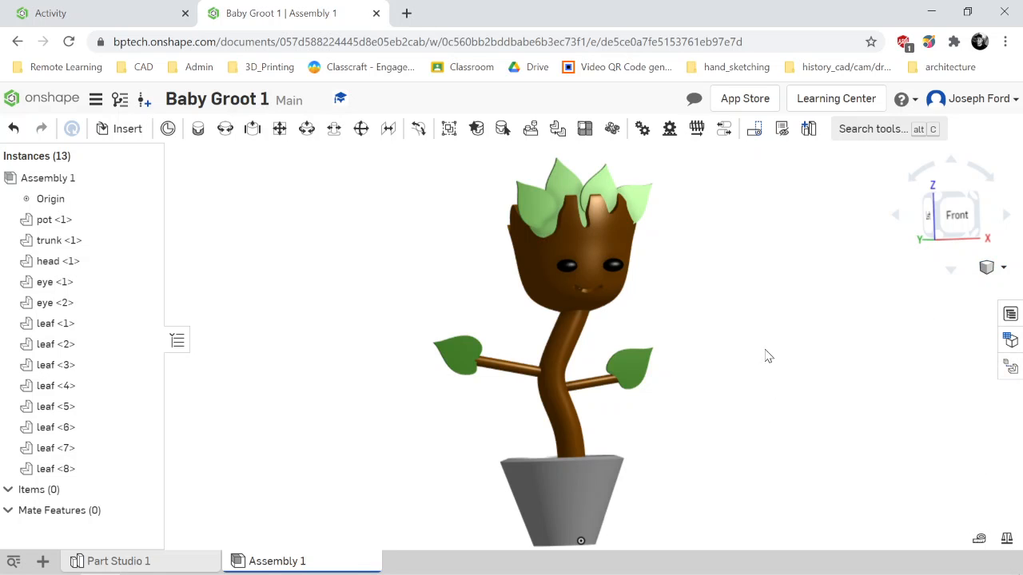
key(Left)
key(Left)
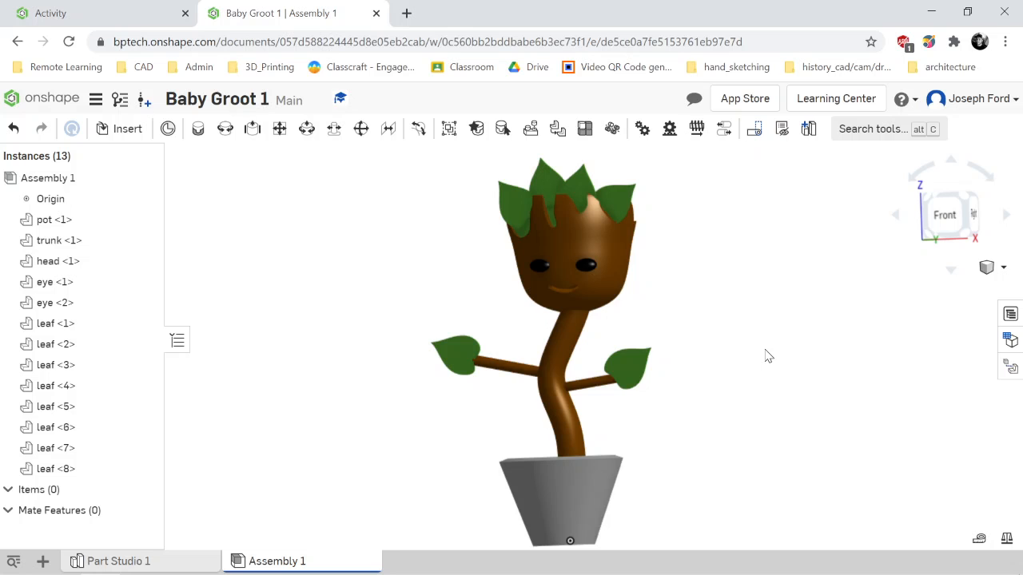
key(Right)
key(Right)
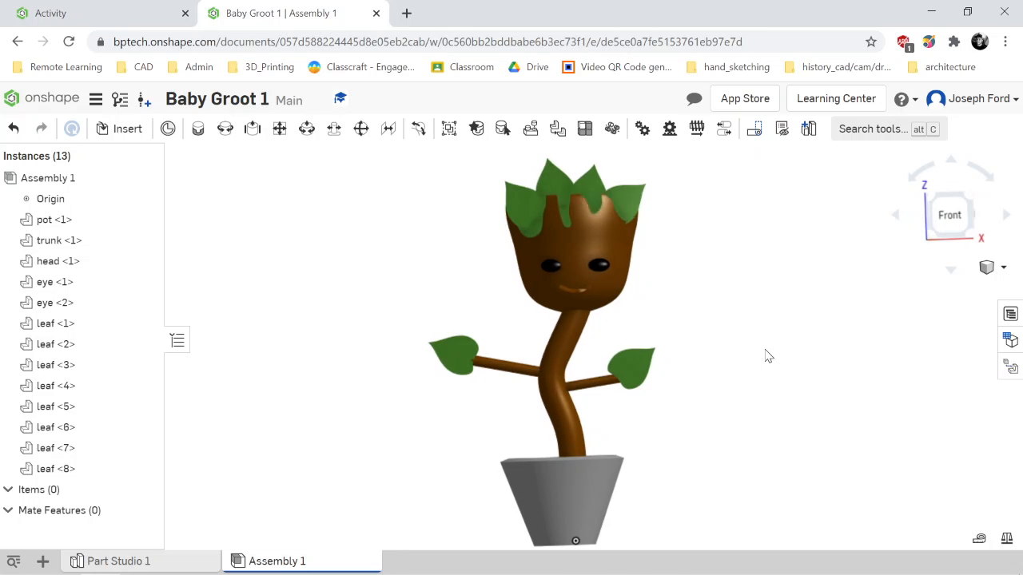
Set the assembly's display style to Shaded and examine the edges from the front, the sides and slightly above.
click(995, 267)
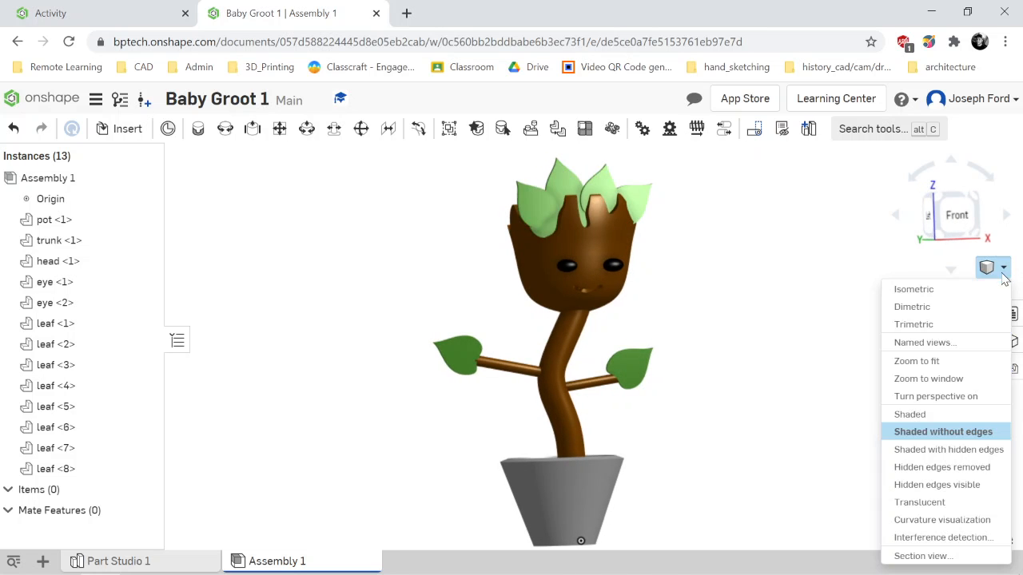
click(934, 413)
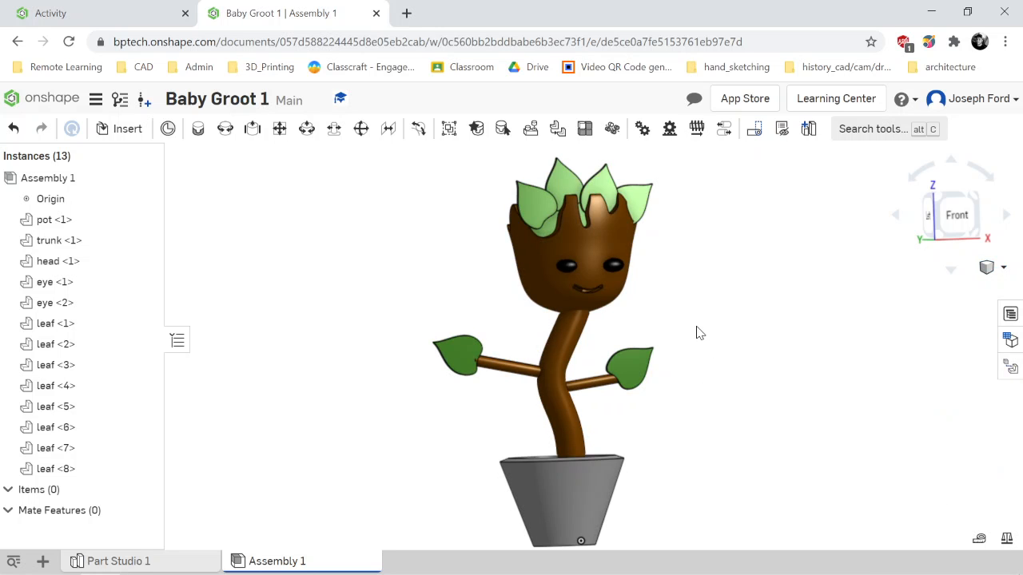
key(Left)
key(Left)
key(Left)
key(Left)
key(Right)
key(Right)
key(Right)
key(Right)
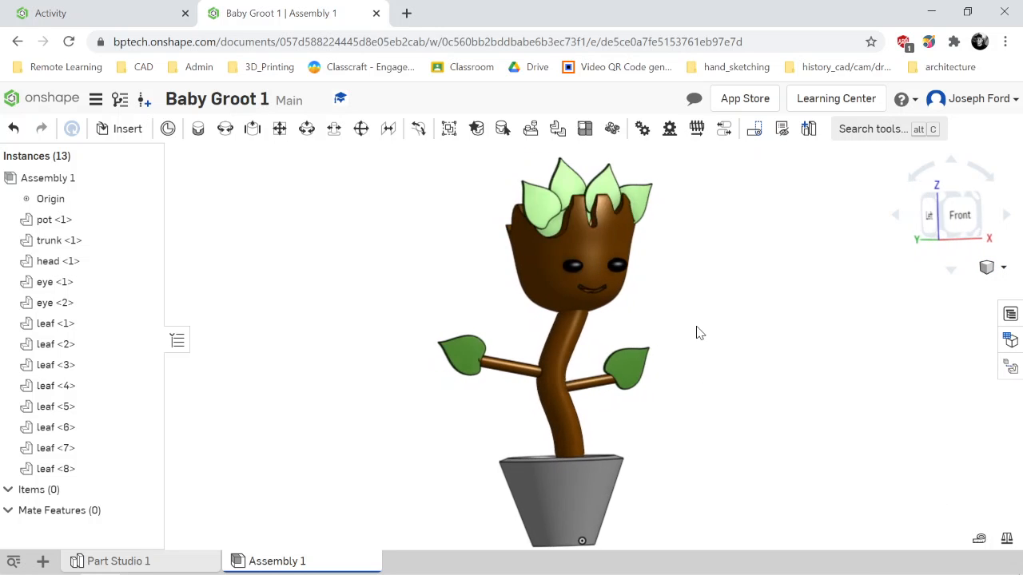
right_drag(696, 326, 696, 326)
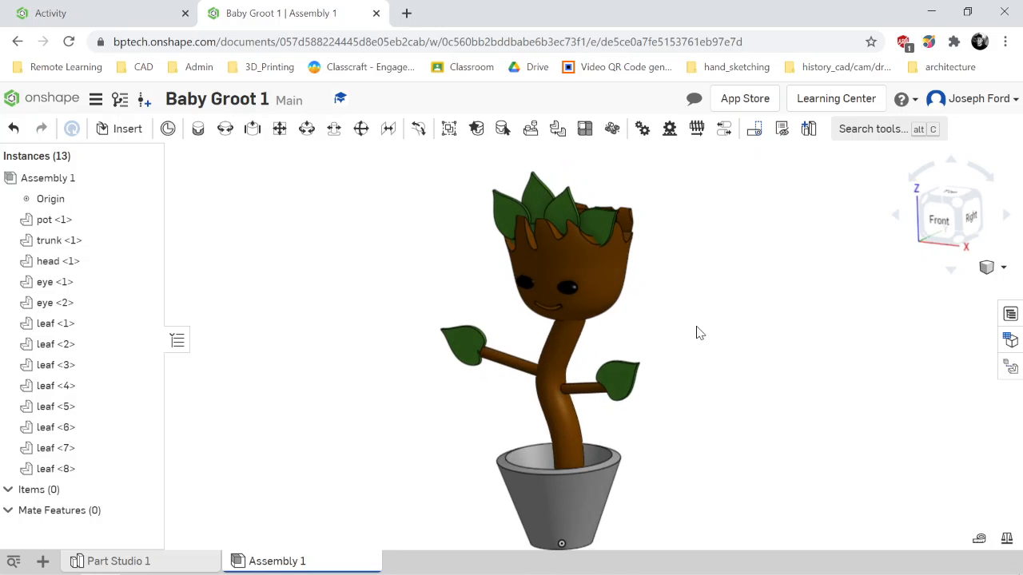
key(Up)
key(Right)
key(Down)
key(Right)
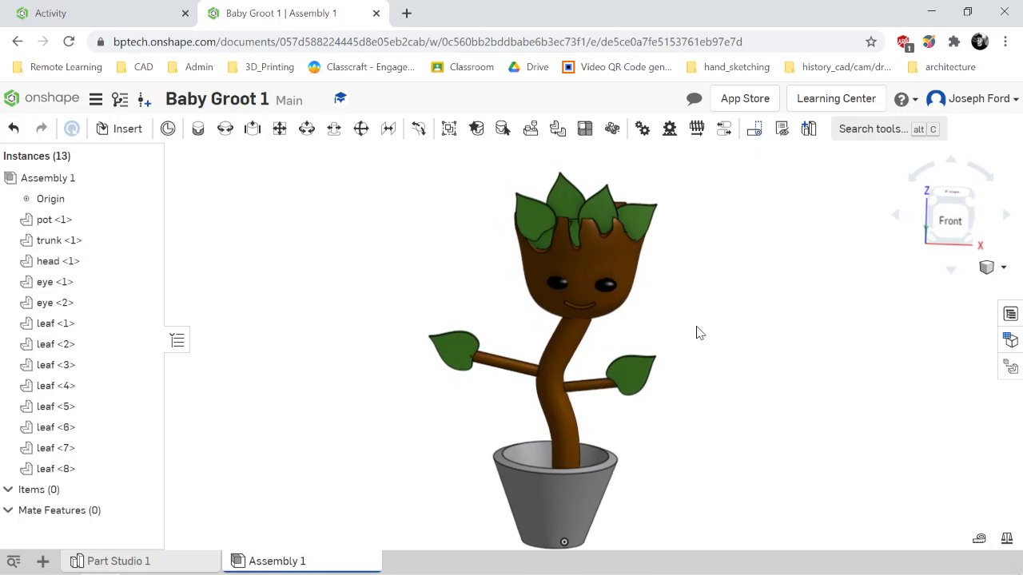
Set the assembly's display style to Shaded without edges and examine the model from the sides and above.
click(987, 267)
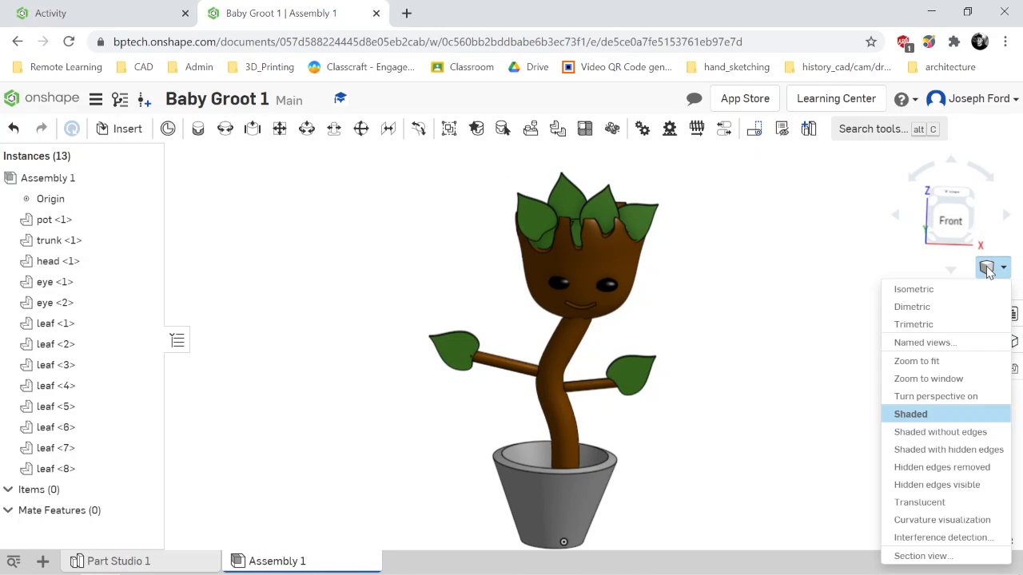
click(956, 433)
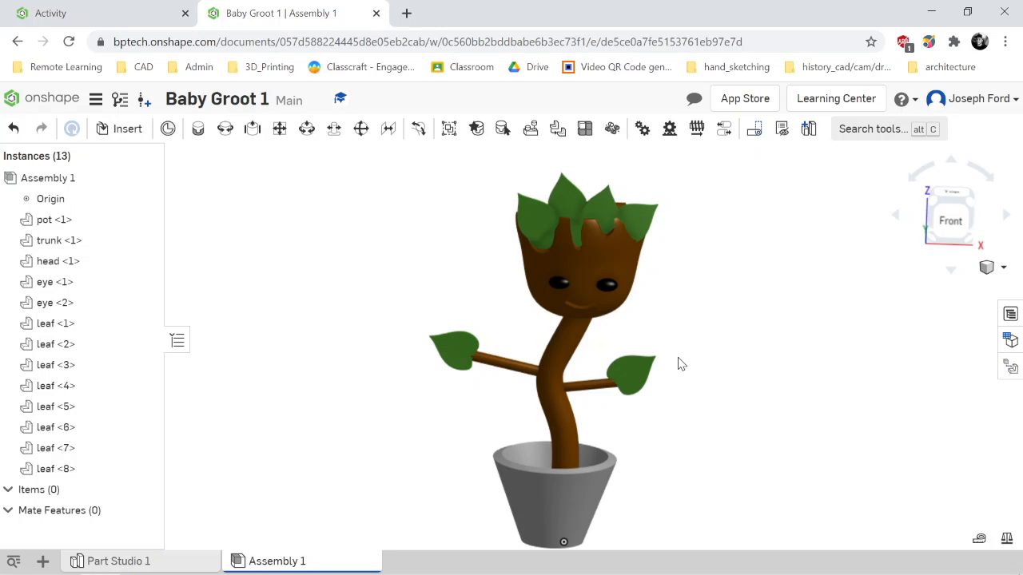
key(Up)
key(Right)
key(Right)
key(Right)
key(Left)
key(Left)
key(Left)
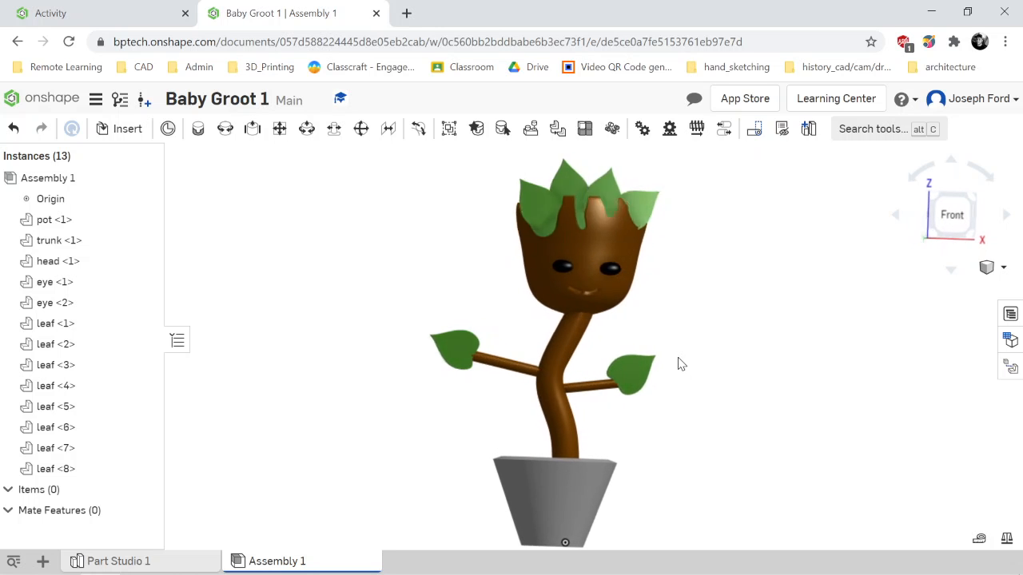
key(Left)
key(Left)
key(Left)
key(Left)
key(Right)
key(Right)
key(Right)
key(Right)
key(Down)
key(Down)
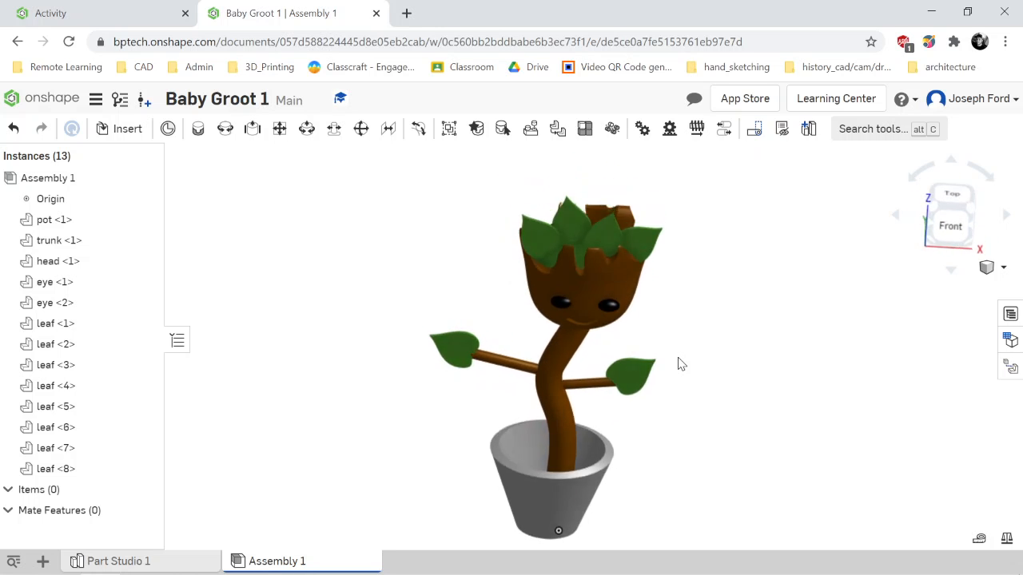
key(Up)
key(Up)
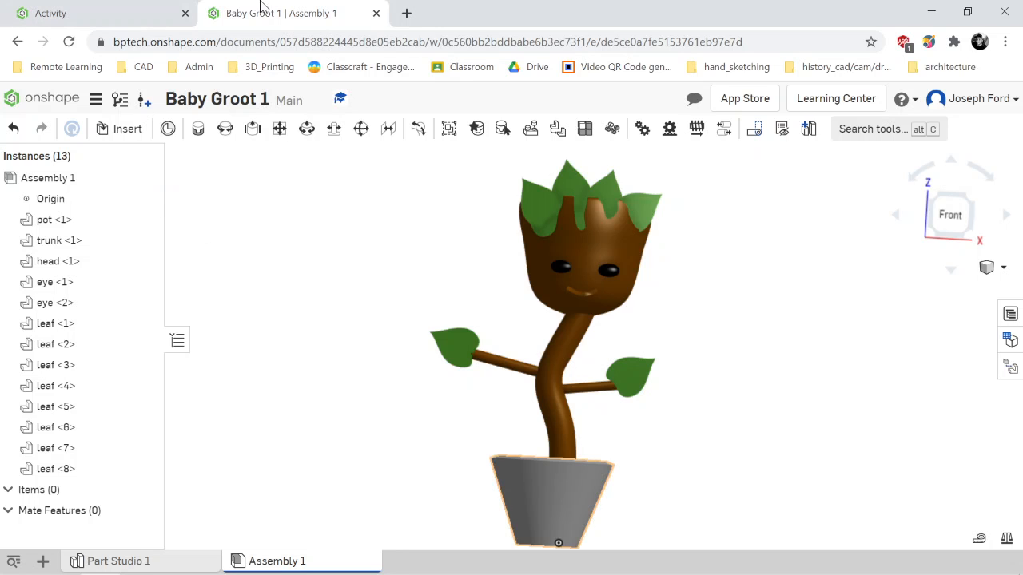
Return to the documents page and create a new document named Baby Groot 2.
click(106, 8)
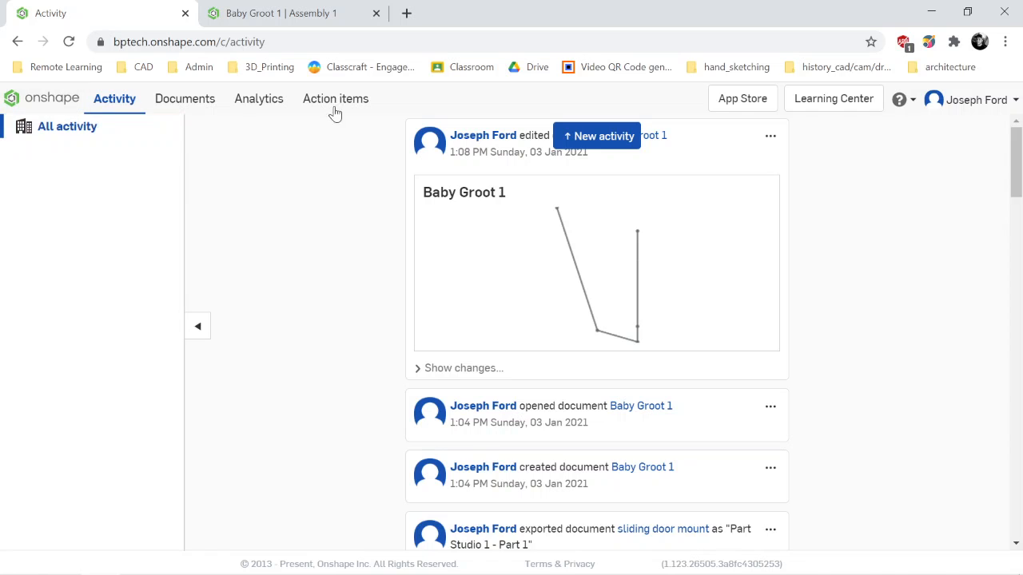
click(577, 137)
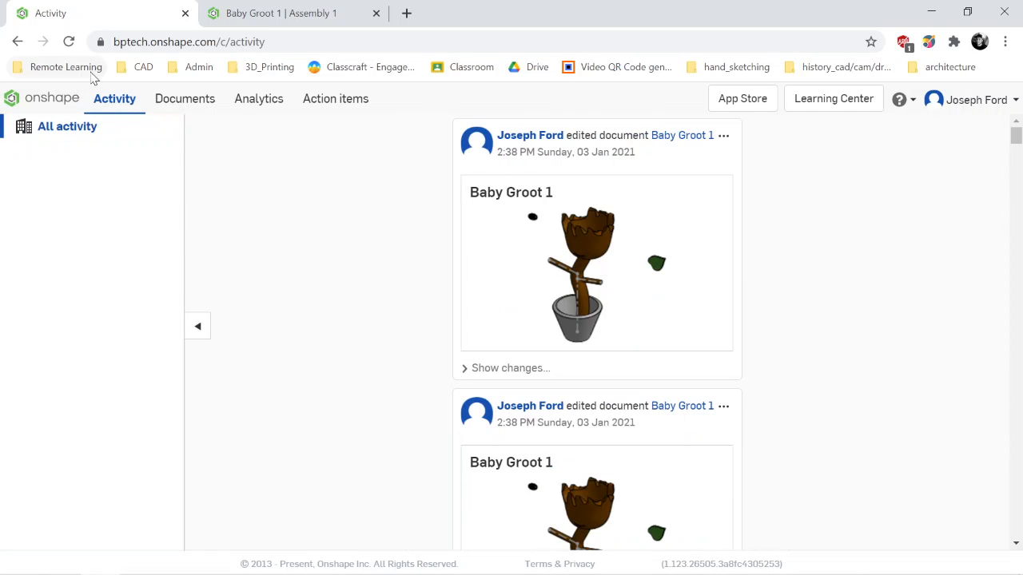
click(40, 98)
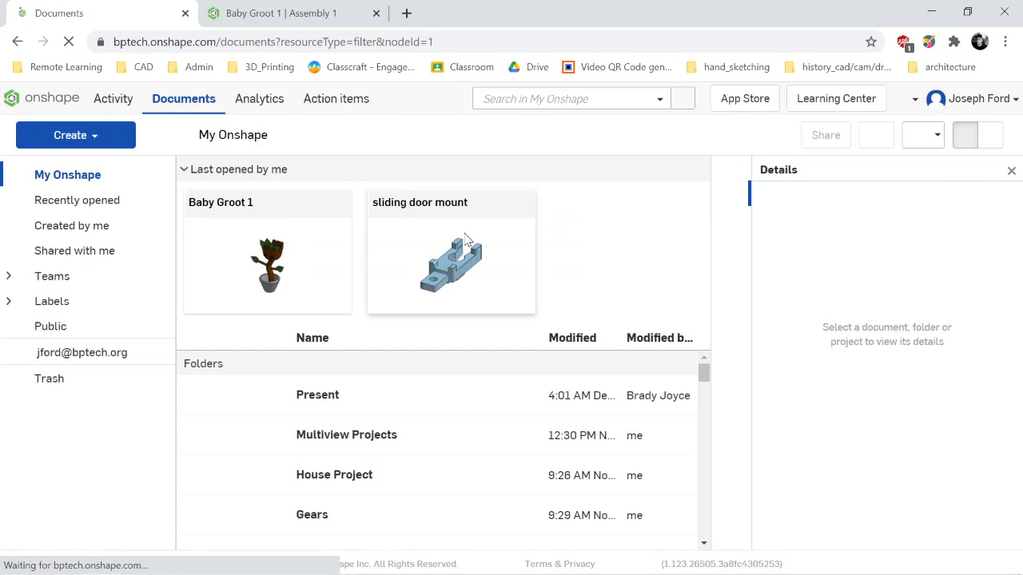
click(80, 136)
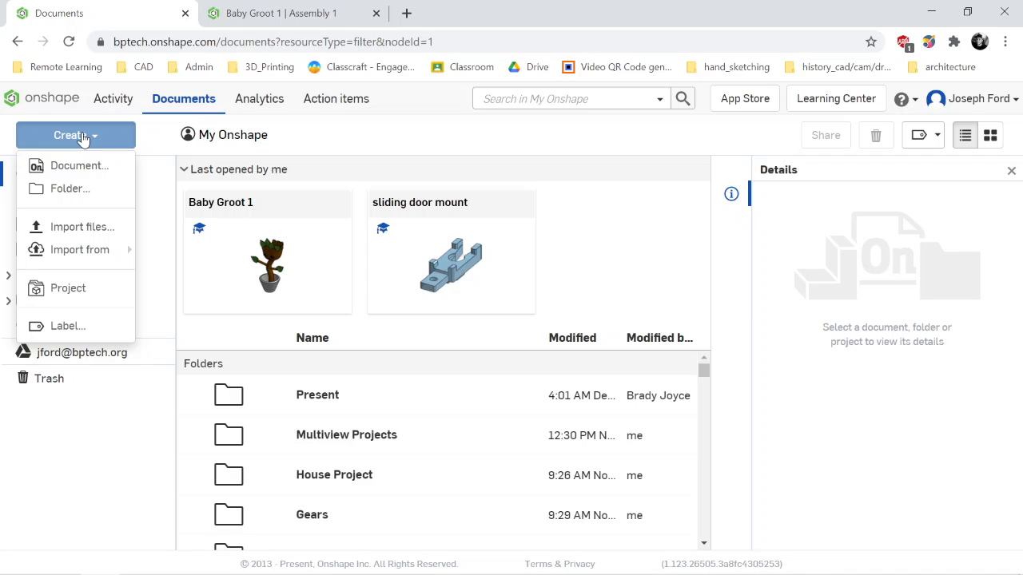
click(90, 175)
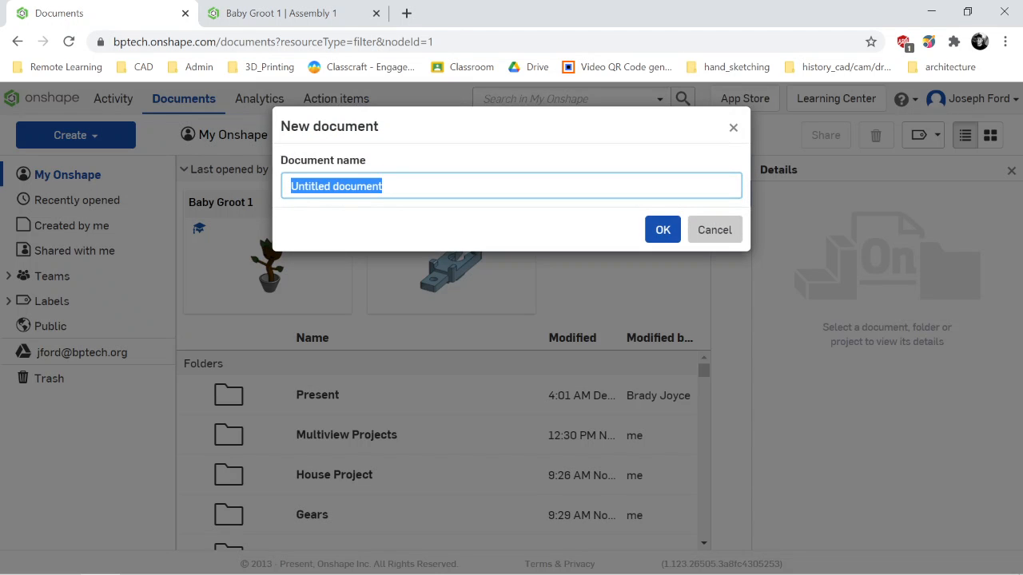
text(Baby Groot 2)
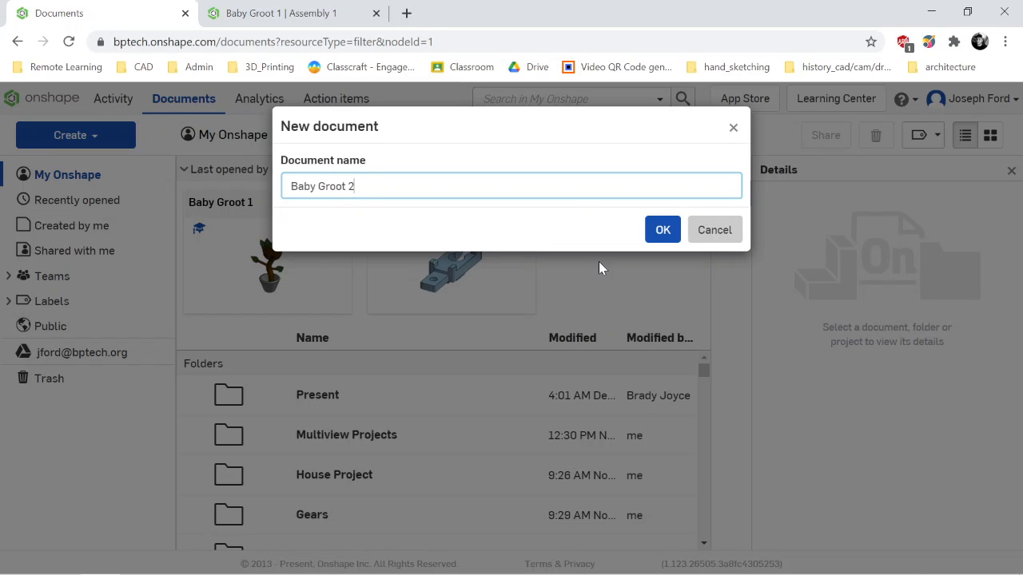
click(675, 237)
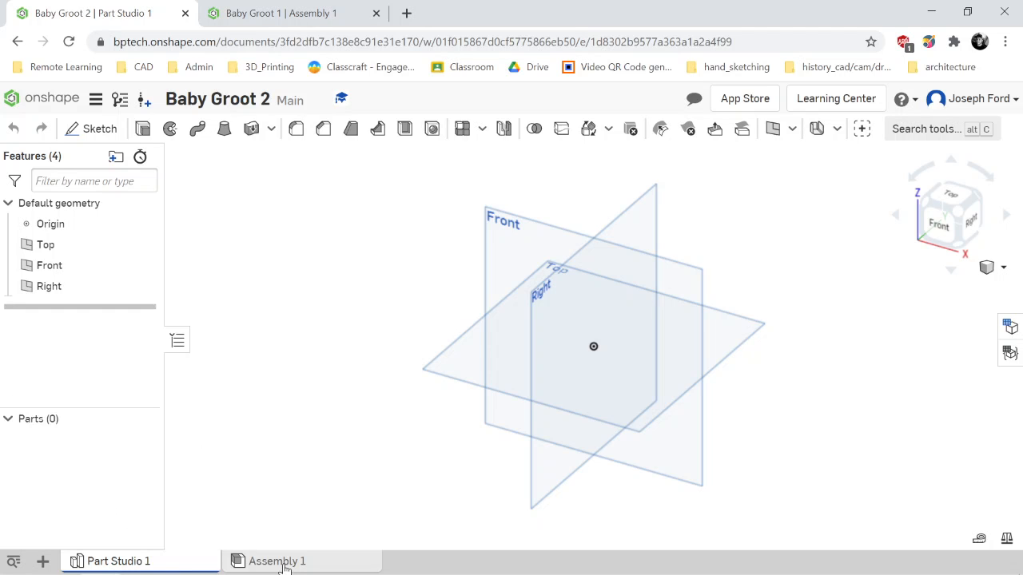
click(256, 560)
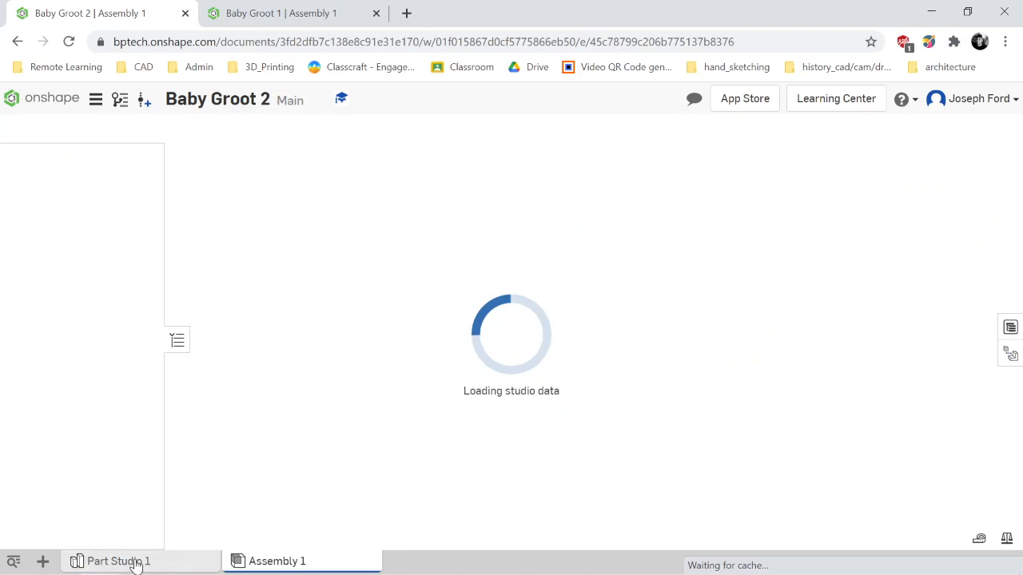
click(136, 561)
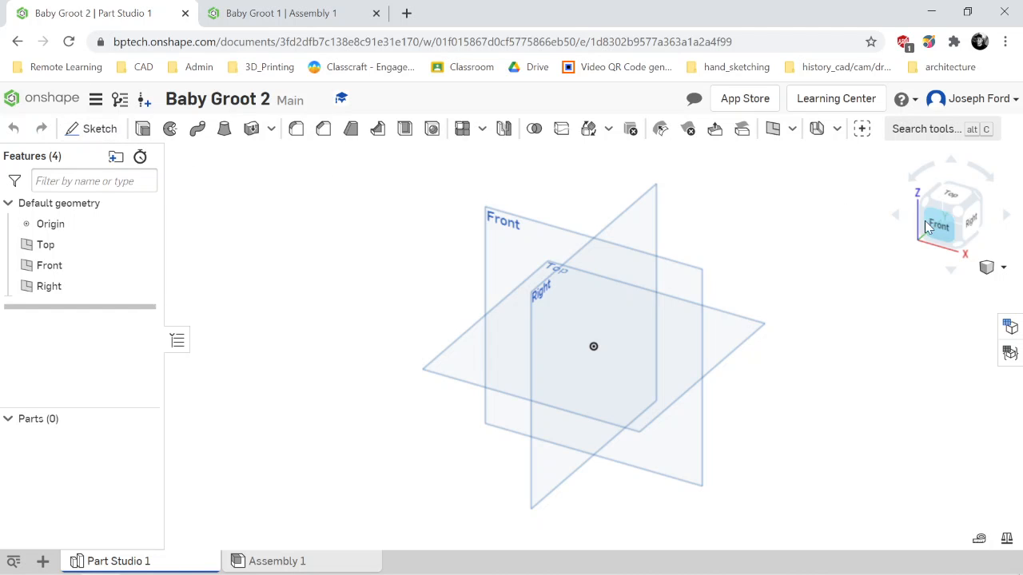
Start a sketch on the Front plane, viewed straight from the front, with its dialog moved clear of the drawing area.
click(95, 128)
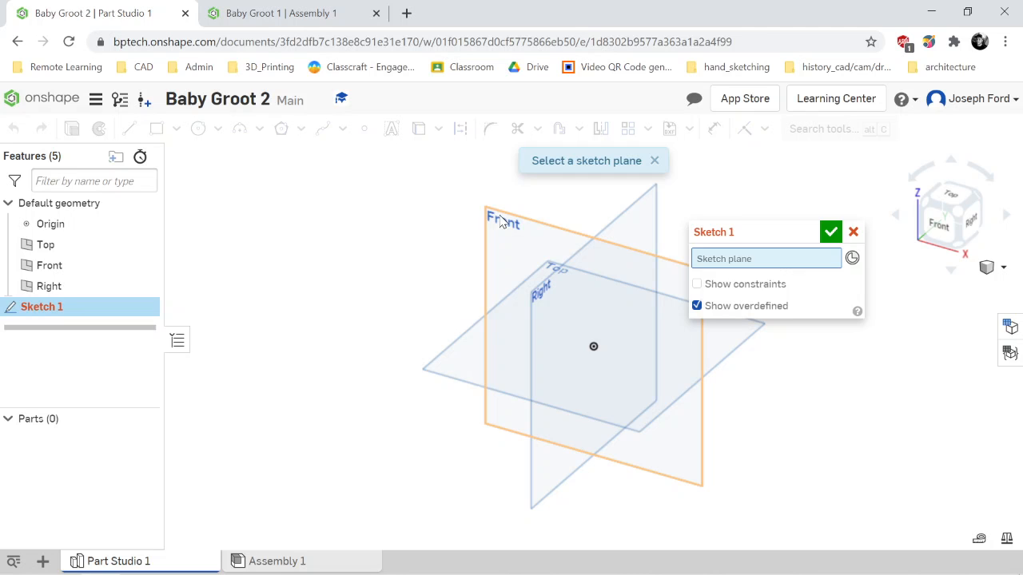
click(88, 270)
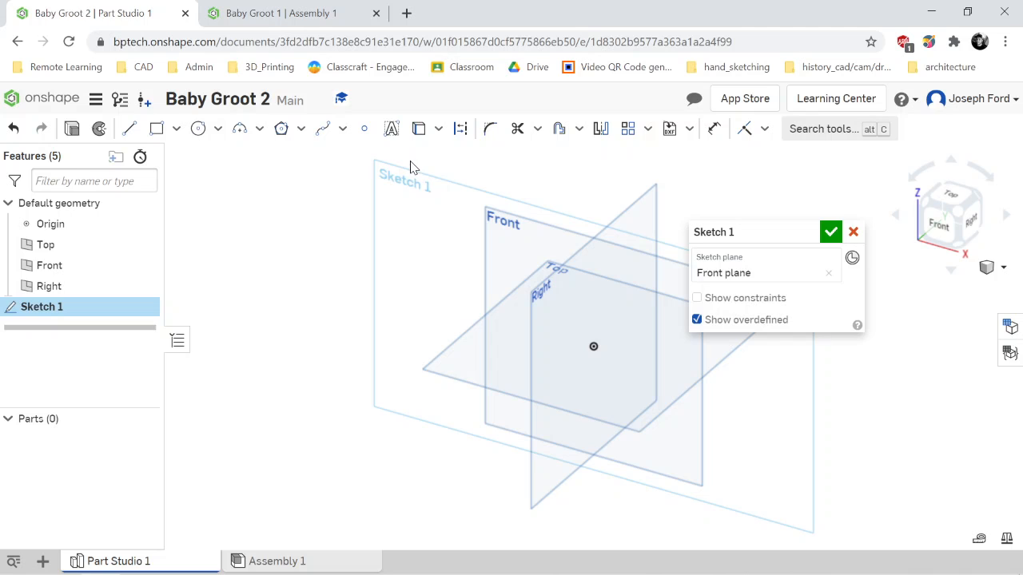
click(944, 229)
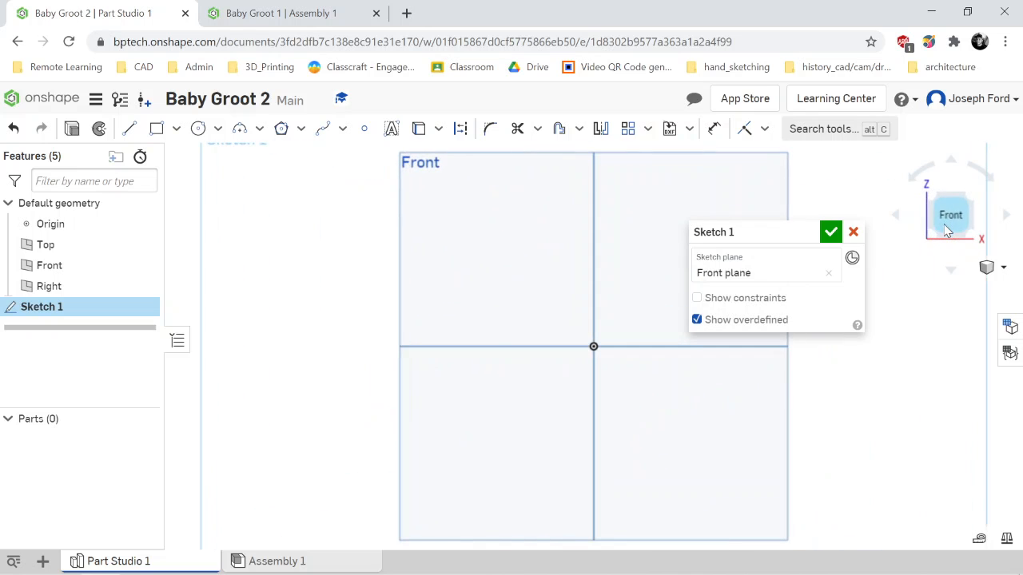
scroll(616, 280, down, 1)
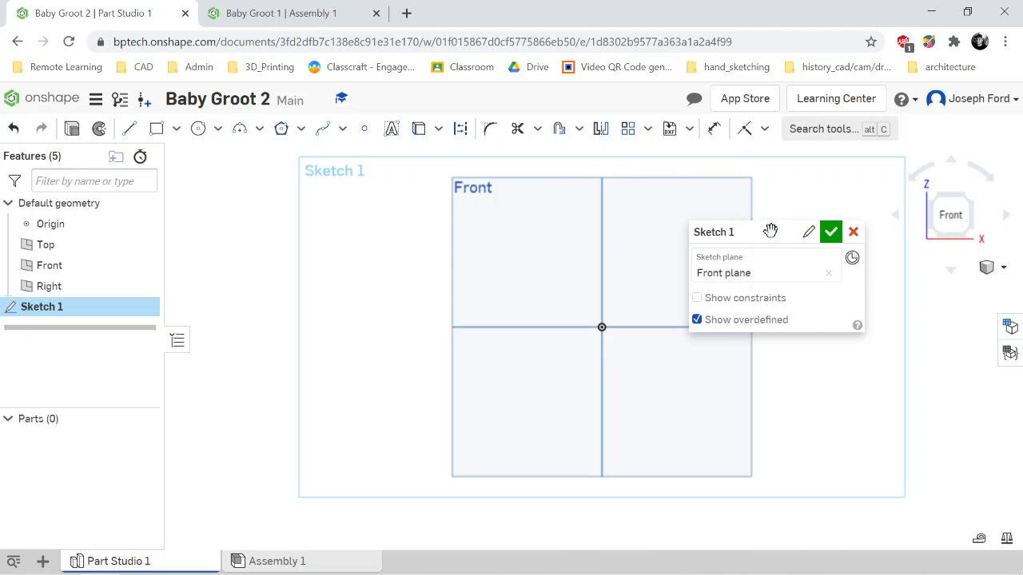
mouse_move(772, 231)
mouse_down()
mouse_move(495, 217)
mouse_move(554, 326)
mouse_move(554, 167)
mouse_move(237, 162)
mouse_move(264, 162)
mouse_move(259, 176)
mouse_up()
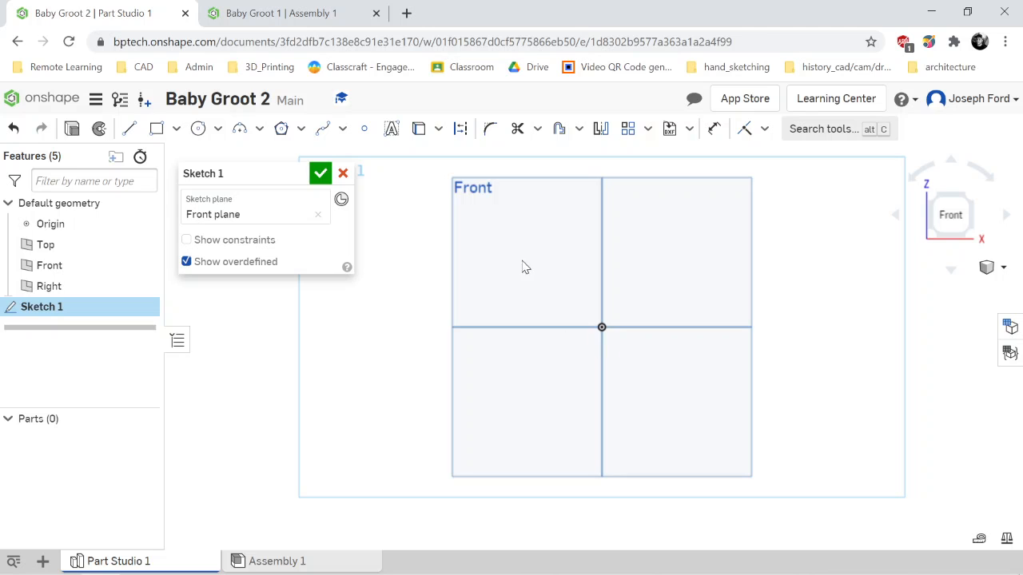
Draw a vertical construction line about 2.26 in long upward from the origin.
click(130, 130)
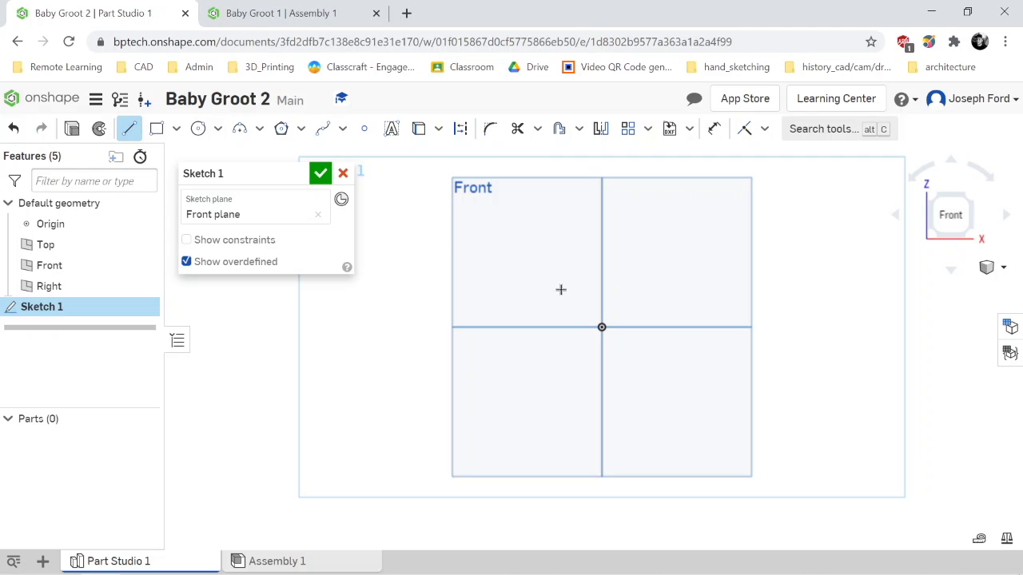
click(461, 130)
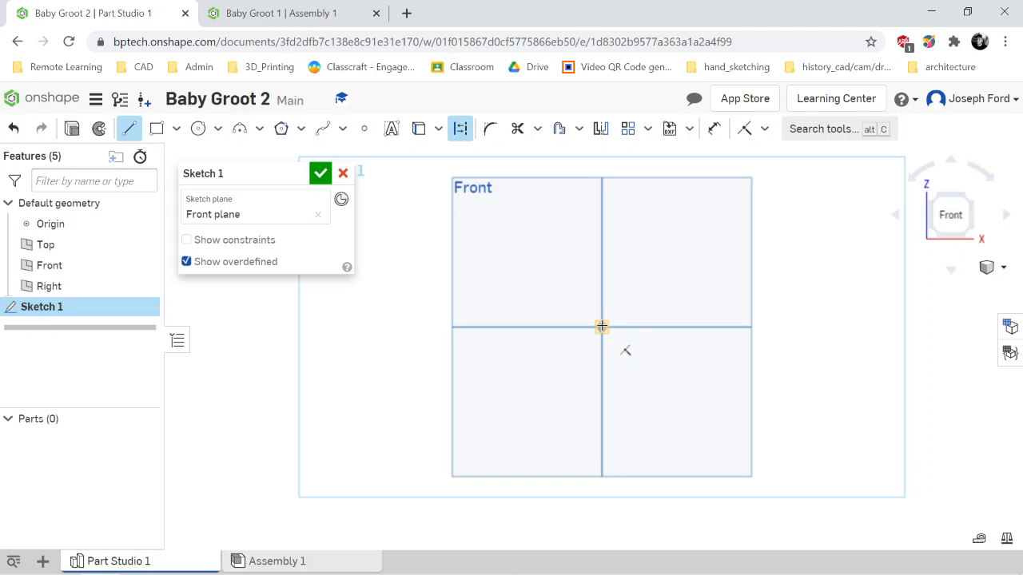
click(601, 327)
click(603, 215)
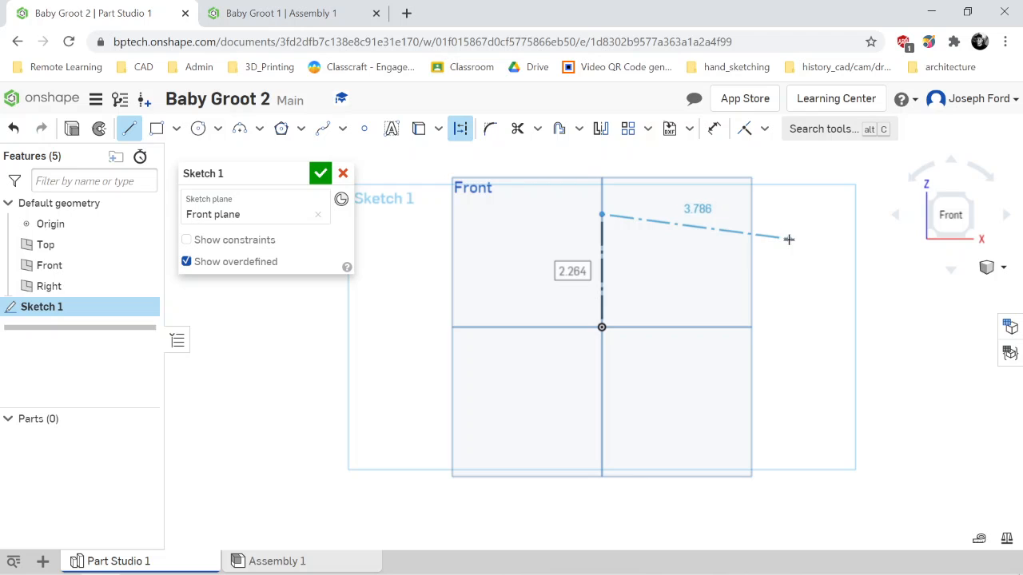
key(Escape)
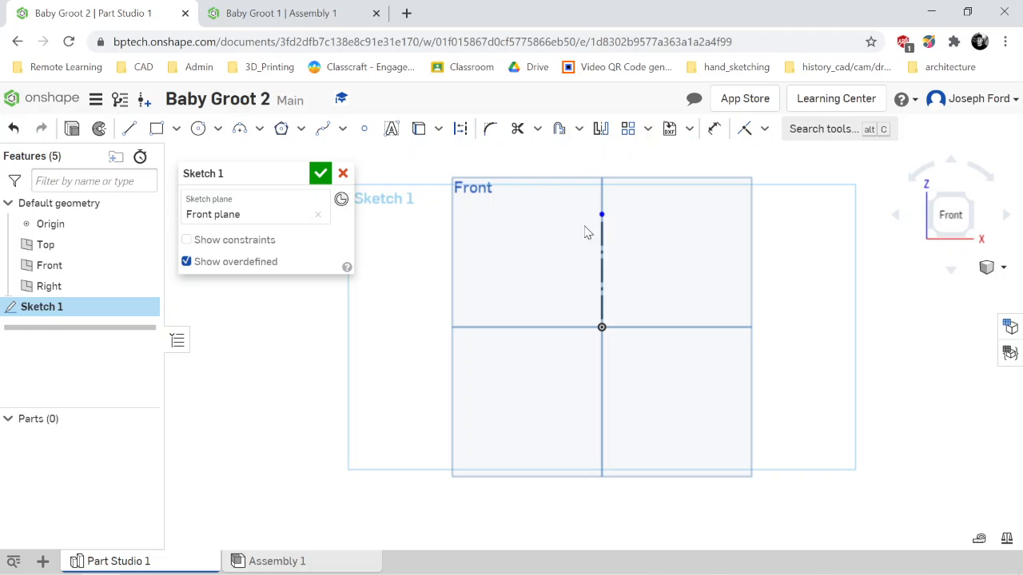
click(131, 130)
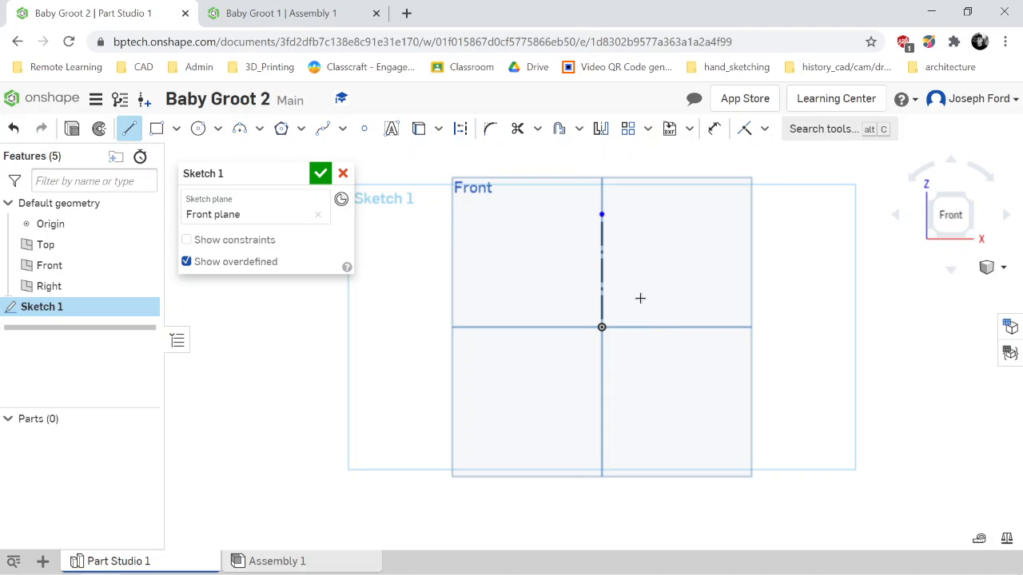
scroll(640, 298, up, 1)
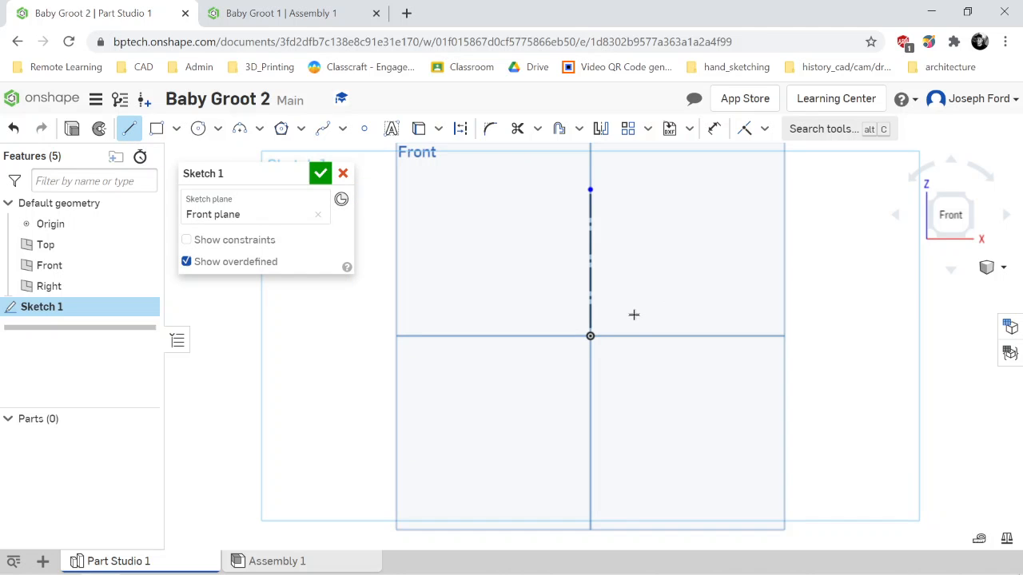
click(590, 336)
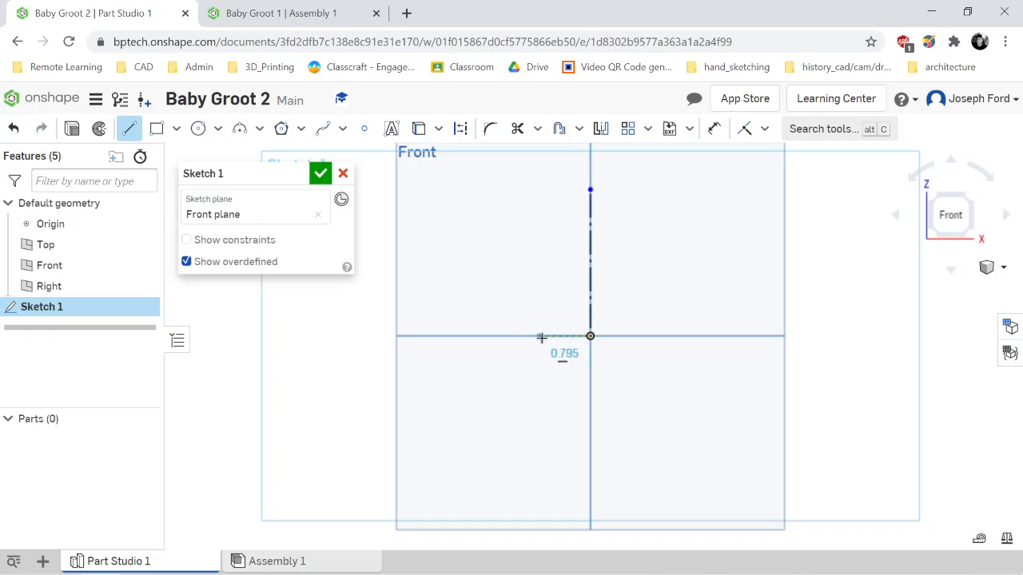
click(590, 389)
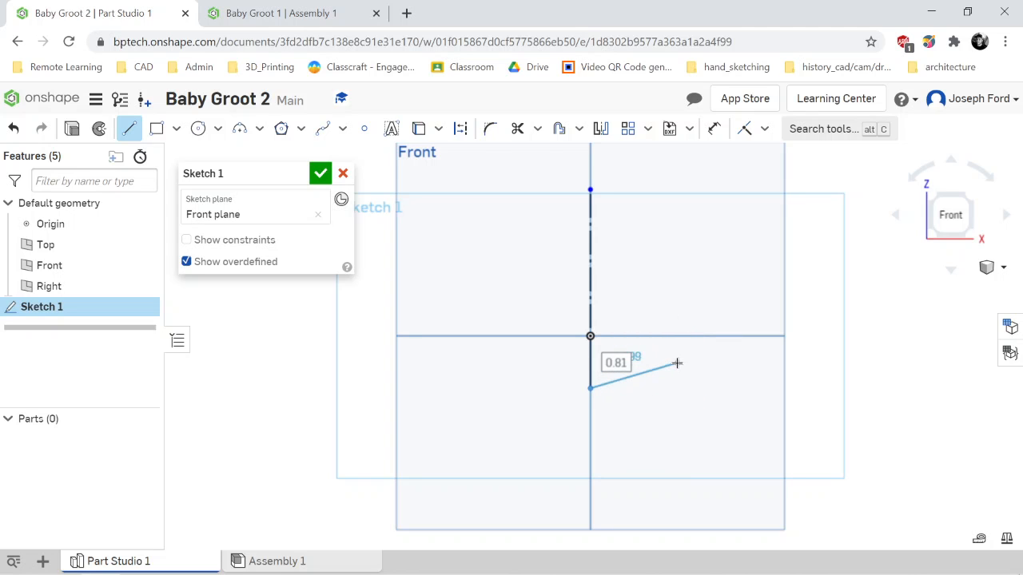
key(Escape)
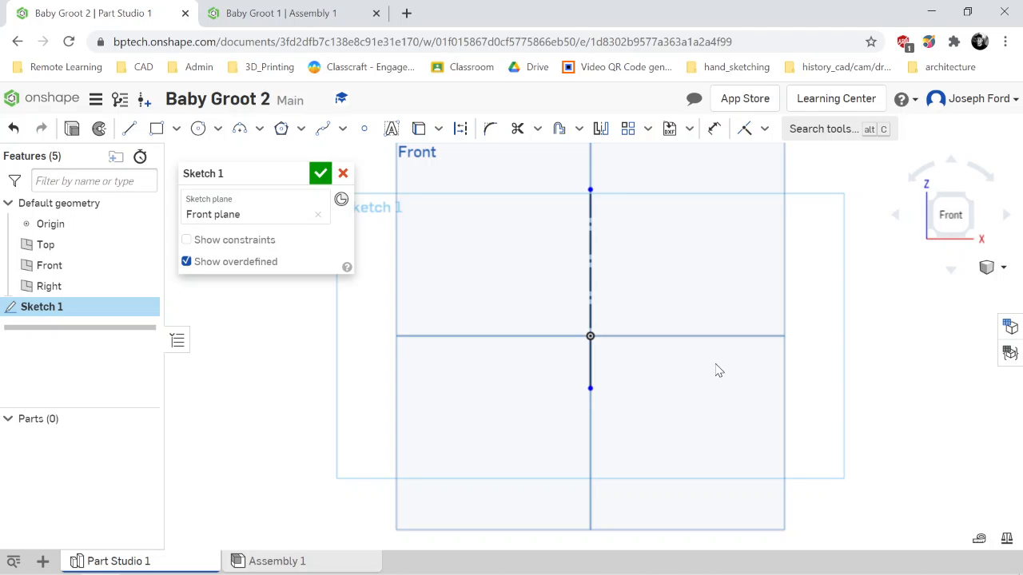
click(590, 363)
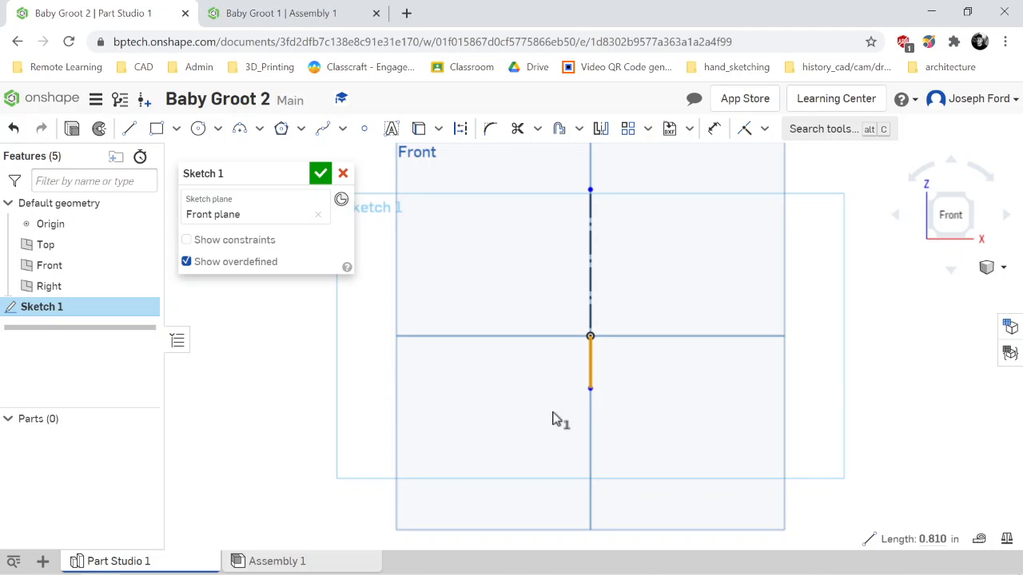
key(Delete)
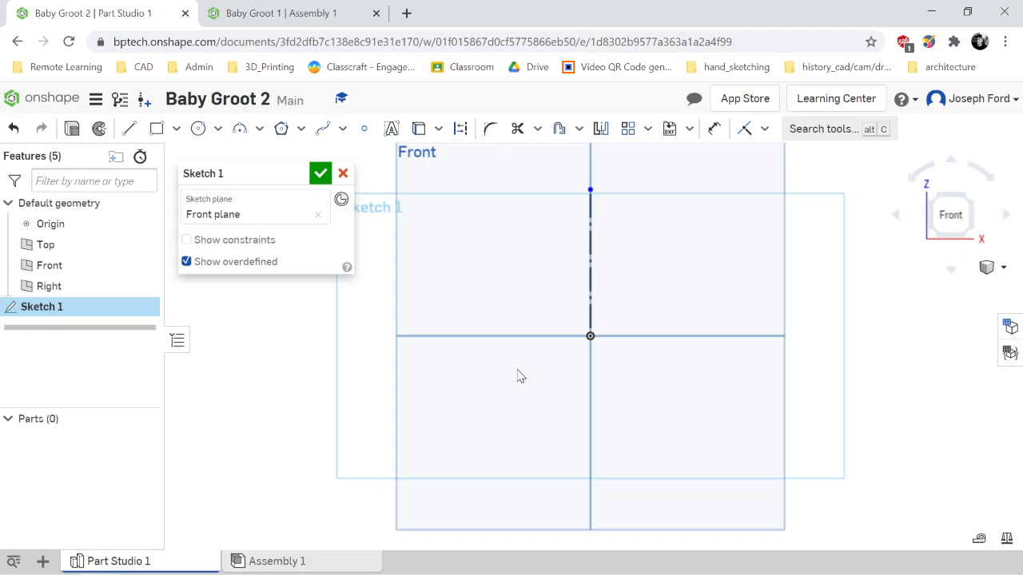
Draw a closed half-pot profile from the origin: about 0.84 in inner floor, 2.46 in slanted wall, 0.28 in rim, 2.78 in outer wall and 1.01 in base.
key(l)
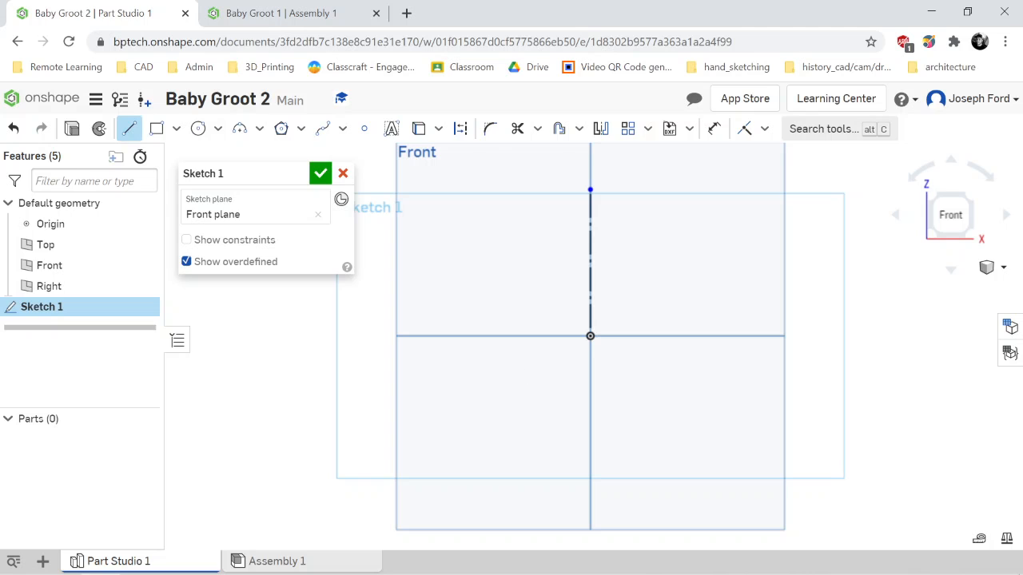
click(589, 336)
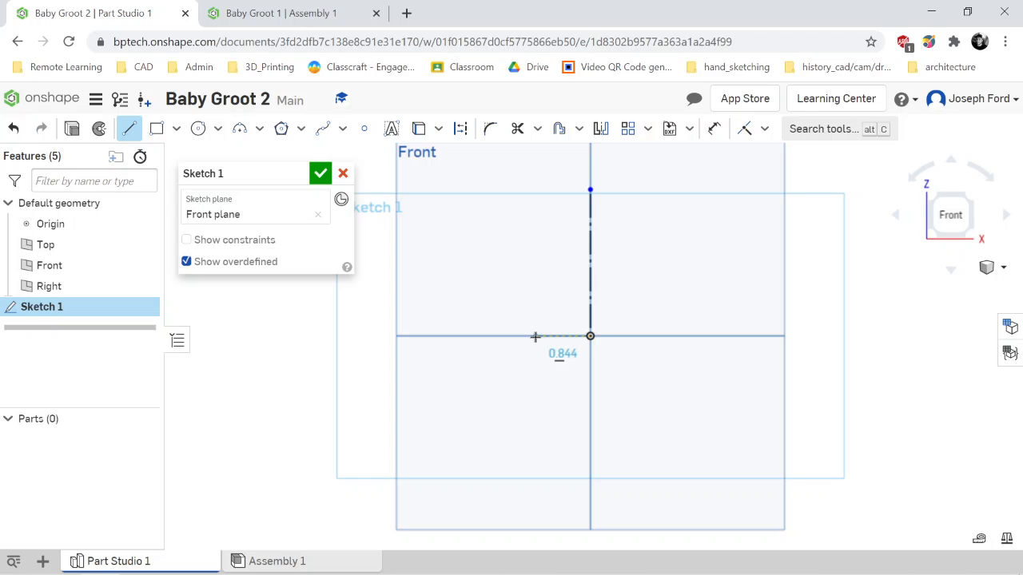
click(535, 337)
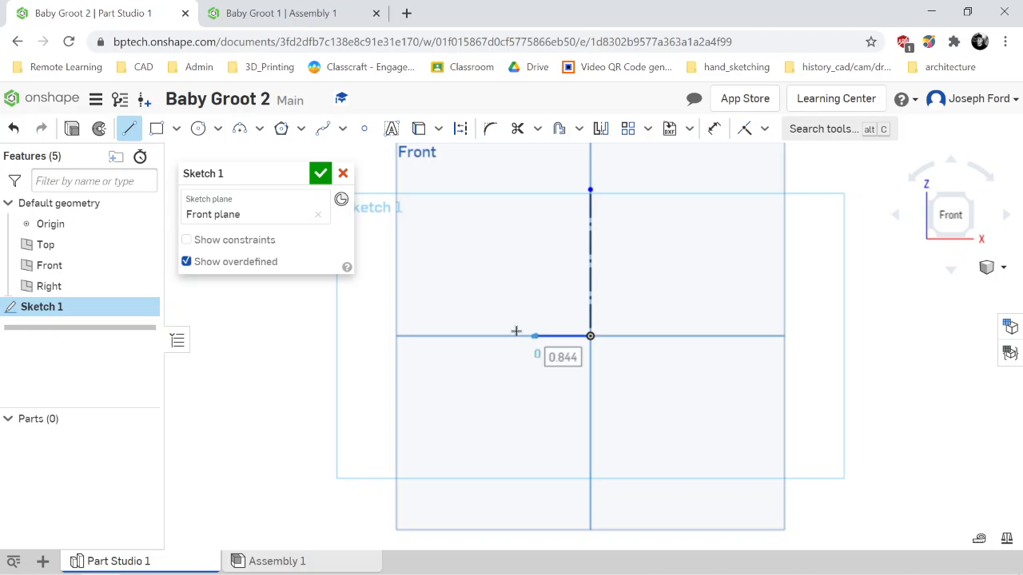
click(485, 186)
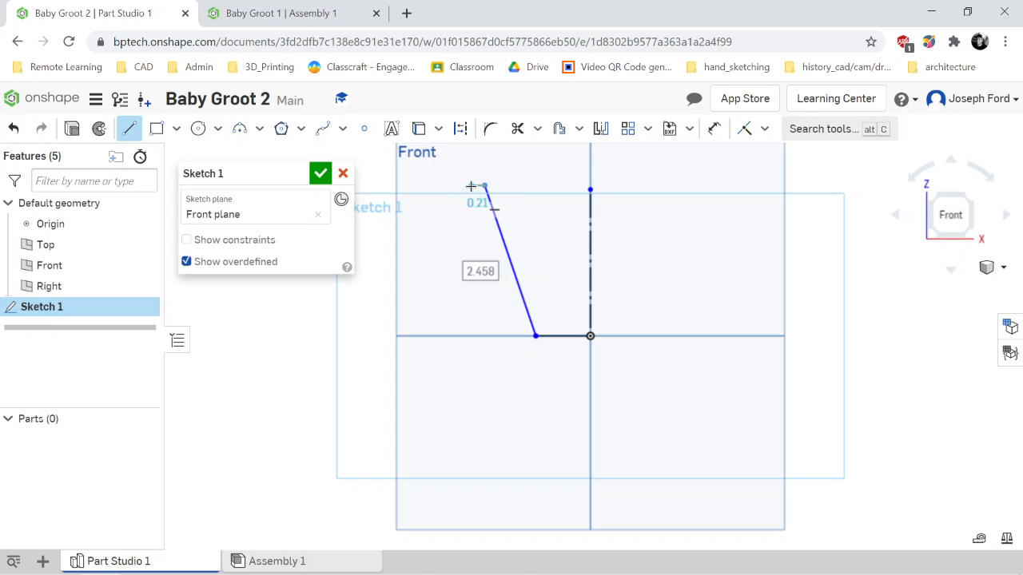
scroll(466, 186, up, 2)
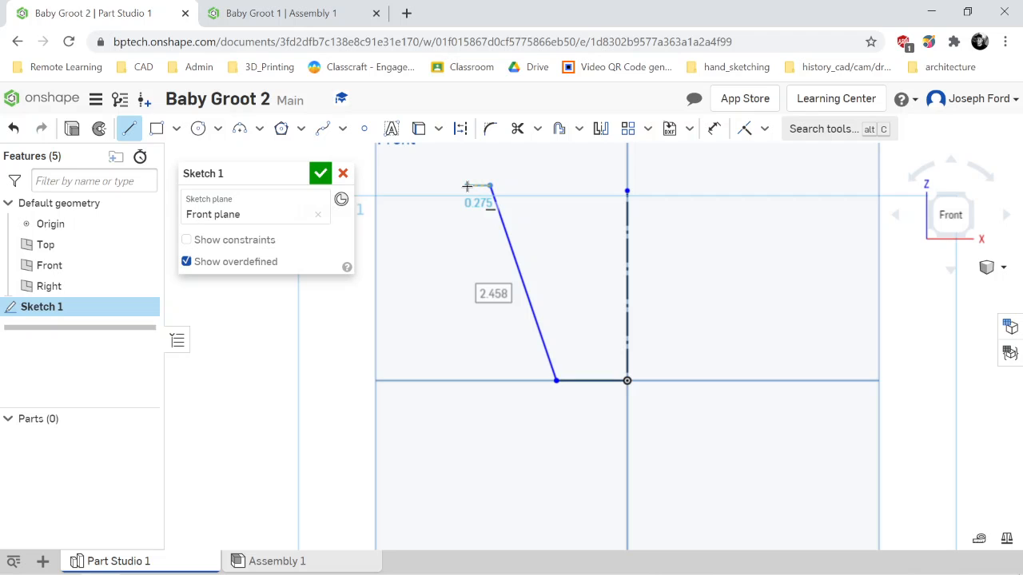
click(467, 186)
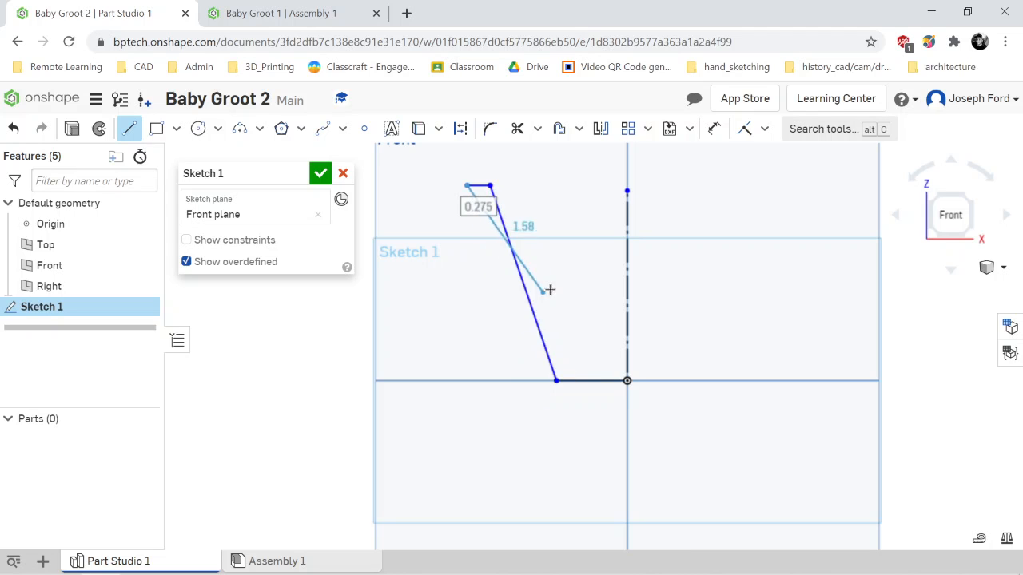
click(543, 406)
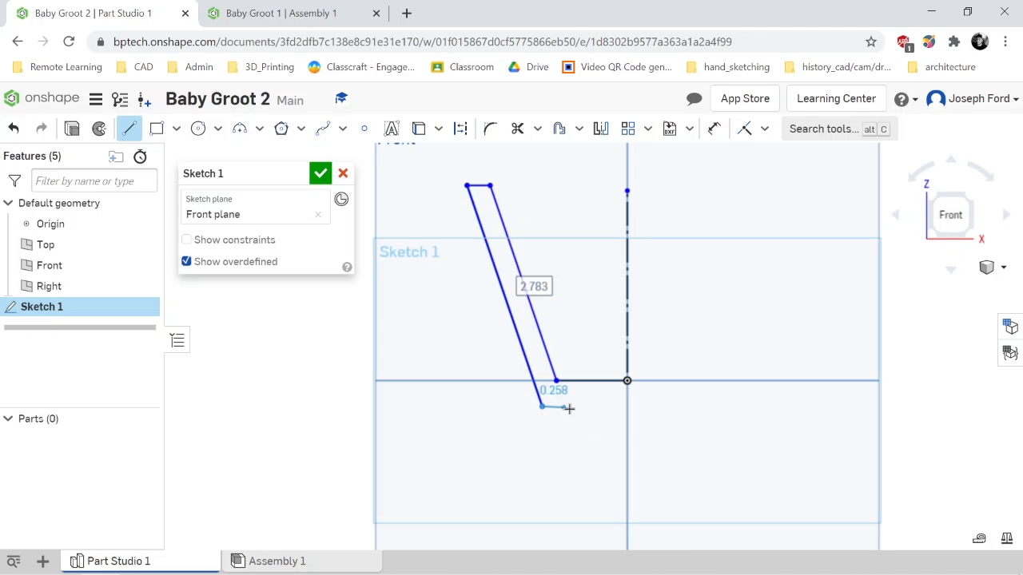
click(628, 406)
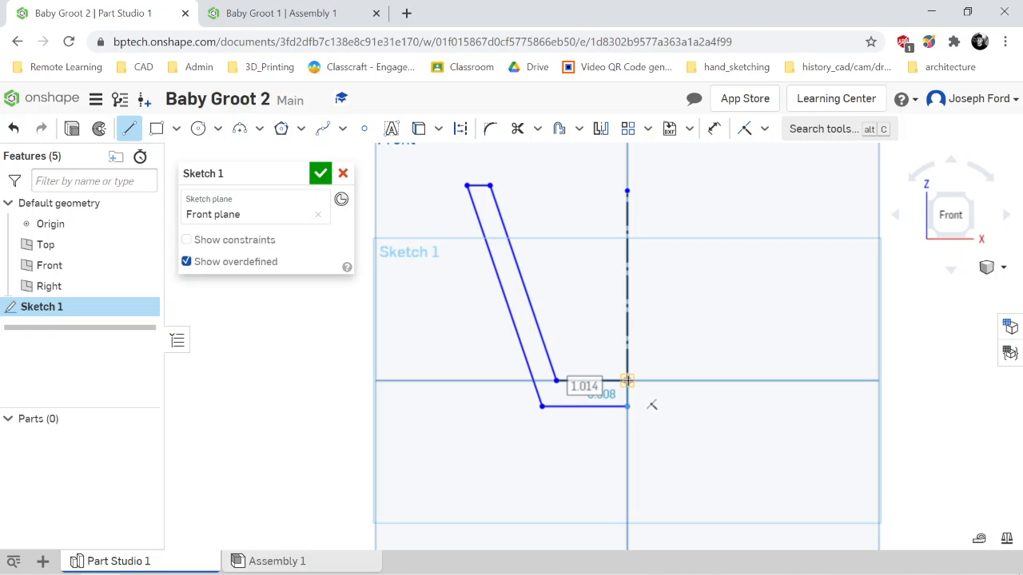
click(628, 380)
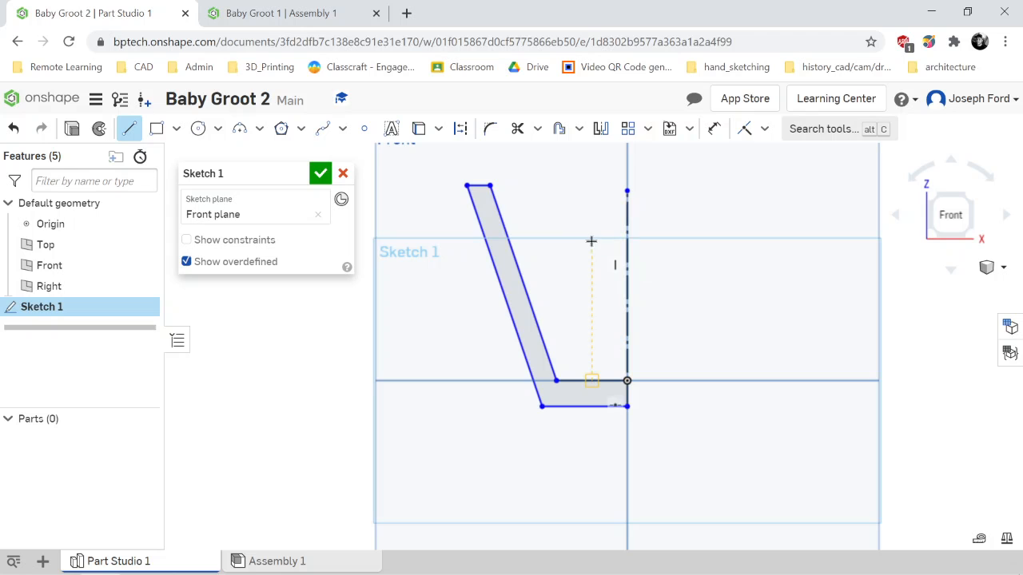
Revolve the half-pot profile a full turn about the vertical construction line as a new solid.
click(99, 130)
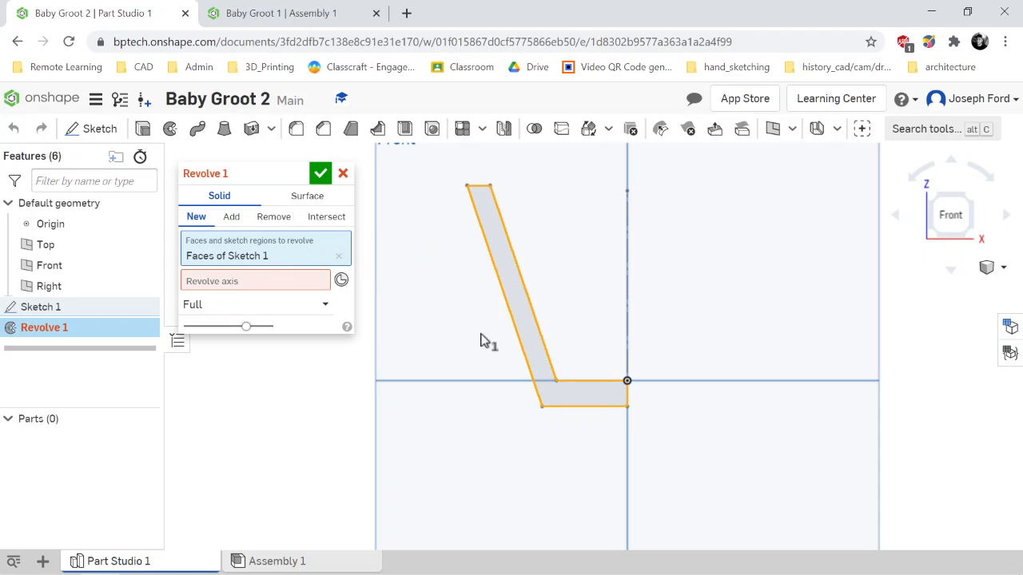
click(497, 265)
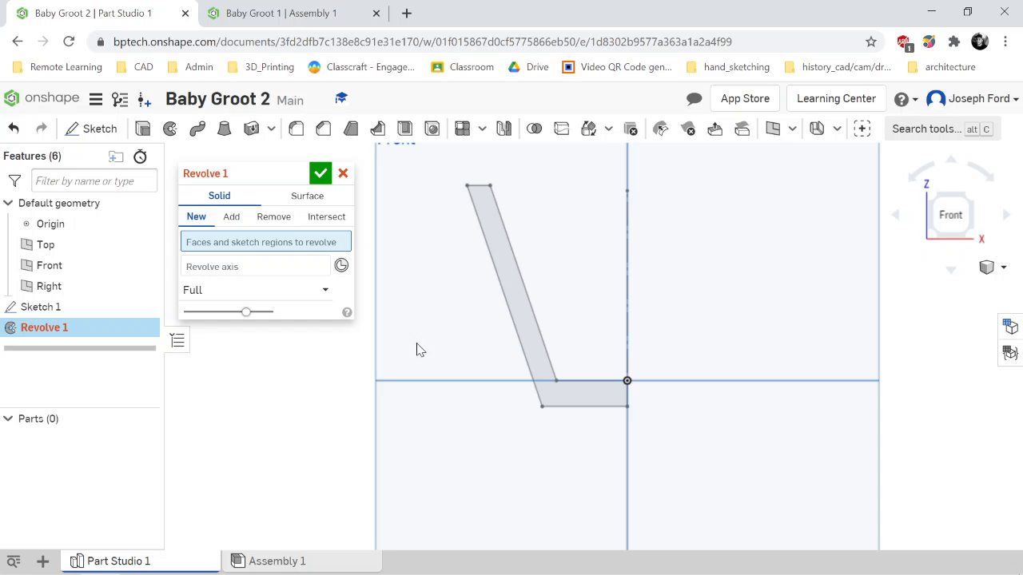
click(504, 291)
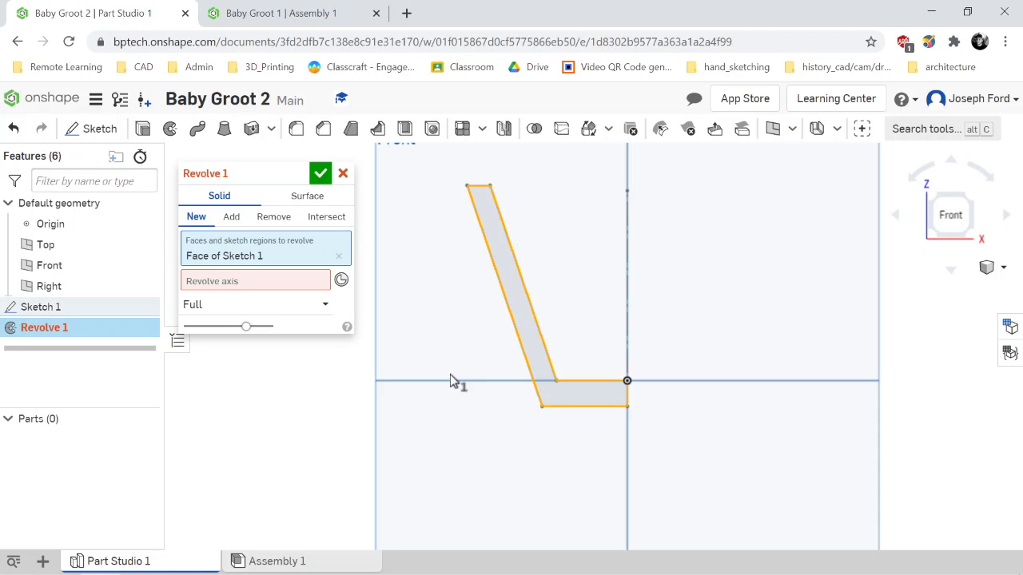
click(251, 284)
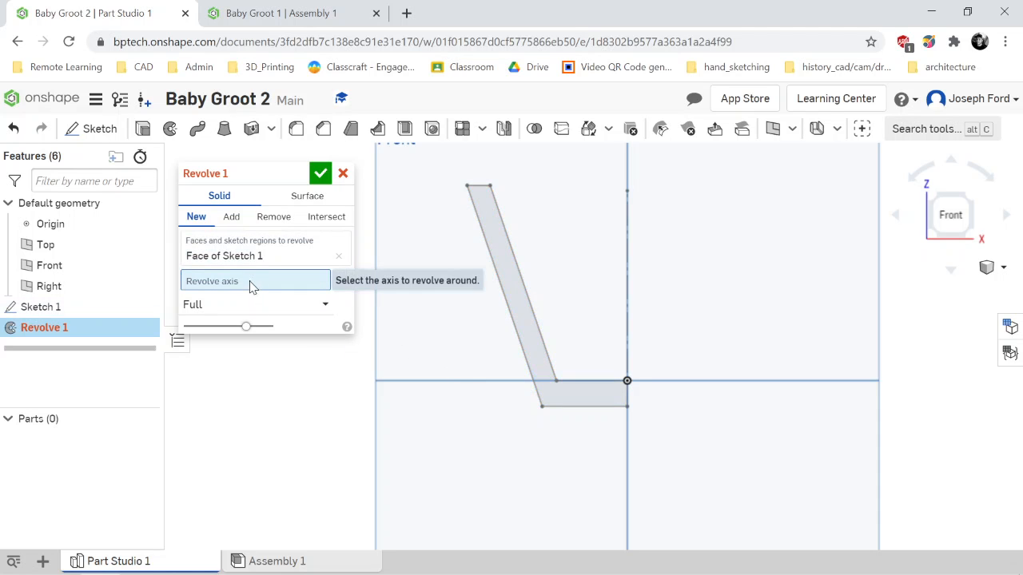
click(628, 263)
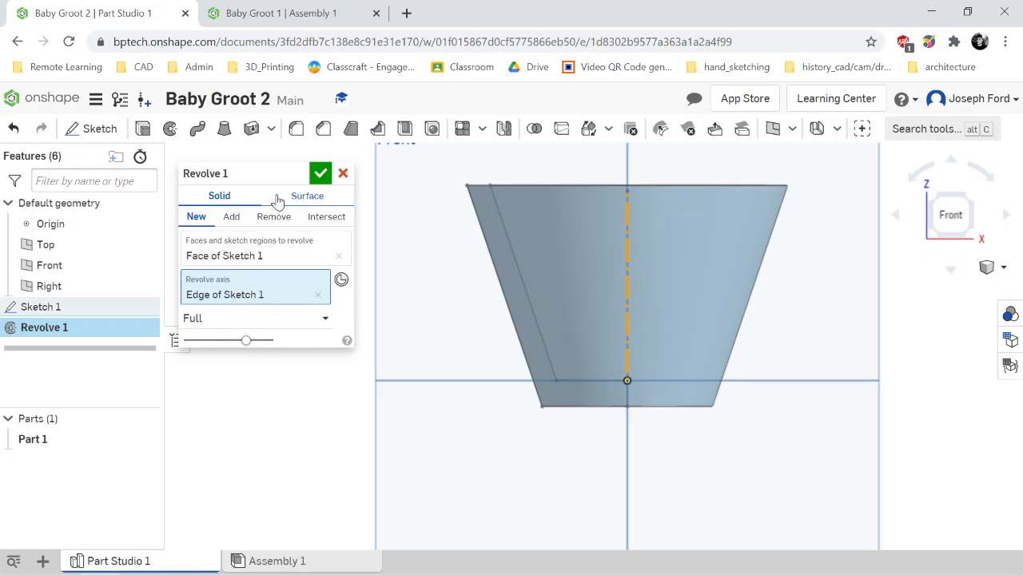
click(319, 174)
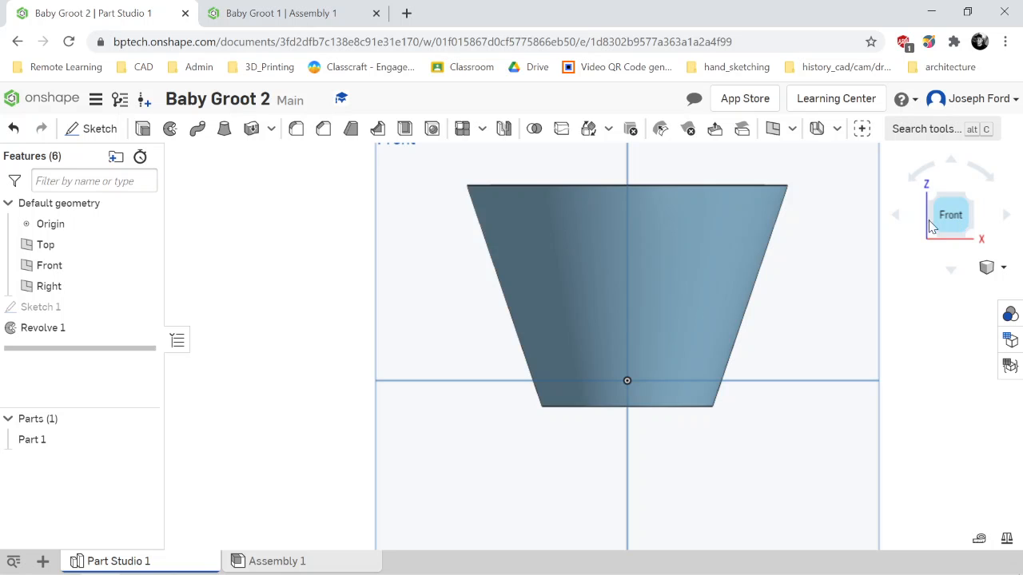
Examine the revolved pot from above, from below and from the front.
scroll(769, 239, down, 5)
scroll(778, 228, up, 4)
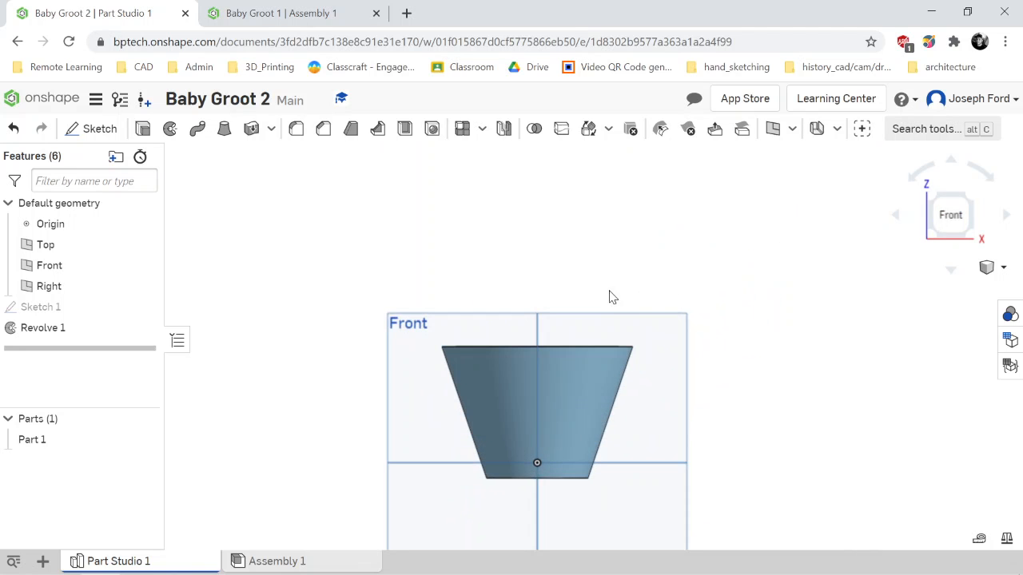
scroll(598, 303, down, 2)
scroll(590, 327, up, 1)
key(Down)
key(Down)
key(Down)
key(Down)
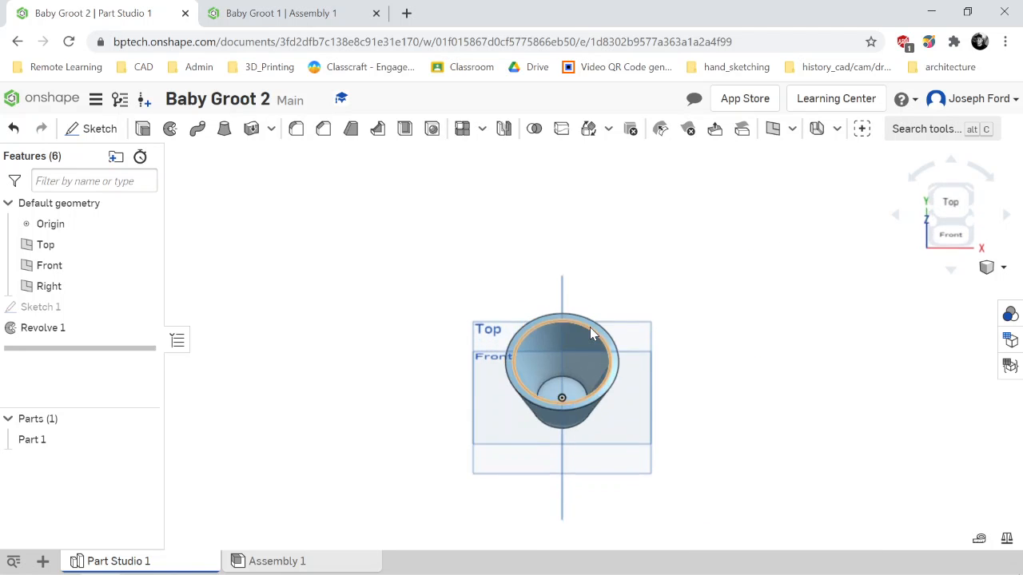
key(Up)
key(Up)
key(Up)
key(Up)
key(Up)
key(Down)
key(Down)
key(Down)
key(Down)
key(Up)
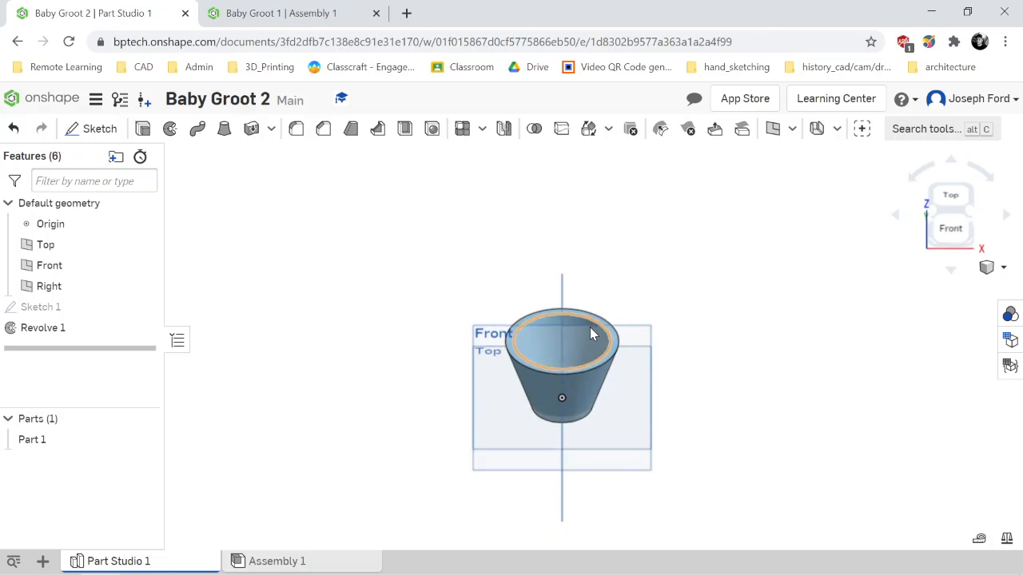
click(956, 230)
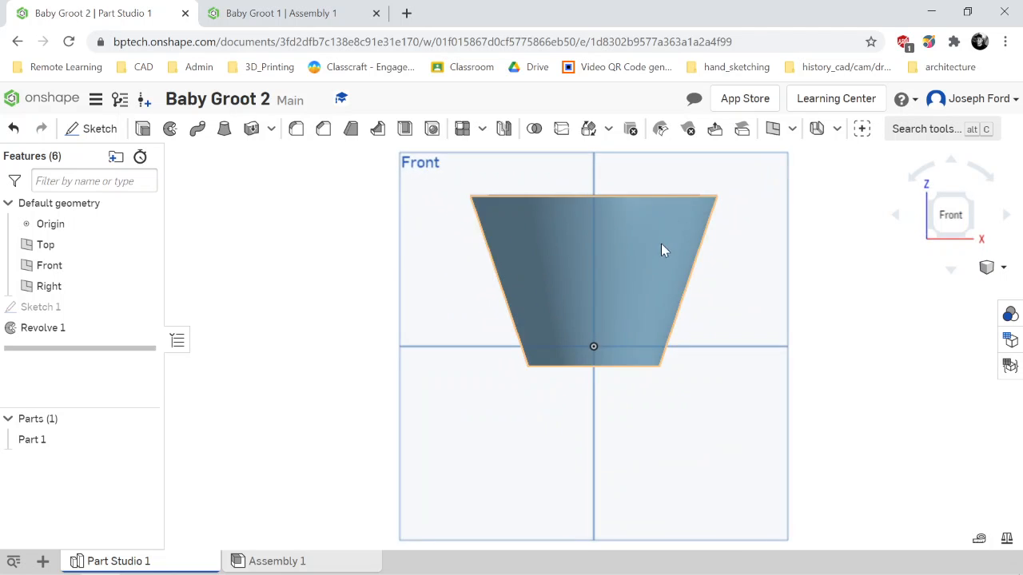
scroll(732, 200, down, 5)
scroll(724, 181, up, 4)
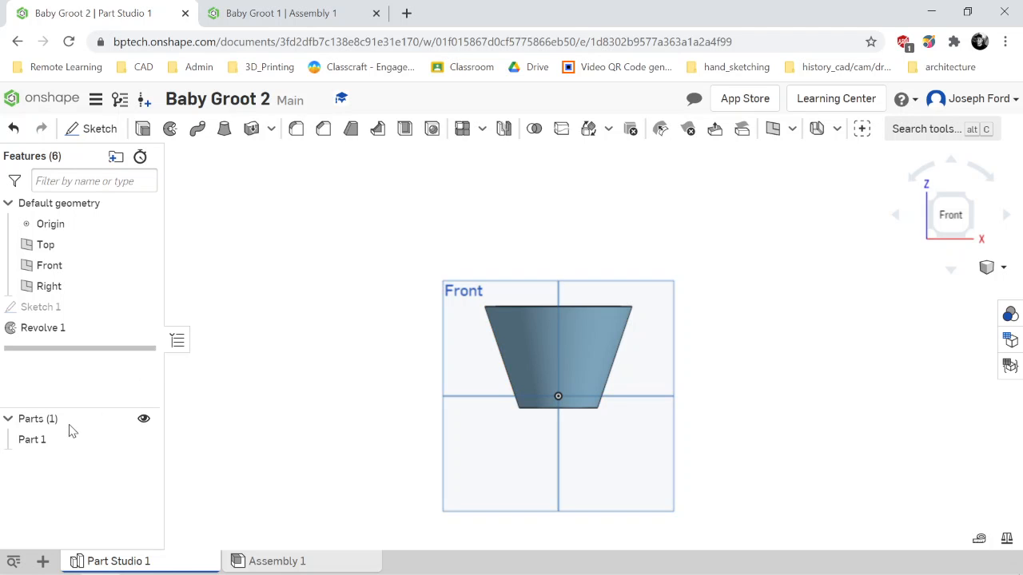
Change the pot part's appearance to the light blue palette colour C4E2F3.
right_click(35, 447)
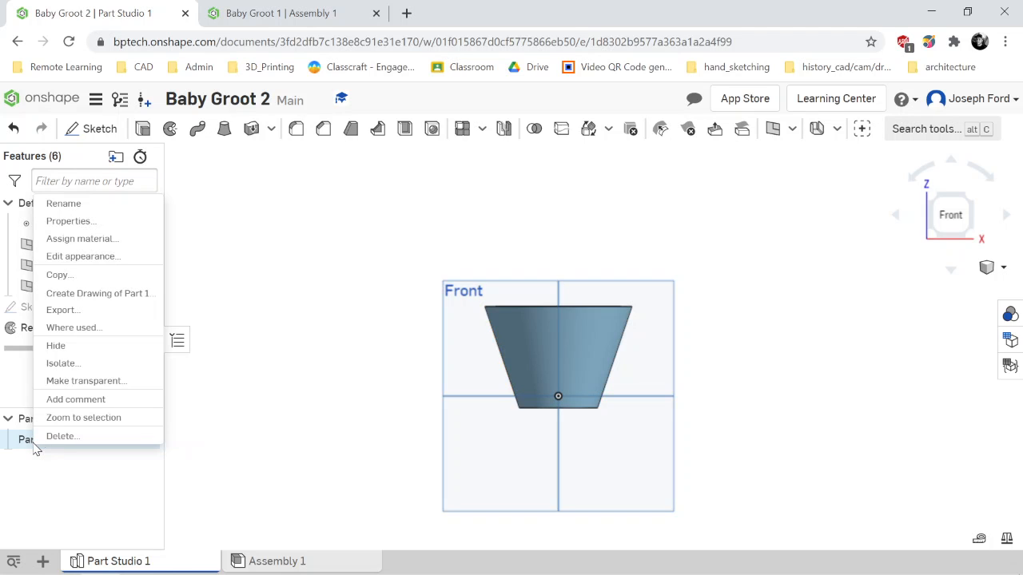
click(116, 256)
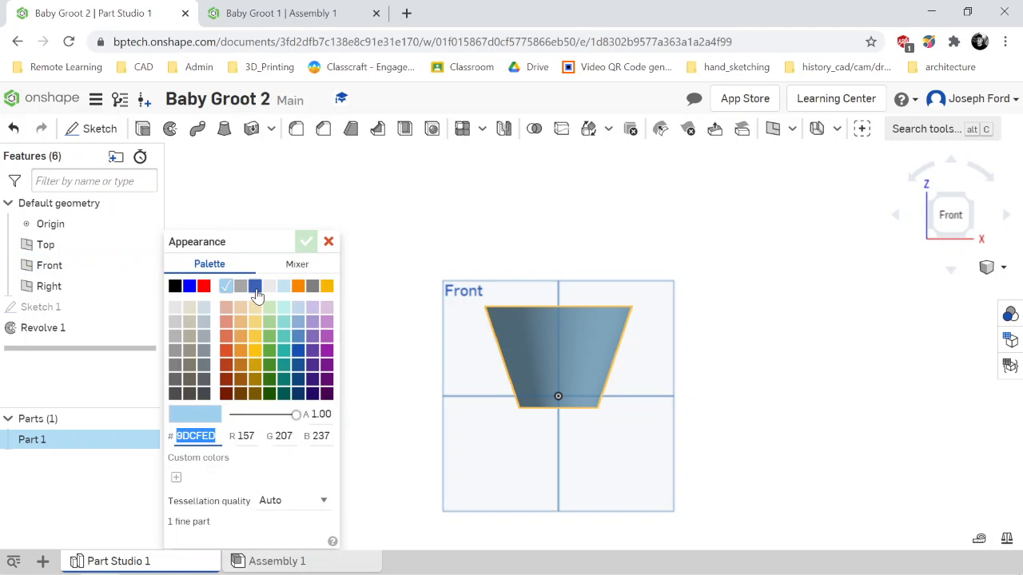
click(255, 288)
click(241, 287)
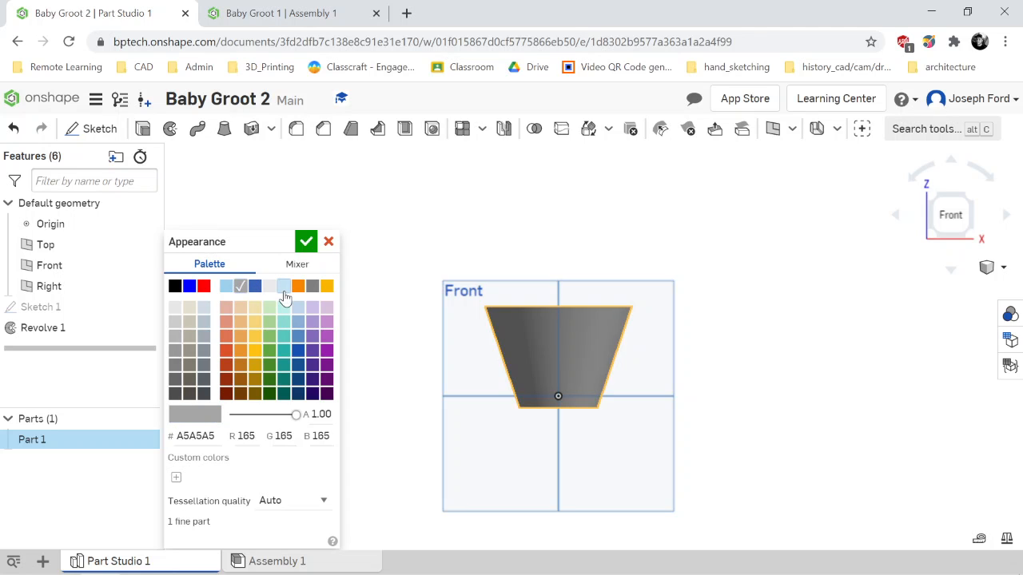
click(282, 287)
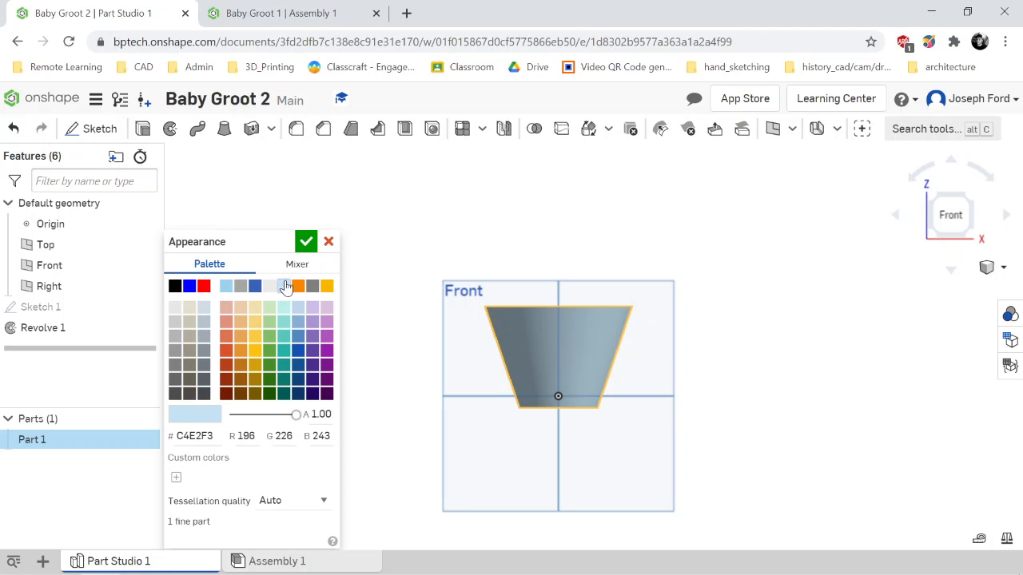
click(306, 241)
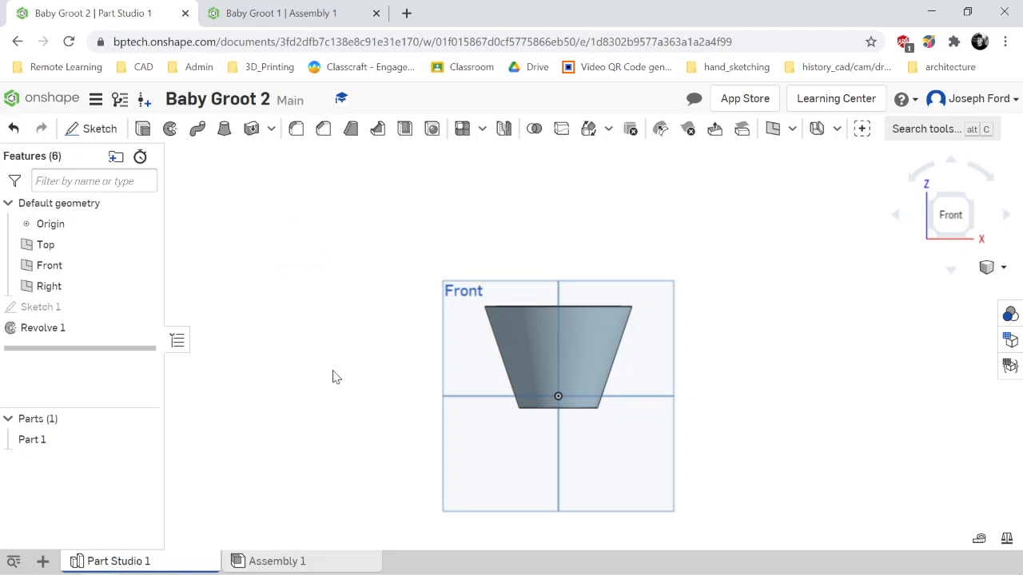
Rename the revolved part as pot.
key(Down)
key(Up)
key(Down)
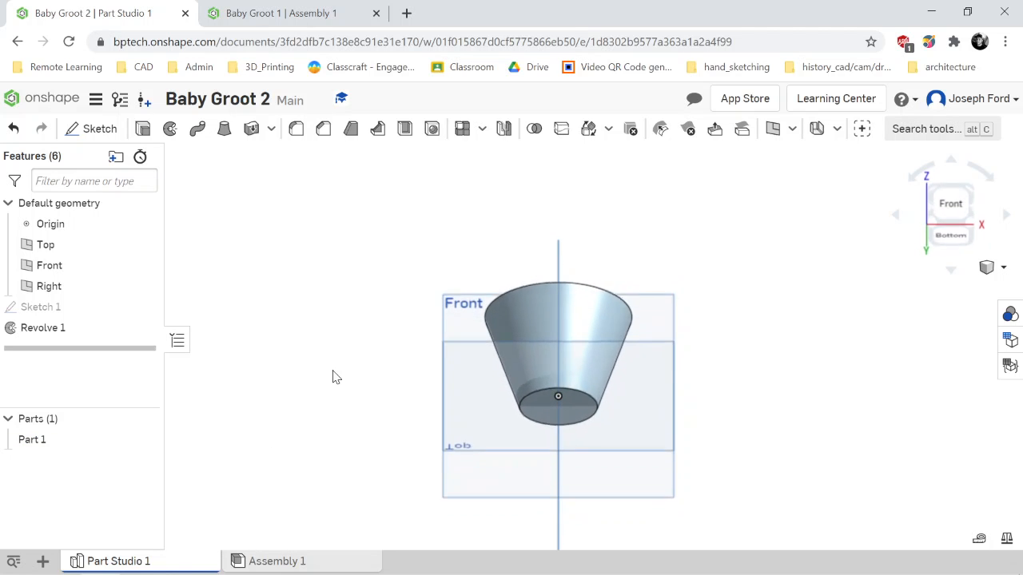
key(Down)
key(Up)
key(Up)
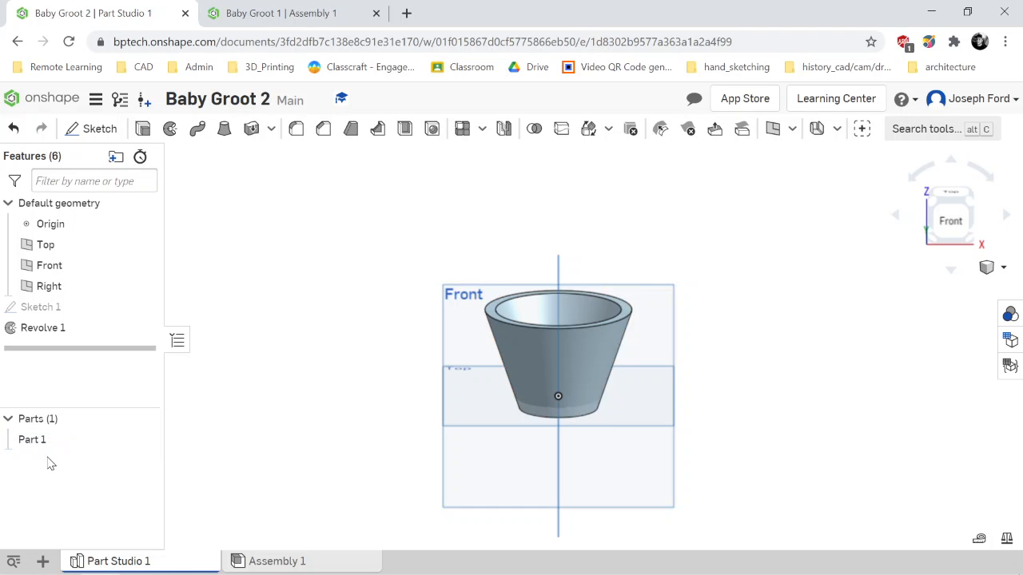
right_click(69, 440)
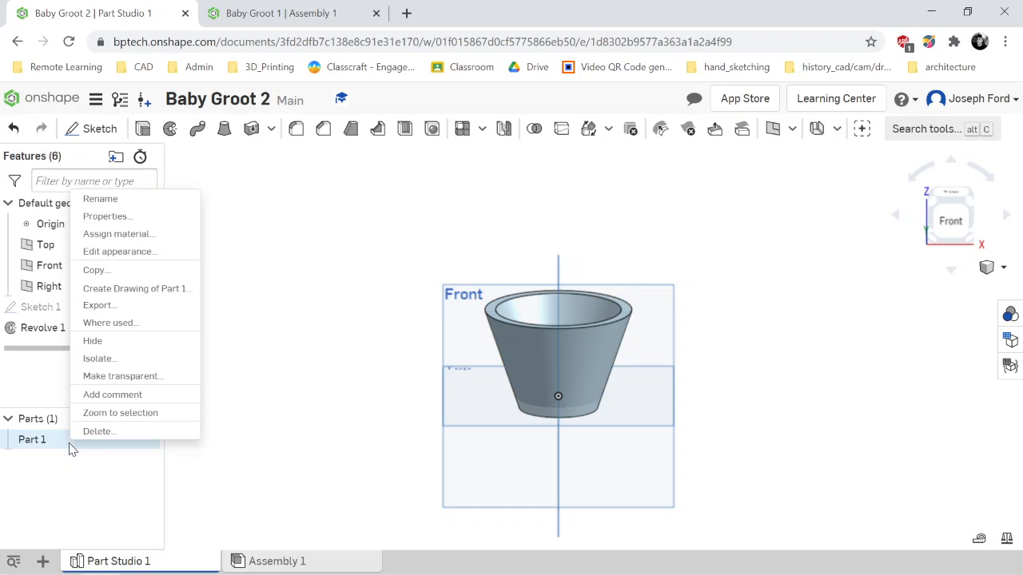
click(130, 201)
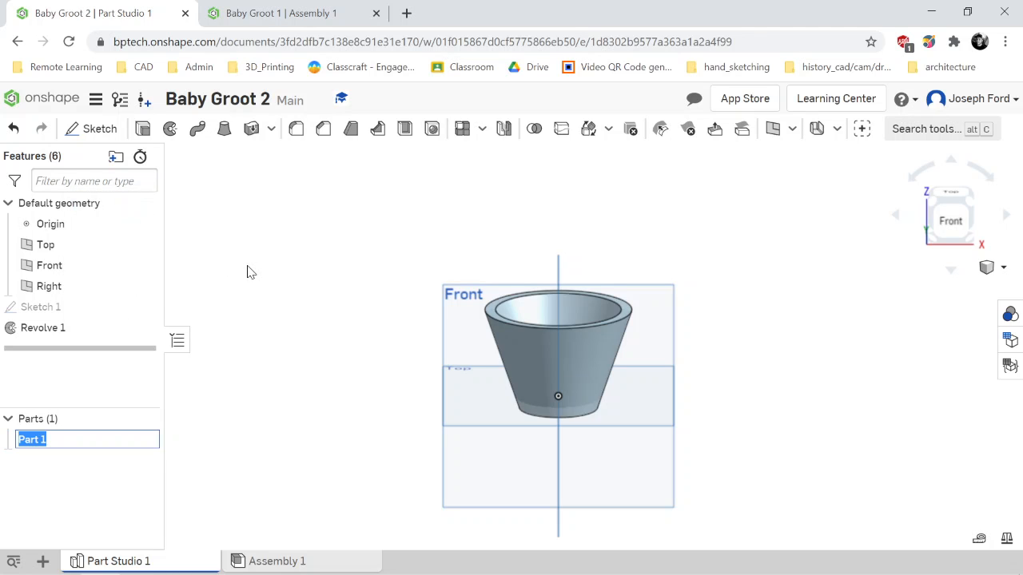
text(pot)
click(70, 500)
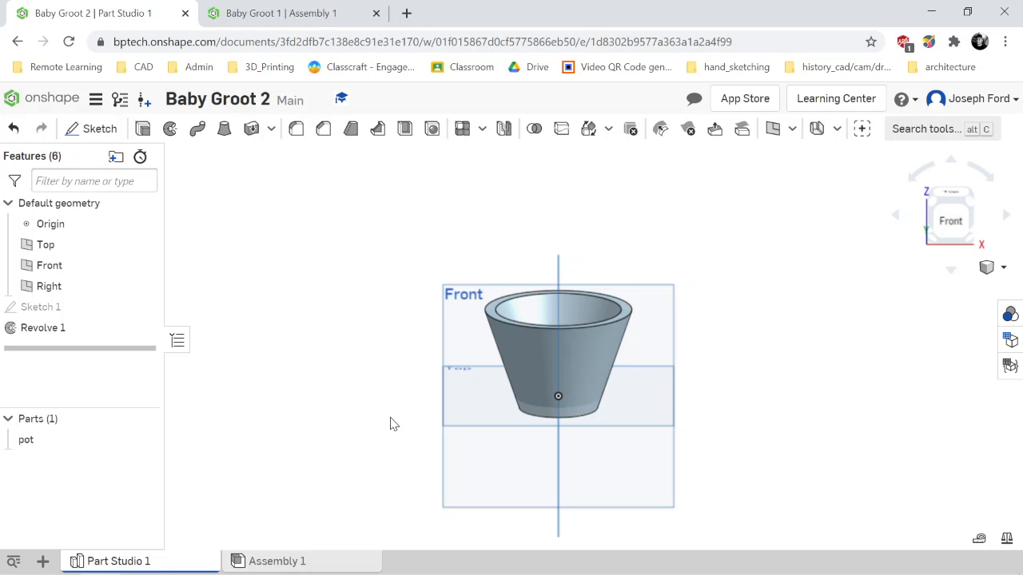
Inspect the recoloured pot's inside, rim and outer wall from several tilted views.
key(shift+1)
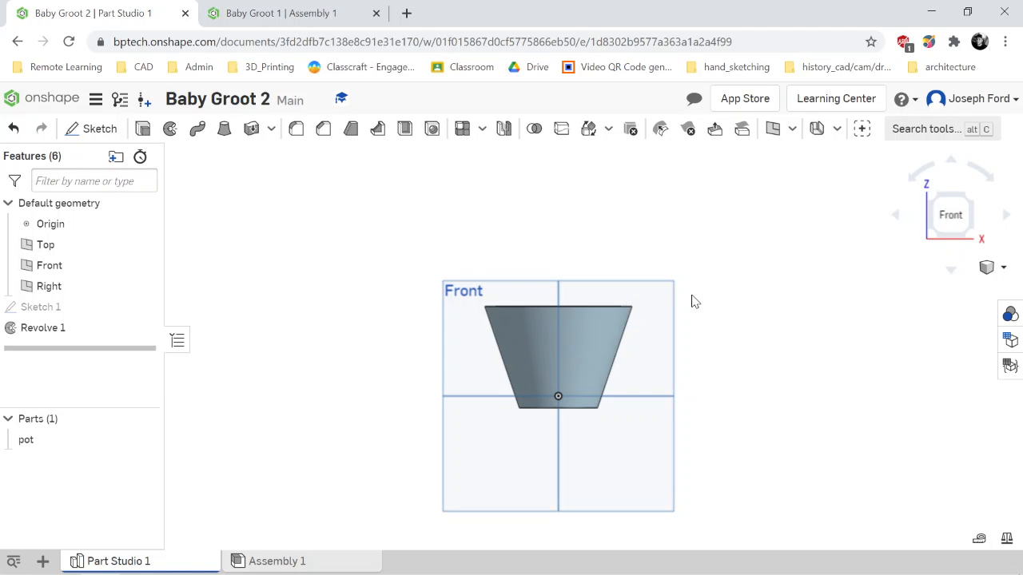
key(Down)
key(Down)
key(Up)
key(Up)
key(Up)
key(Down)
key(Down)
key(Down)
key(Down)
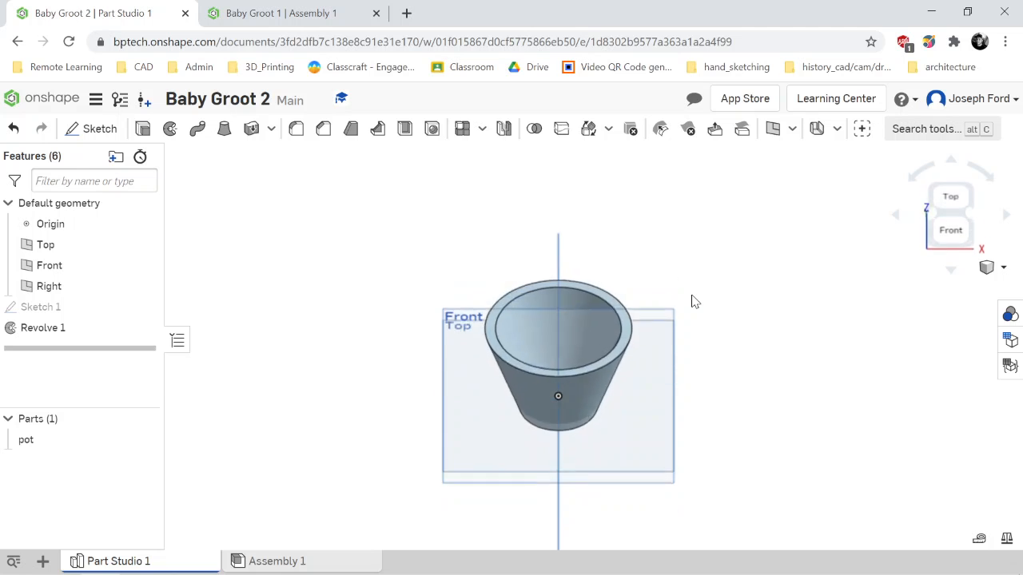
key(Down)
key(Up)
key(Up)
key(Up)
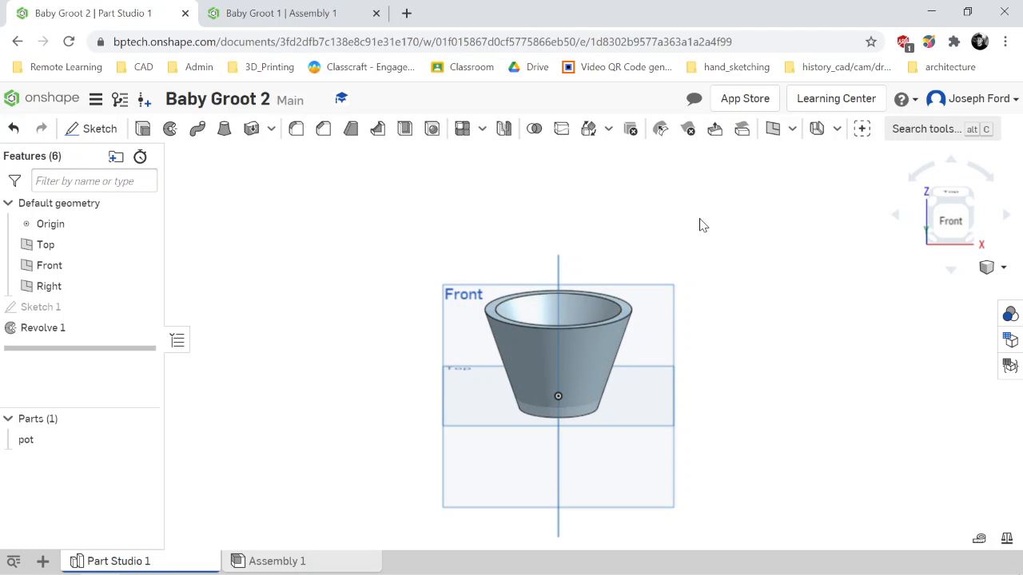
scroll(699, 220, down, 4)
scroll(689, 178, up, 4)
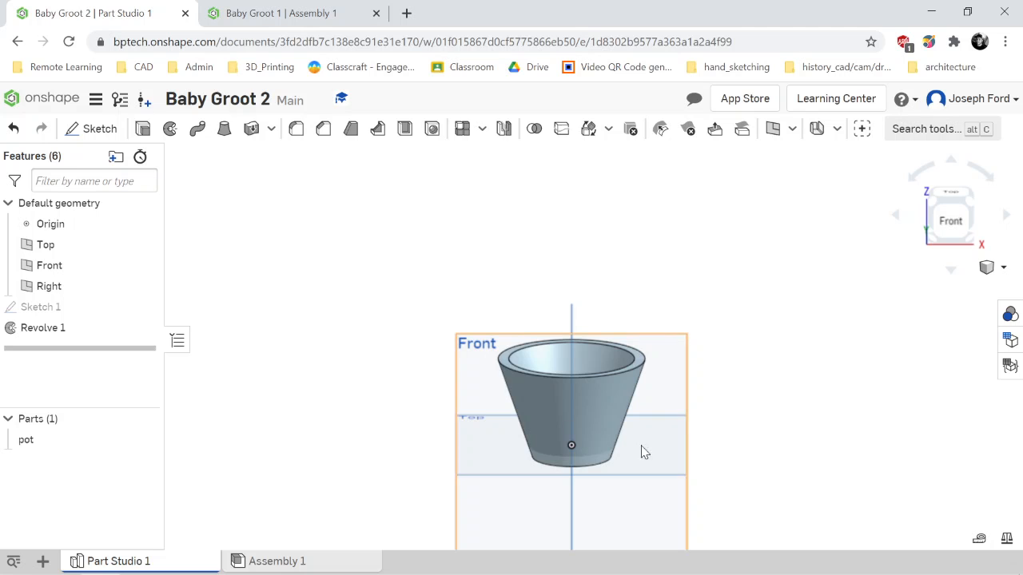
Start a second sketch on the Front plane and view it straight from the front.
click(98, 130)
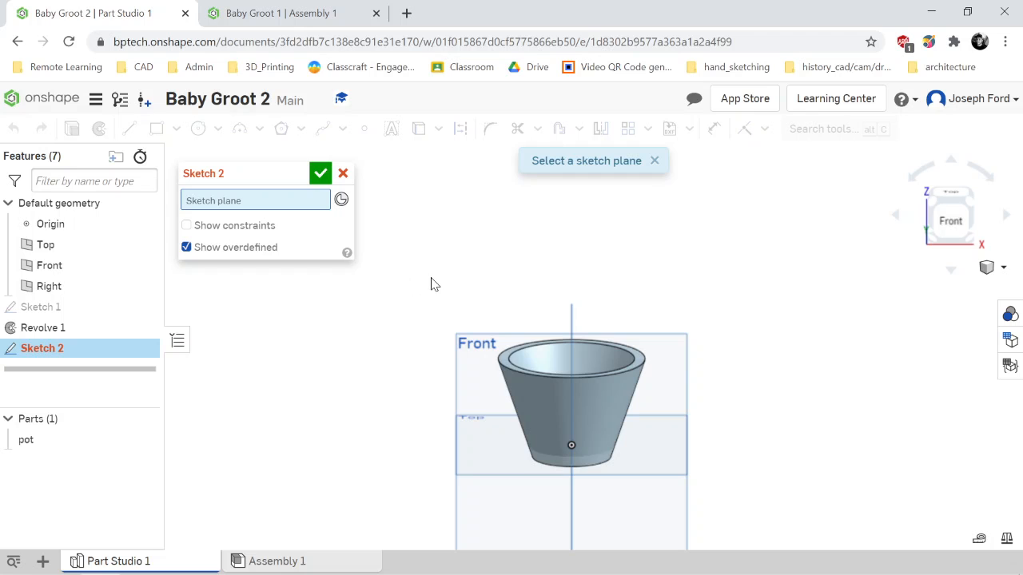
click(466, 352)
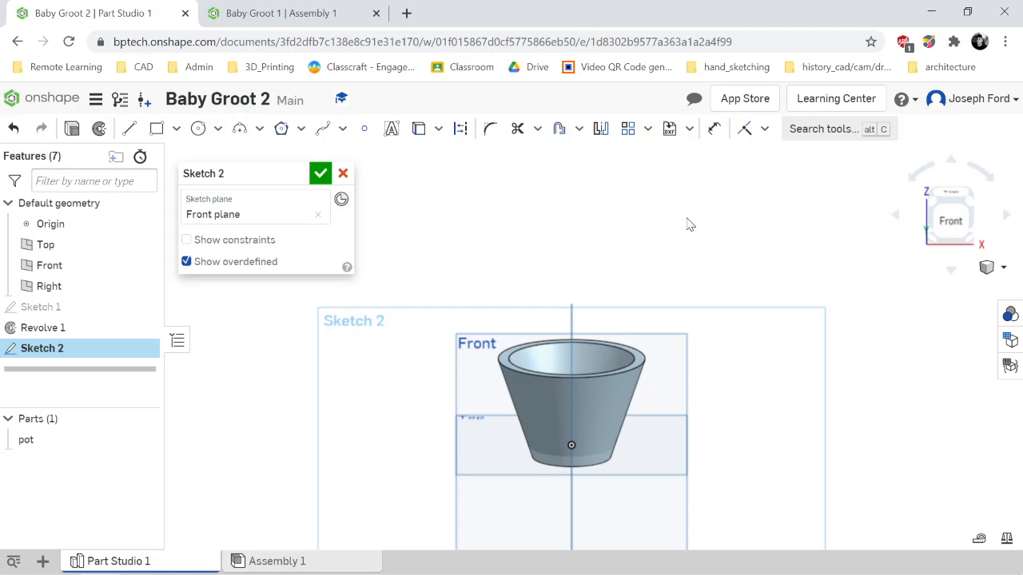
key(n)
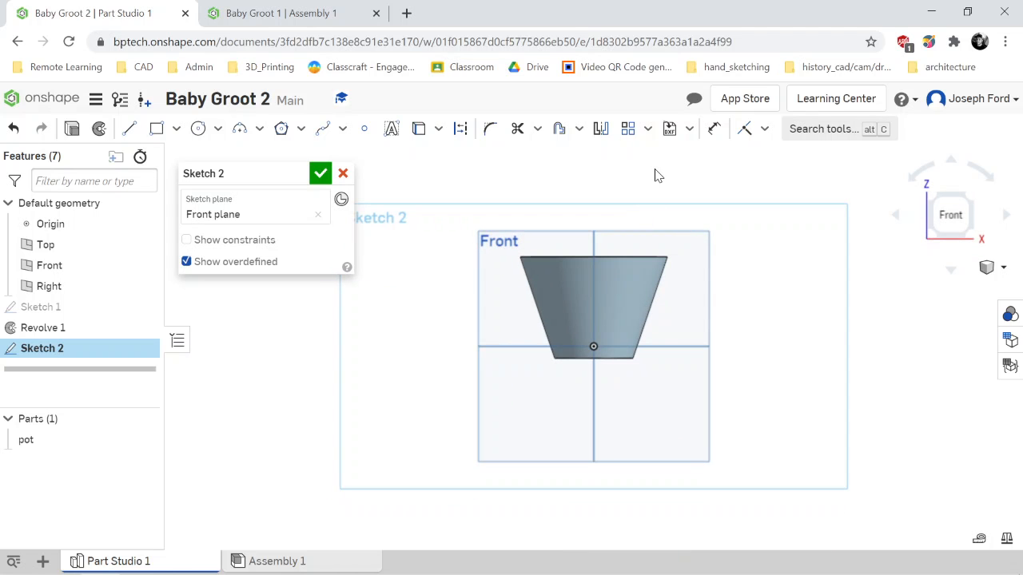
Start a spline at the origin, placing one point left of centre inside the pot and one right of centre above its rim.
click(324, 131)
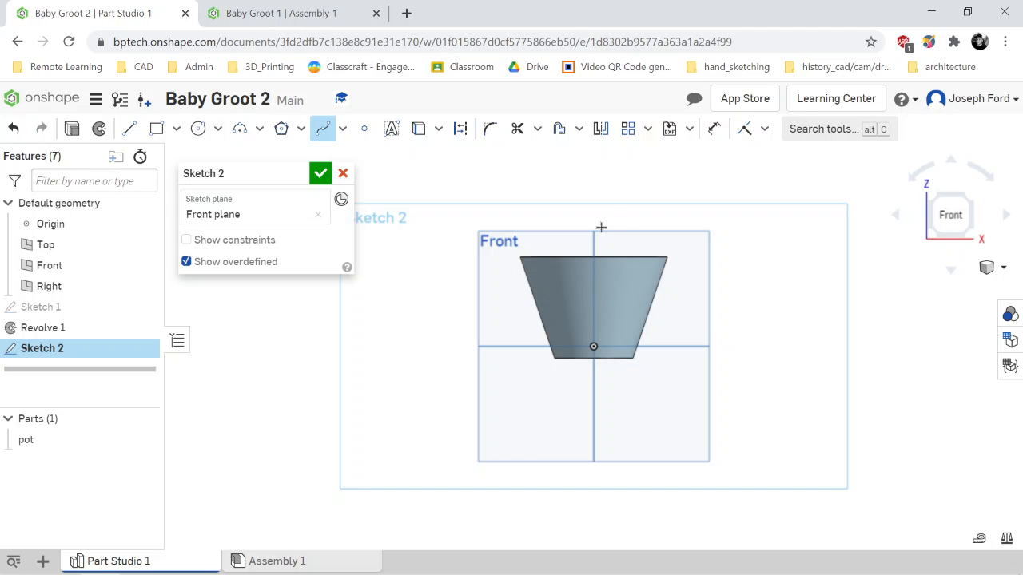
click(592, 344)
double_click(559, 238)
drag(559, 238, 619, 147)
scroll(602, 151, down, 3)
scroll(602, 149, up, 5)
scroll(618, 147, down, 5)
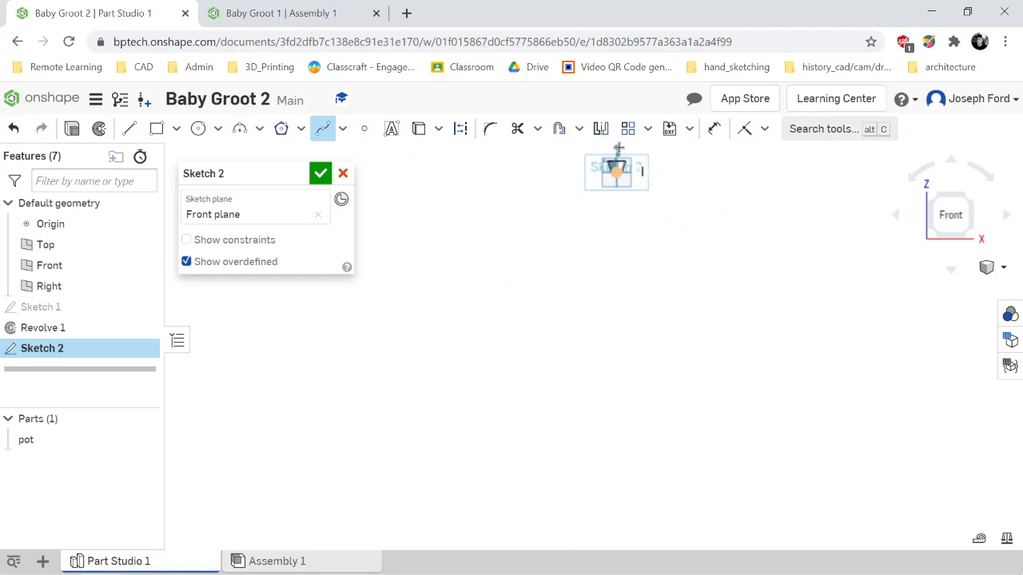
scroll(619, 147, up, 4)
scroll(618, 147, down, 2)
scroll(618, 147, down, 2)
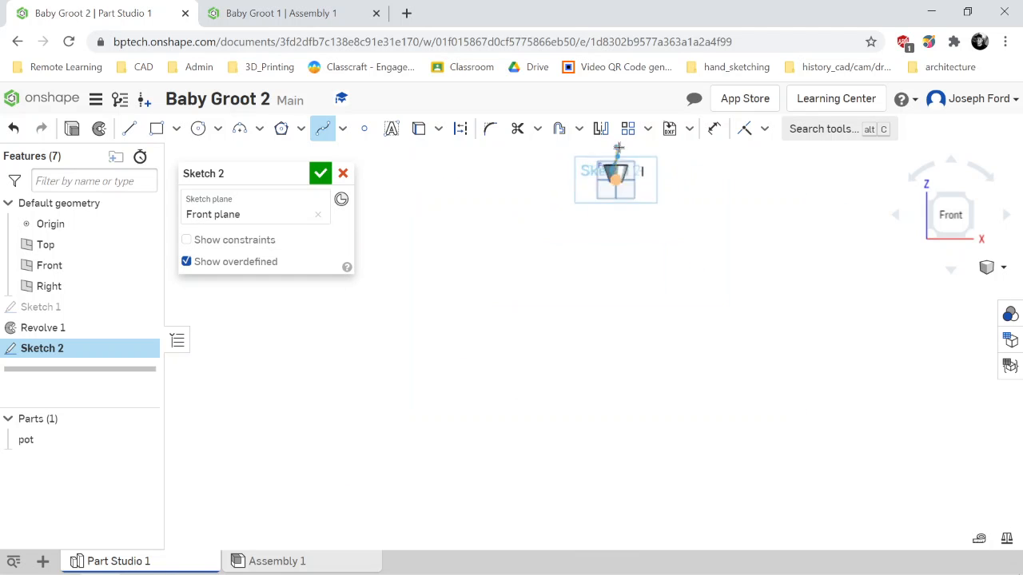
scroll(619, 147, up, 6)
scroll(618, 147, up, 3)
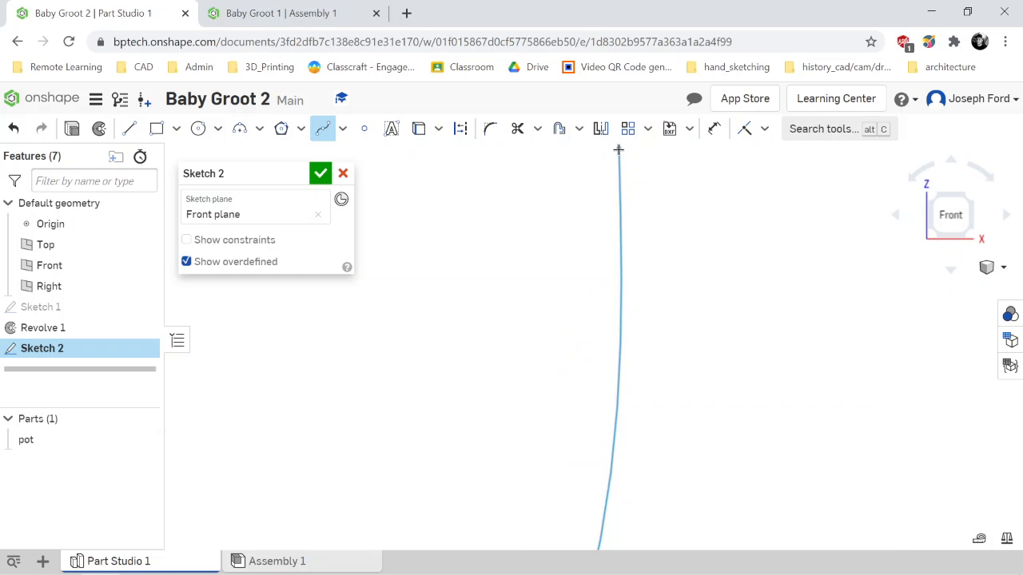
scroll(616, 149, down, 7)
scroll(618, 149, up, 4)
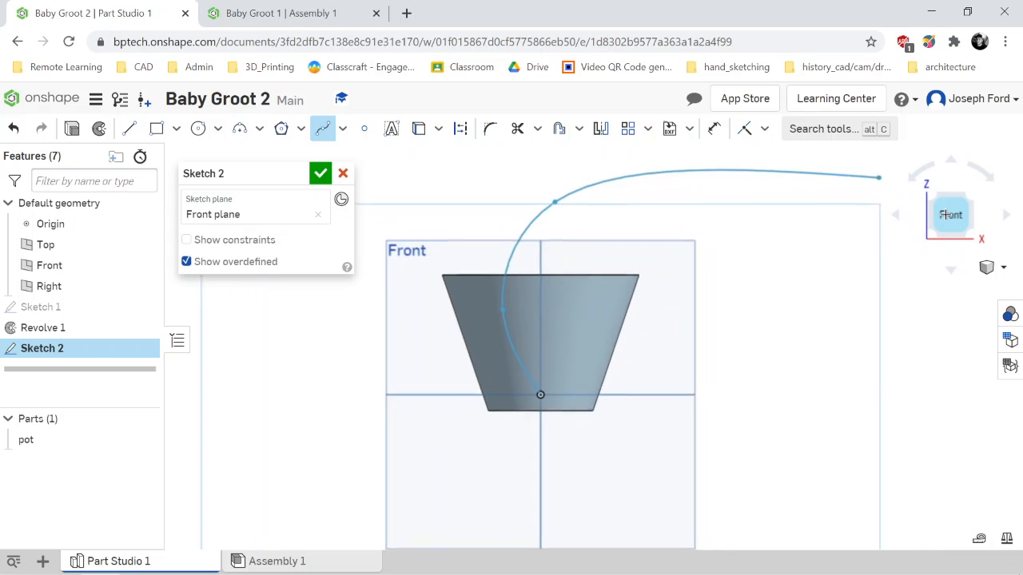
scroll(495, 180, down, 6)
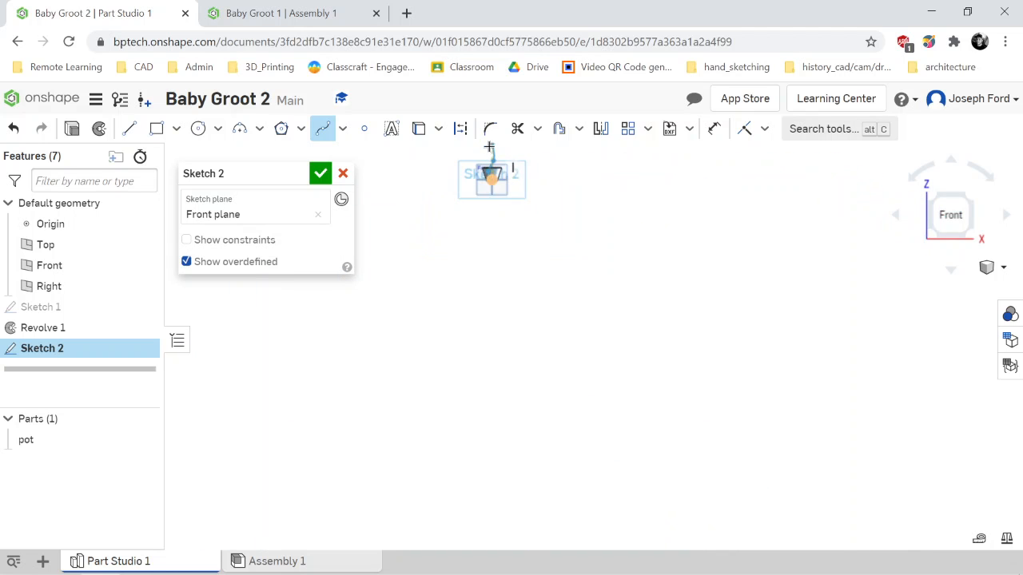
scroll(479, 147, up, 6)
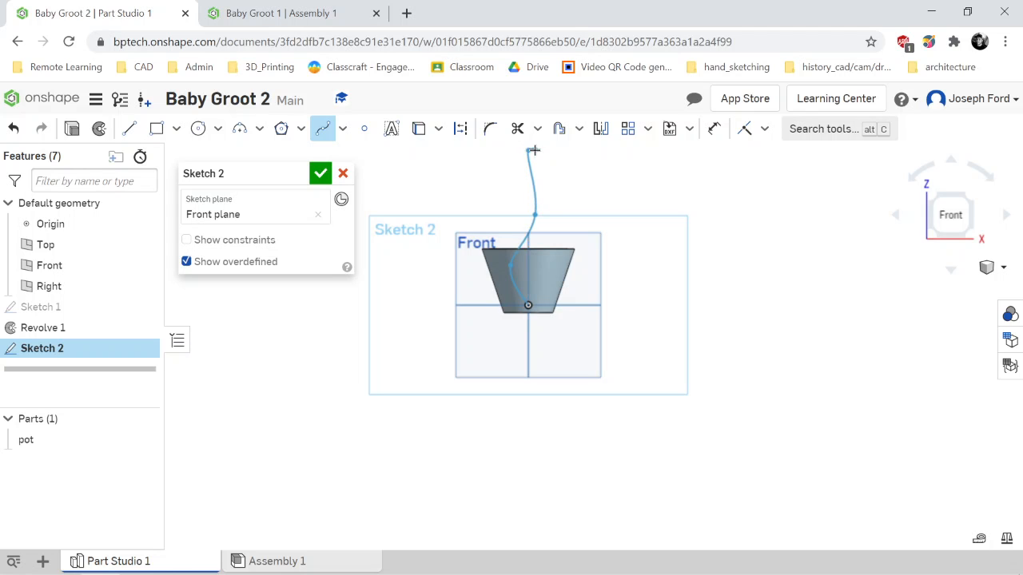
Extend the spline upward with two more points directly above the origin and end the curve there.
click(529, 150)
click(949, 214)
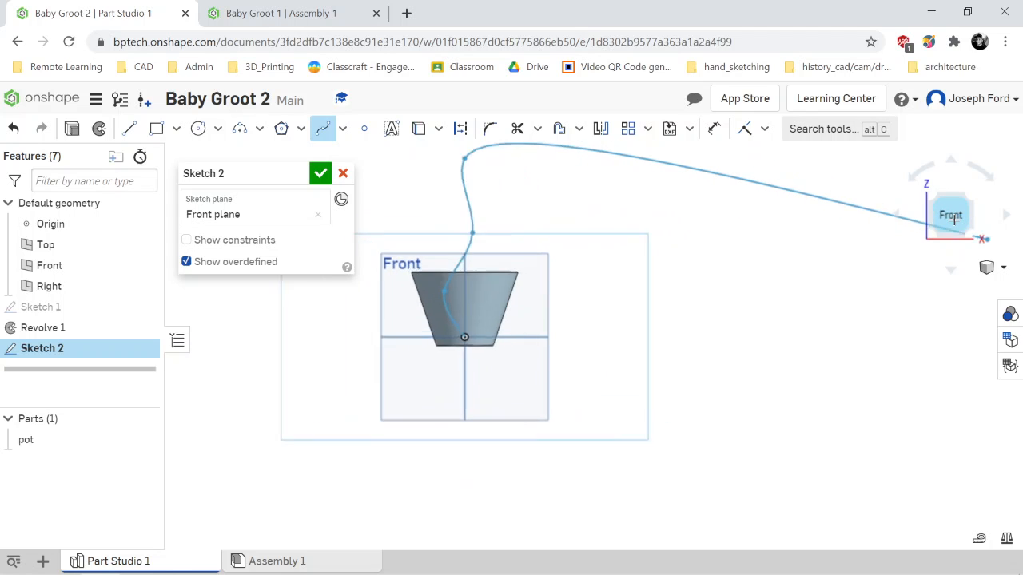
scroll(375, 199, down, 8)
scroll(351, 188, up, 8)
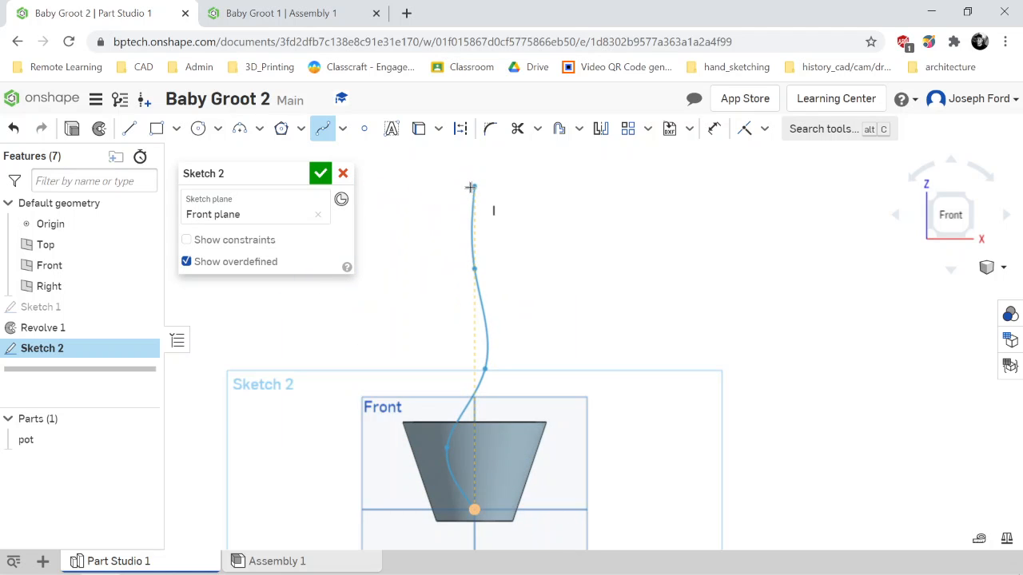
click(473, 192)
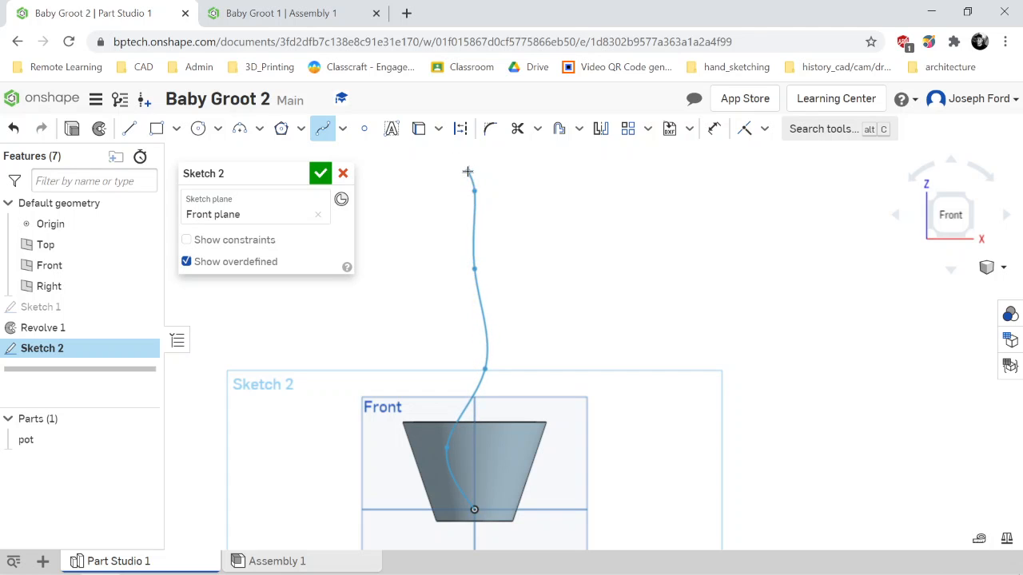
key(Escape)
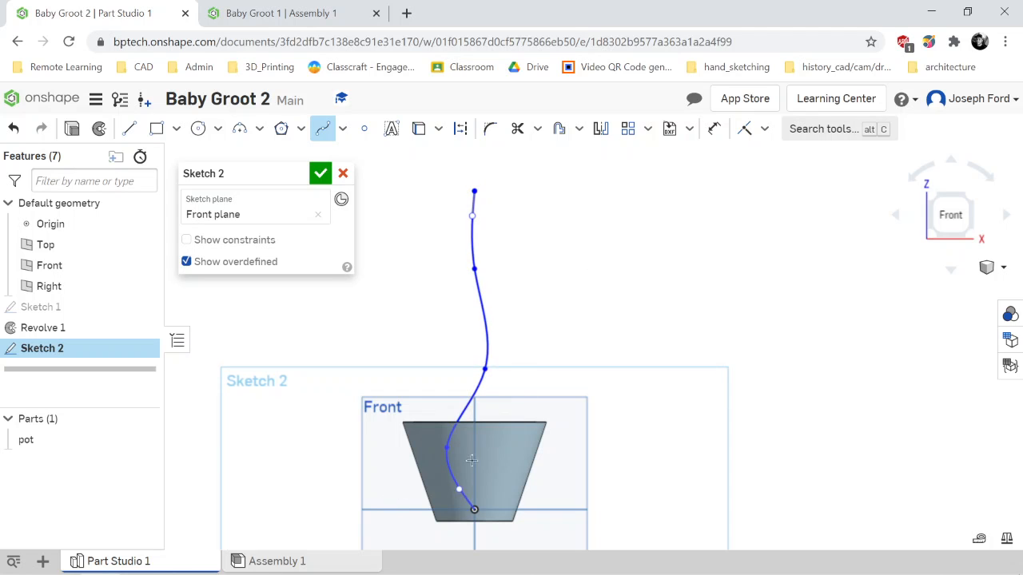
scroll(404, 532, down, 2)
scroll(332, 543, up, 2)
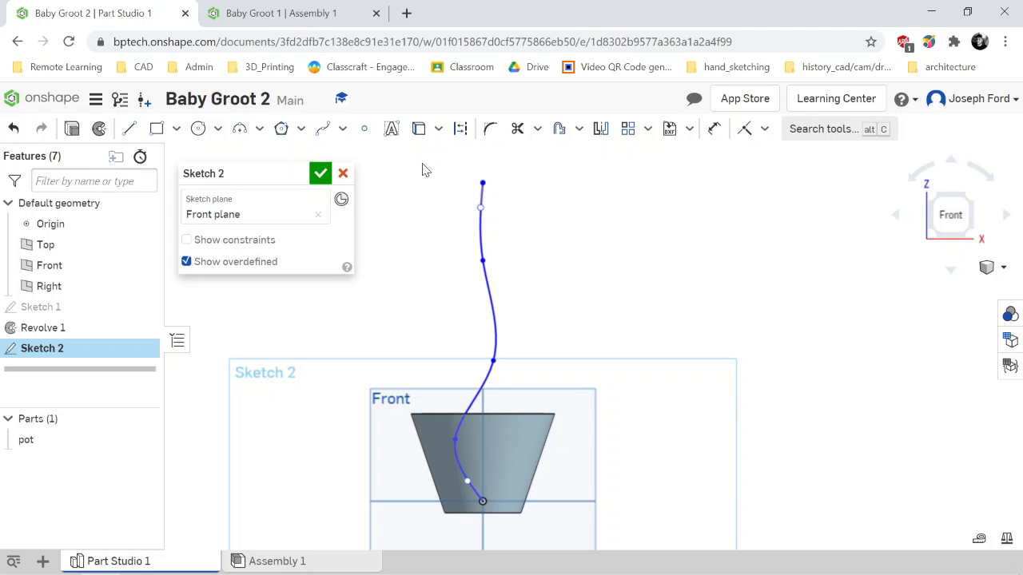
Reshape the spline by lowering its top two points and shifting the lower bends rightward, then accept the sketch.
click(322, 129)
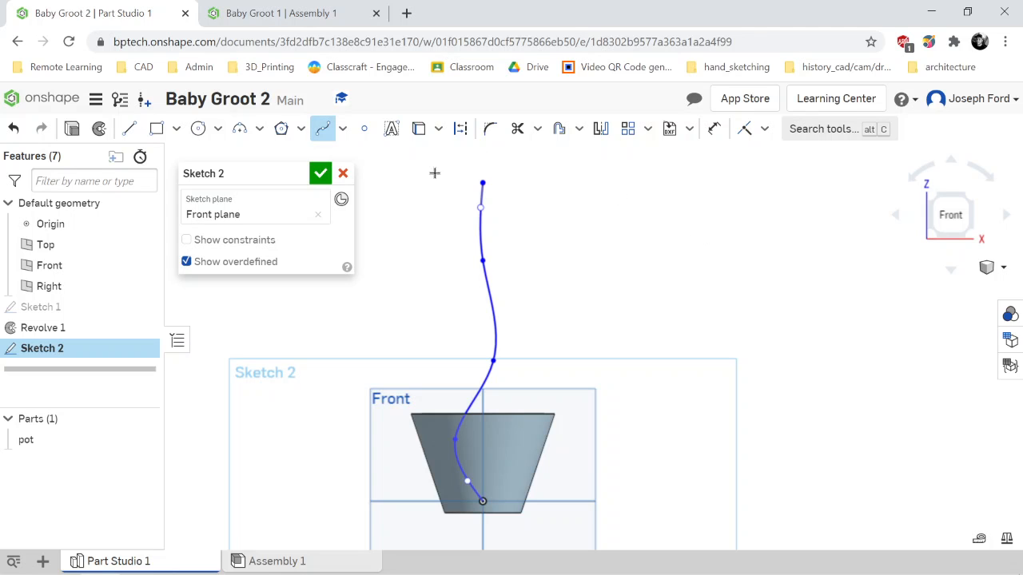
click(322, 131)
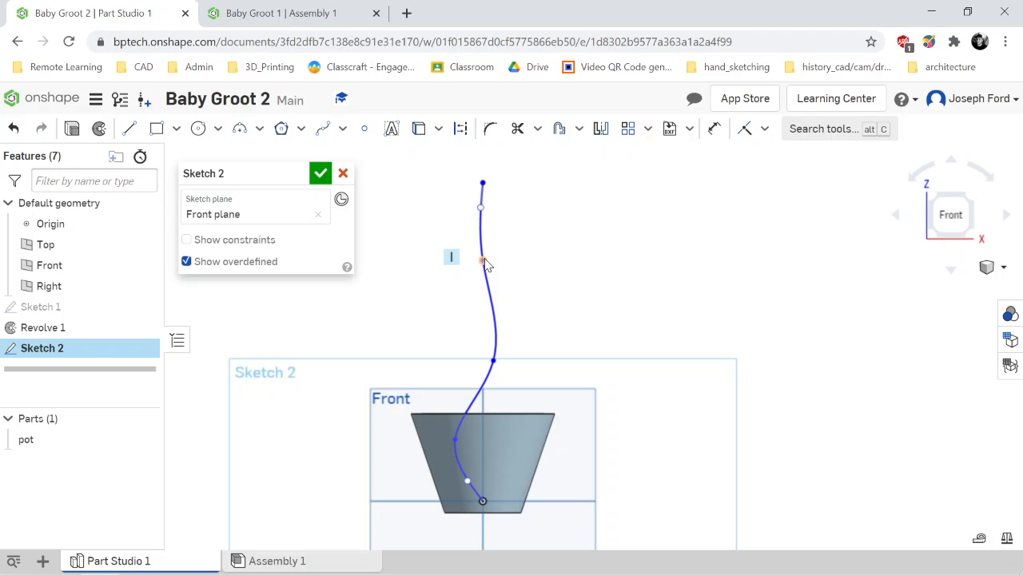
drag(484, 261, 493, 292)
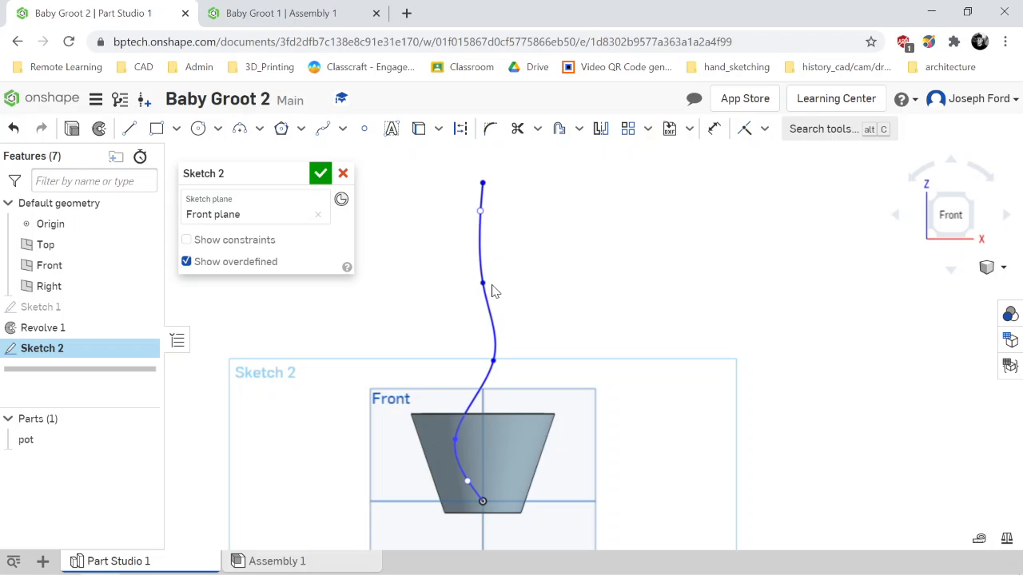
drag(481, 355, 501, 363)
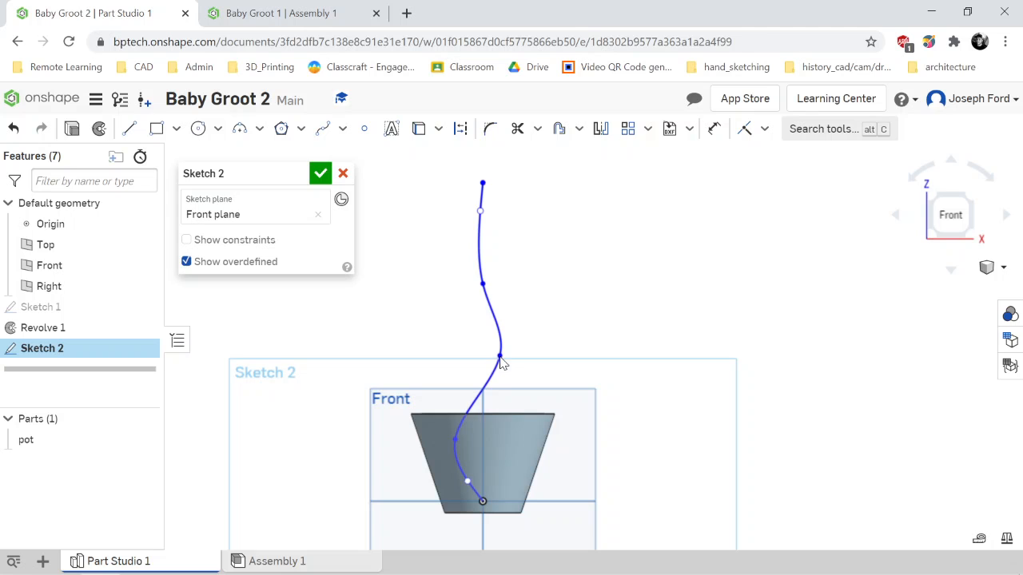
mouse_move(456, 439)
mouse_down()
mouse_move(482, 434)
mouse_move(468, 430)
mouse_up()
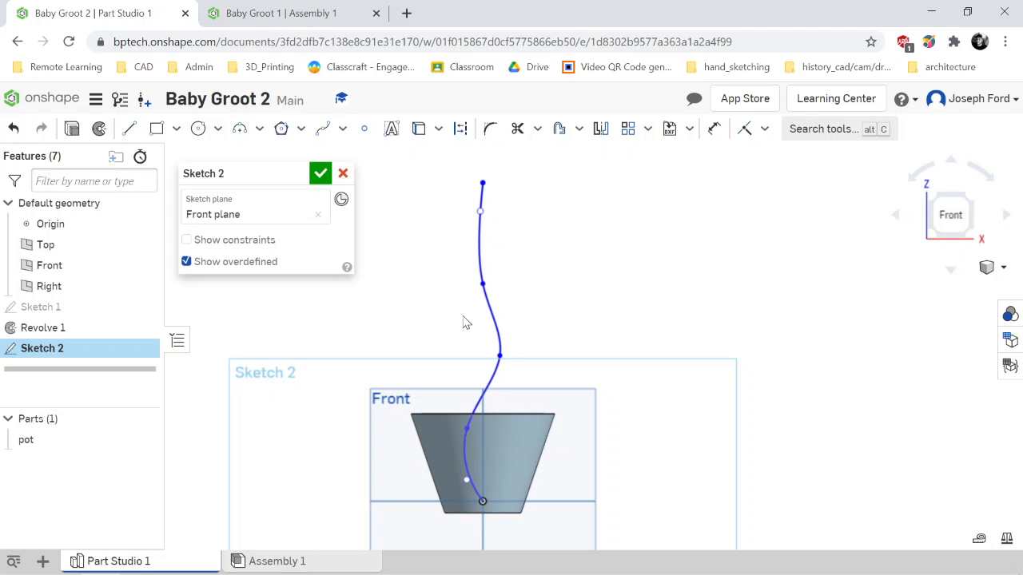
drag(483, 184, 483, 214)
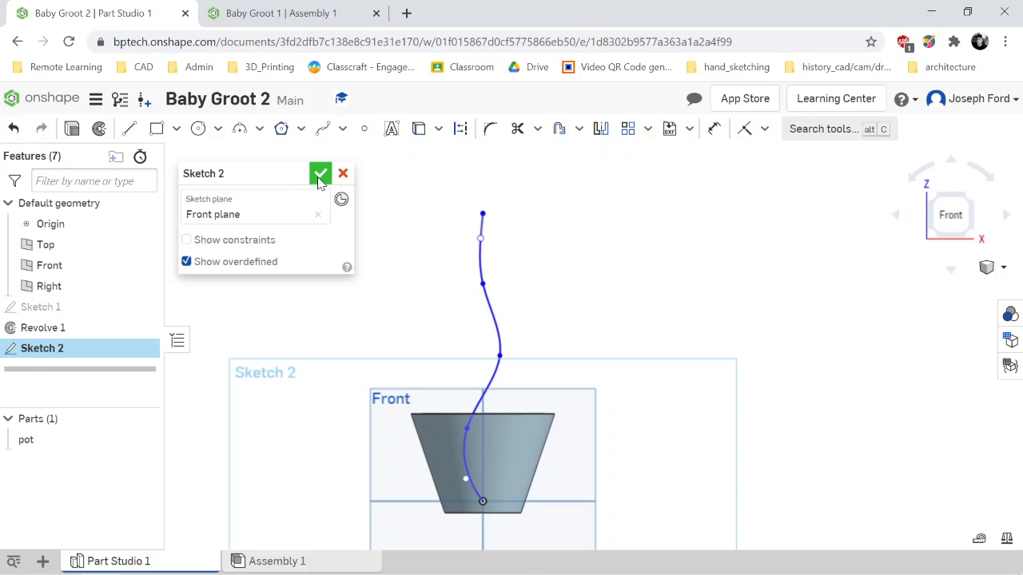
click(320, 174)
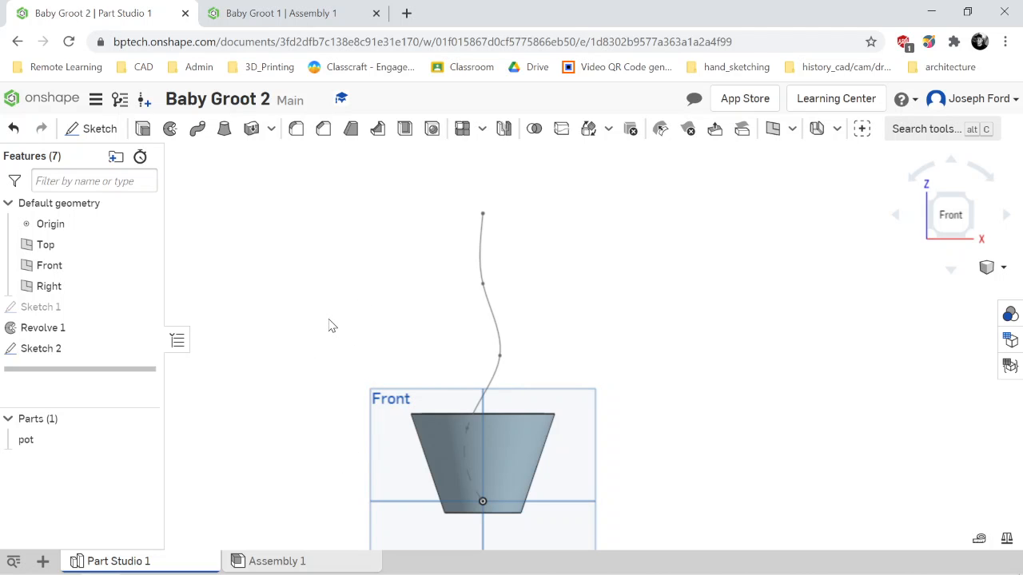
Start a new sketch on the Top plane and view it straight from above.
right_drag(332, 326, 349, 413)
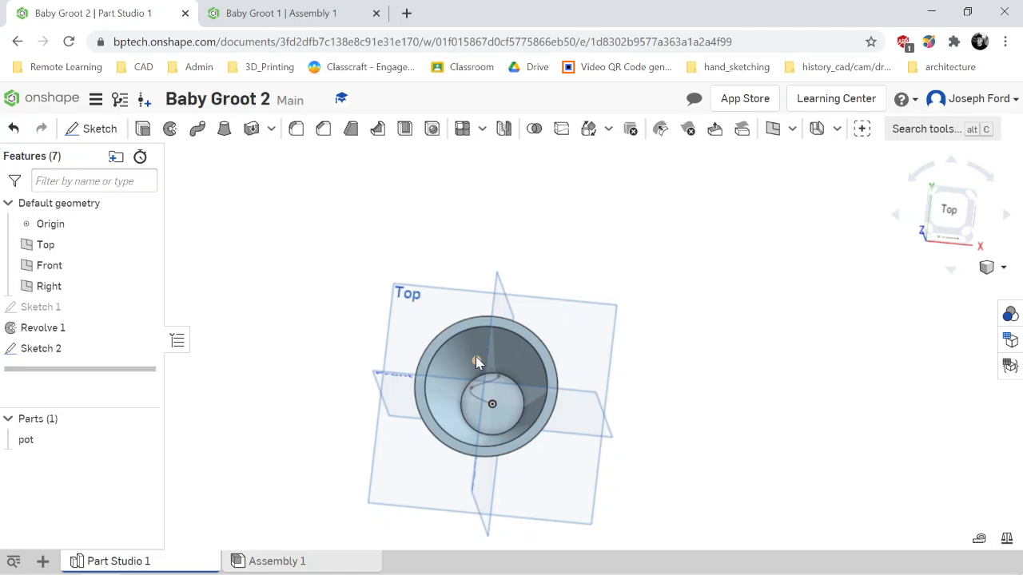
right_drag(382, 403, 373, 353)
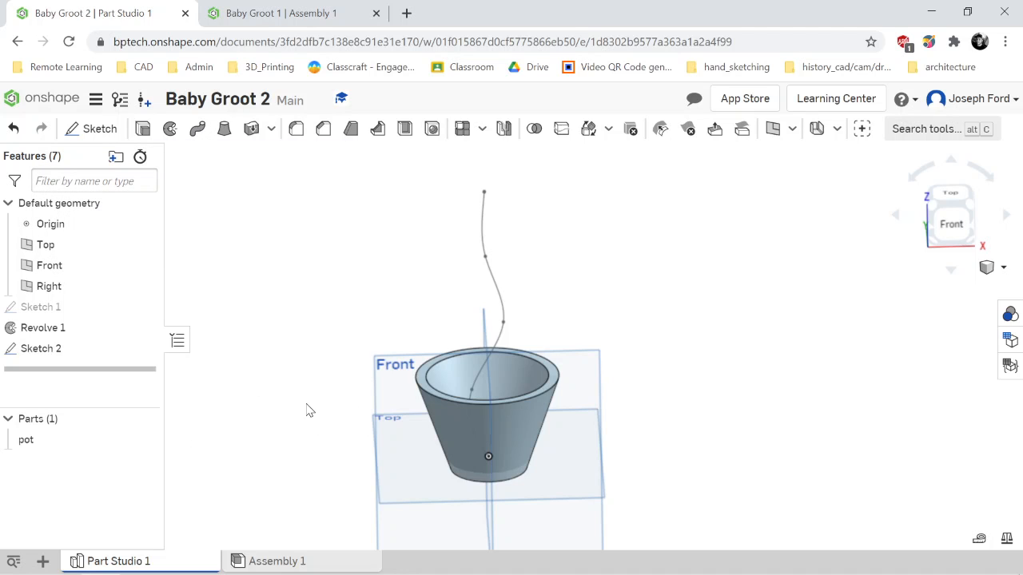
mouse_move(307, 454)
right_down()
mouse_move(320, 487)
mouse_move(319, 475)
mouse_move(304, 476)
mouse_move(319, 479)
right_up()
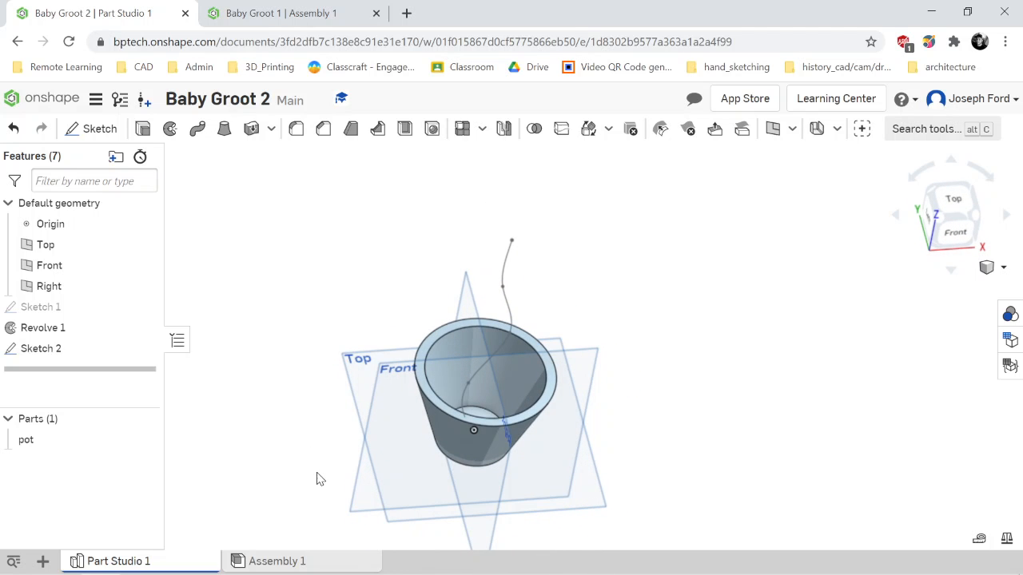
click(101, 129)
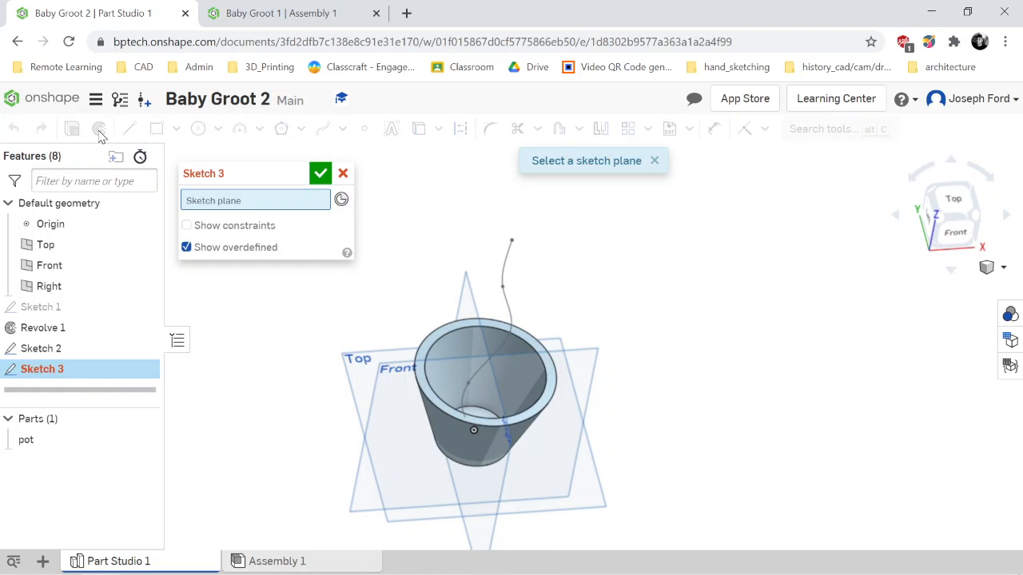
click(357, 366)
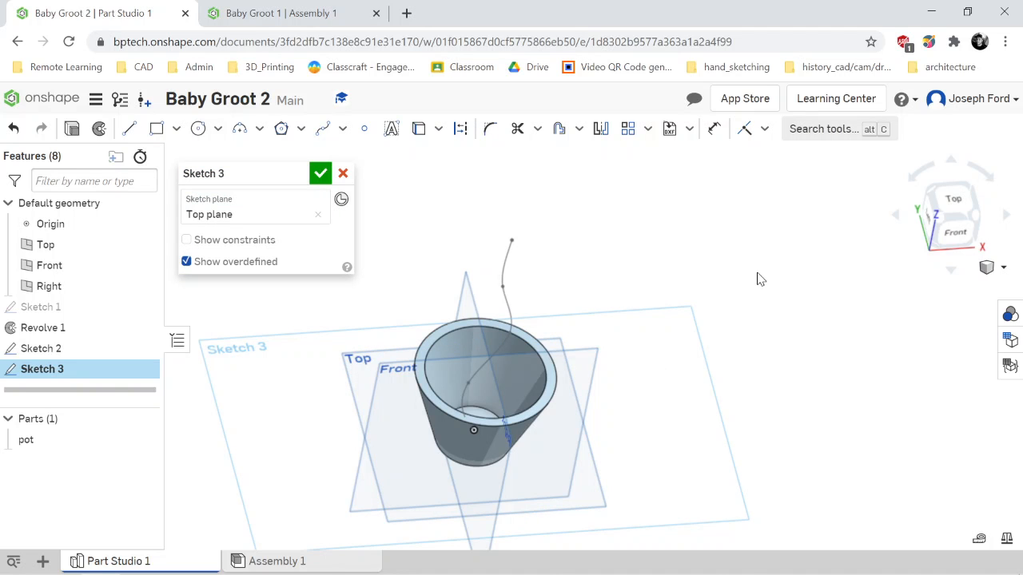
key(n)
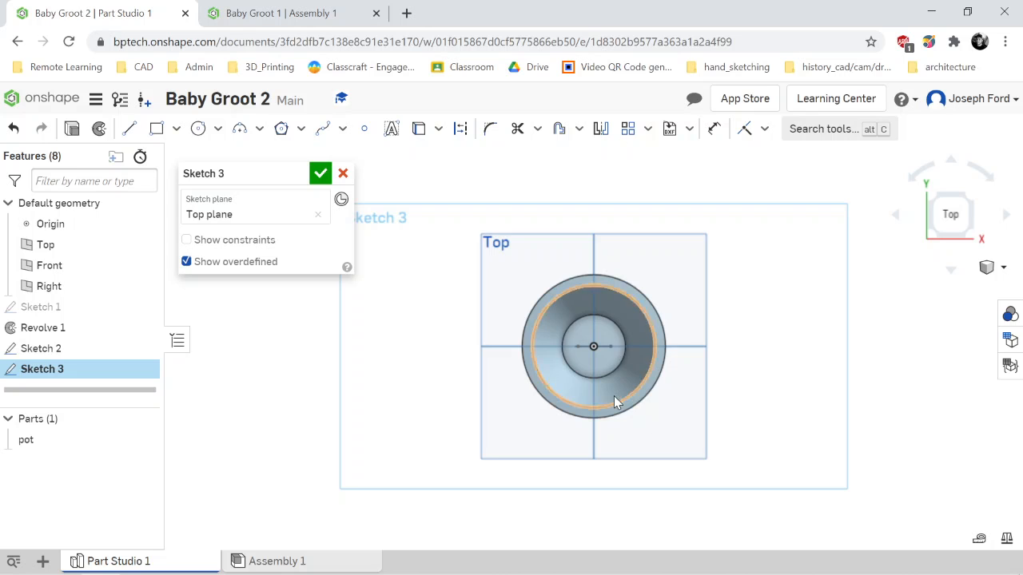
scroll(612, 397, up, 3)
scroll(612, 399, down, 4)
scroll(615, 391, up, 2)
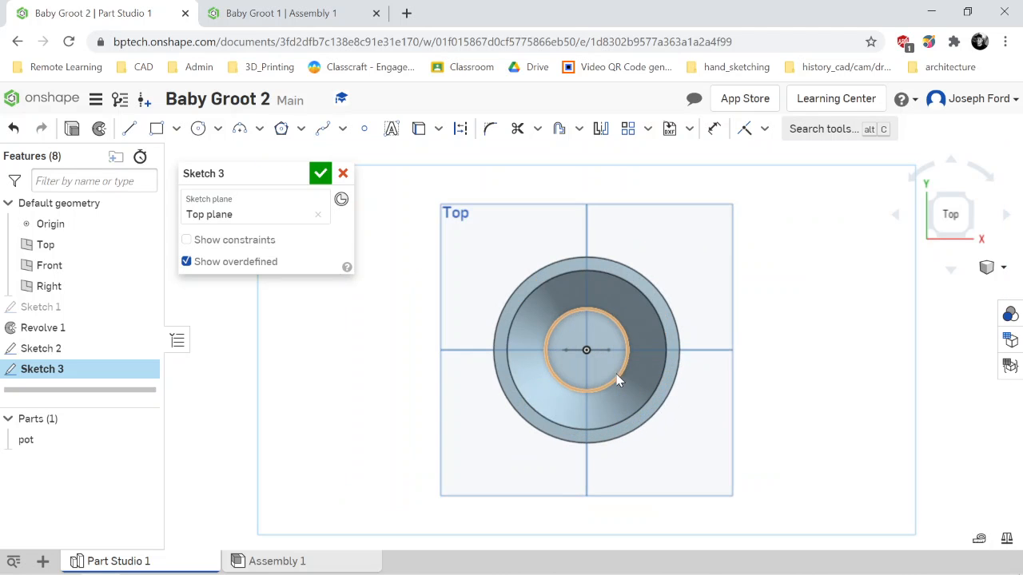
Sketch a circle about 0.8 in diameter centred on the origin inside the pot's floor, and accept the sketch.
click(199, 130)
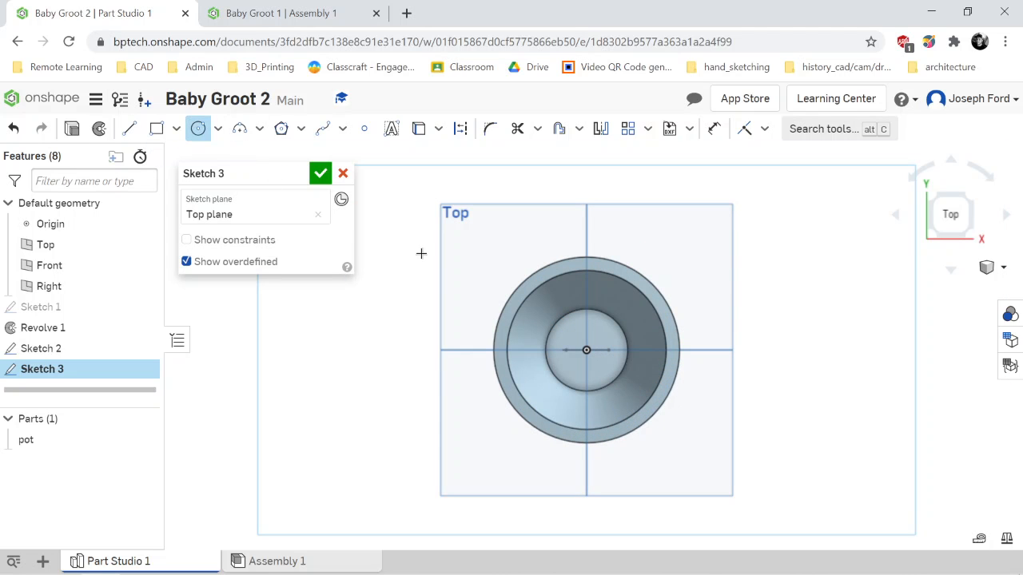
click(587, 352)
scroll(589, 368, up, 5)
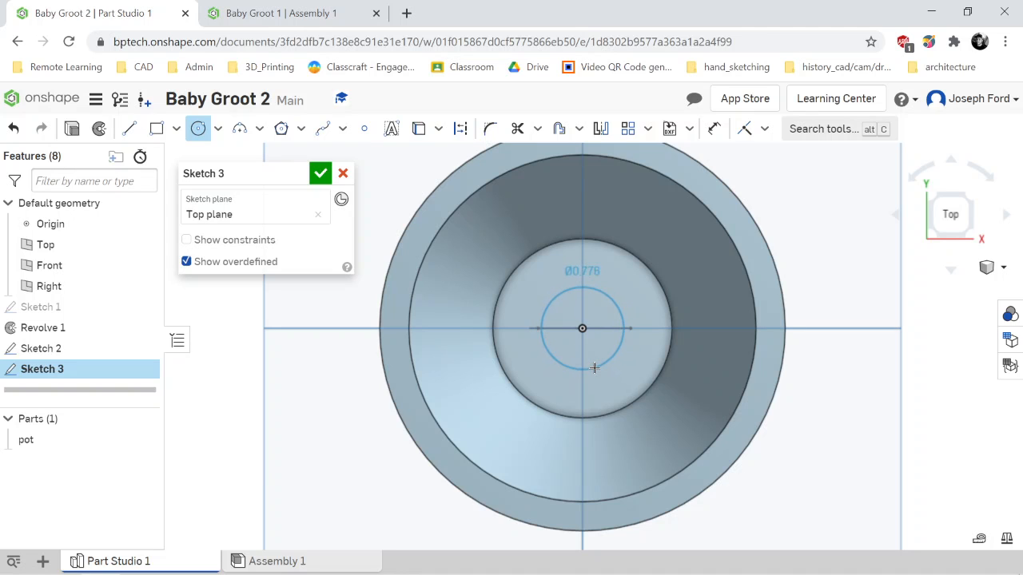
click(593, 369)
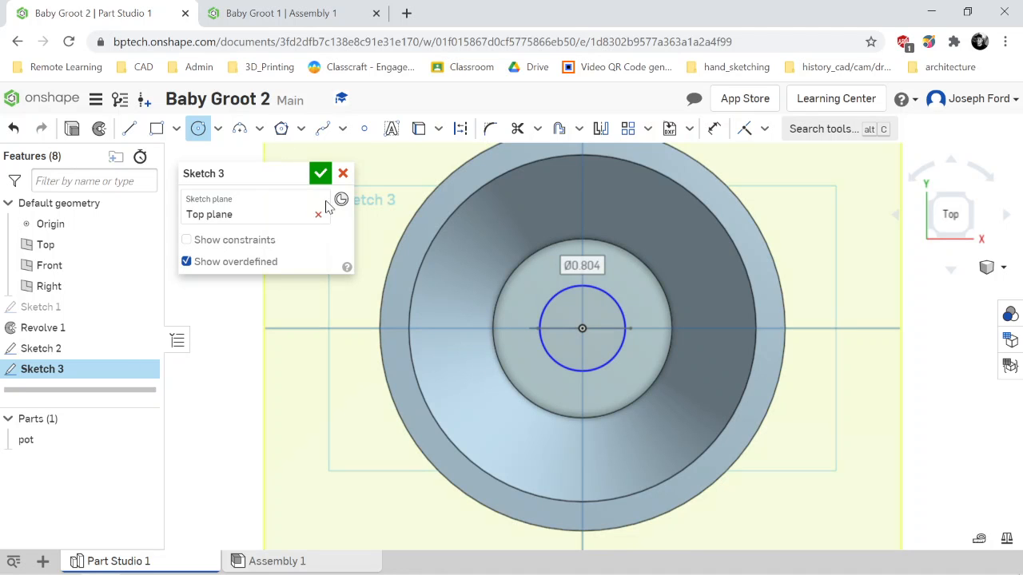
click(320, 173)
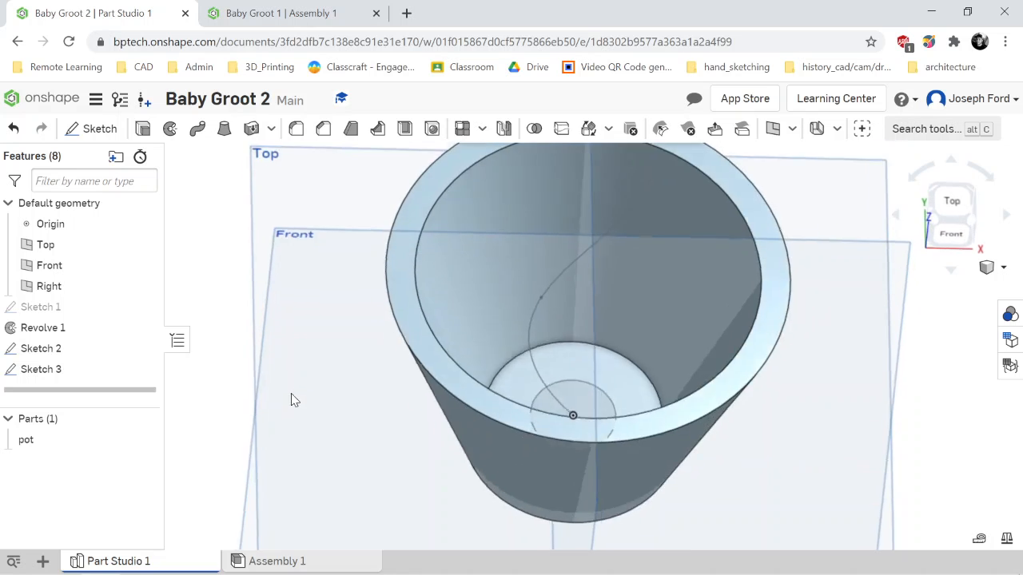
Sweep the circle of Sketch 3 along the wavy spline of Sketch 2 as a new solid part.
mouse_move(297, 380)
right_down()
mouse_move(277, 386)
mouse_move(285, 379)
right_up()
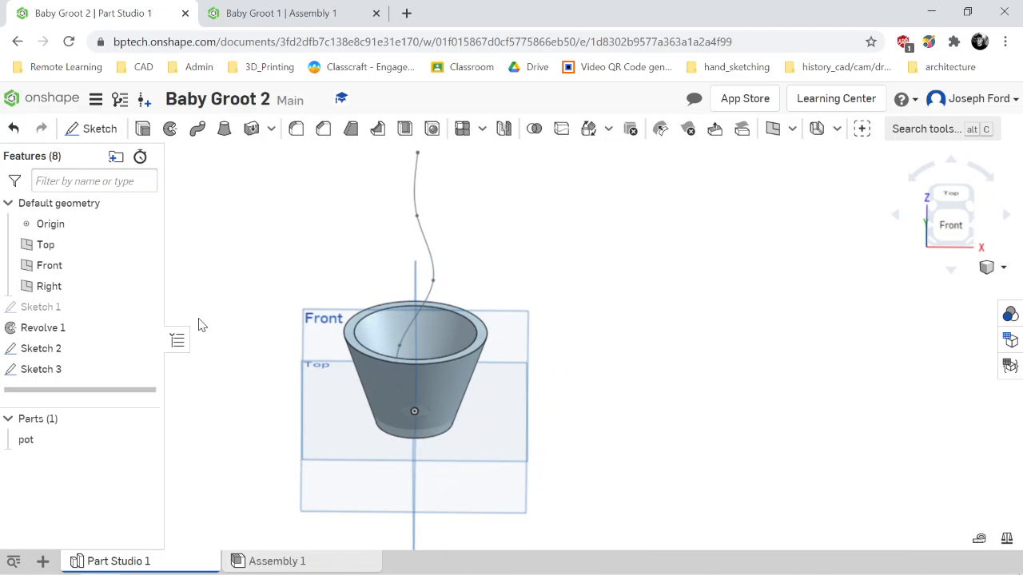
click(198, 129)
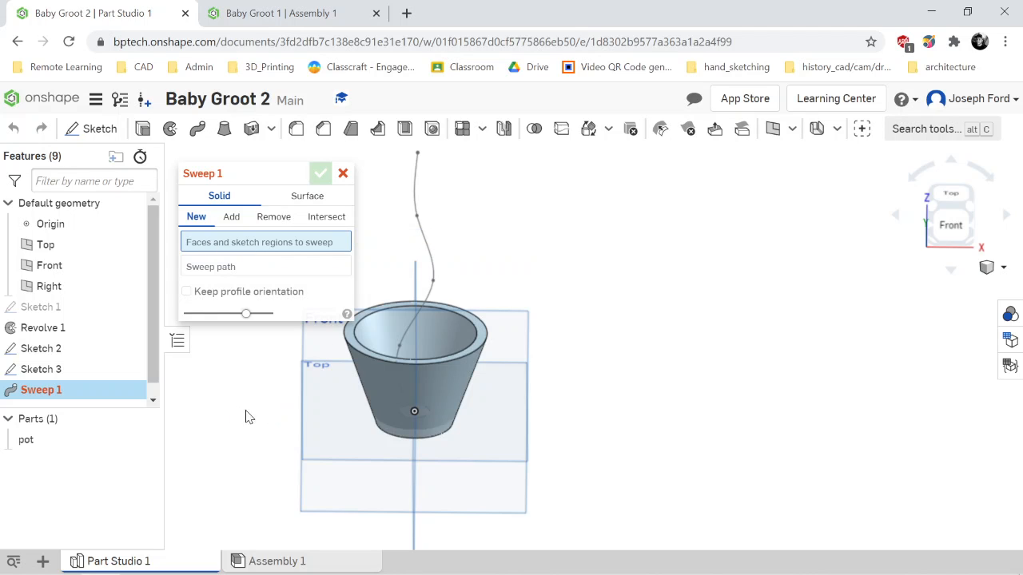
click(56, 376)
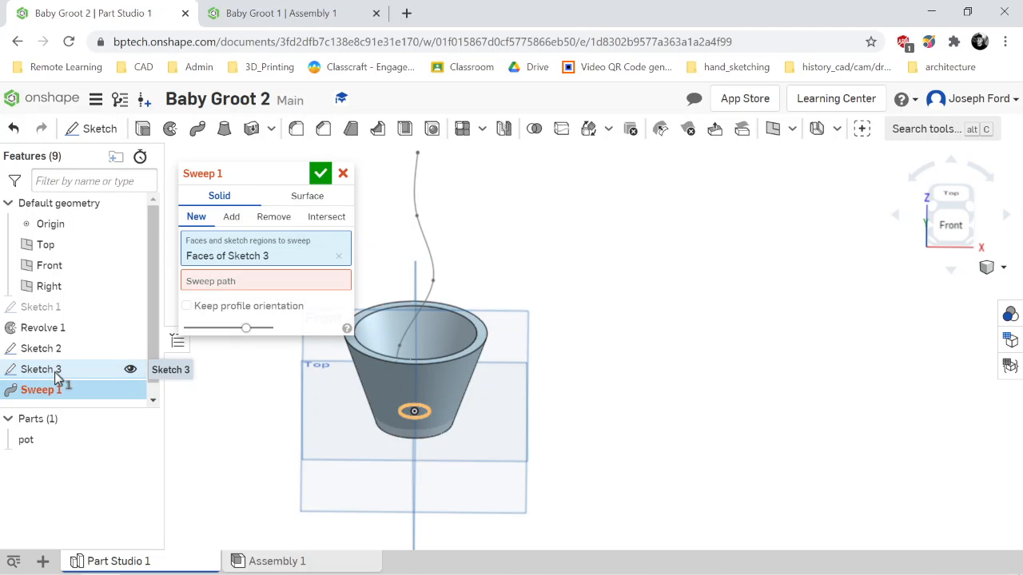
click(231, 284)
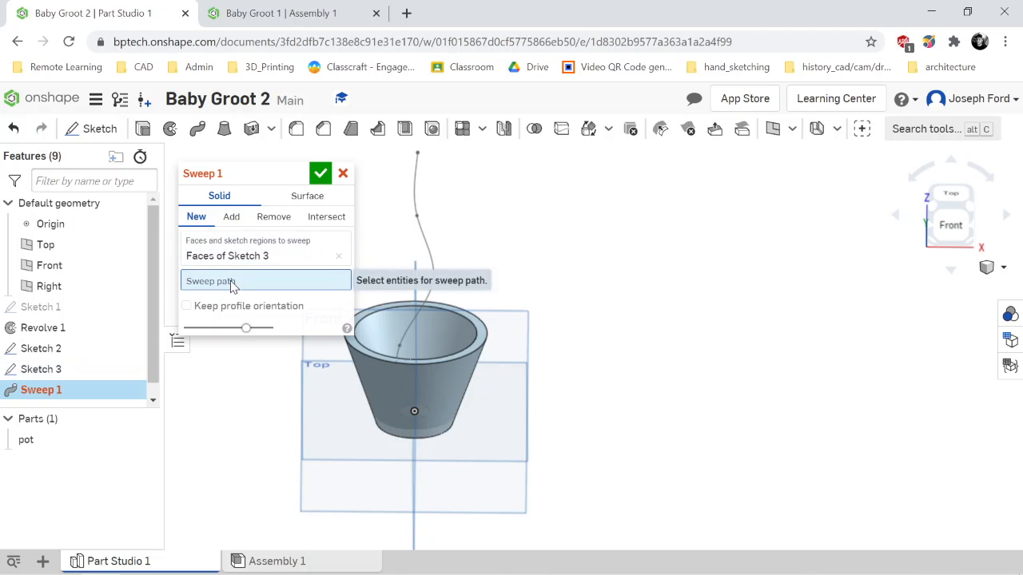
click(426, 246)
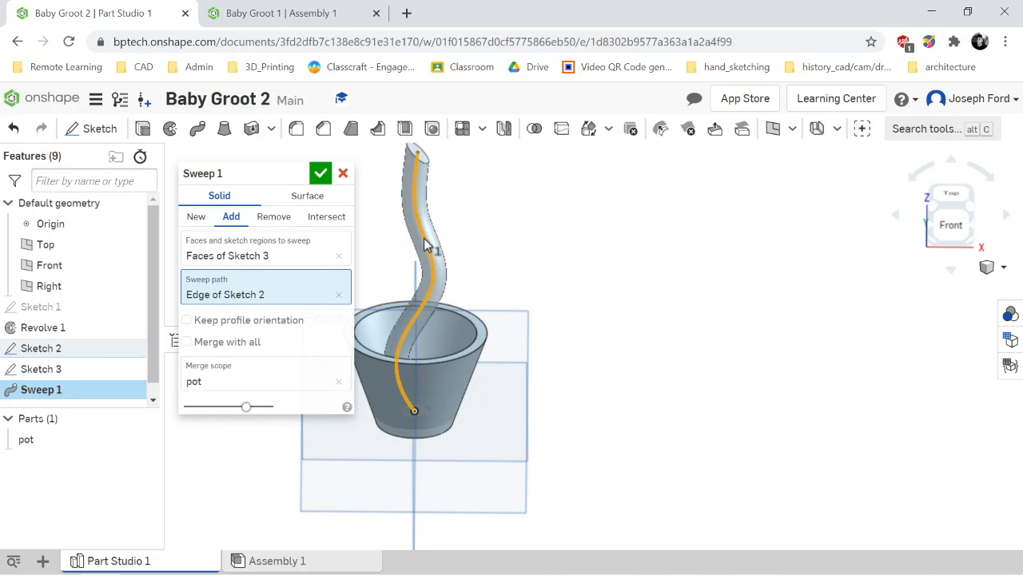
click(197, 217)
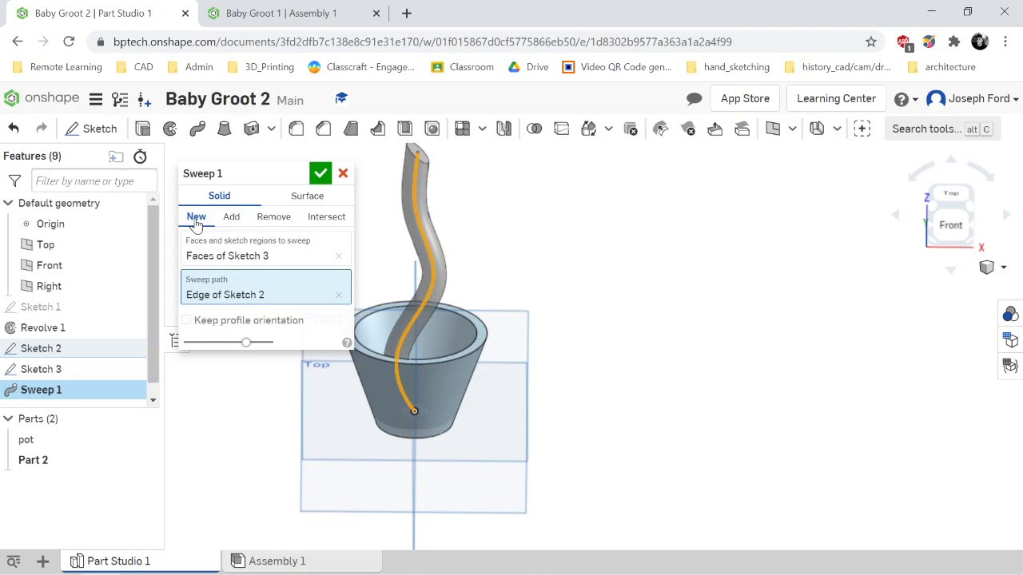
click(320, 175)
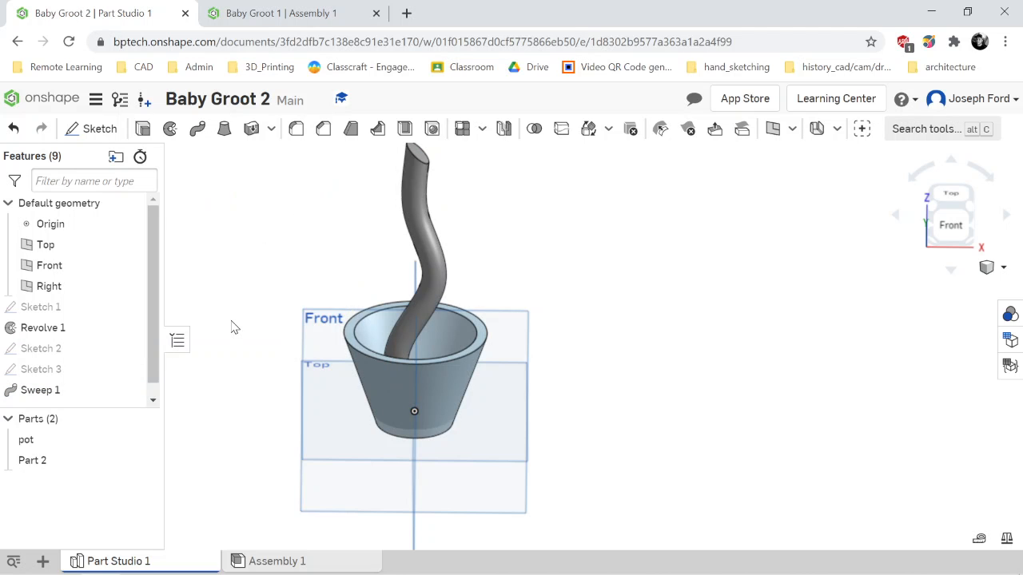
Examine the swept trunk's shape and its position in the pot from the front and from tilted angles.
key(shift+1)
mouse_move(236, 307)
right_down()
mouse_move(265, 308)
mouse_move(240, 320)
right_up()
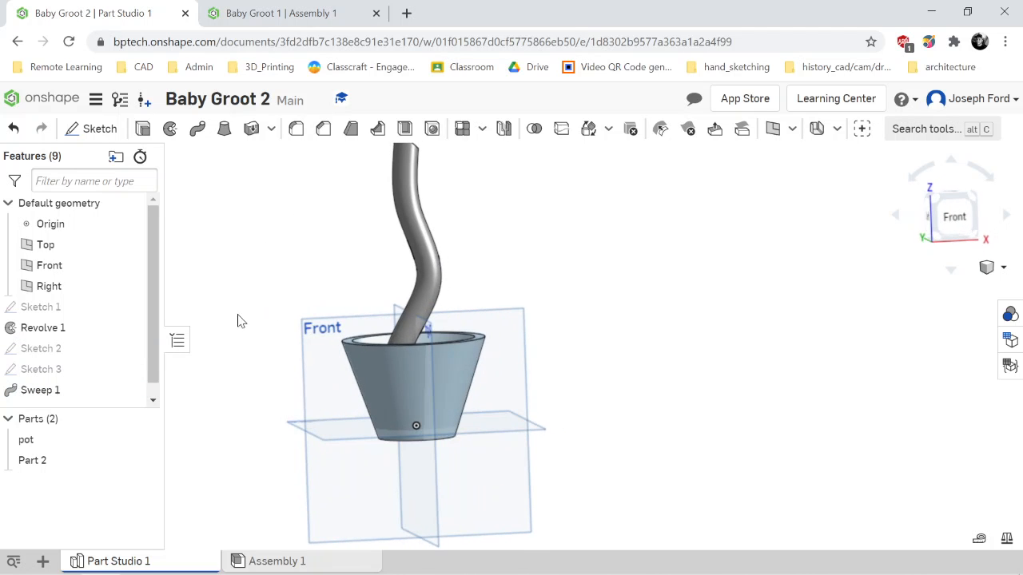
mouse_move(270, 377)
right_down()
mouse_move(231, 378)
mouse_move(221, 397)
mouse_move(256, 383)
mouse_move(281, 413)
mouse_move(280, 455)
mouse_move(293, 440)
mouse_move(270, 387)
right_up()
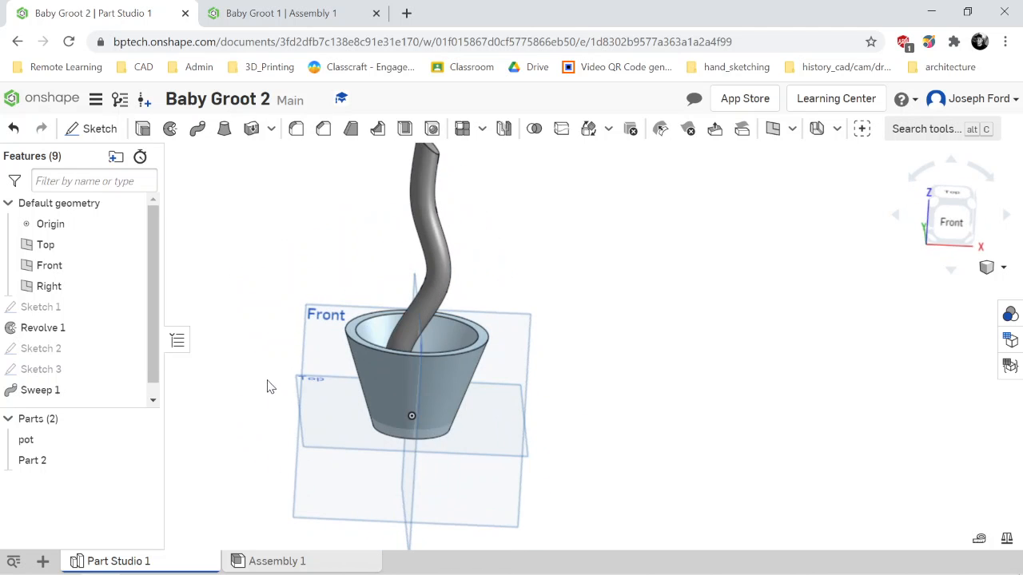
click(950, 220)
scroll(671, 279, down, 3)
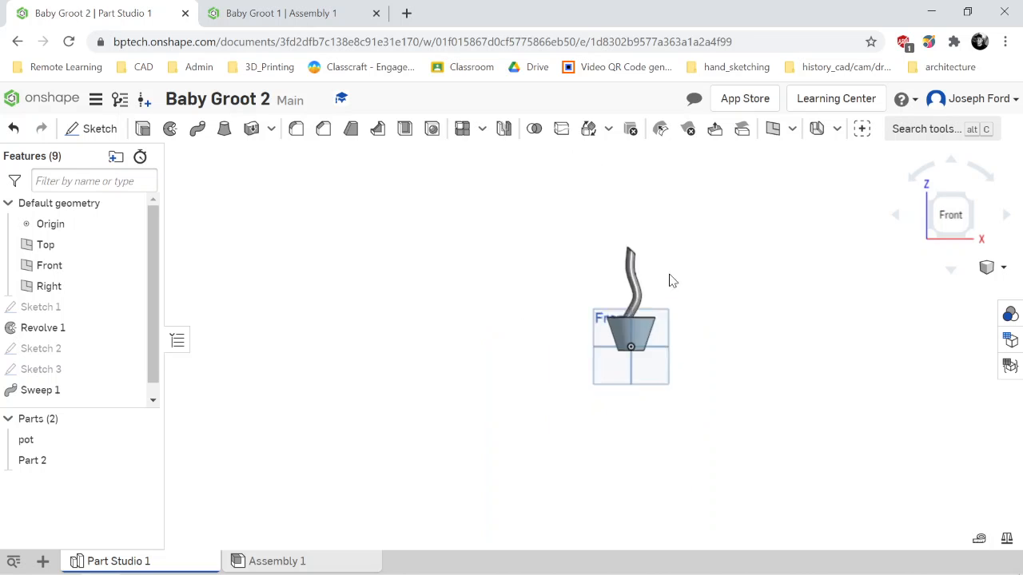
scroll(687, 254, up, 2)
scroll(656, 268, up, 2)
scroll(636, 489, up, 3)
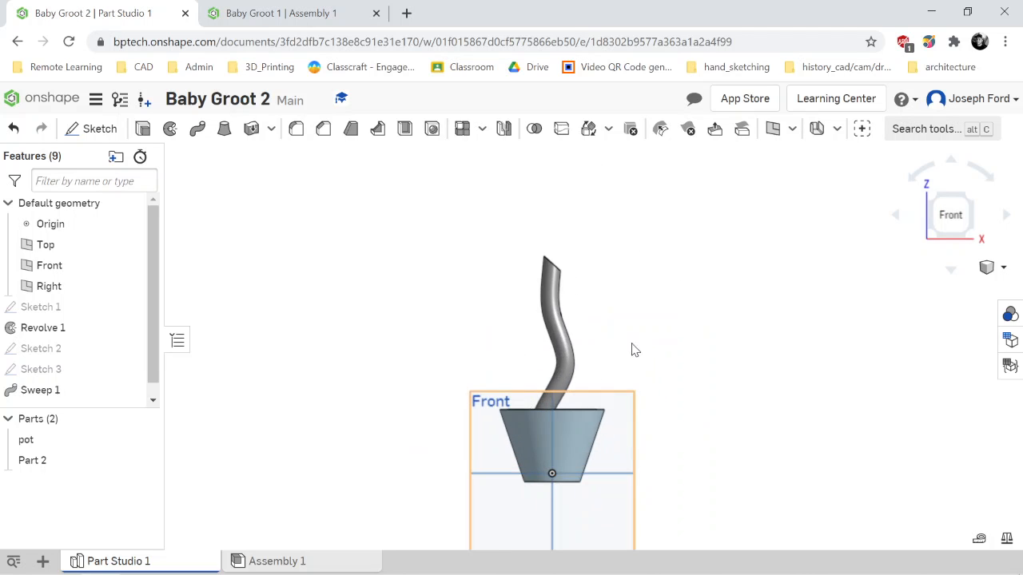
right_drag(631, 319, 650, 341)
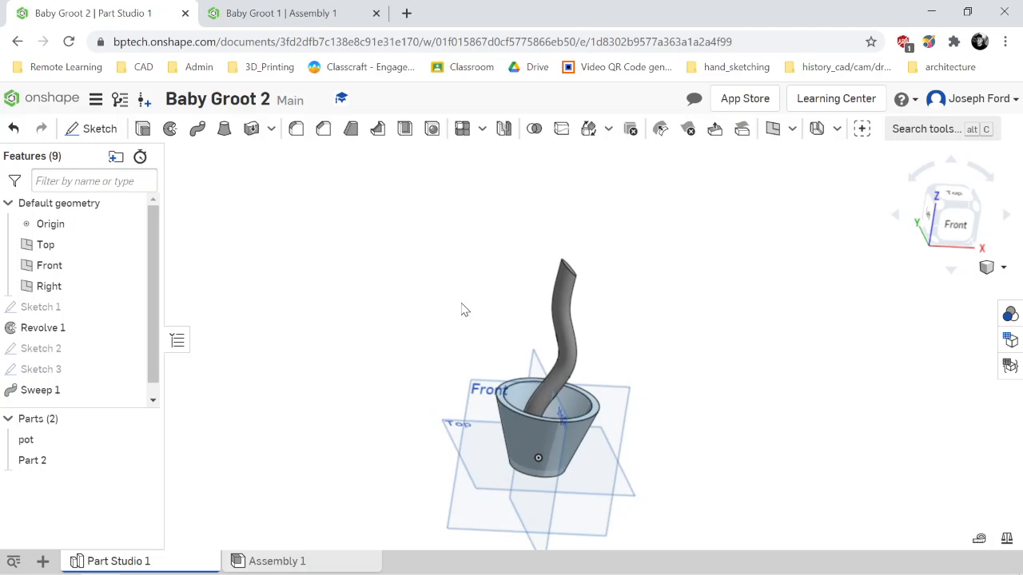
Rename the swept part as trunk.
right_click(48, 467)
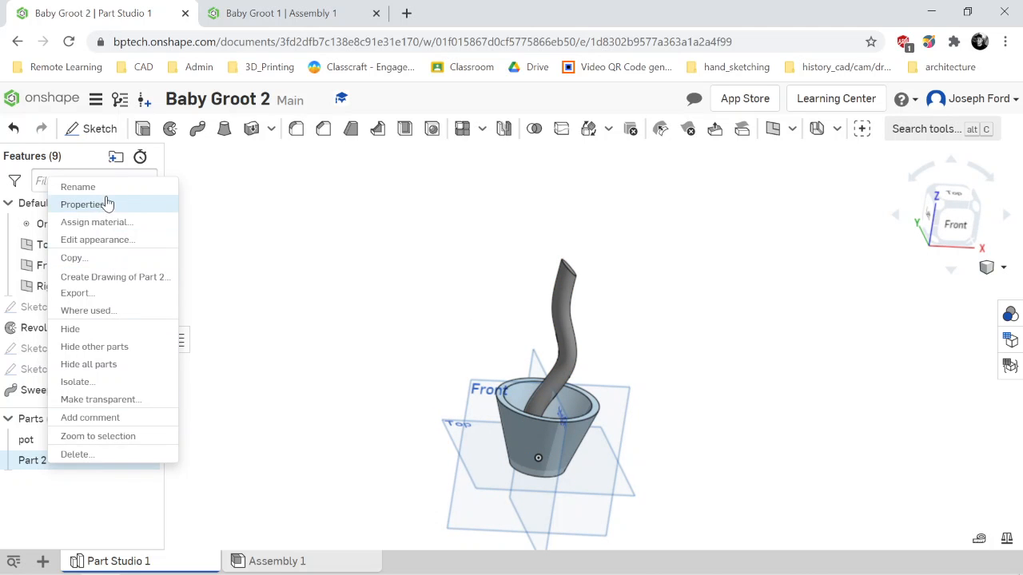
click(84, 187)
text(tru)
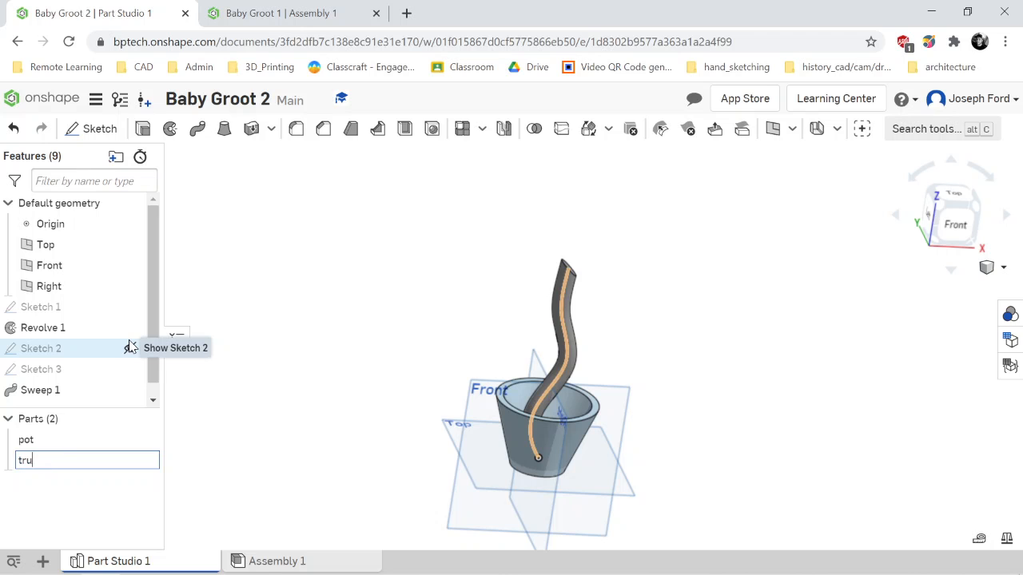
text(nk)
key(Return)
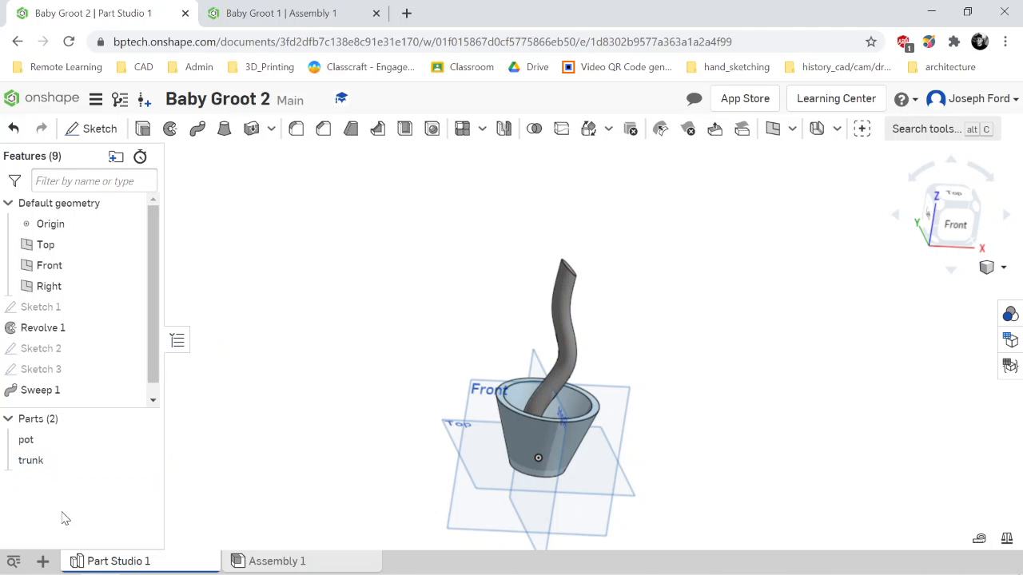
Change the trunk part's appearance to dark brown 723E00.
right_click(46, 463)
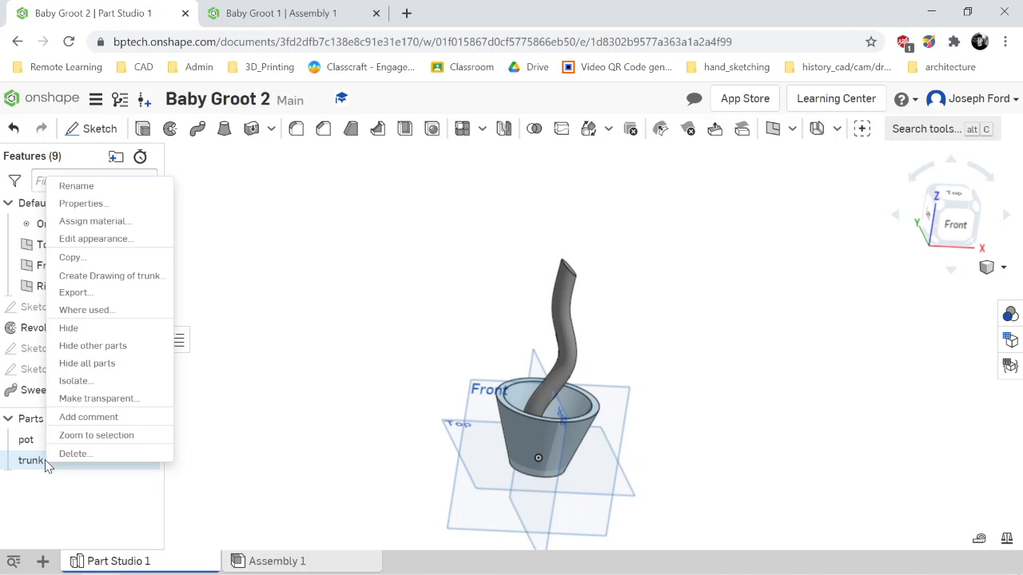
click(95, 239)
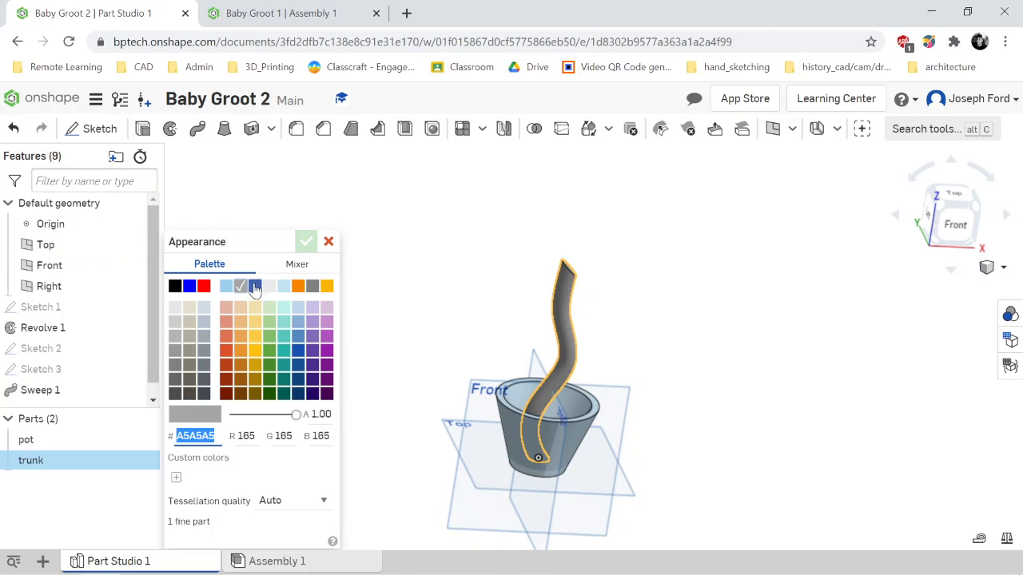
click(235, 394)
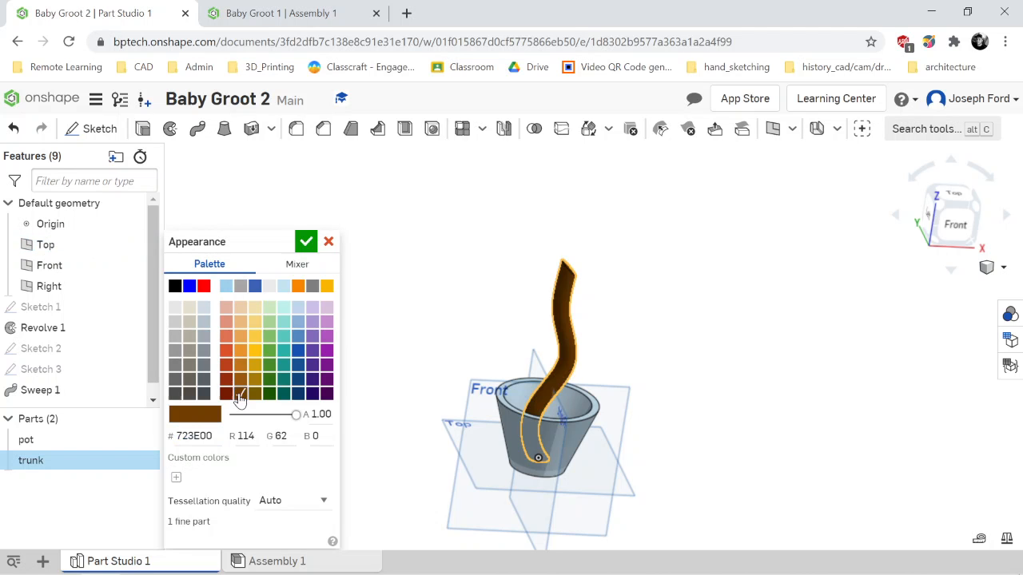
click(306, 241)
Edit Sketch 3 to dimension the trunk circle's diameter at 0.9 in, and accept the sketch.
mouse_move(708, 409)
right_down()
mouse_move(664, 381)
mouse_move(621, 384)
mouse_move(725, 397)
mouse_move(631, 424)
mouse_move(666, 434)
mouse_move(672, 416)
mouse_move(737, 420)
mouse_move(696, 432)
mouse_move(695, 493)
mouse_move(678, 459)
mouse_move(691, 458)
right_up()
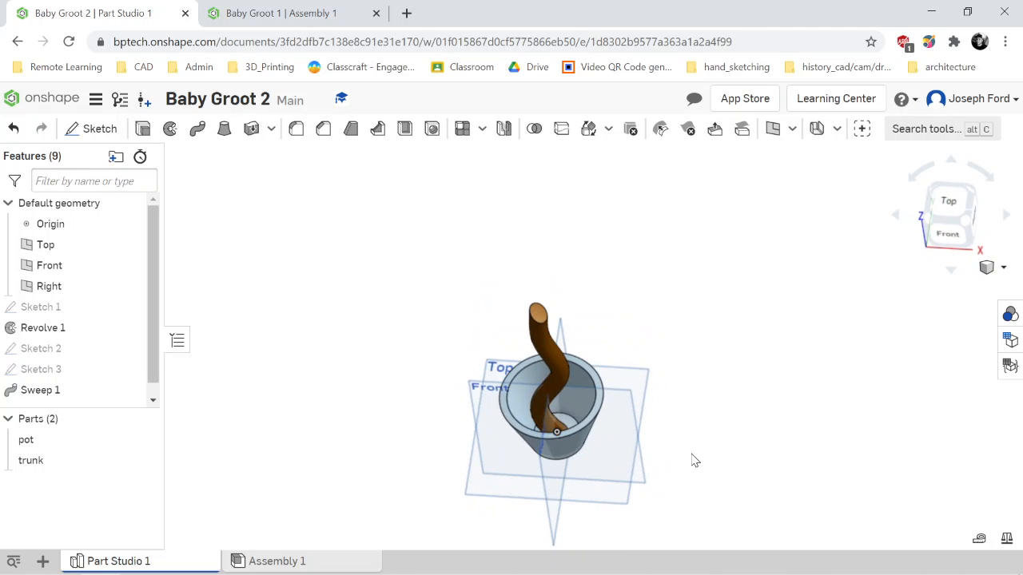
double_click(68, 375)
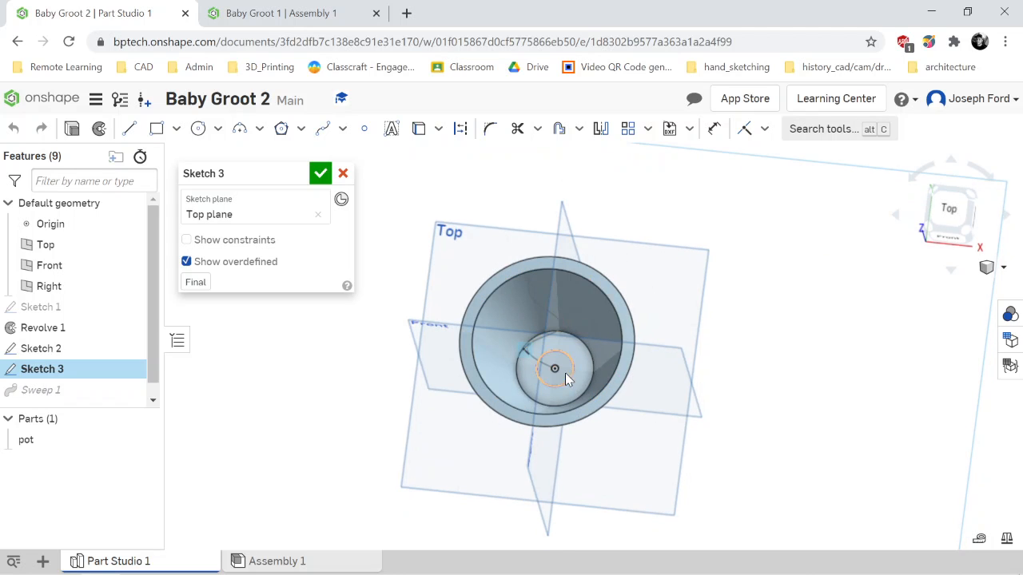
key(d)
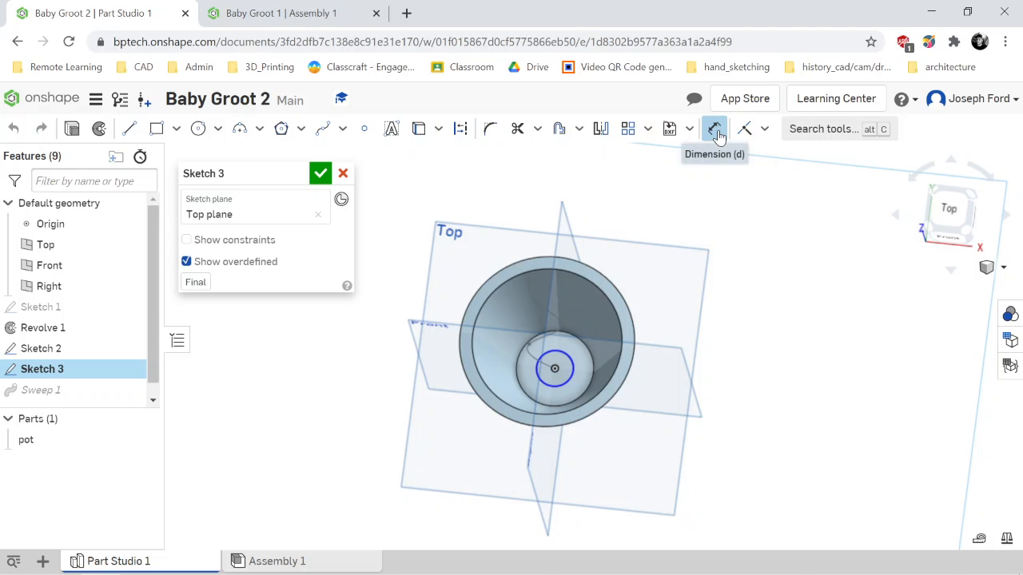
click(573, 362)
click(766, 352)
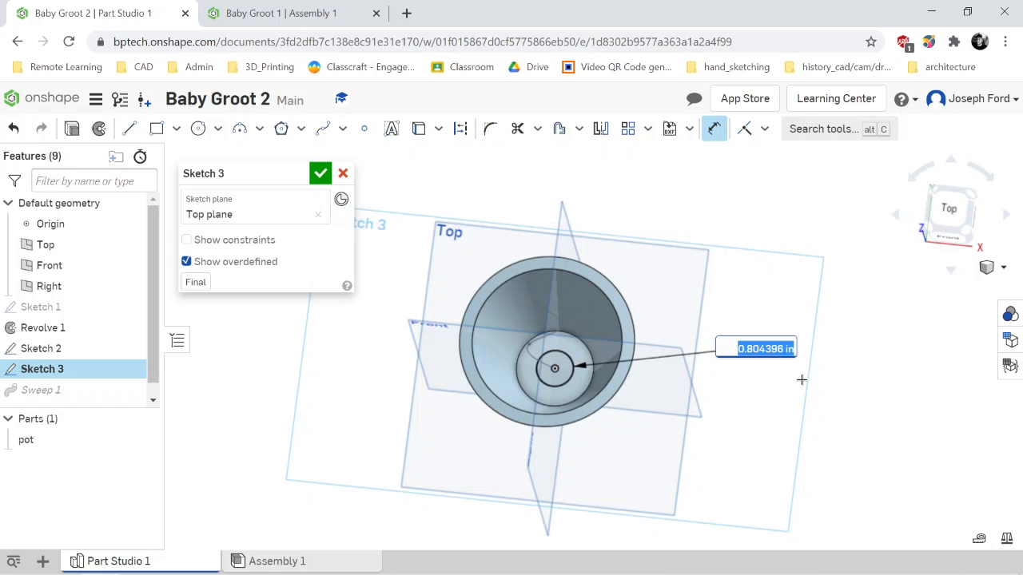
text(0.9)
key(Return)
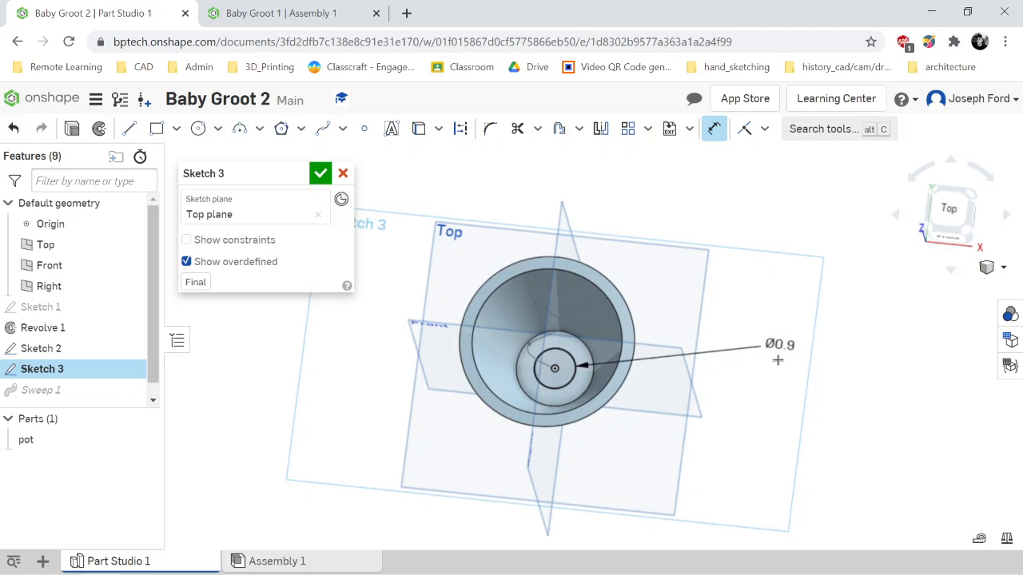
click(320, 174)
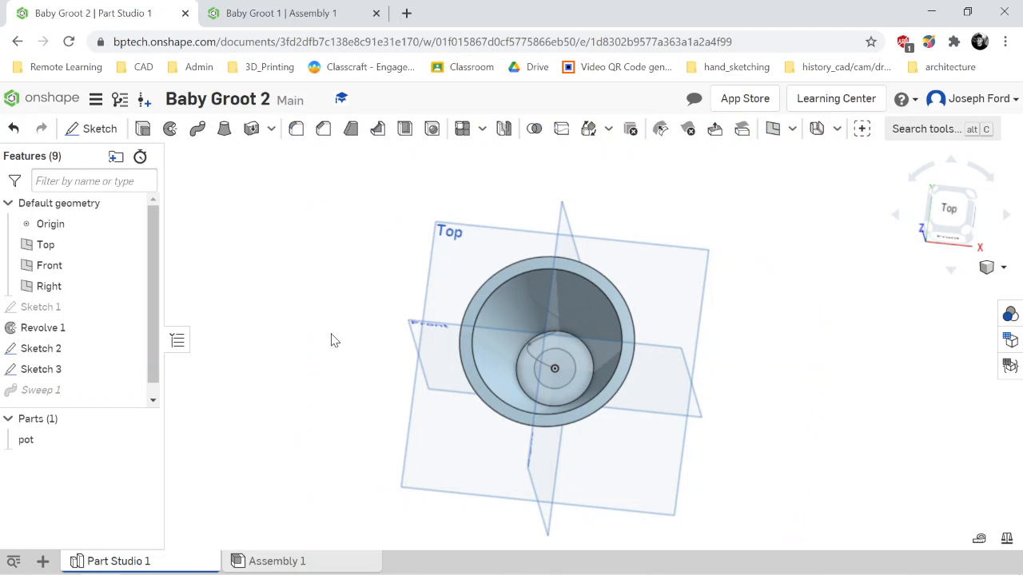
Reopen Sketch 3, set the trunk circle's diameter to 1 in, and accept the sketch.
mouse_move(292, 400)
right_down()
mouse_move(302, 351)
mouse_move(290, 343)
mouse_move(290, 315)
mouse_move(272, 332)
mouse_move(283, 356)
mouse_move(263, 365)
mouse_move(256, 397)
mouse_move(261, 389)
right_up()
scroll(303, 349, down, 3)
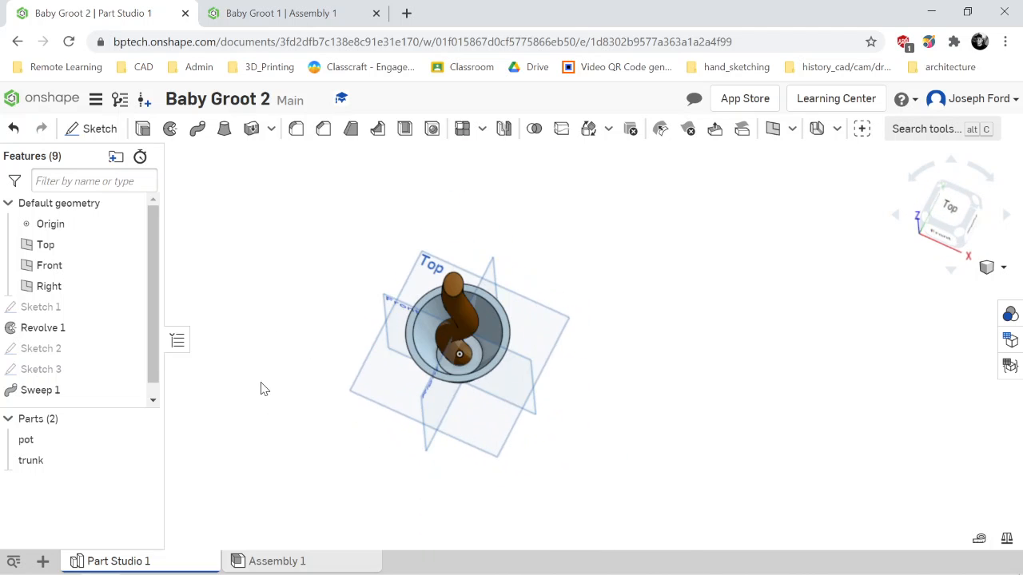
double_click(36, 372)
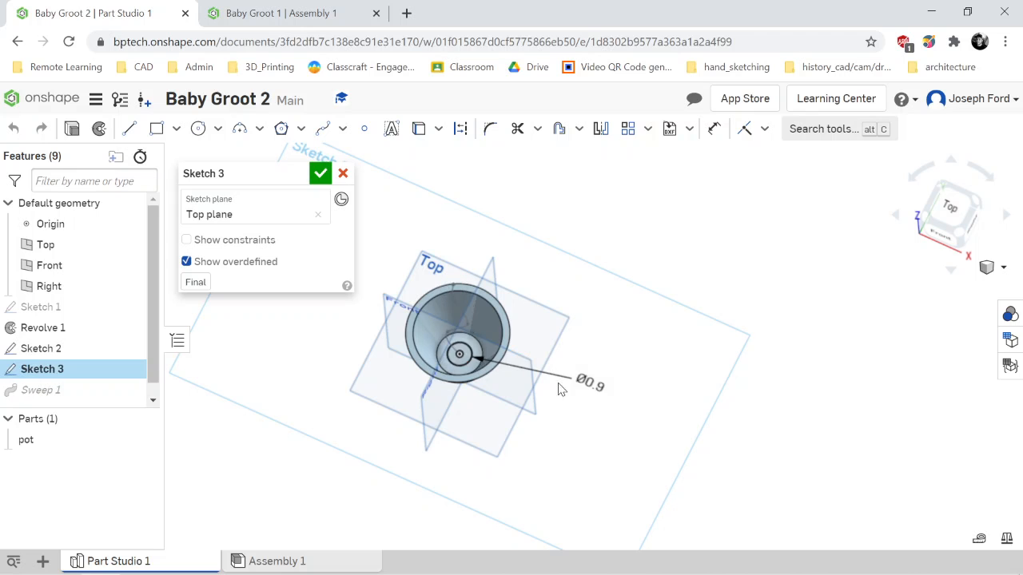
double_click(606, 382)
text(1)
key(Return)
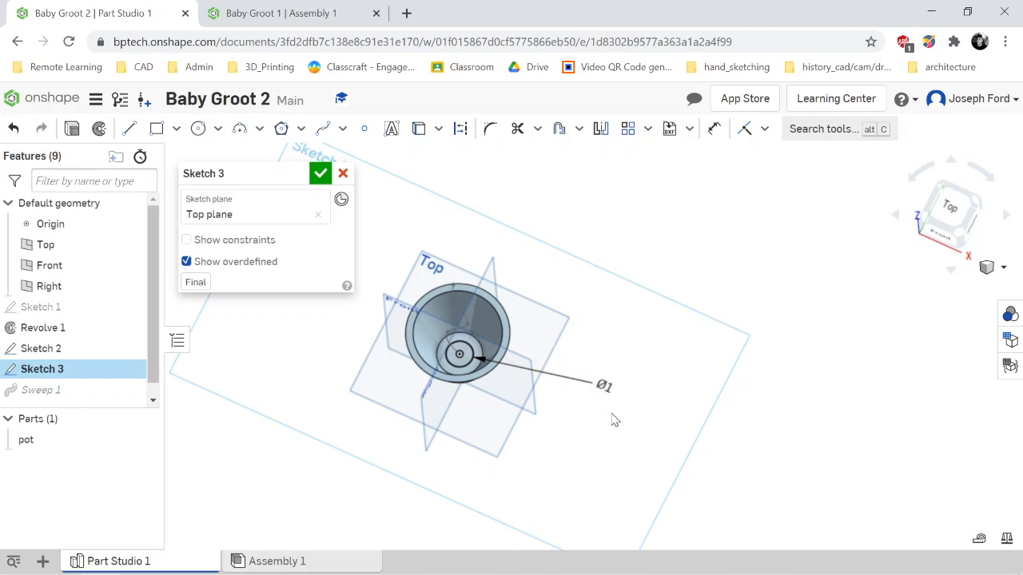
click(319, 173)
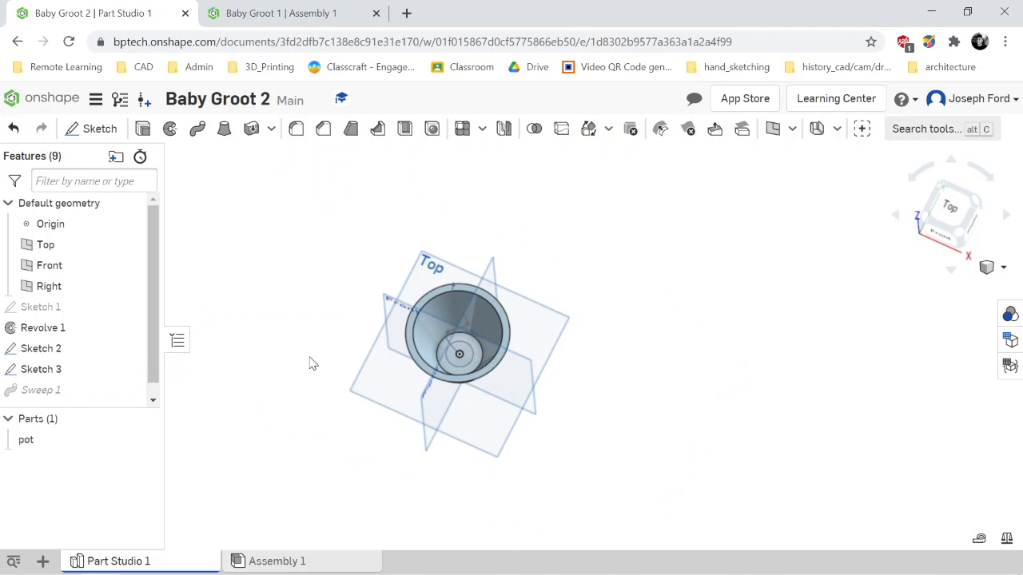
Start a sketch on the Front plane and draw a vertical construction line about 5.5 in long up from the origin.
right_drag(304, 364, 335, 354)
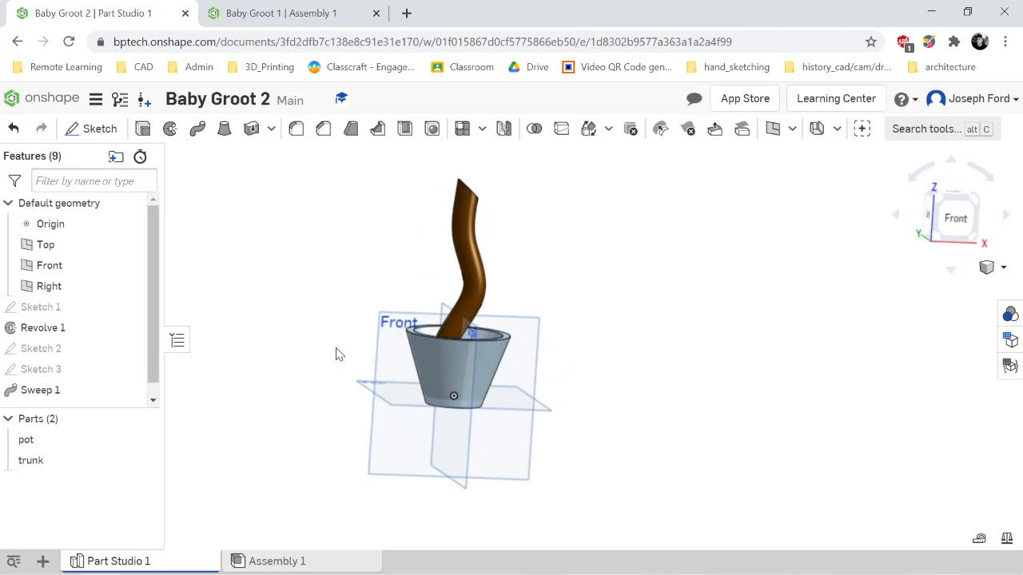
click(952, 218)
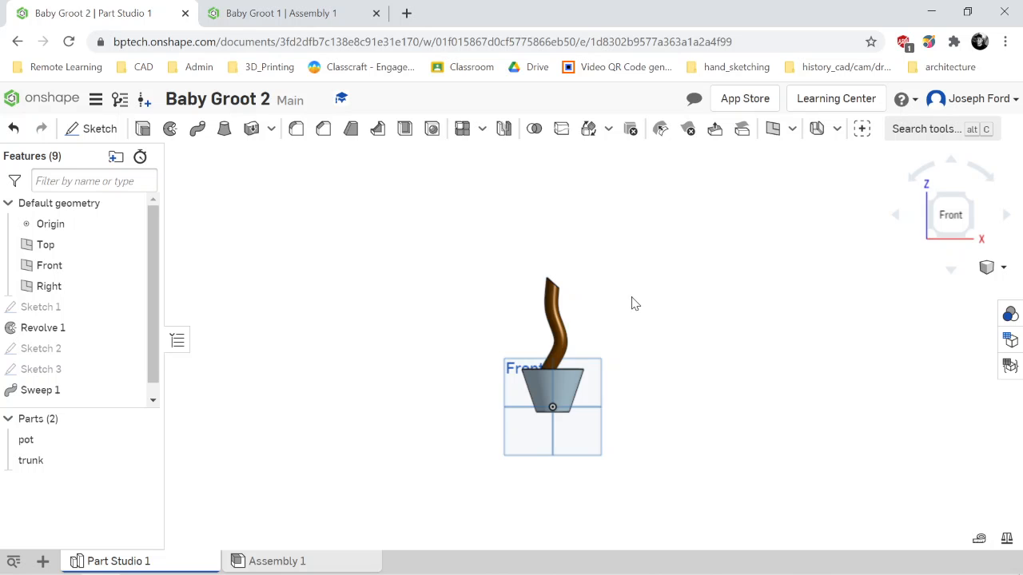
right_drag(632, 304, 631, 331)
scroll(584, 330, up, 3)
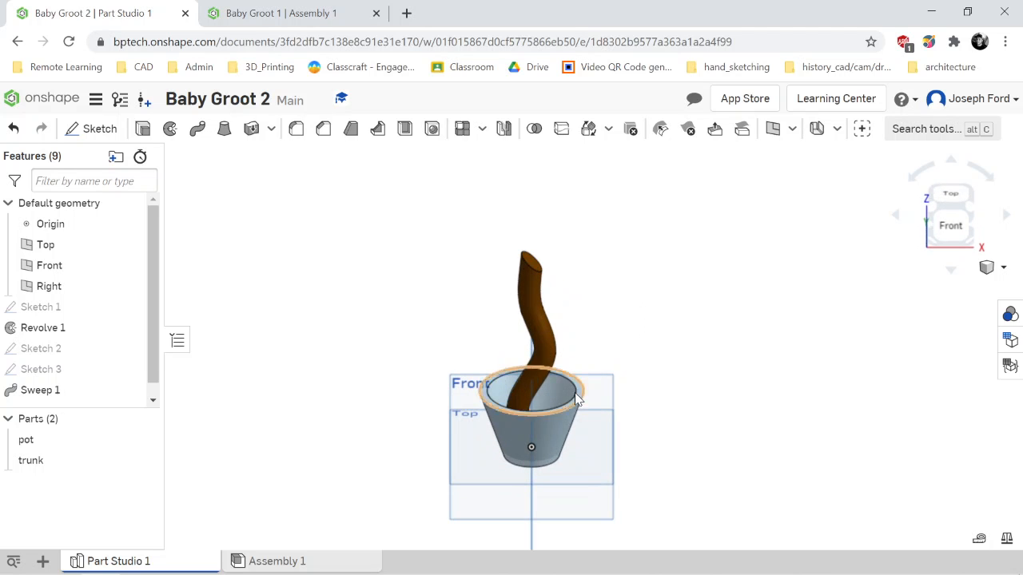
click(951, 217)
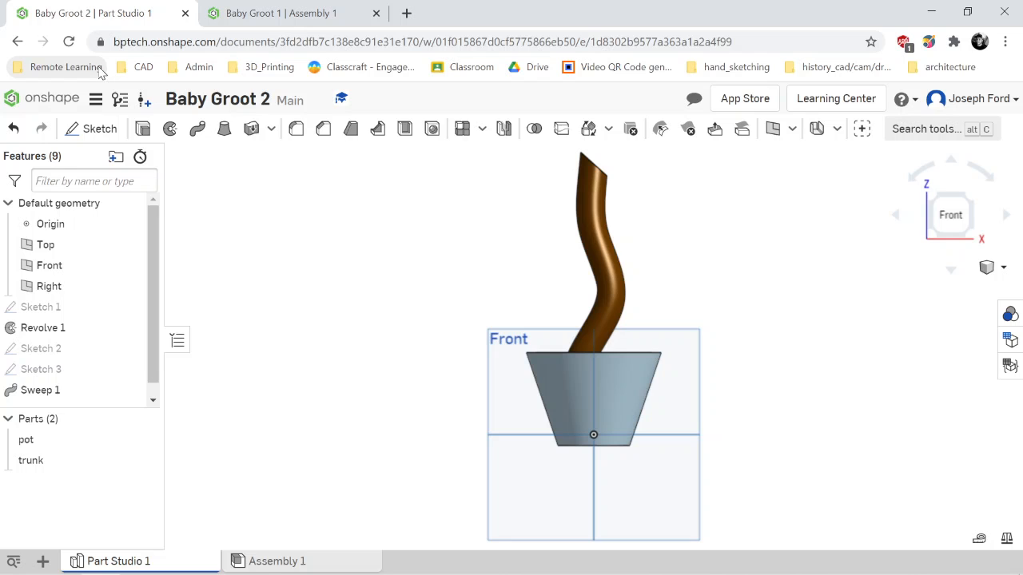
click(96, 130)
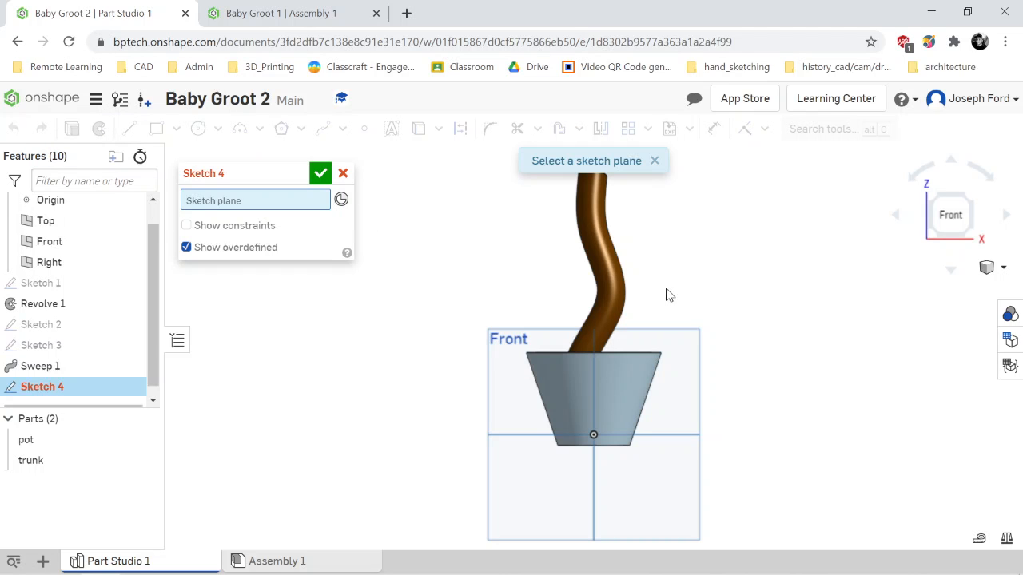
click(497, 355)
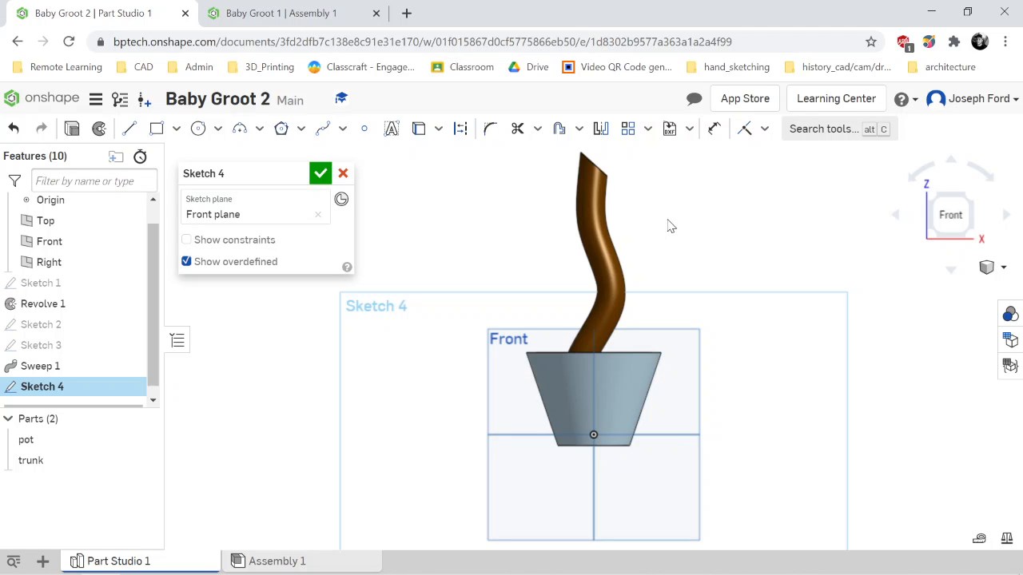
key(l)
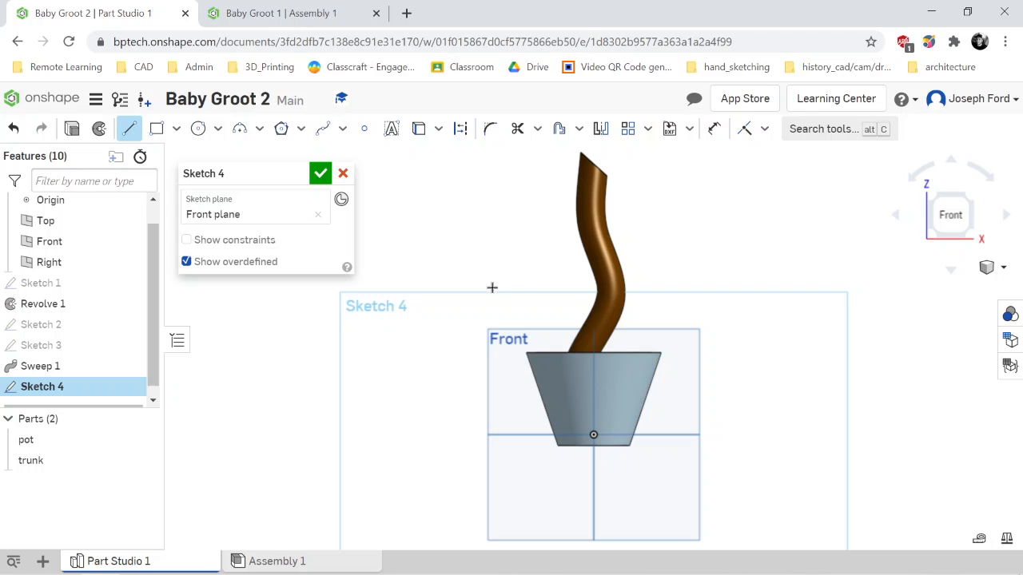
key(q)
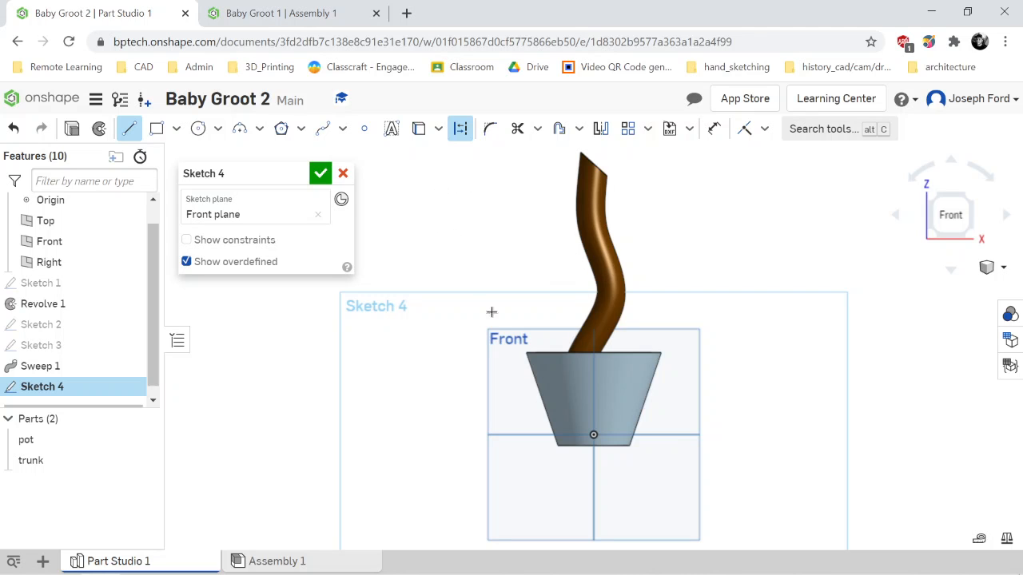
click(594, 435)
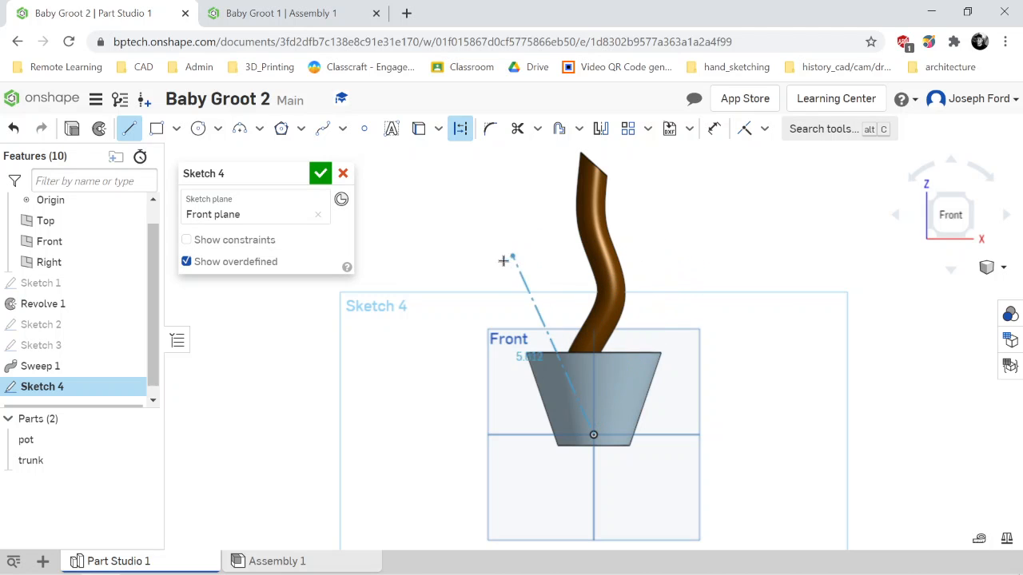
click(592, 240)
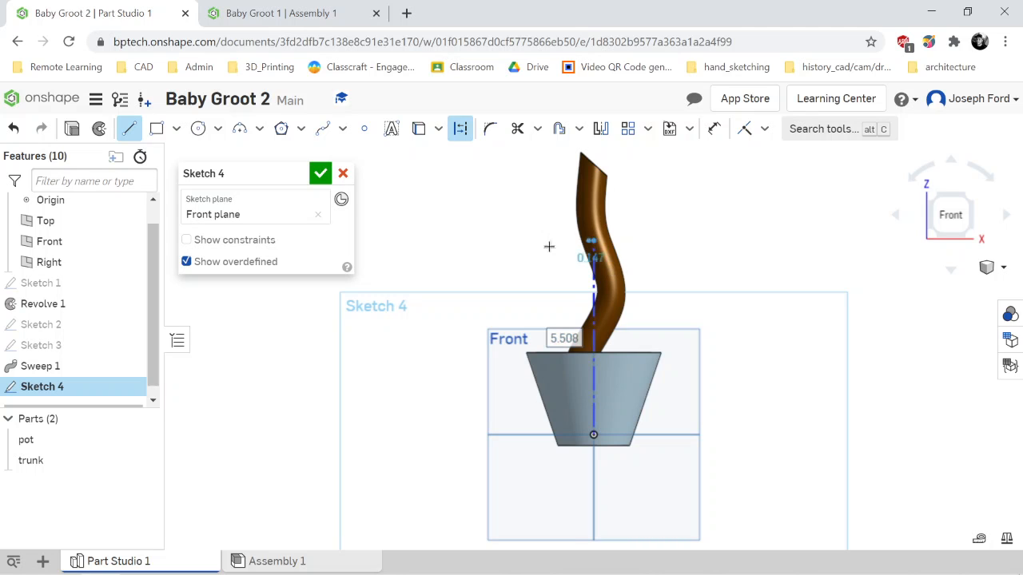
key(Escape)
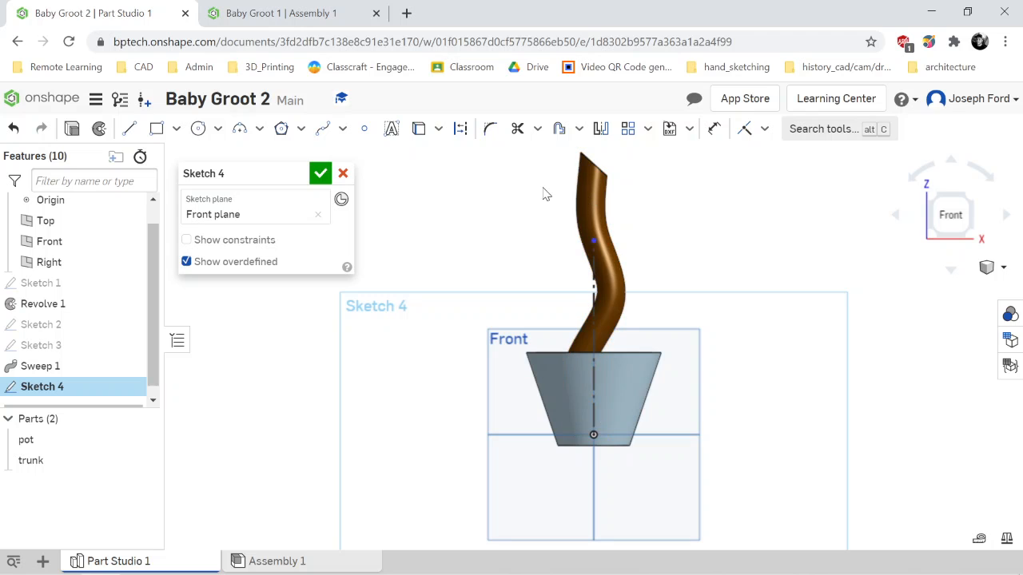
Draw a slightly rising line about 2.7 in long from the construction line's top end out past the trunk's left side.
key(l)
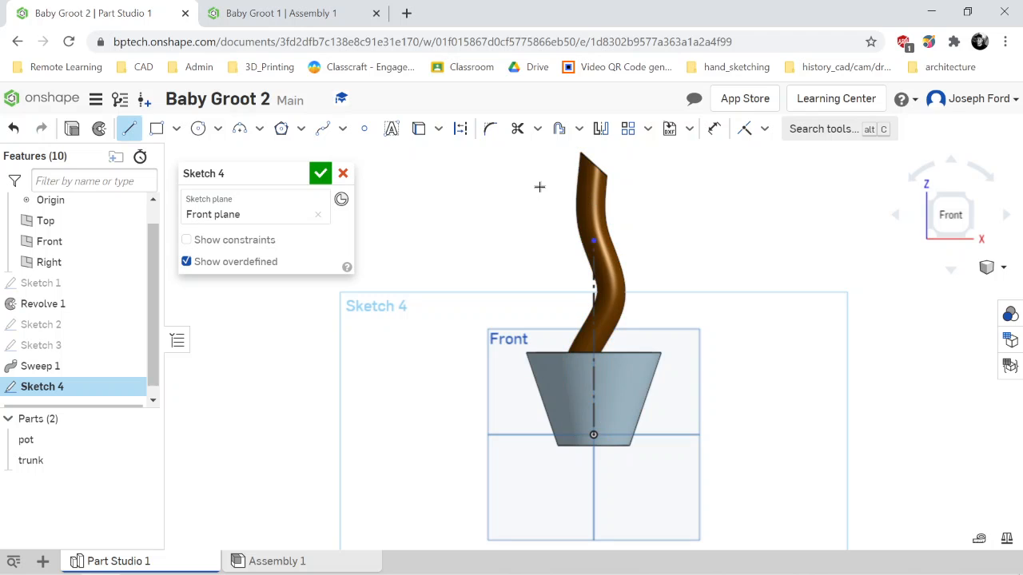
click(594, 239)
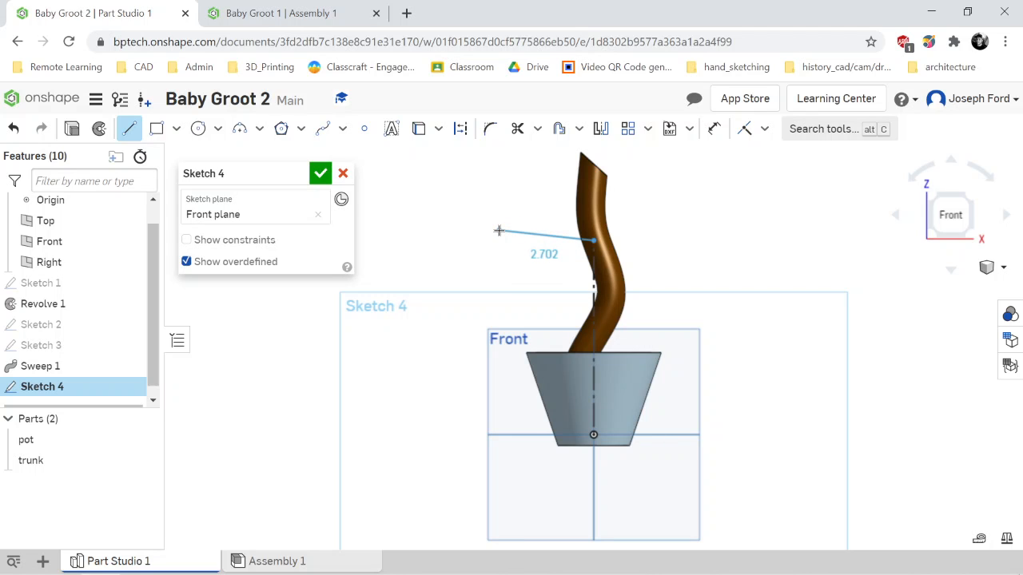
click(499, 231)
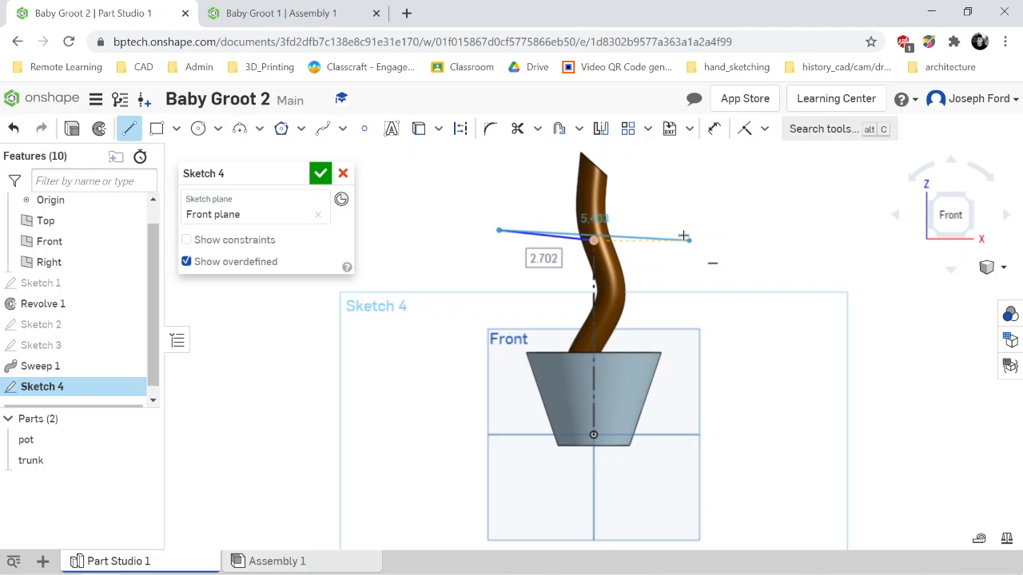
key(Escape)
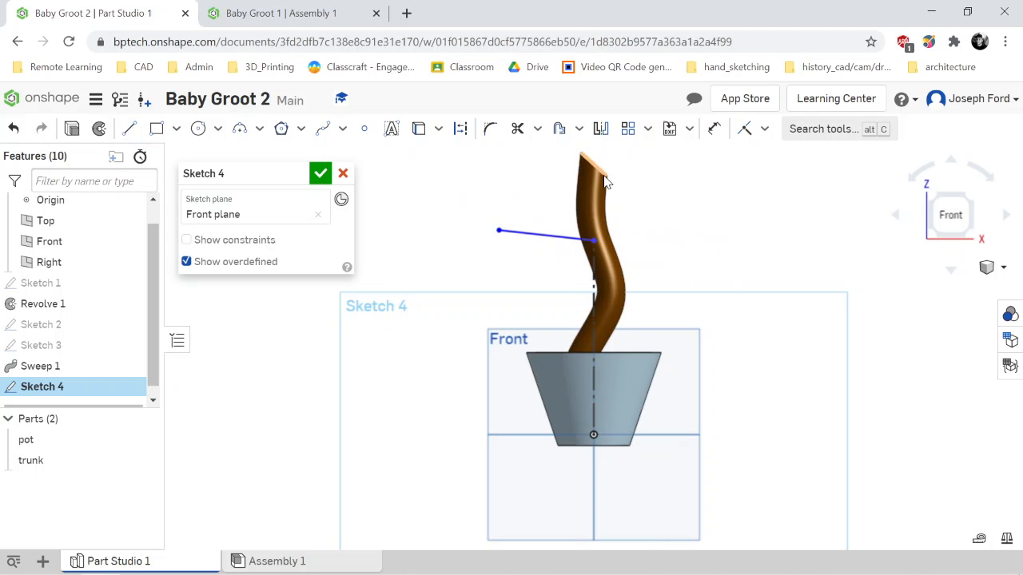
Draw a rising line about 2.74 in long to the trunk's right, starting just below the construction line's top, and accept the sketch.
key(l)
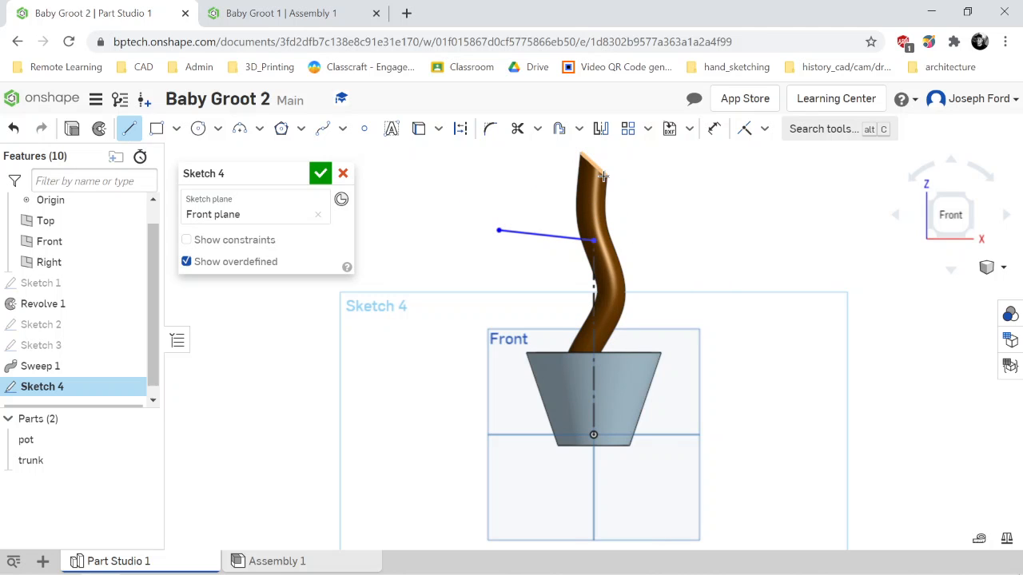
click(593, 256)
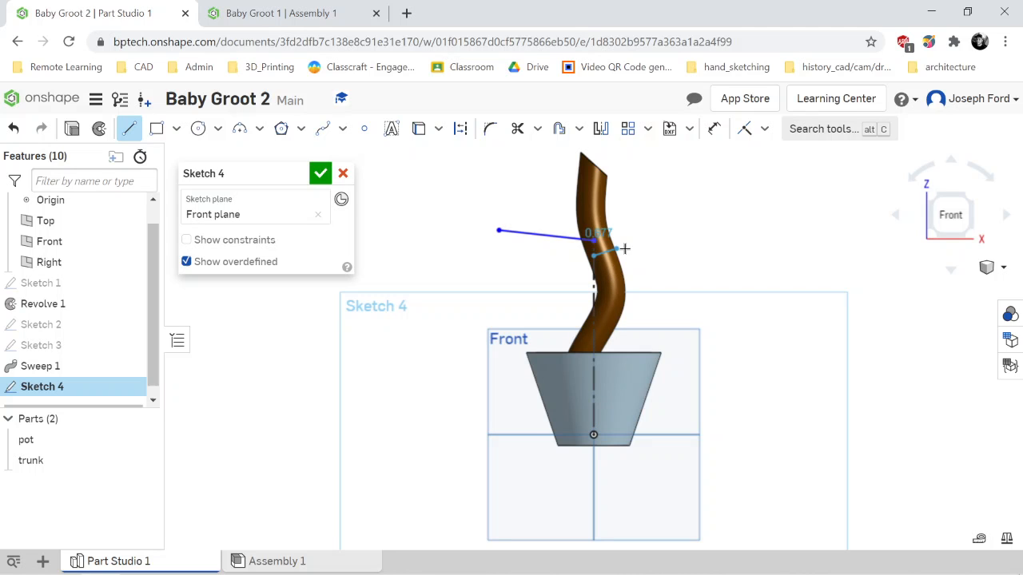
click(688, 242)
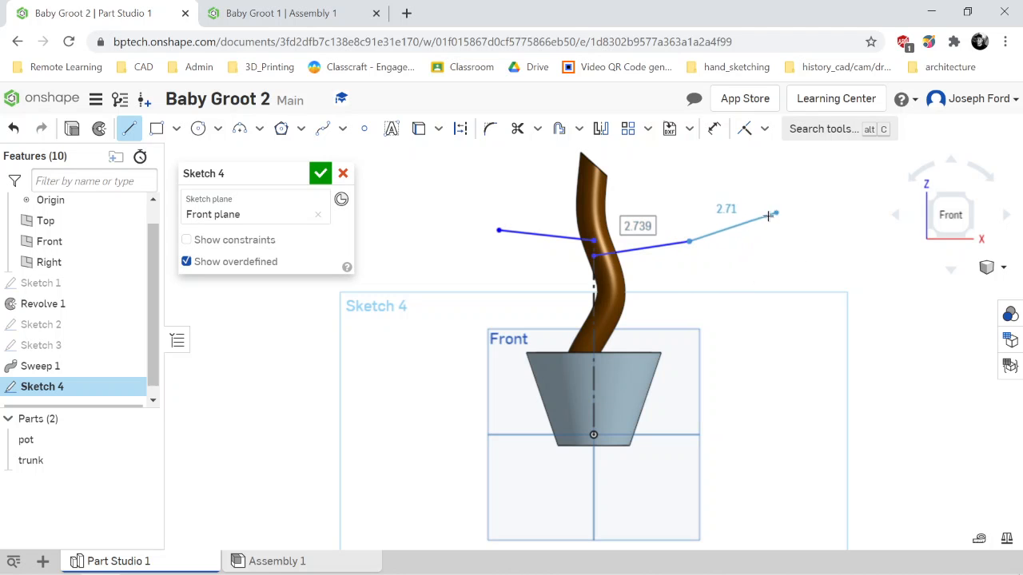
key(Escape)
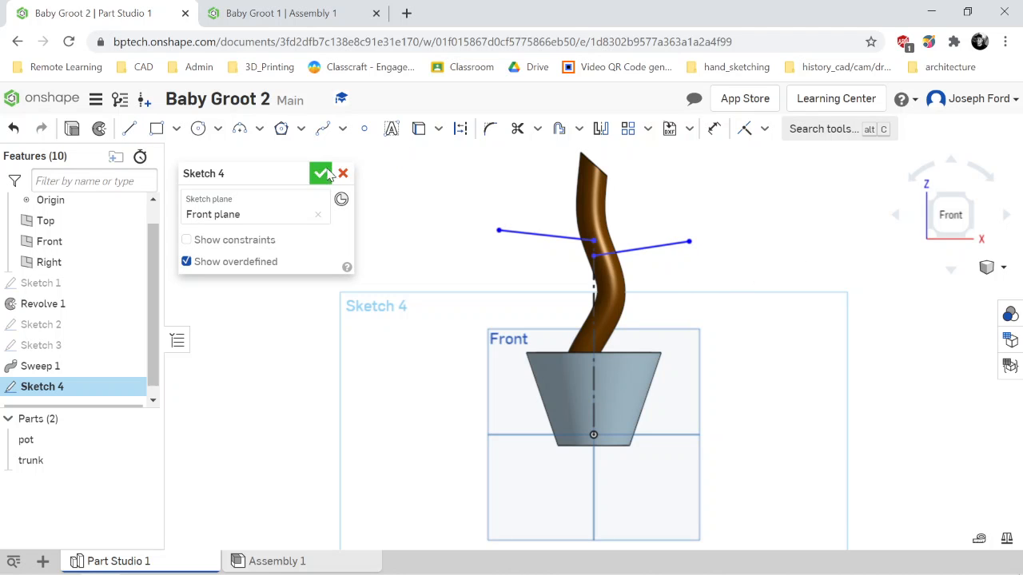
click(319, 174)
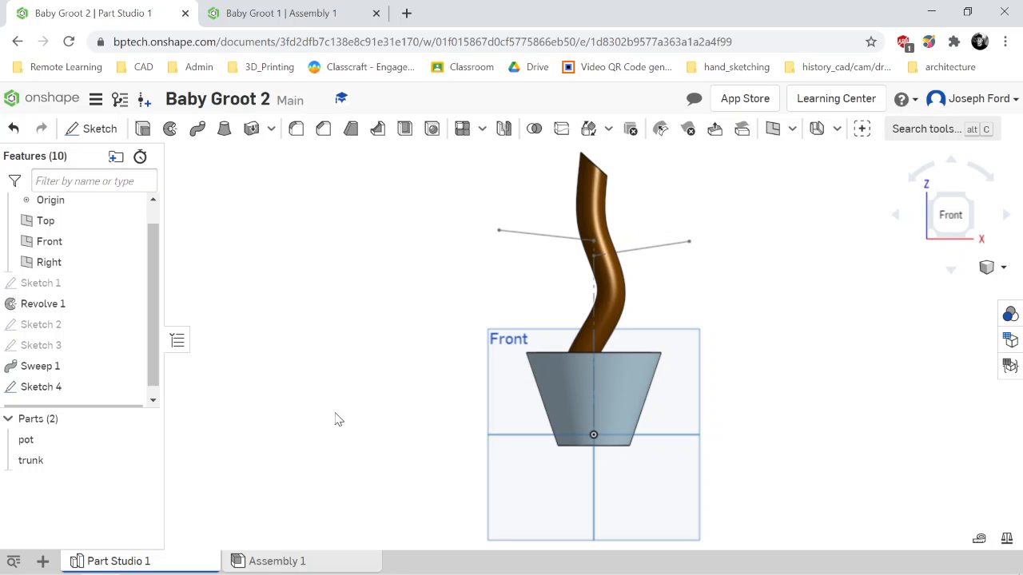
Sketch a circle about 0.52 in in diameter on the Right plane, centred on the right arm line's inner endpoint, and accept the sketch.
click(96, 131)
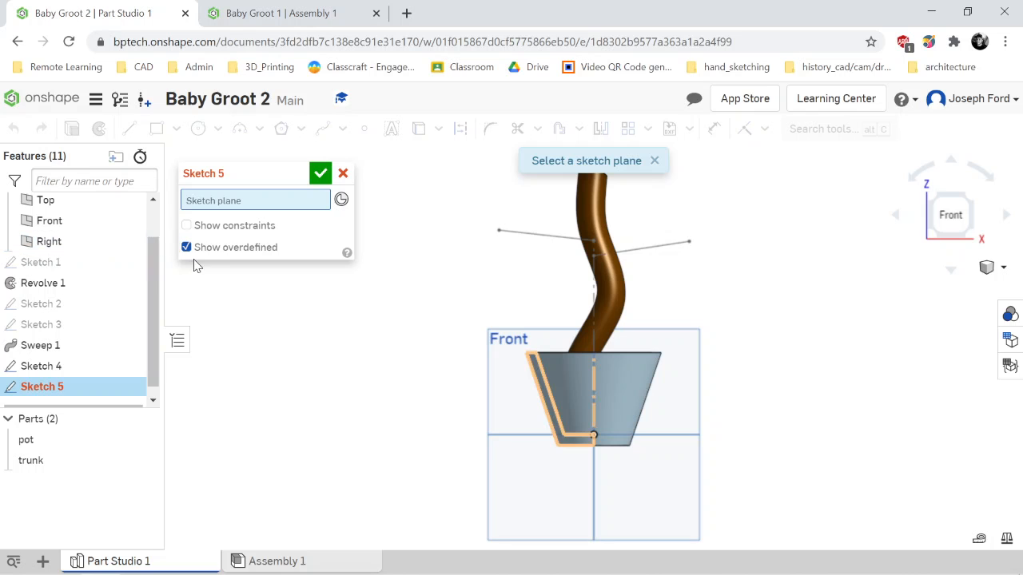
key(shift+3)
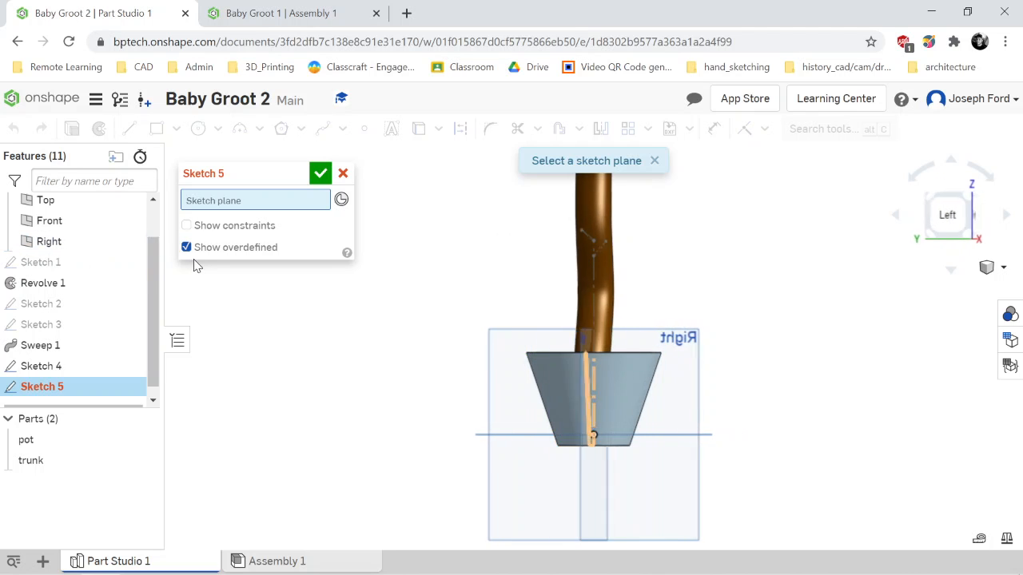
click(691, 356)
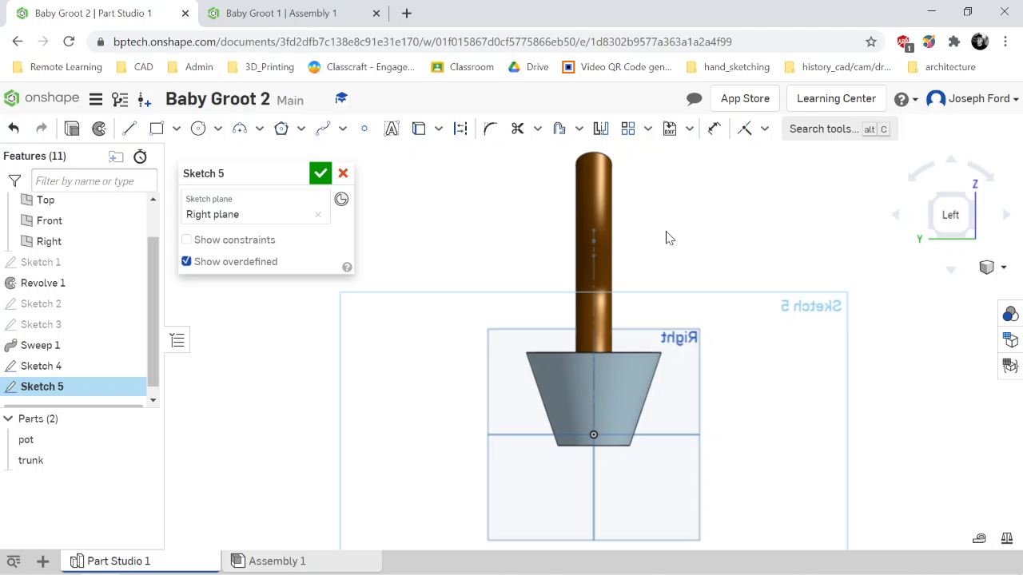
scroll(683, 224, up, 2)
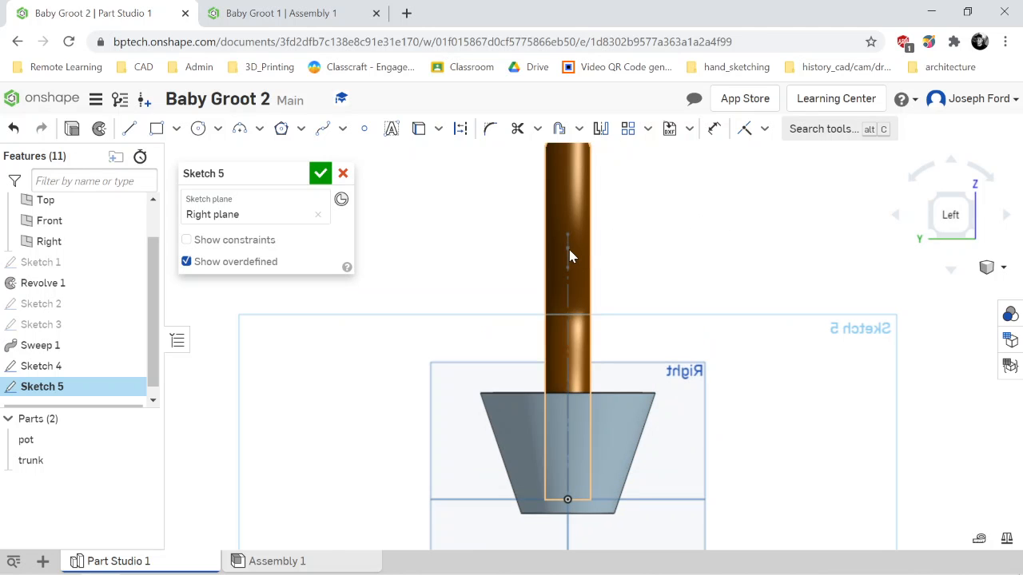
click(197, 130)
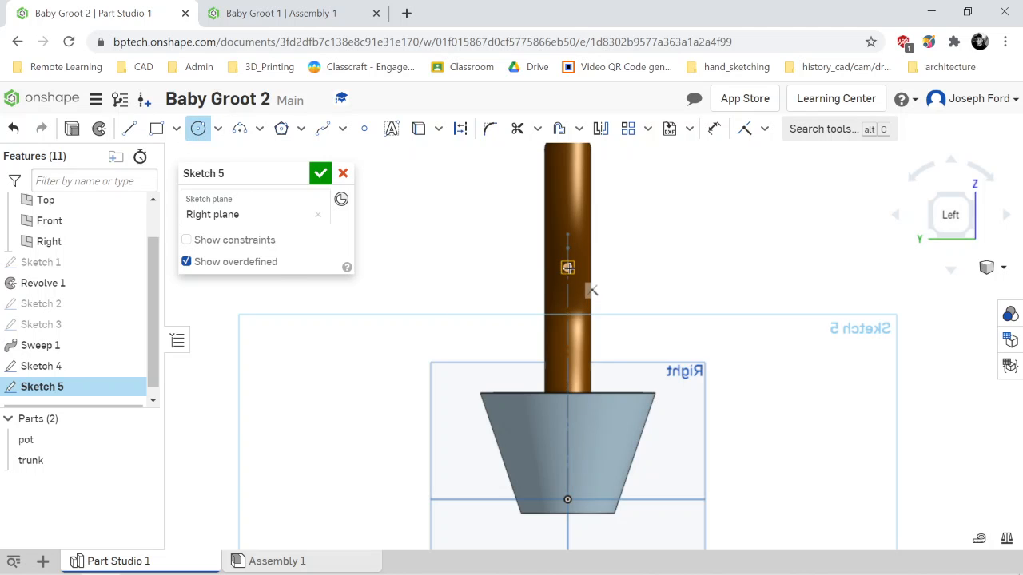
click(567, 267)
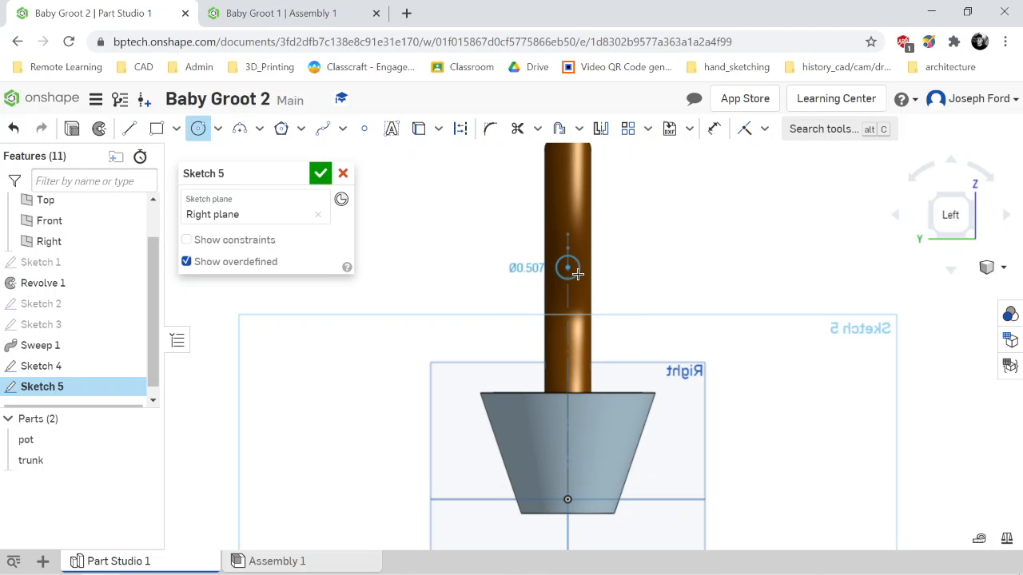
click(577, 274)
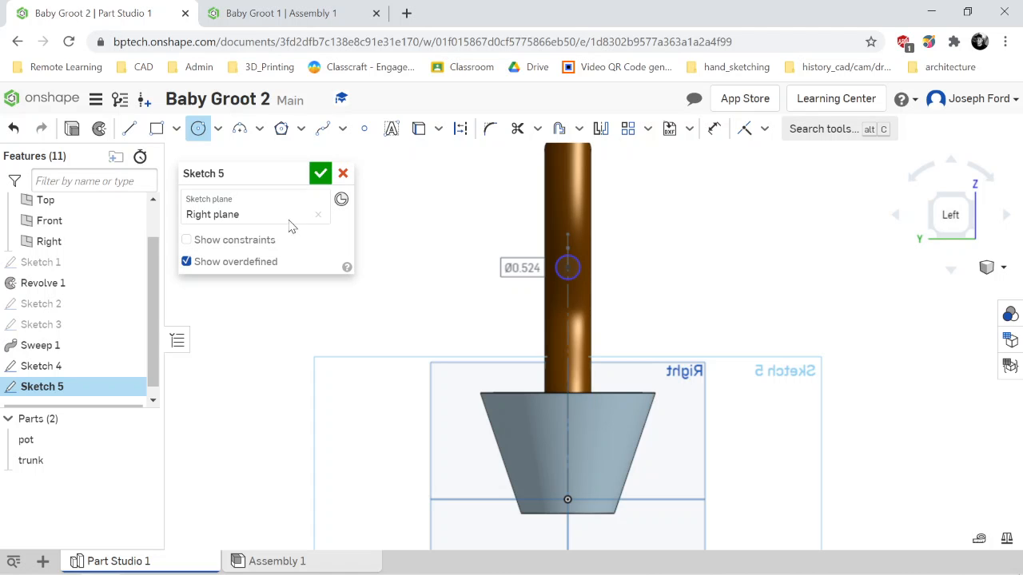
click(320, 174)
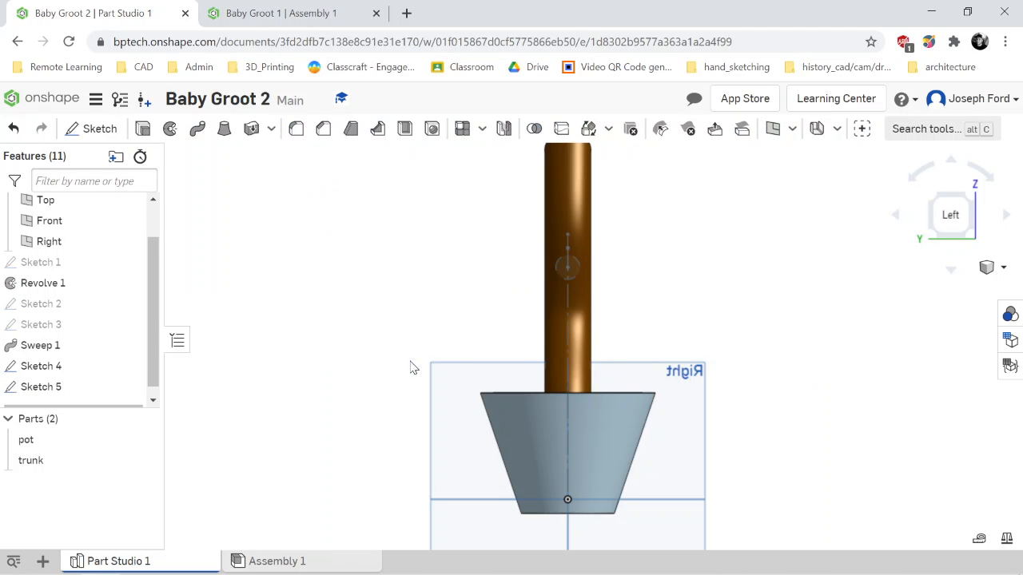
Sweep the Sketch 5 circle along the right arm line of Sketch 4, adding the solid to the trunk.
mouse_move(413, 365)
right_down()
mouse_move(293, 372)
mouse_move(367, 376)
mouse_move(327, 379)
right_up()
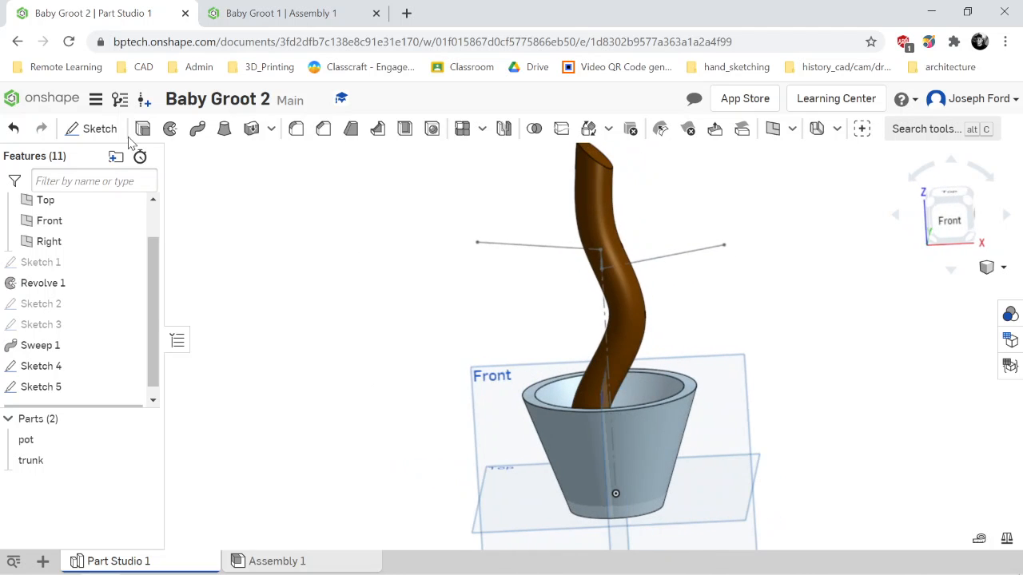
click(198, 130)
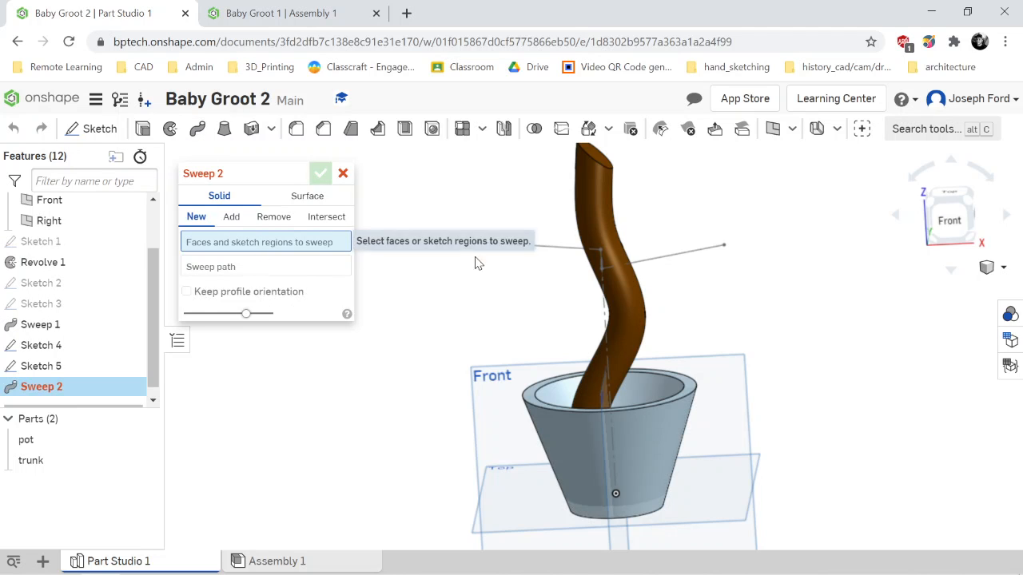
click(80, 365)
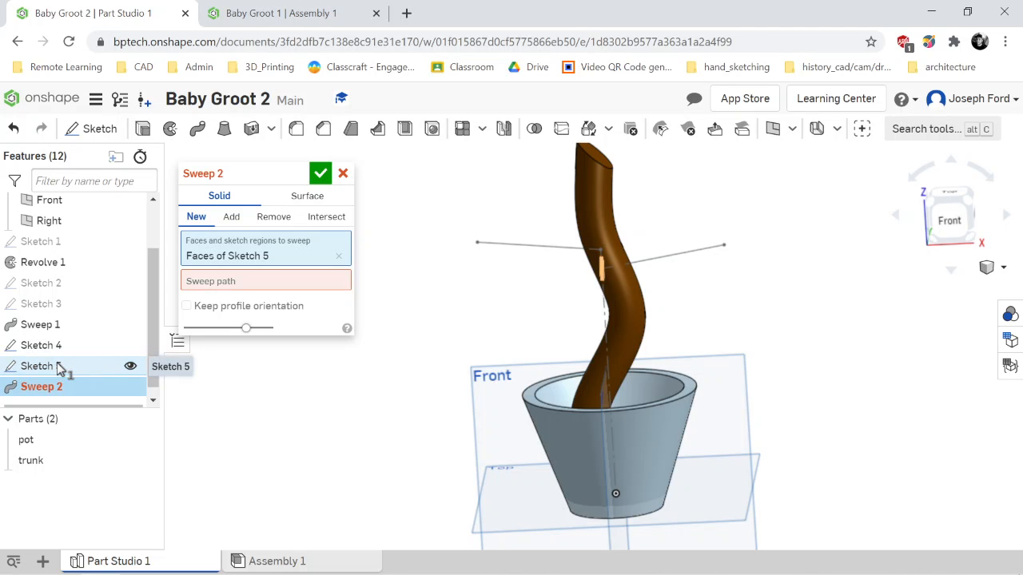
click(257, 283)
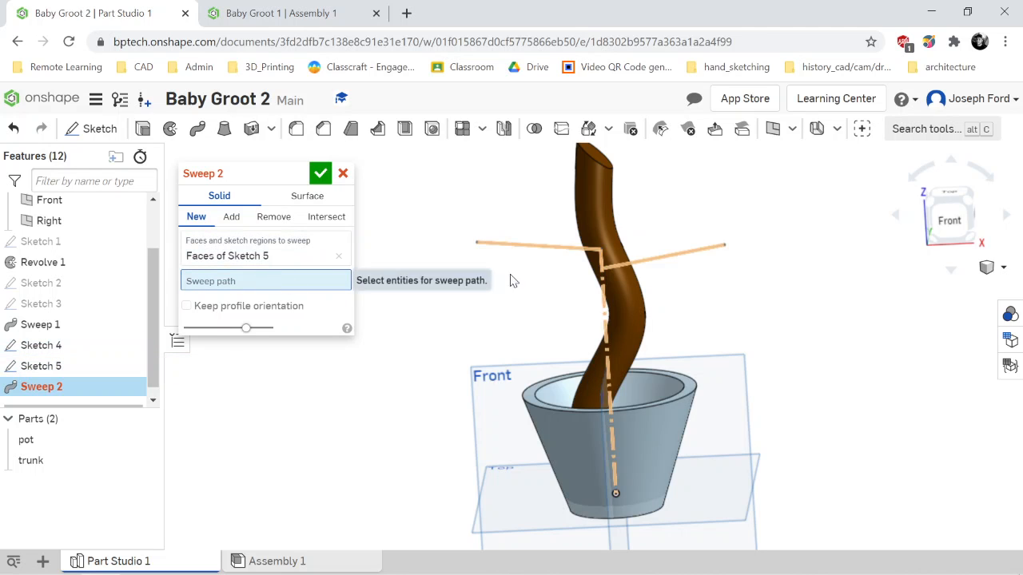
click(685, 256)
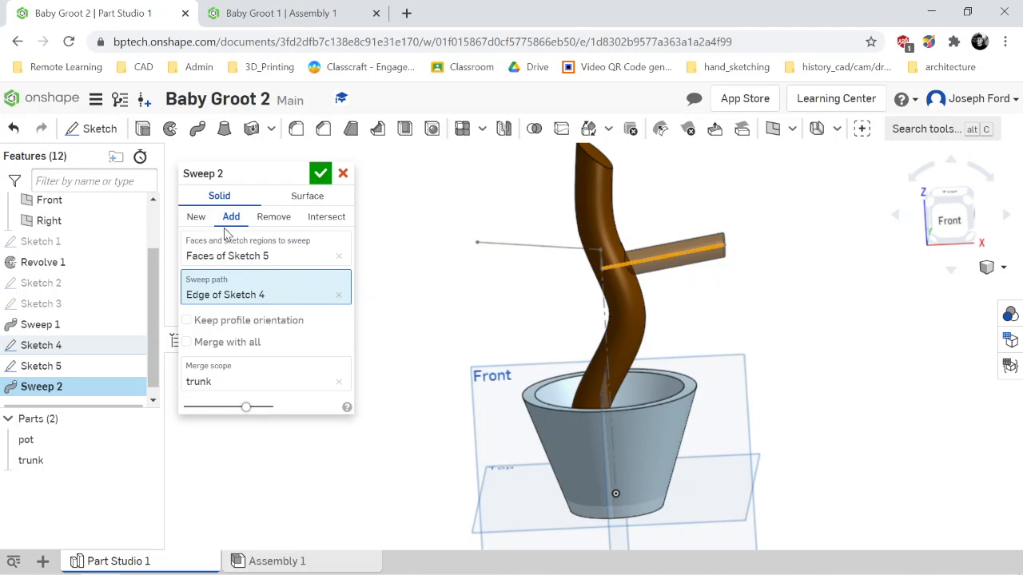
click(320, 175)
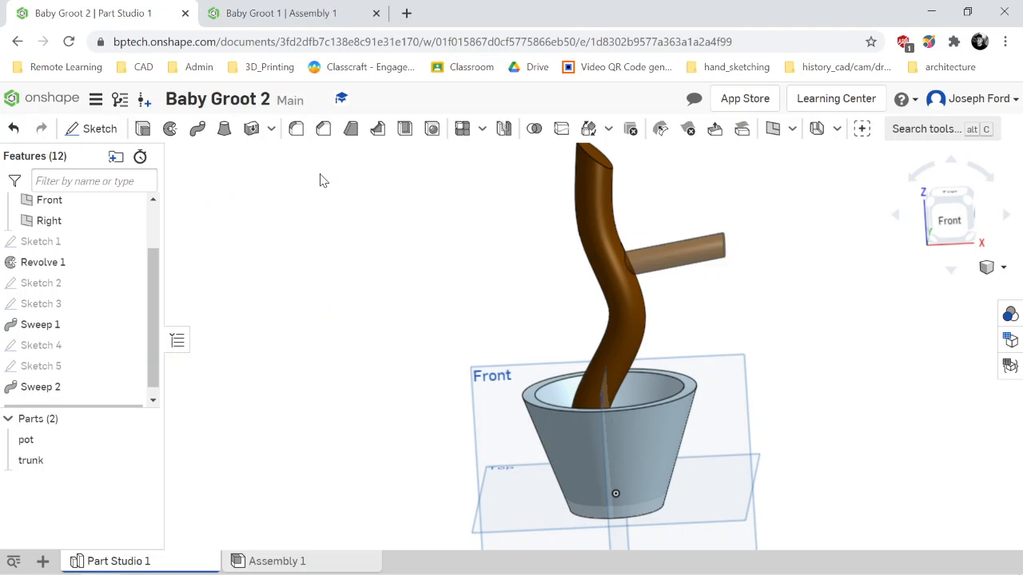
mouse_move(338, 283)
right_down()
mouse_move(360, 279)
mouse_move(379, 254)
mouse_move(391, 260)
mouse_move(352, 265)
mouse_move(322, 297)
mouse_move(288, 269)
mouse_move(343, 277)
mouse_move(354, 258)
mouse_move(310, 264)
mouse_move(356, 264)
mouse_move(332, 265)
right_up()
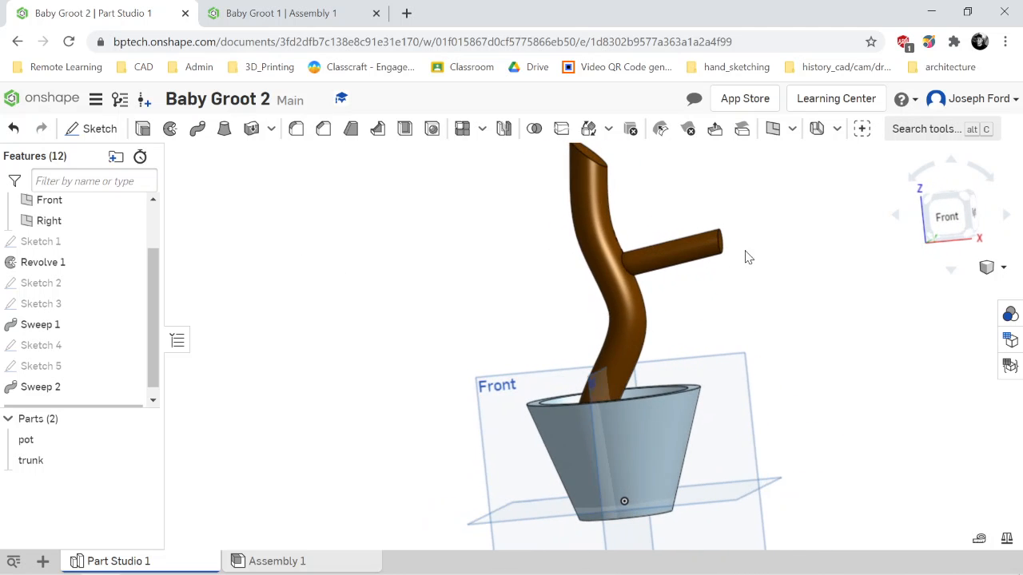
Lengthen the right arm line in Sketch 4 by moving its outer endpoint farther out and up, and accept the sketch.
double_click(59, 349)
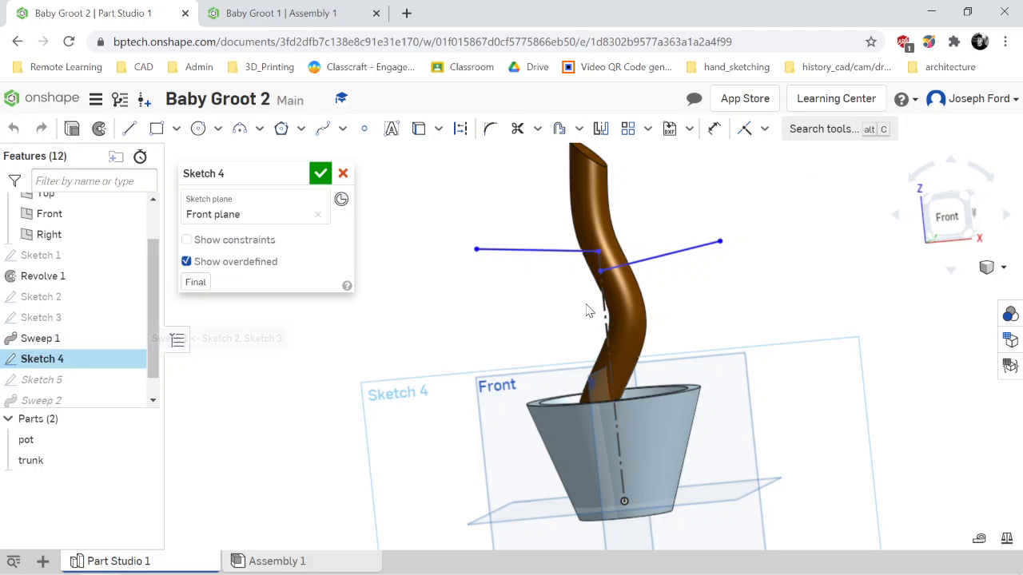
mouse_move(742, 247)
mouse_down()
mouse_move(762, 238)
mouse_move(764, 273)
mouse_move(762, 231)
mouse_up()
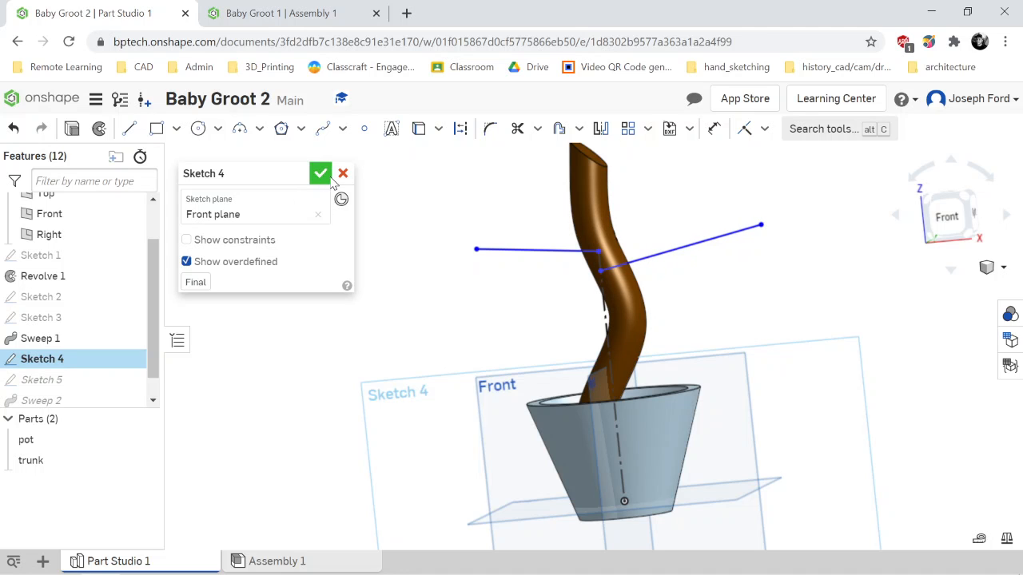
click(320, 173)
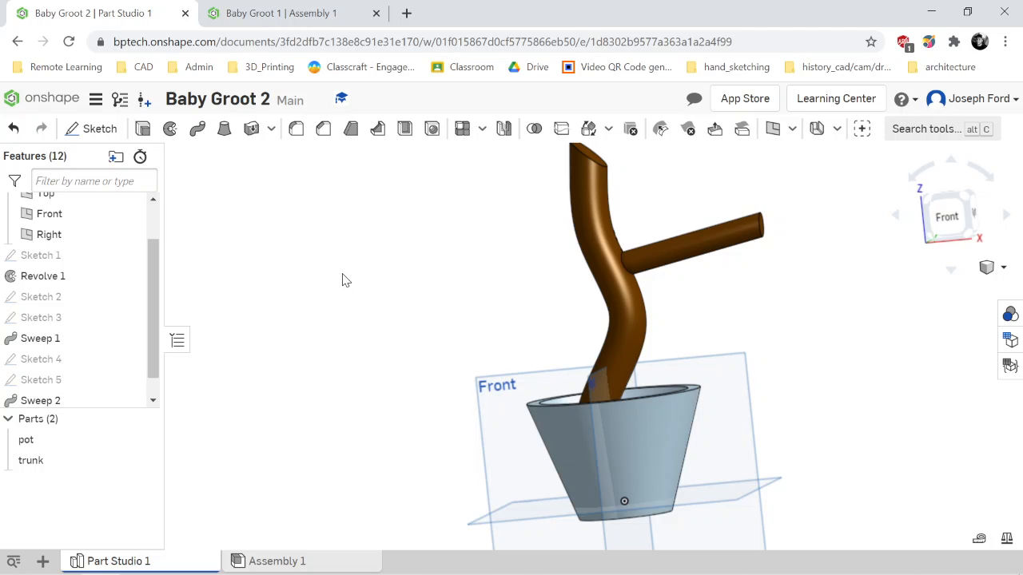
Show the hidden Sketch 4 that holds the two arm lines.
mouse_move(342, 279)
right_down()
mouse_move(386, 282)
mouse_move(372, 280)
mouse_move(359, 301)
mouse_move(361, 285)
mouse_move(402, 290)
mouse_move(343, 283)
mouse_move(358, 288)
right_up()
scroll(419, 298, down, 4)
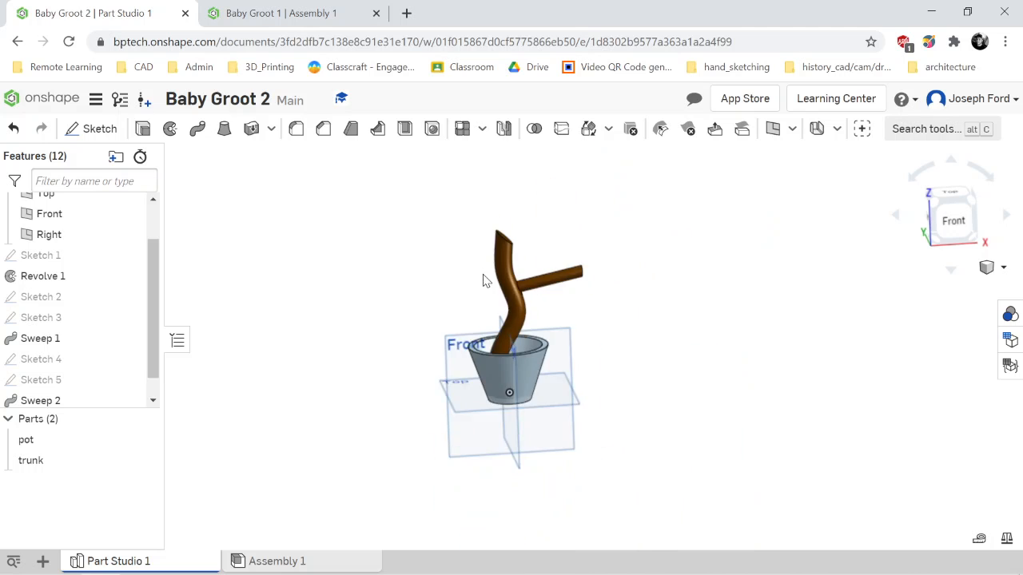
scroll(484, 280, up, 3)
scroll(133, 365, down, 1)
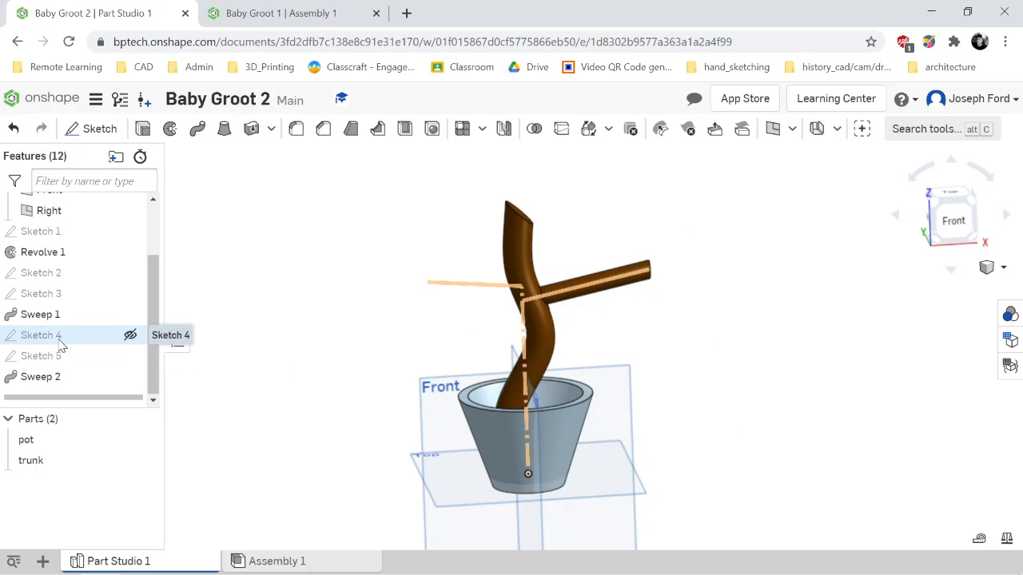
click(130, 337)
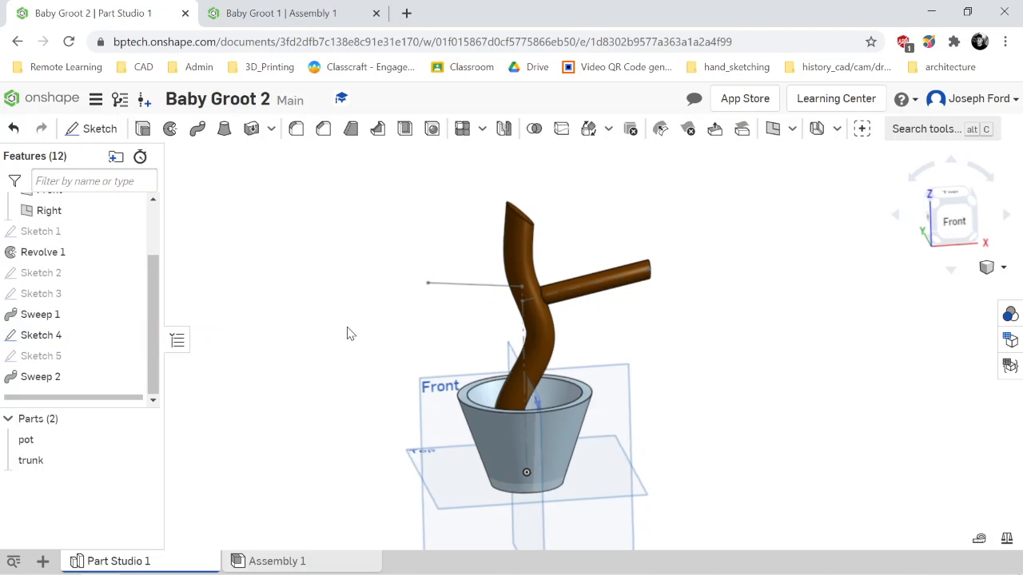
right_drag(348, 333, 359, 311)
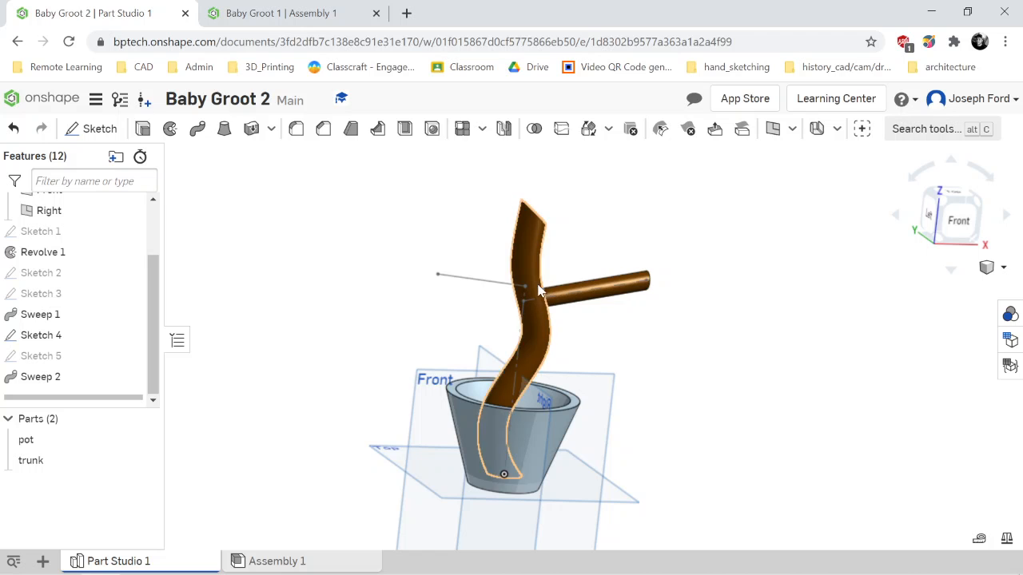
click(548, 408)
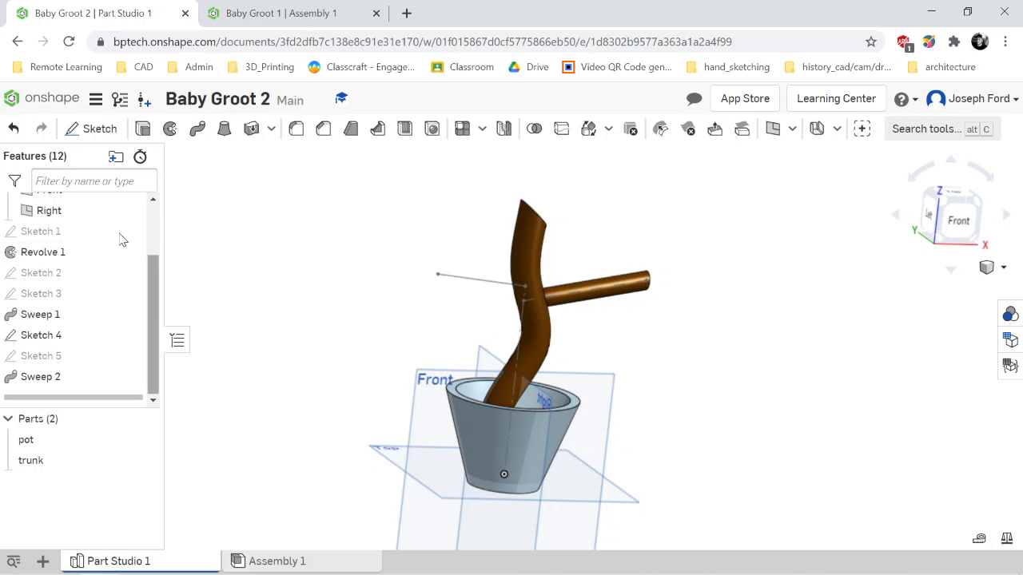
Sketch a circle about 0.51 in in diameter on the Right plane, centred on the left arm line's inner endpoint, and accept the sketch.
click(101, 127)
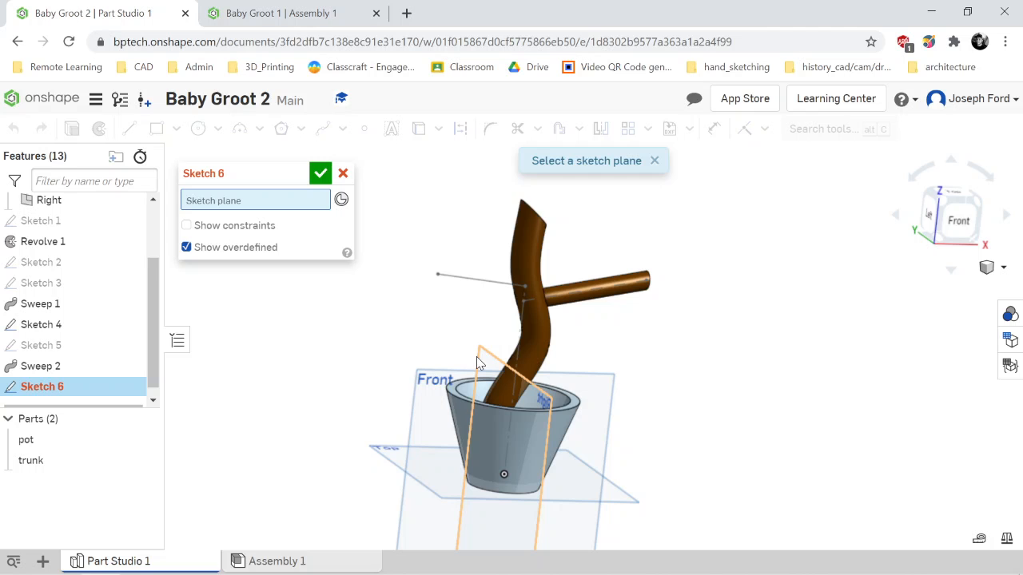
key(Left)
key(Right)
key(Right)
key(Right)
key(Right)
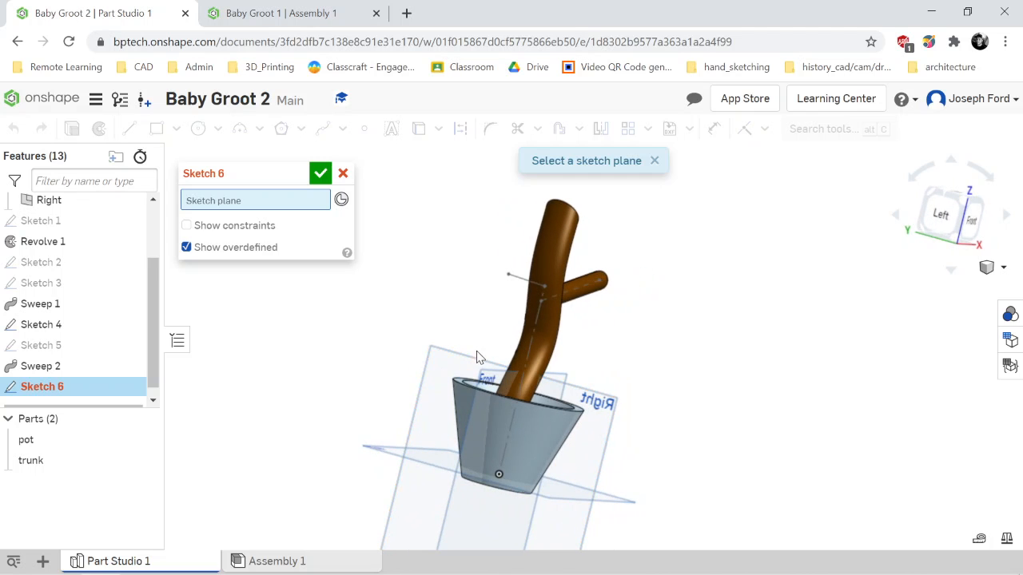
click(434, 363)
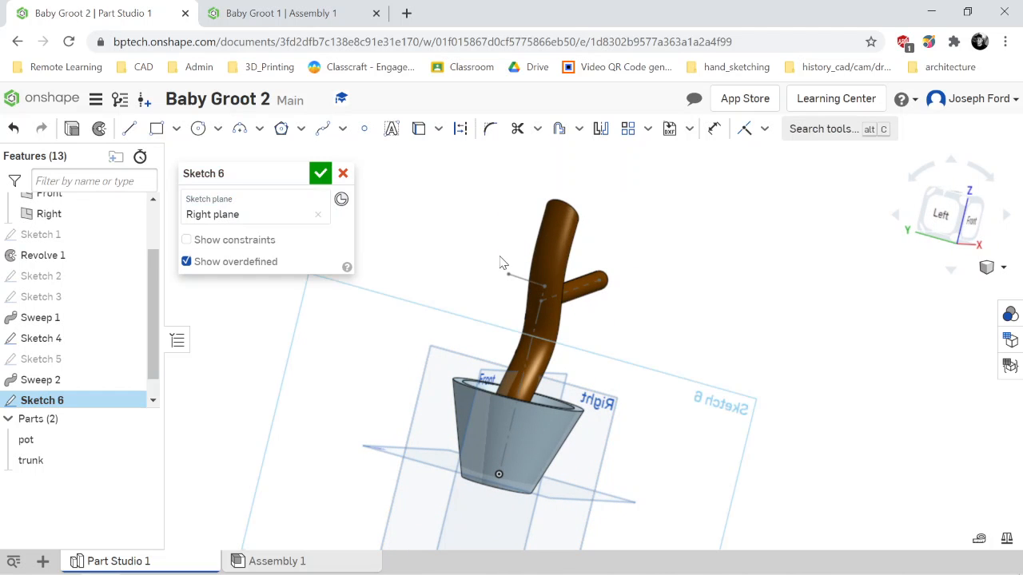
click(198, 130)
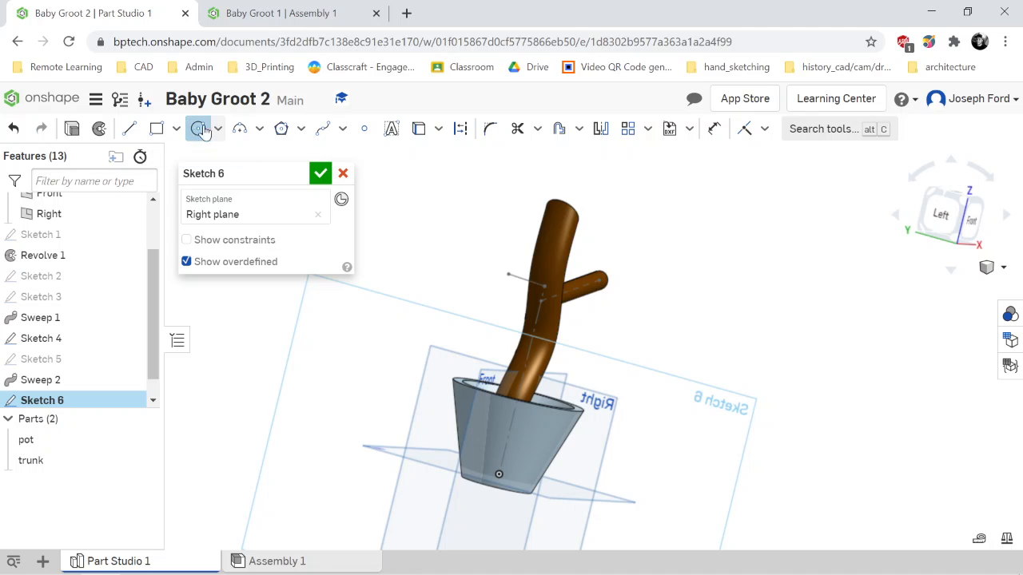
click(546, 285)
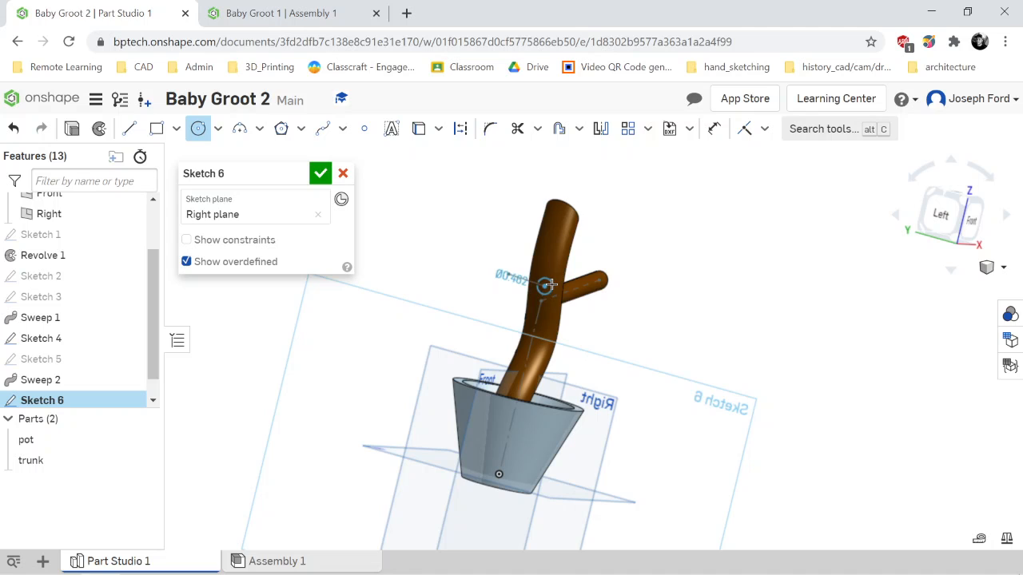
click(551, 286)
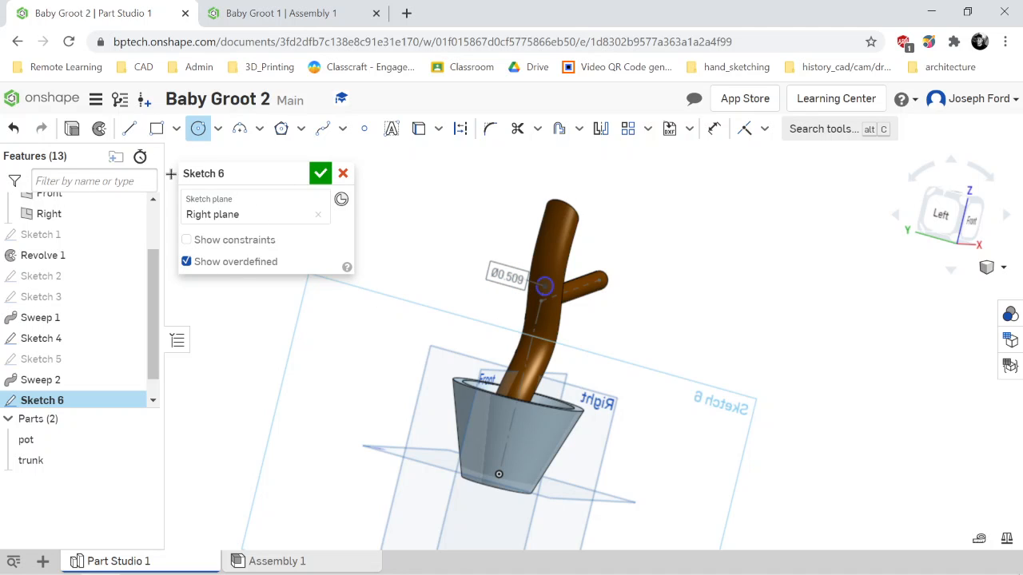
click(319, 173)
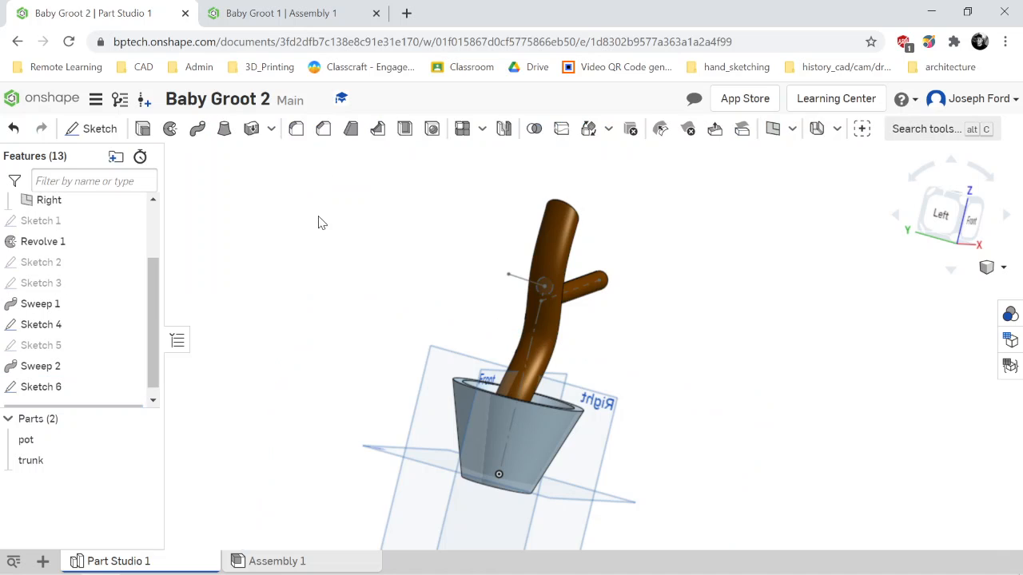
Sweep the Sketch 6 circle along the left arm line of Sketch 4, adding the solid to the trunk.
click(196, 132)
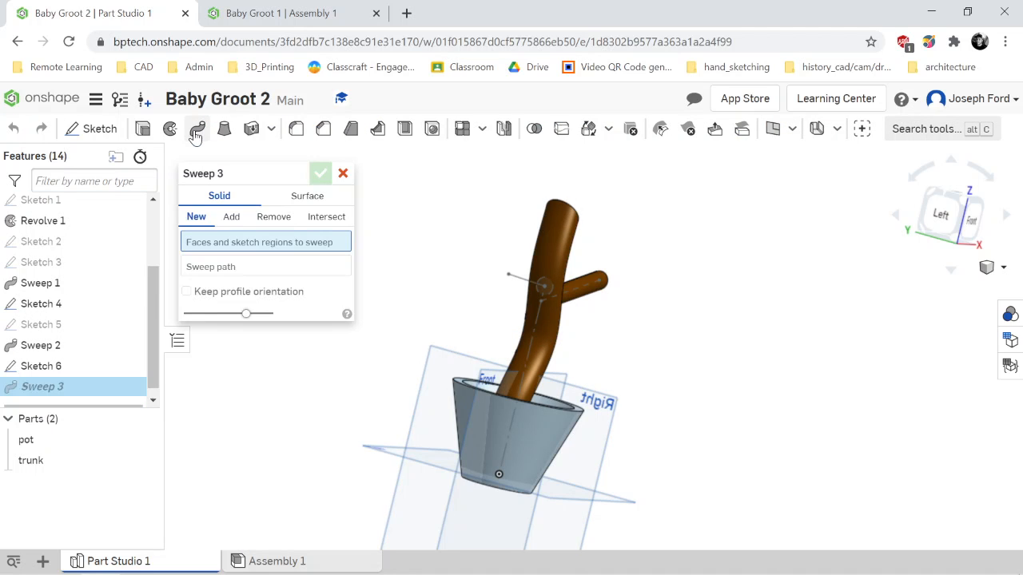
click(231, 217)
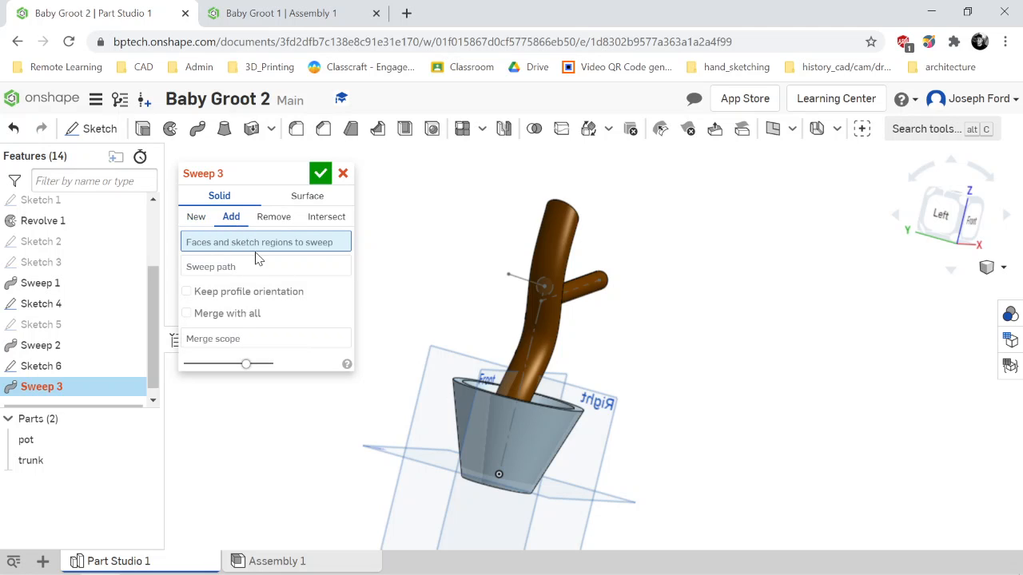
click(76, 367)
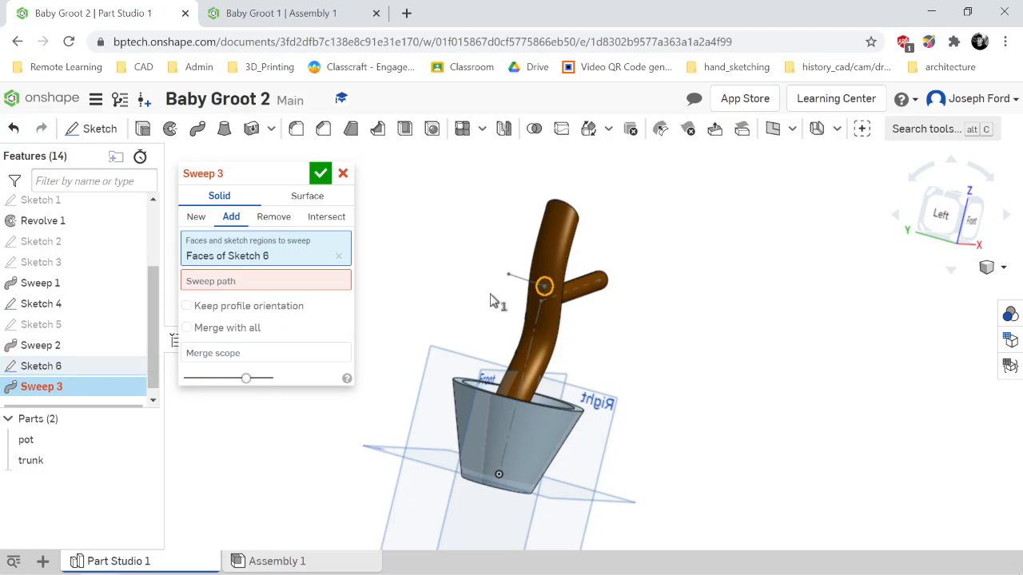
click(295, 281)
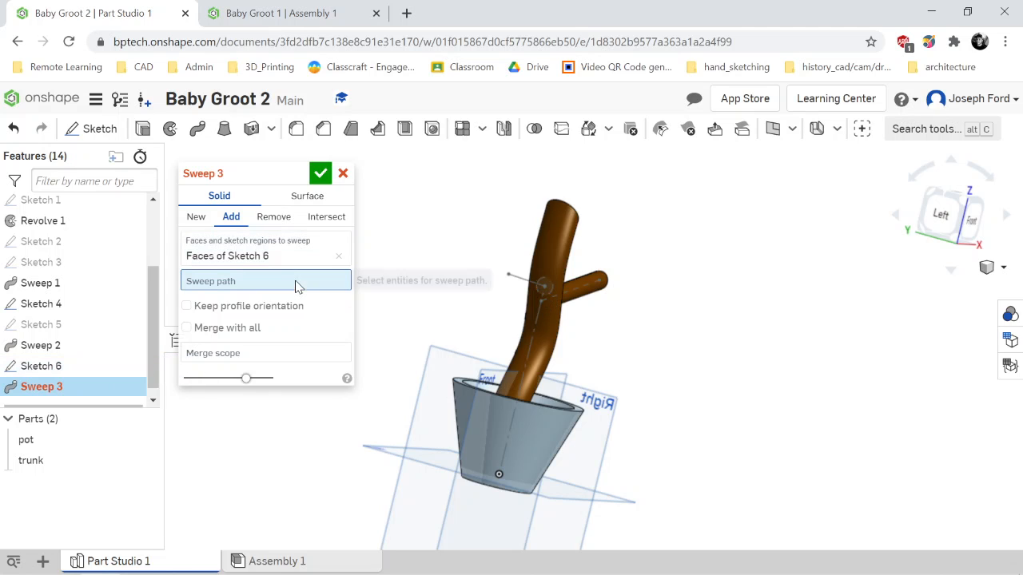
click(523, 287)
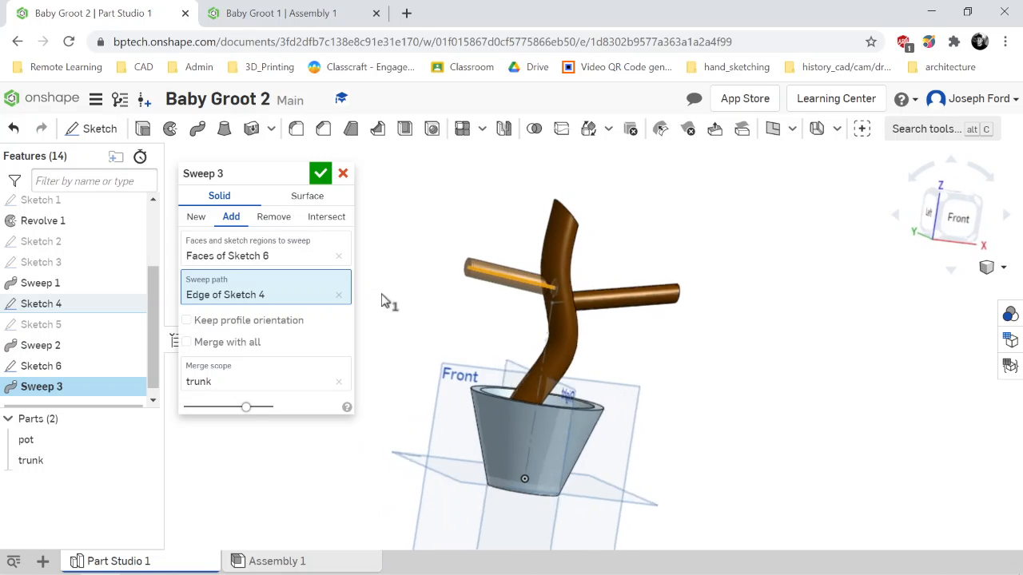
key(shift+1)
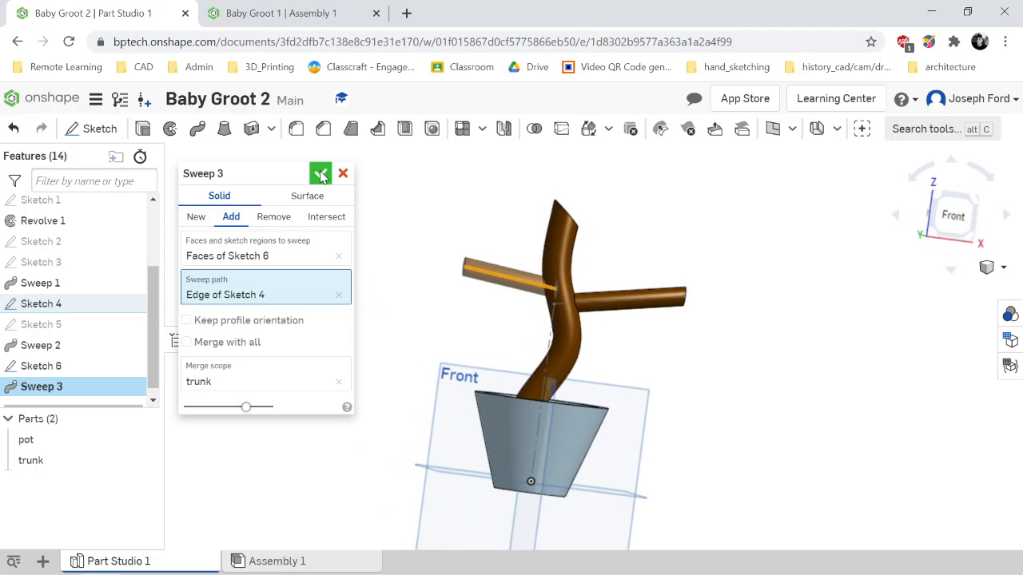
click(320, 173)
Examine the trunk with both arms from the right and front views.
scroll(739, 278, up, 2)
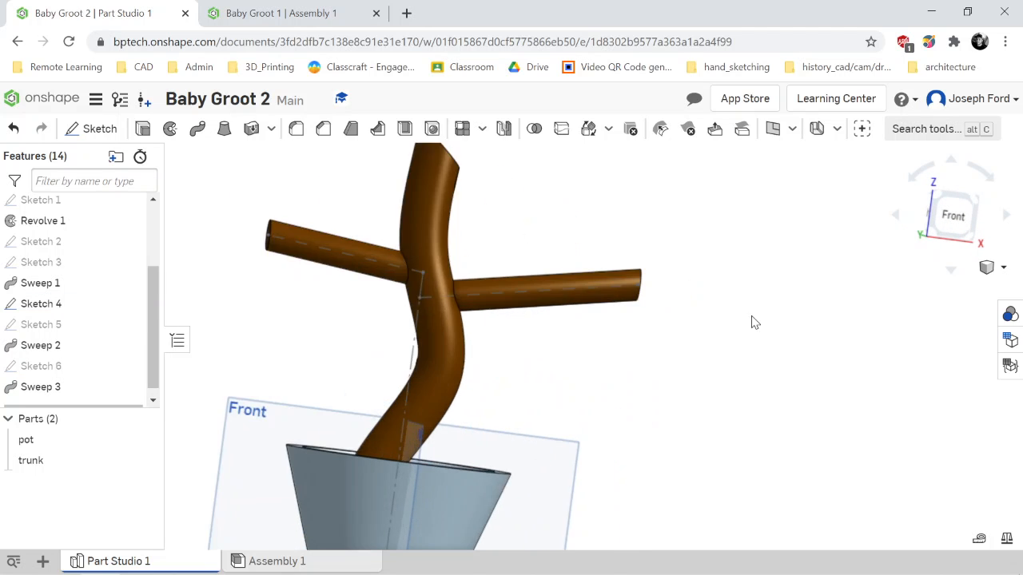
scroll(754, 319, down, 4)
click(973, 224)
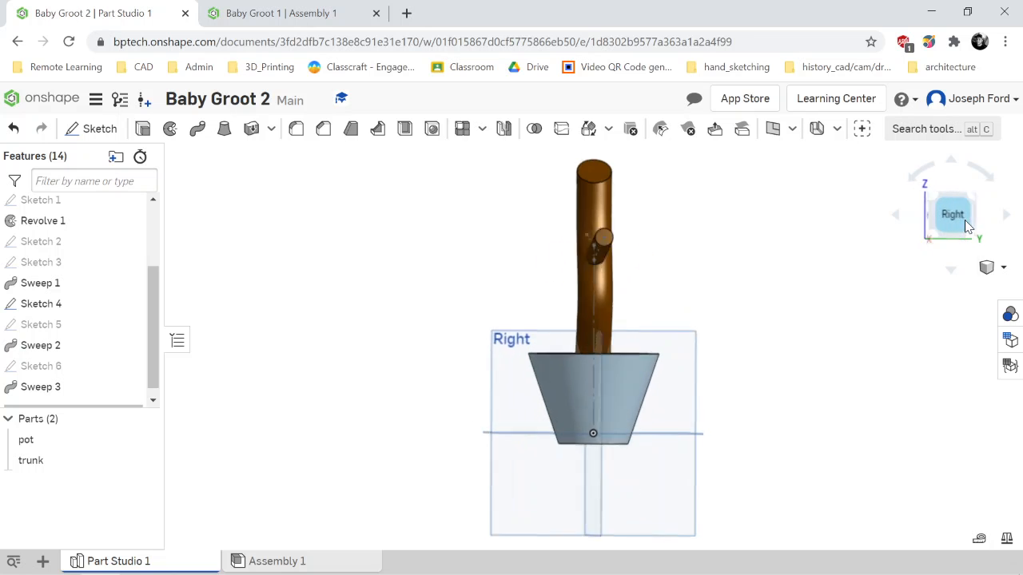
click(1007, 217)
click(929, 215)
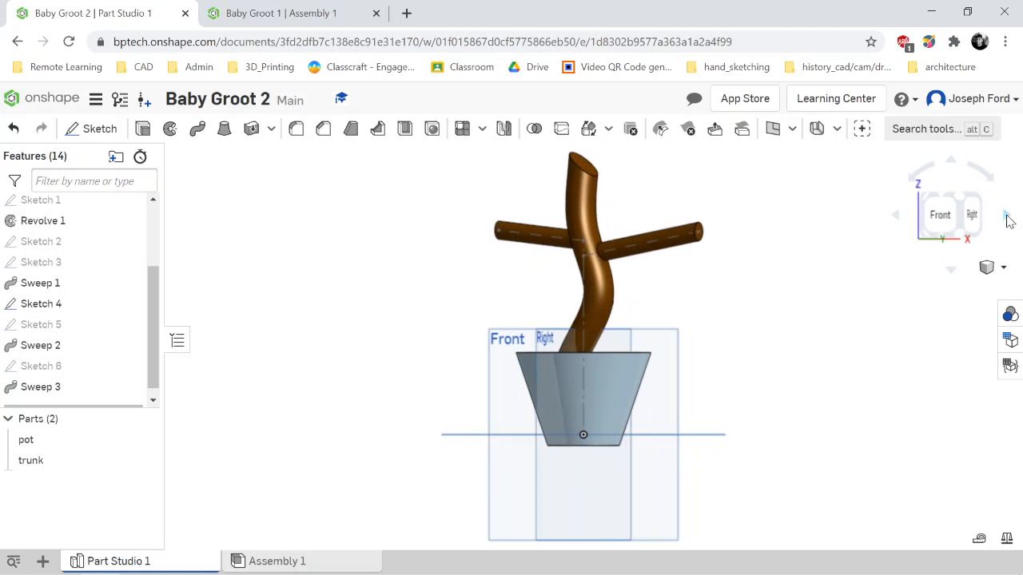
scroll(723, 215, down, 4)
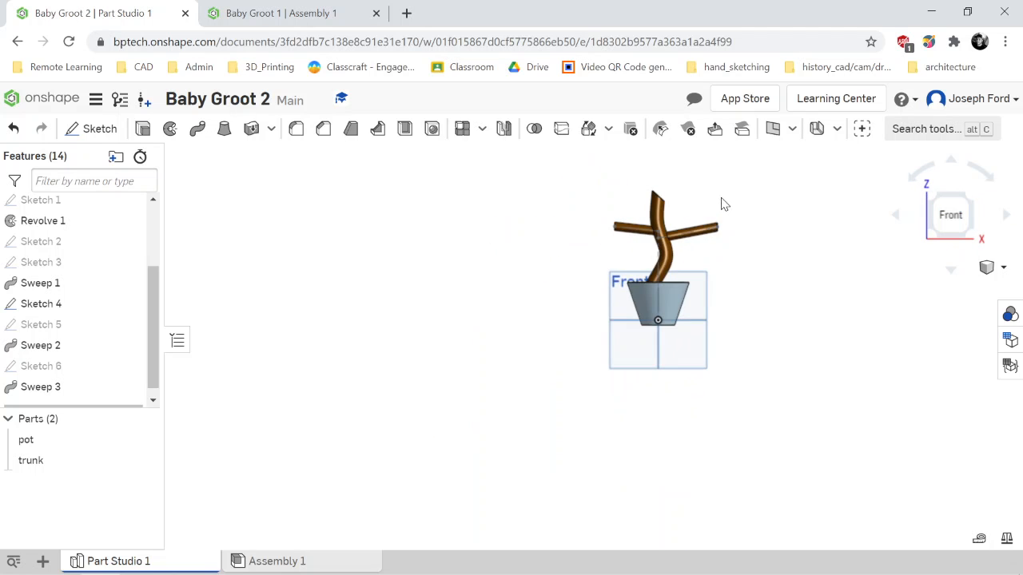
scroll(711, 188, up, 3)
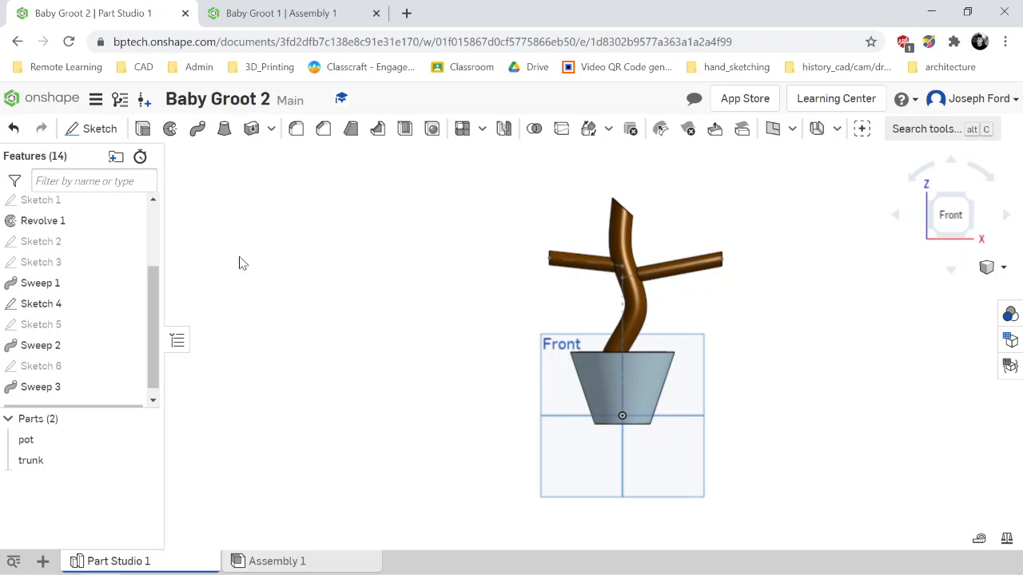
scroll(668, 238, down, 5)
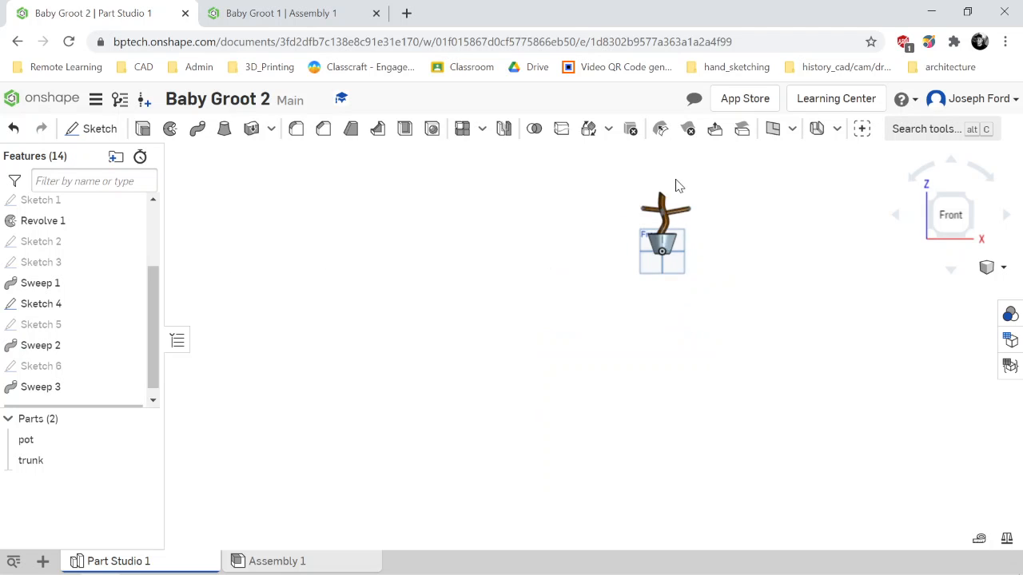
scroll(682, 178, up, 5)
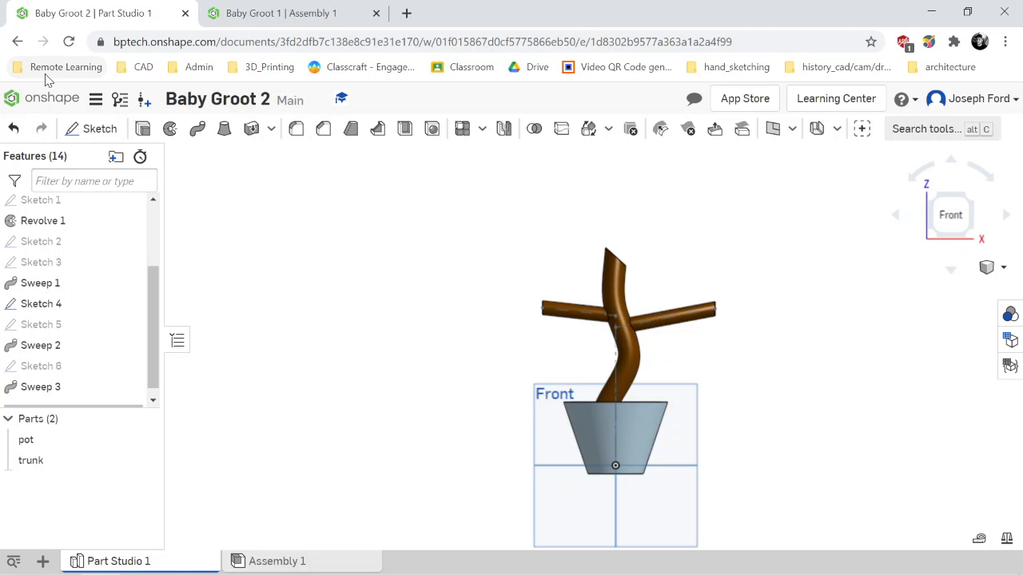
Start a sketch on the Front plane and draw an open C-shaped spline through seven points in the empty area left of the trunk.
click(93, 130)
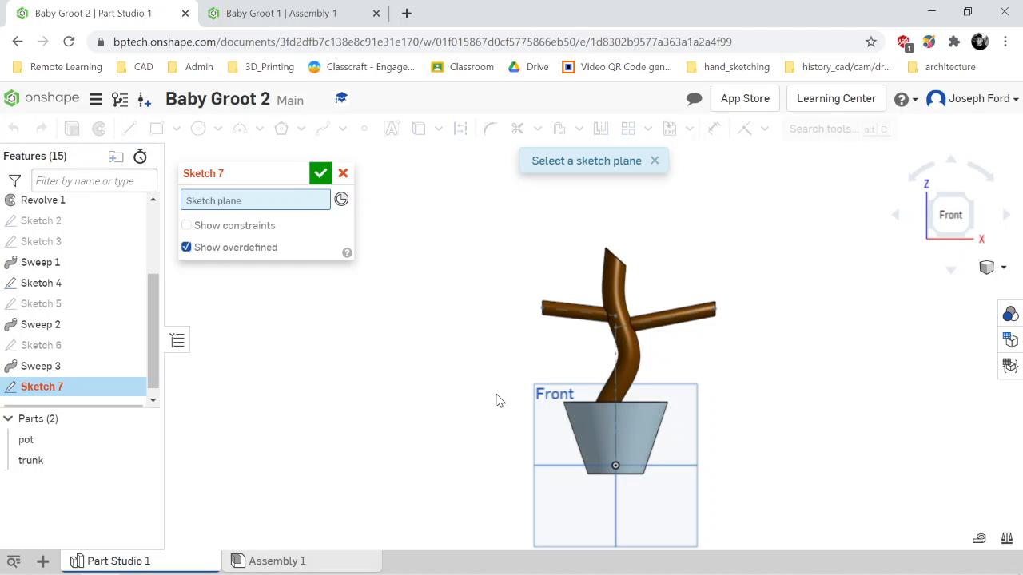
click(536, 400)
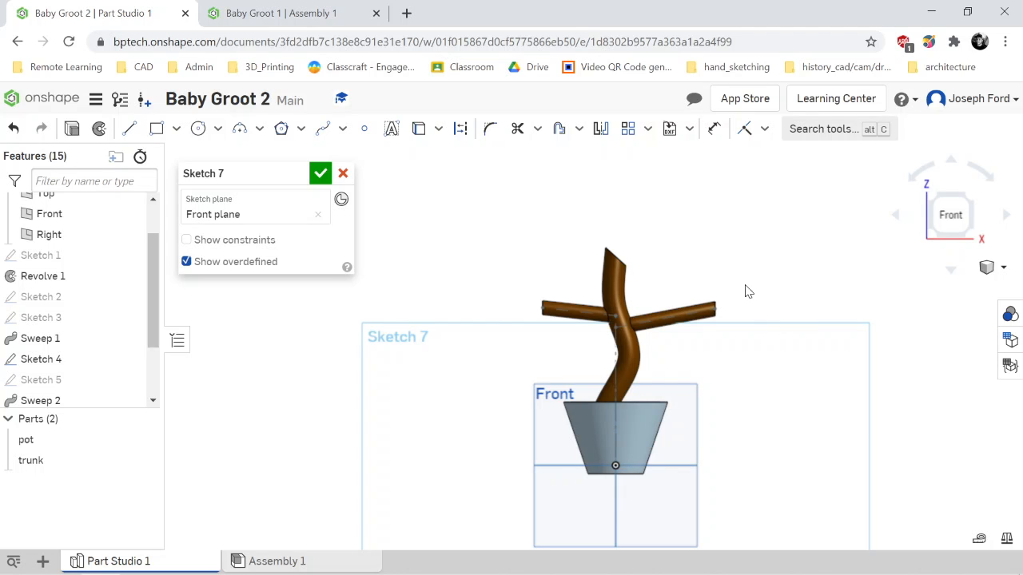
click(323, 128)
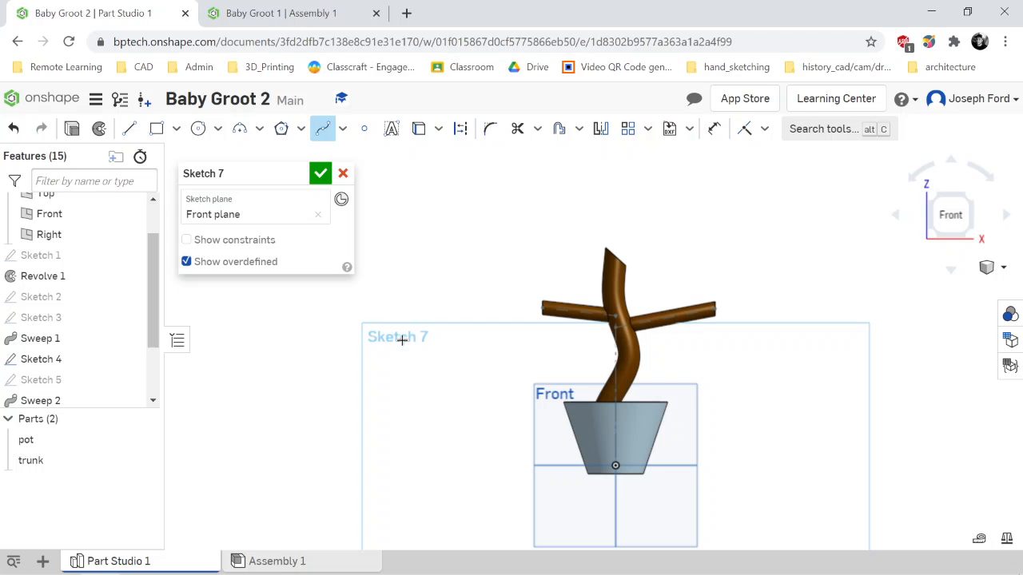
scroll(411, 312, up, 2)
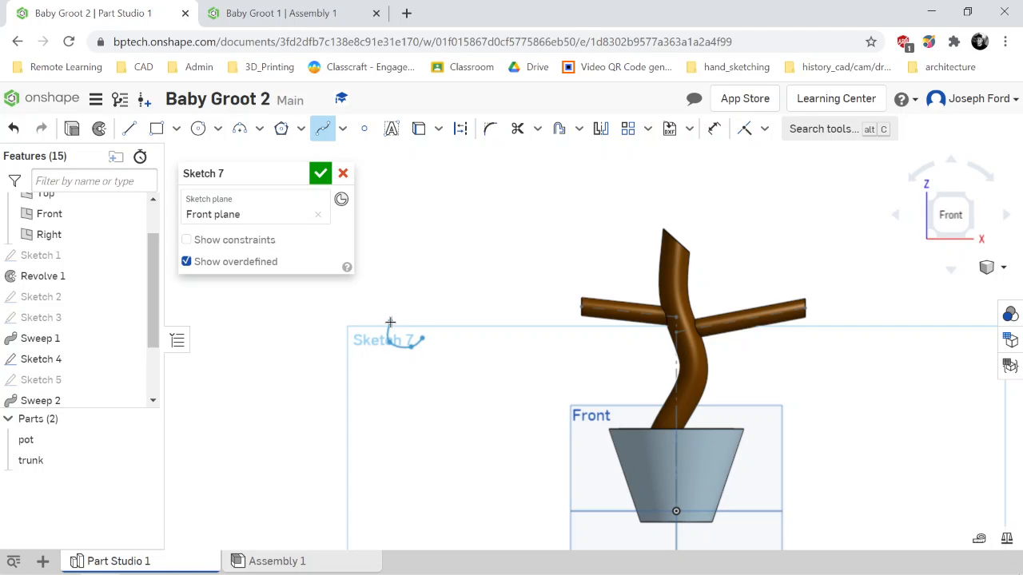
click(391, 321)
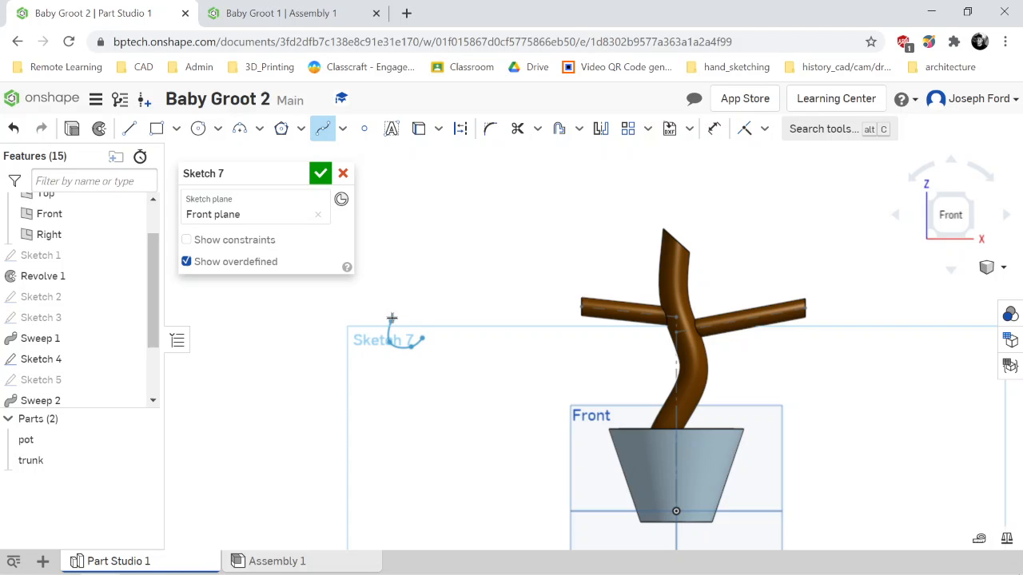
click(420, 284)
click(428, 277)
key(Escape)
scroll(406, 313, up, 2)
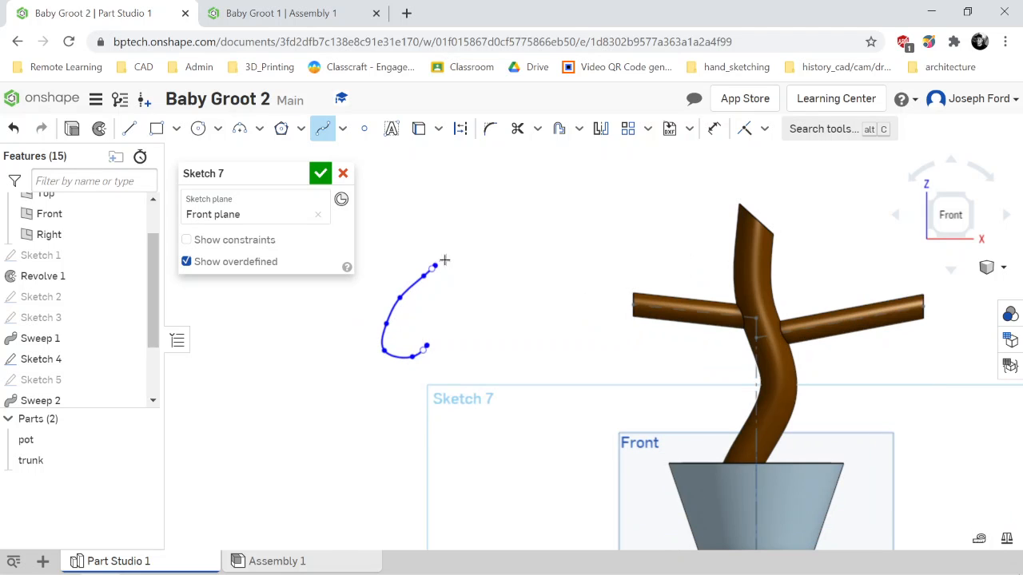
scroll(445, 260, up, 1)
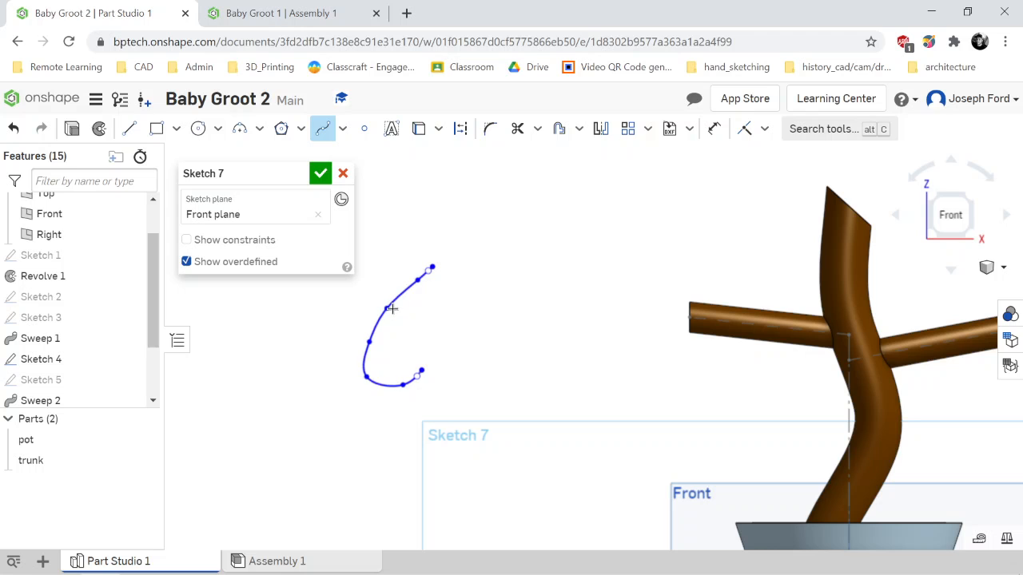
click(387, 308)
click(419, 324)
key(Escape)
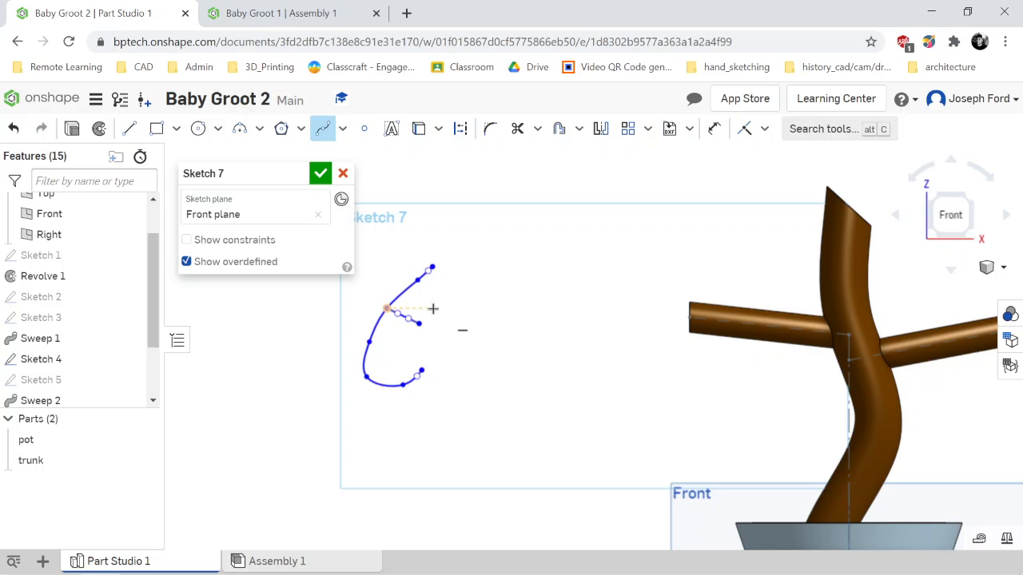
key(ctrl+z)
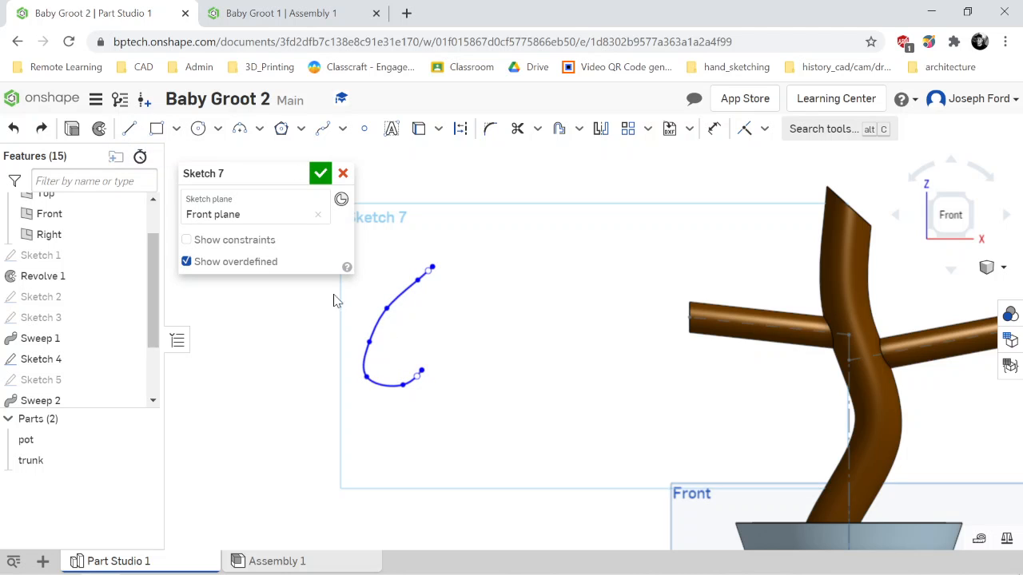
Adjust the spline point next to its upper end and close the profile with a line about 1.755 in long between the spline's ends.
mouse_move(418, 281)
mouse_down()
mouse_move(405, 291)
mouse_move(410, 285)
mouse_up()
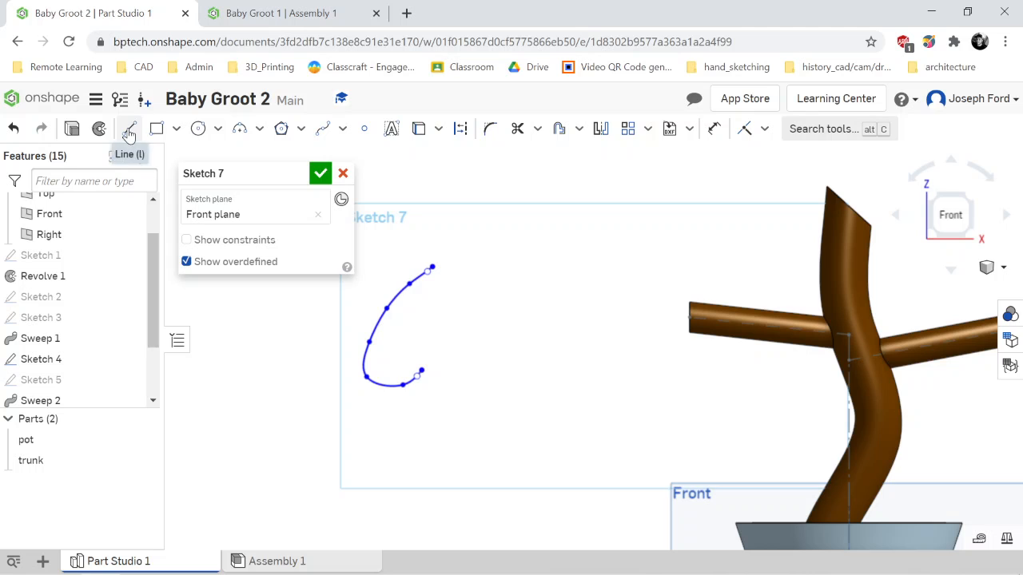
click(130, 131)
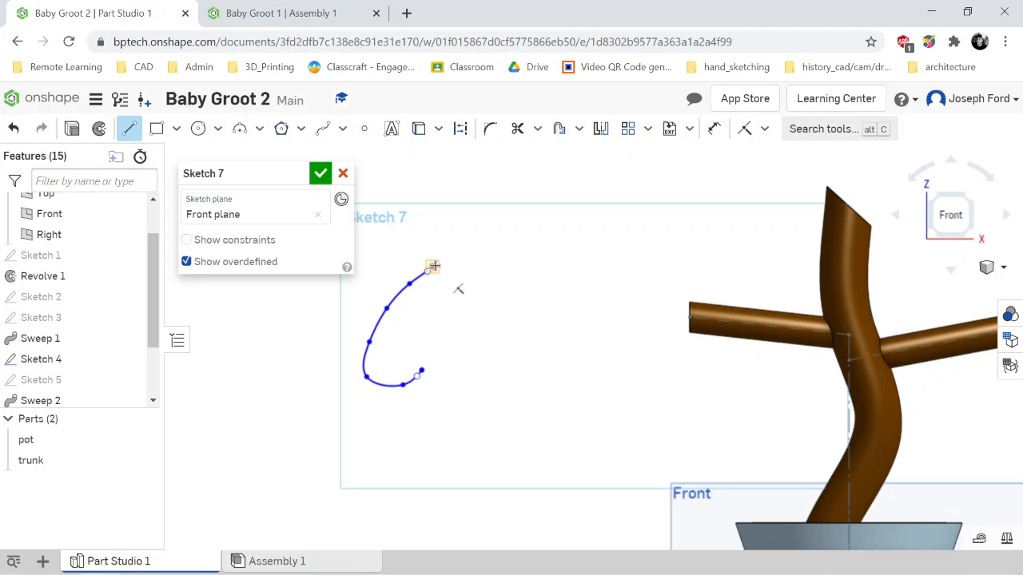
click(431, 267)
click(421, 371)
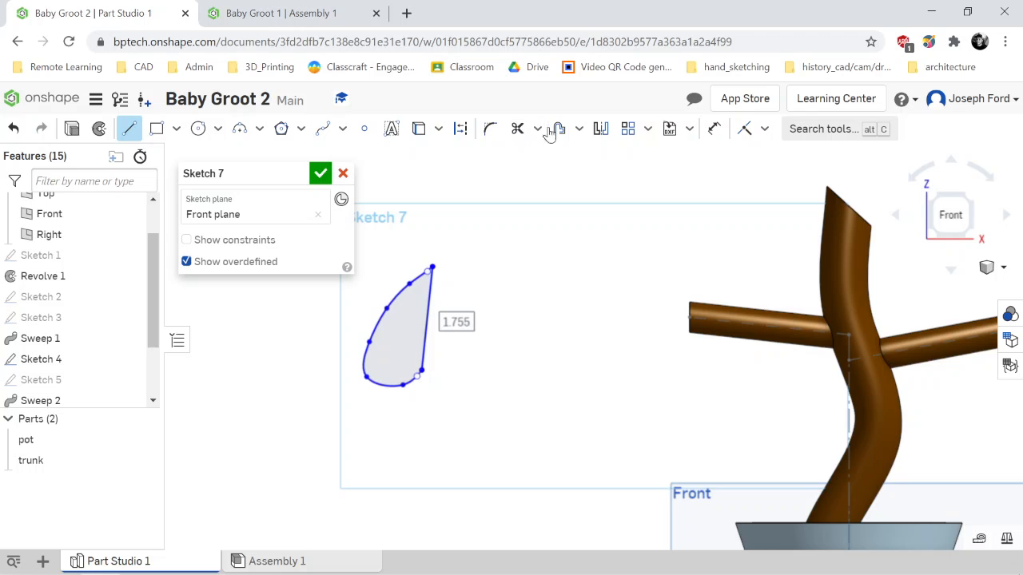
Mirror the spline about the straight closing line and delete that line, leaving a single leaf outline.
click(600, 131)
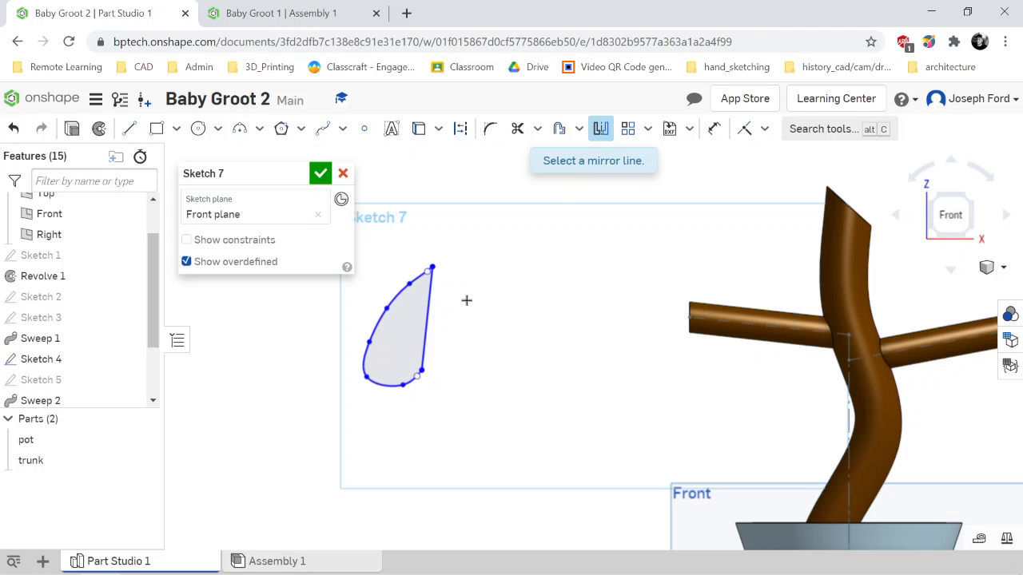
click(428, 313)
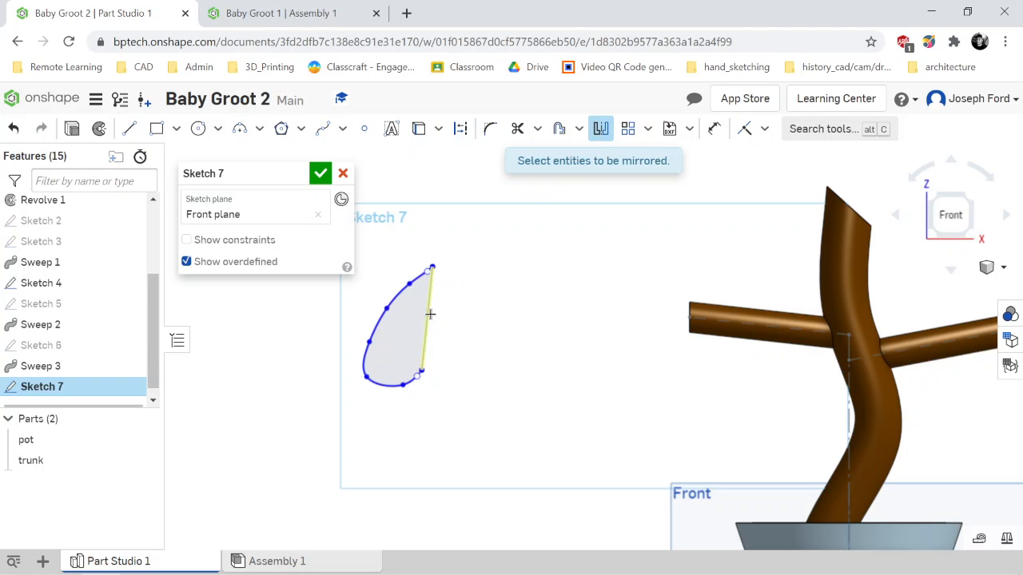
click(379, 322)
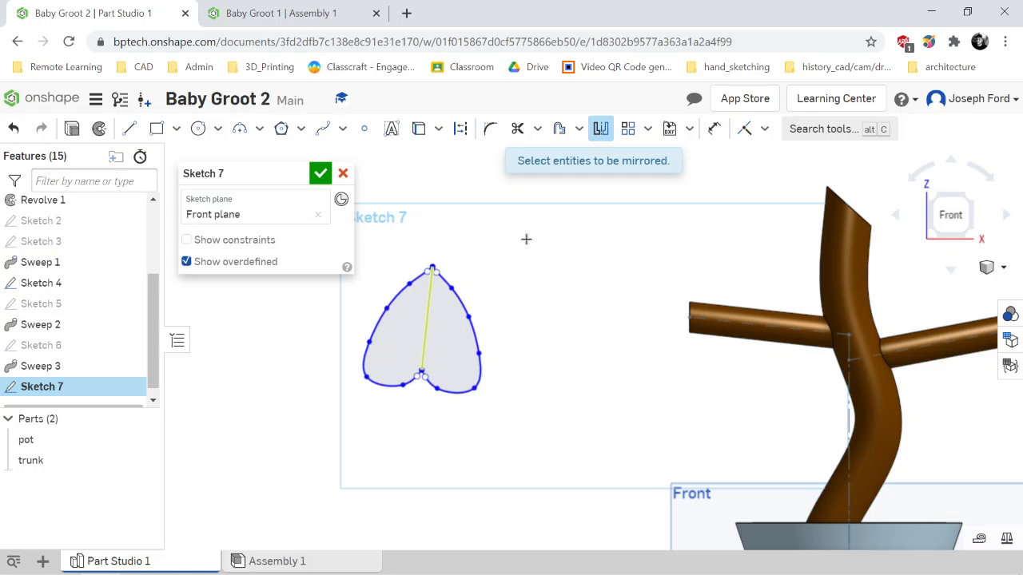
click(601, 129)
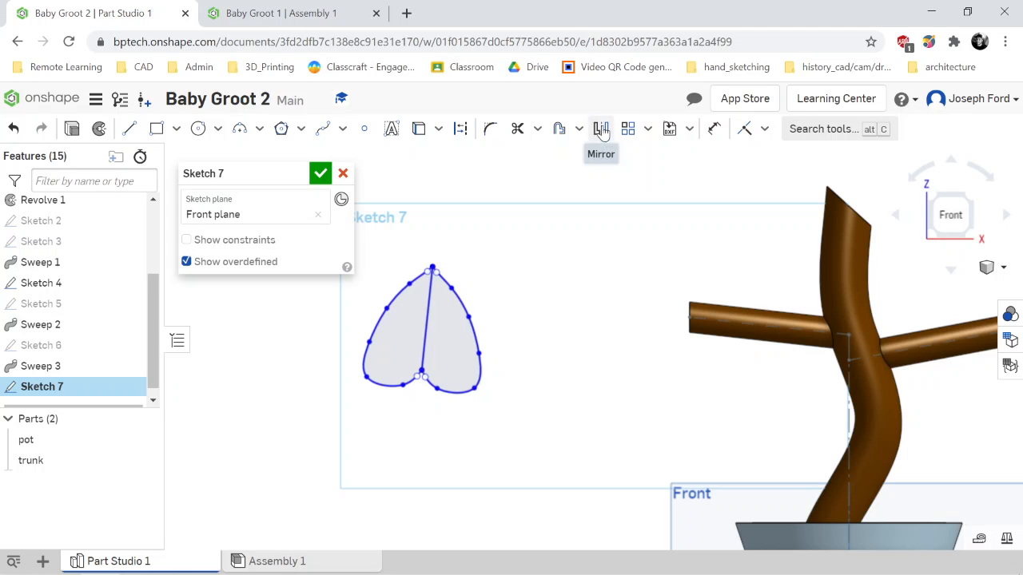
click(425, 323)
key(Delete)
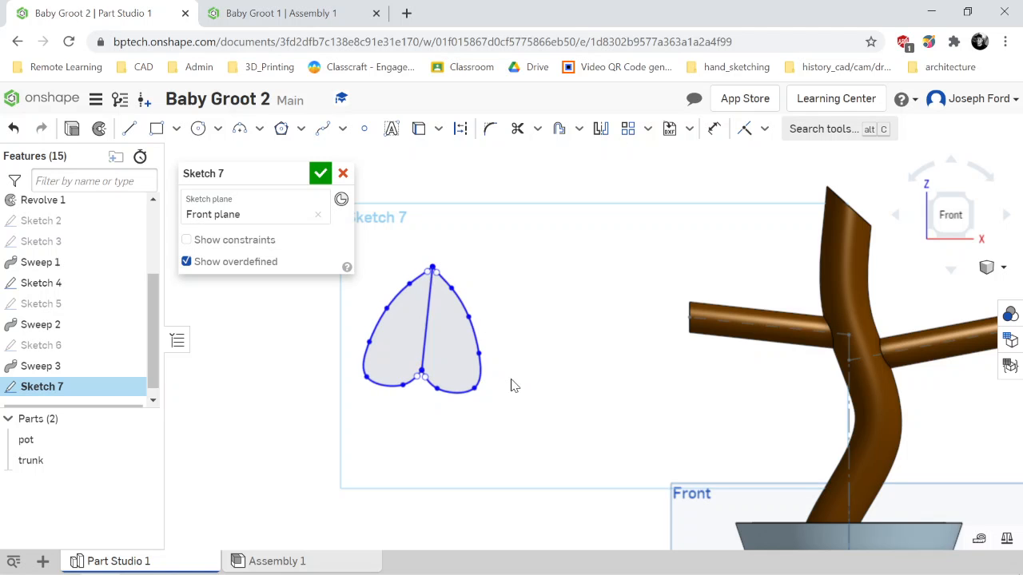
Extrude the leaf outline of Sketch 7 as a new solid part with a blind depth of 0.1 in.
right_drag(532, 371, 536, 372)
scroll(539, 379, down, 4)
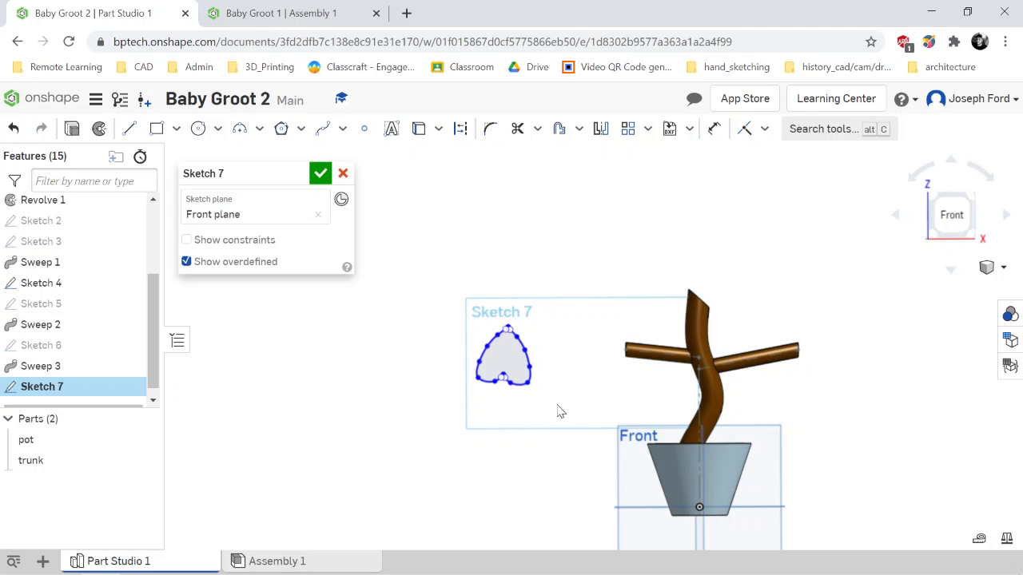
scroll(574, 386, up, 2)
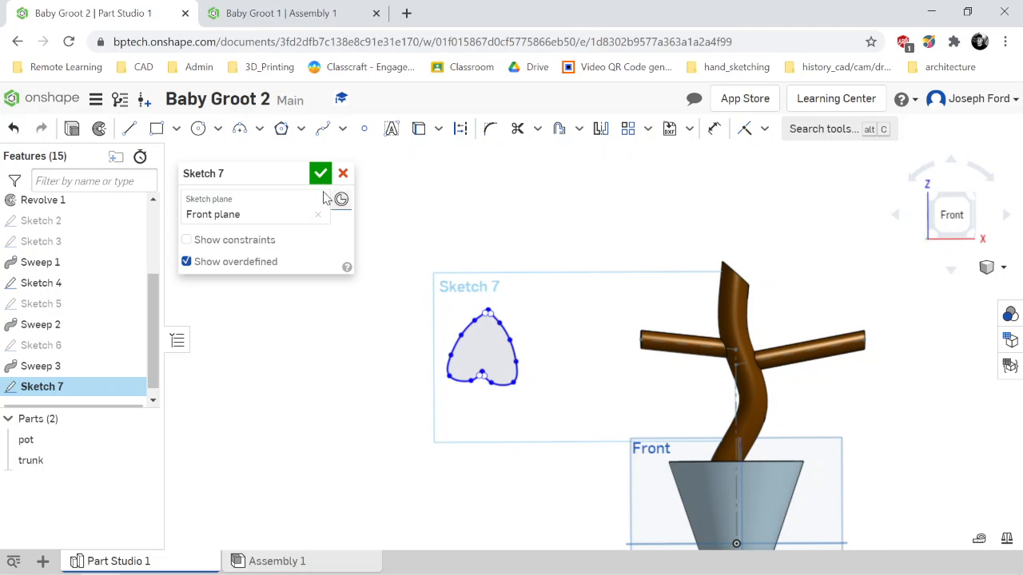
click(70, 133)
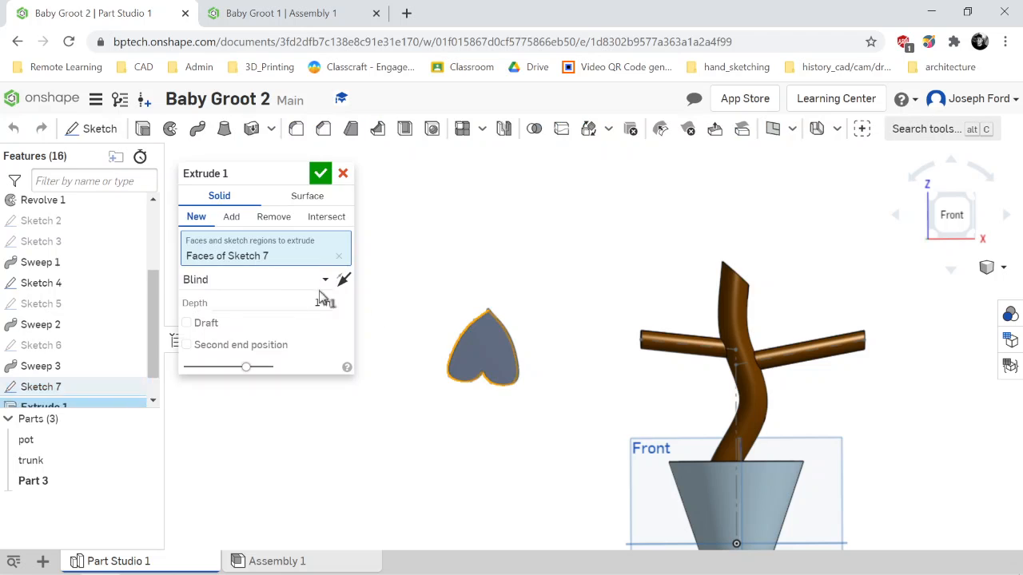
key(BackSpace)
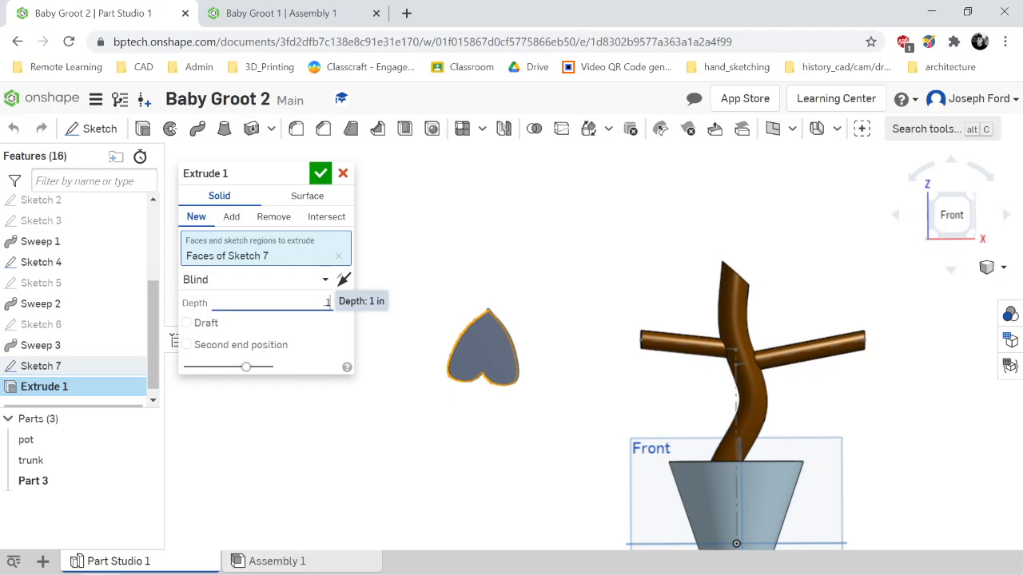
click(321, 178)
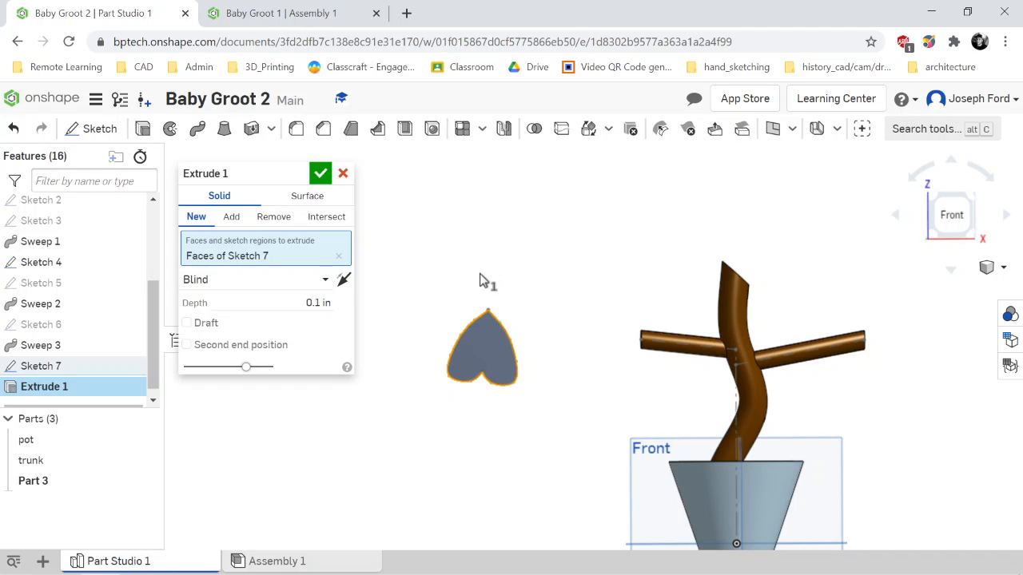
click(321, 176)
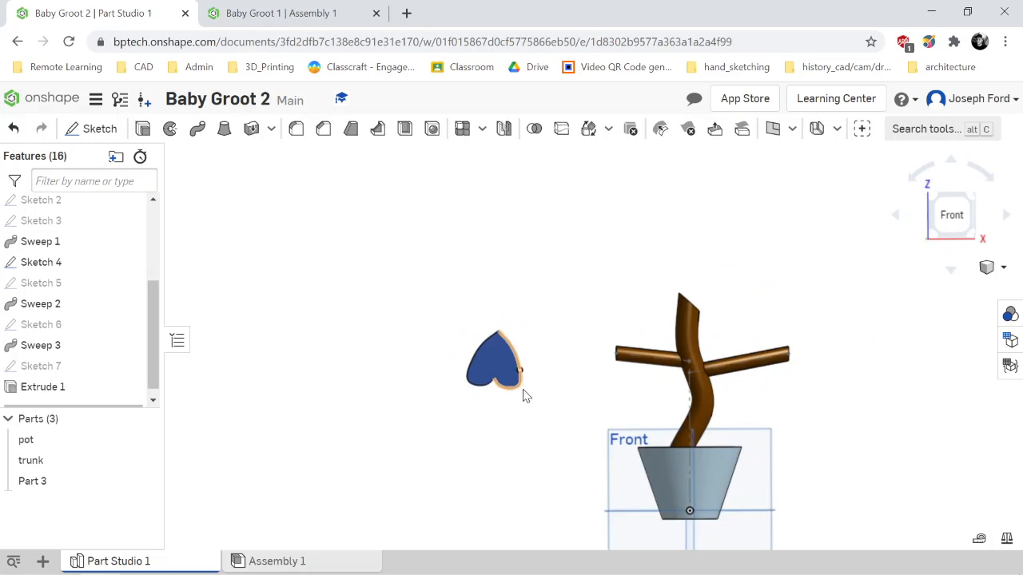
Rename the newly extruded Part 3 as leaf.
scroll(548, 418, up, 2)
scroll(618, 431, down, 5)
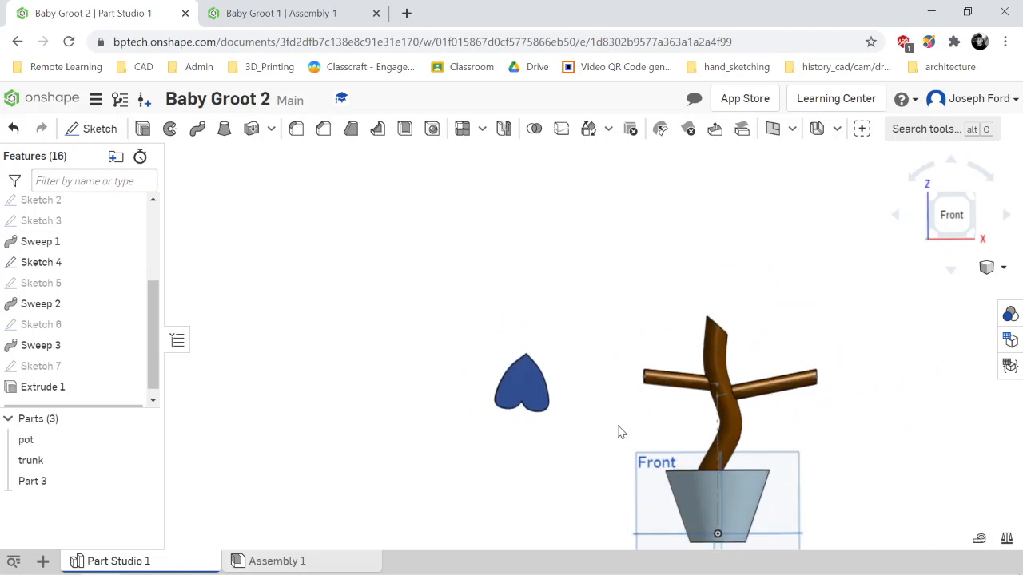
right_click(32, 481)
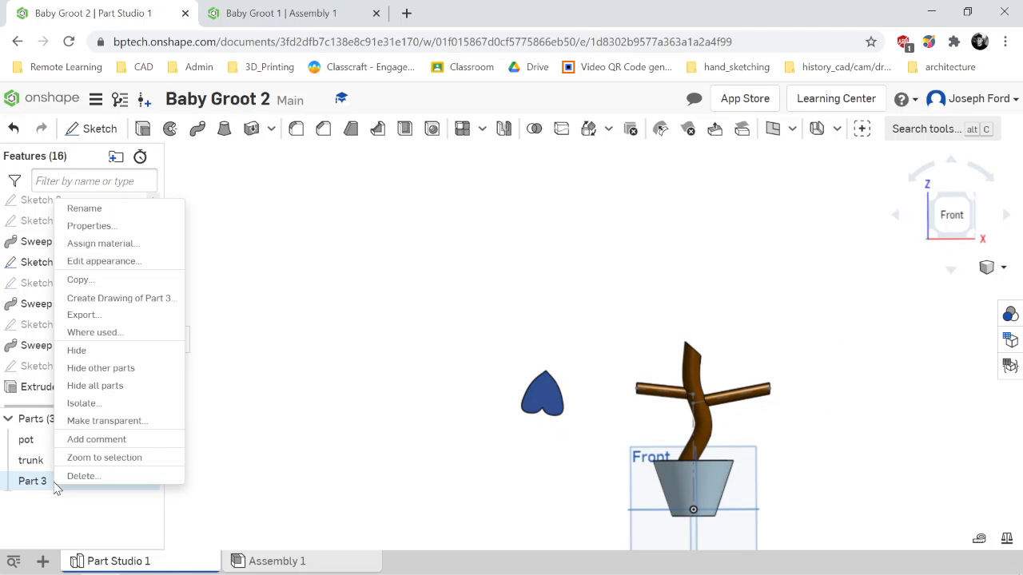
click(111, 209)
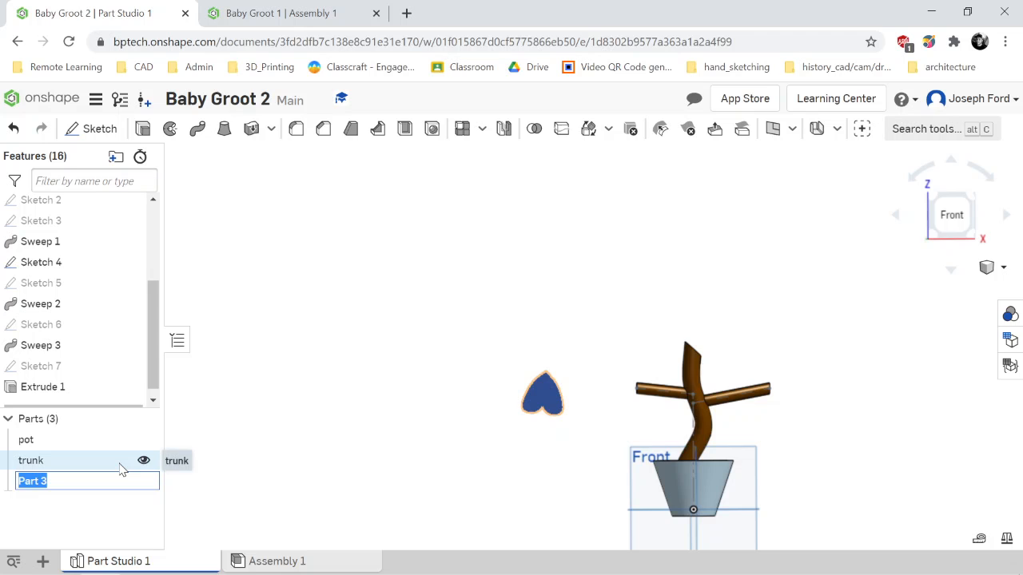
text(leaf)
click(268, 457)
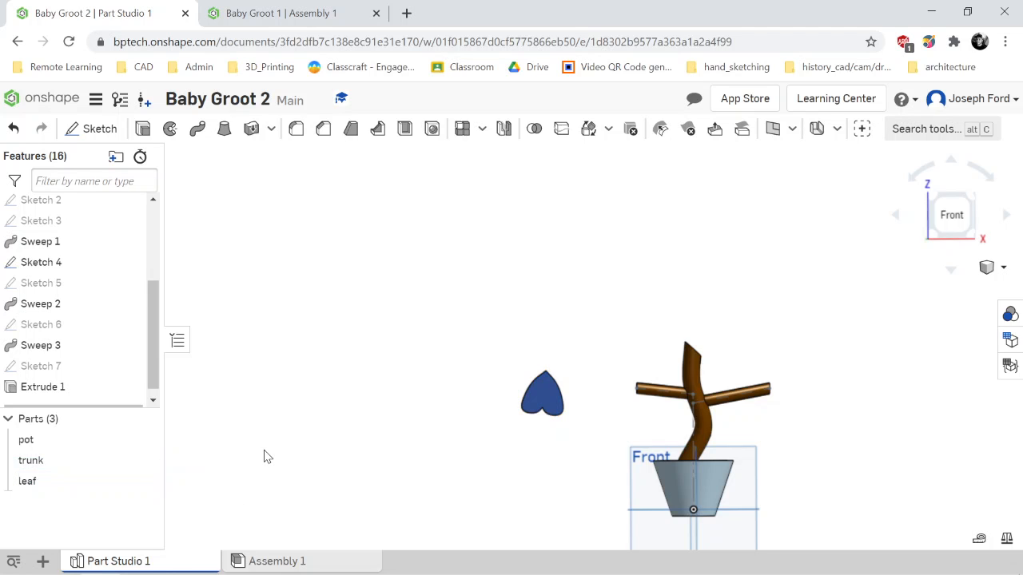
Set the leaf part's appearance to the green colour 5FA73D.
right_click(83, 481)
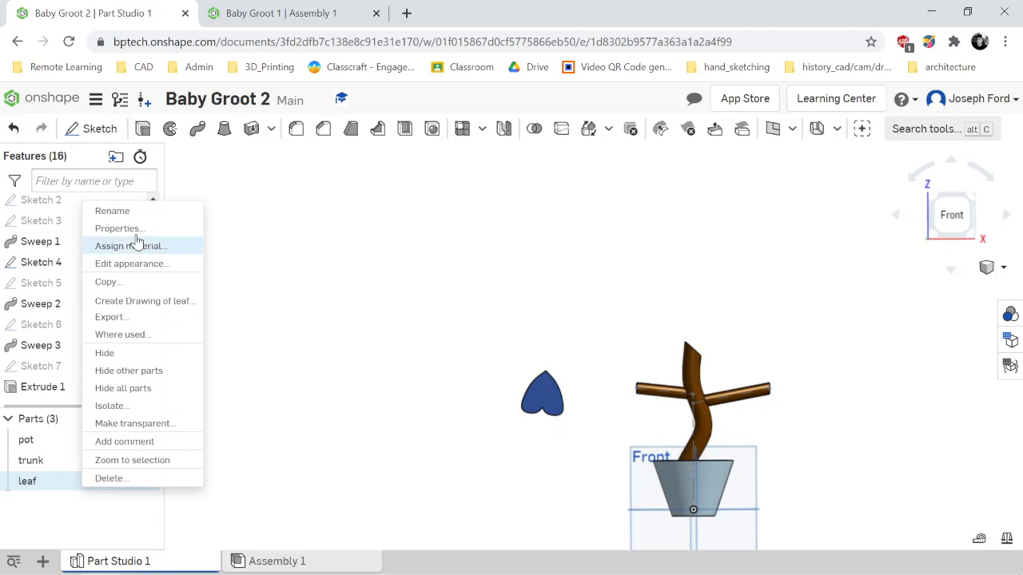
click(149, 264)
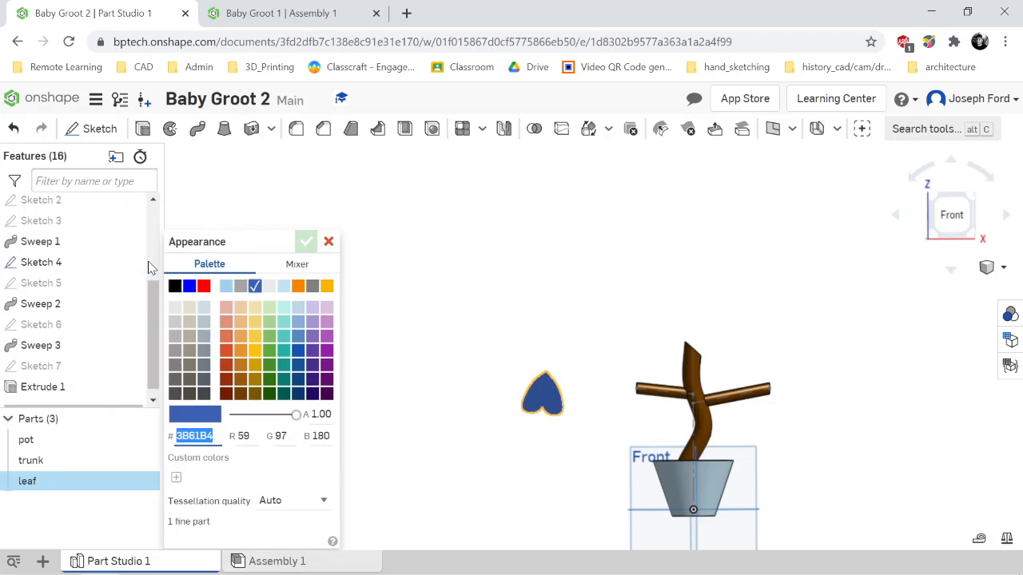
click(269, 350)
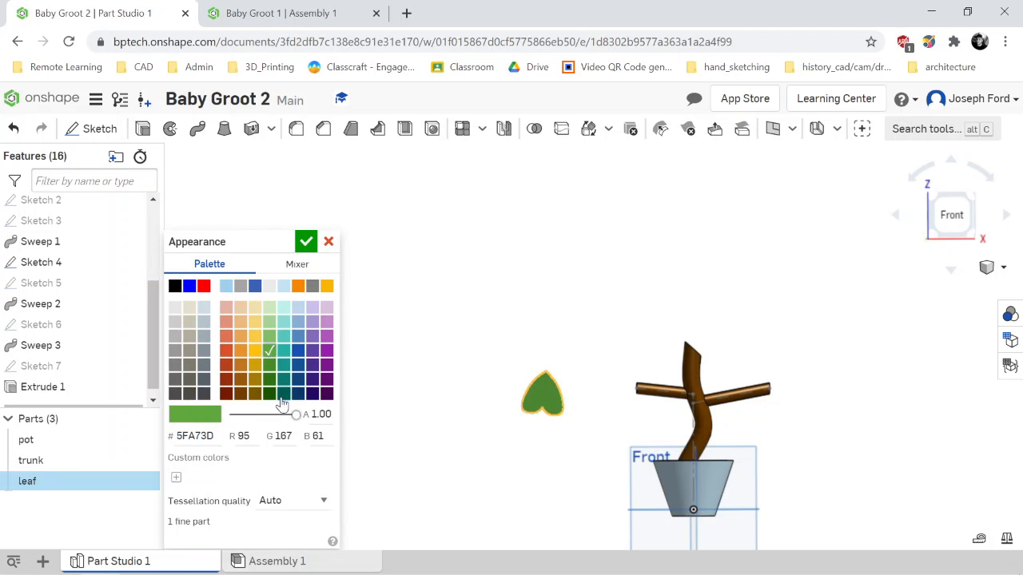
click(306, 241)
Examine the green leaf beside the potted trunk in the straight front view.
scroll(713, 438, down, 2)
scroll(773, 471, up, 2)
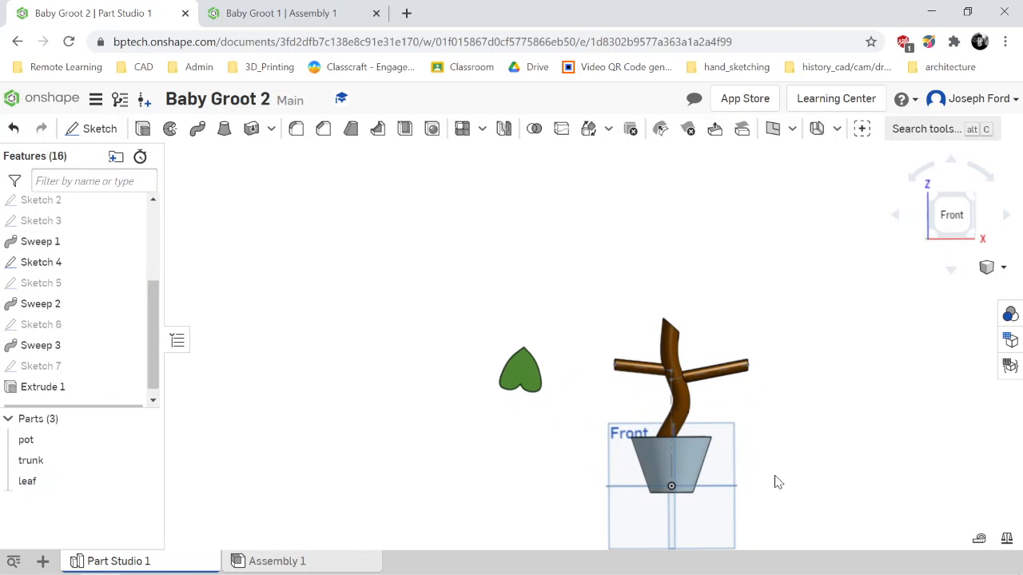
scroll(759, 411, up, 2)
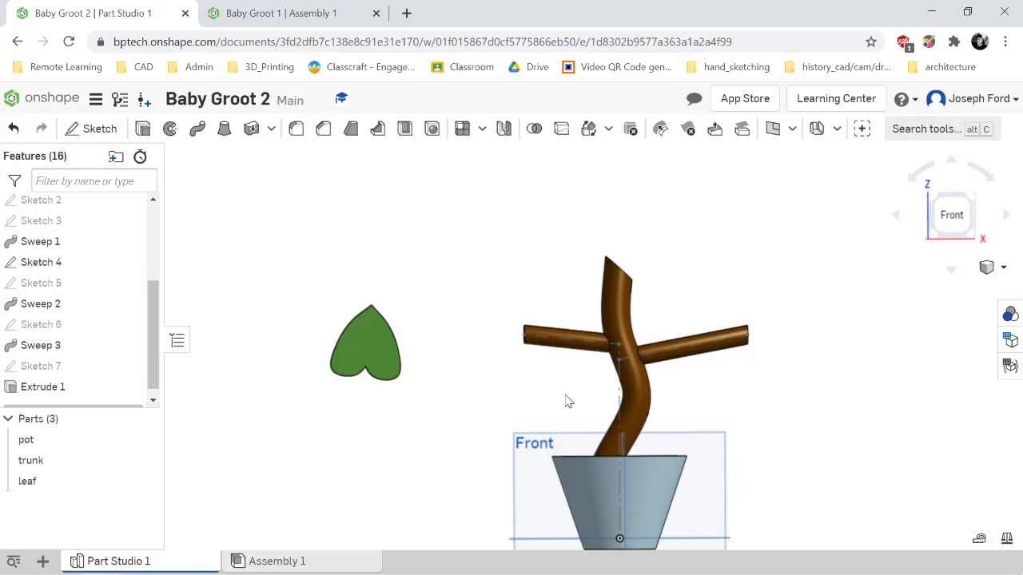
scroll(802, 482, down, 2)
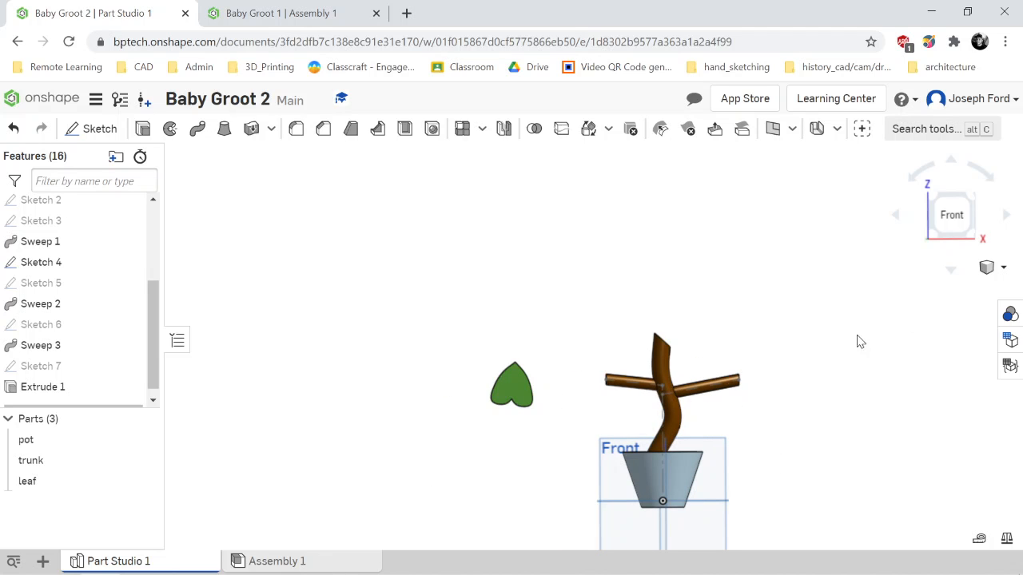
click(956, 213)
scroll(790, 368, down, 5)
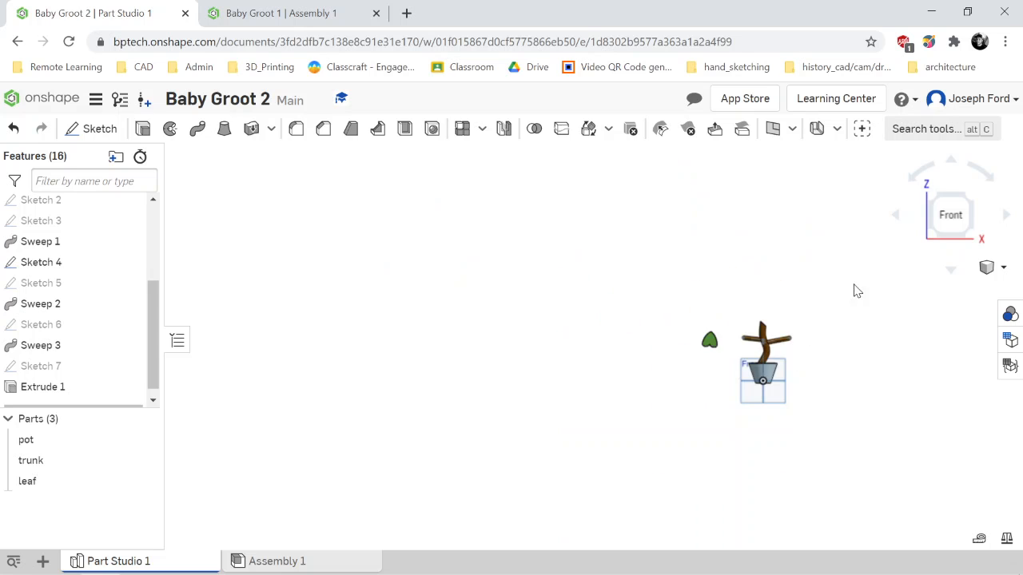
scroll(857, 312, up, 2)
scroll(861, 319, up, 2)
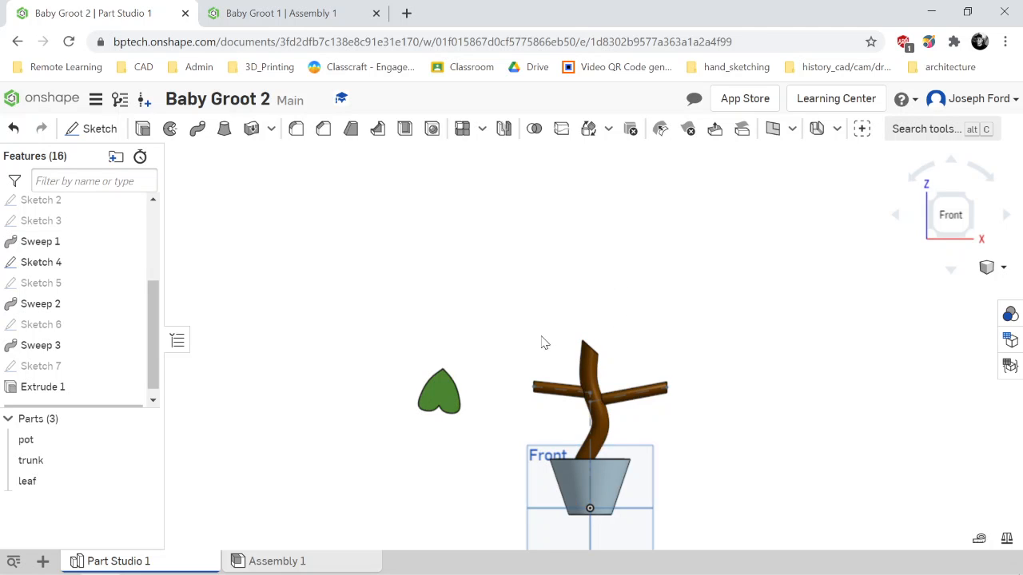
Search Google Images in a new browser tab for "baby groot in pot" and preview the Groupon picture of four planters.
click(406, 13)
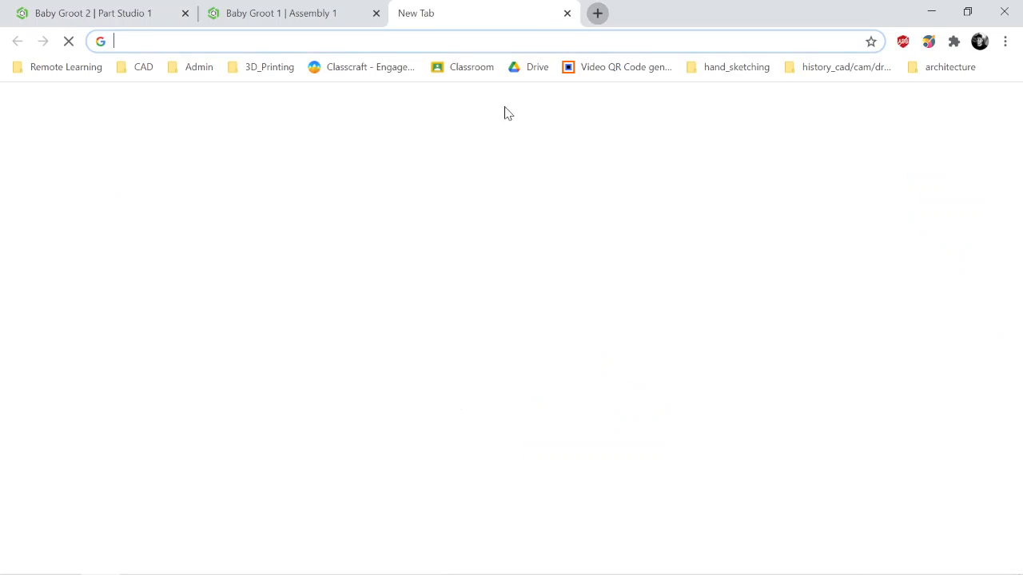
text(bab)
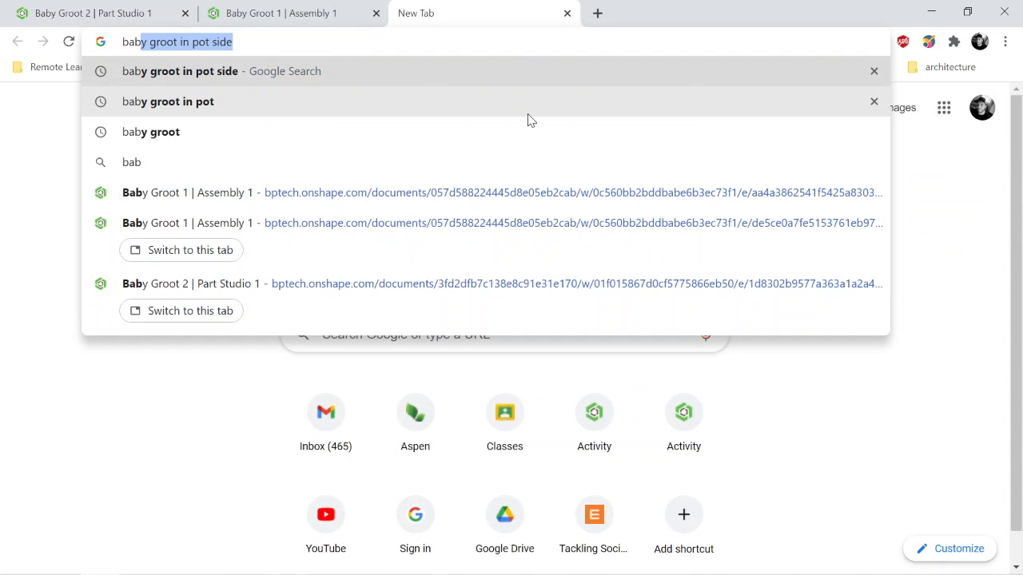
key(Right)
key(BackSpace)
key(BackSpace)
key(BackSpace)
key(BackSpace)
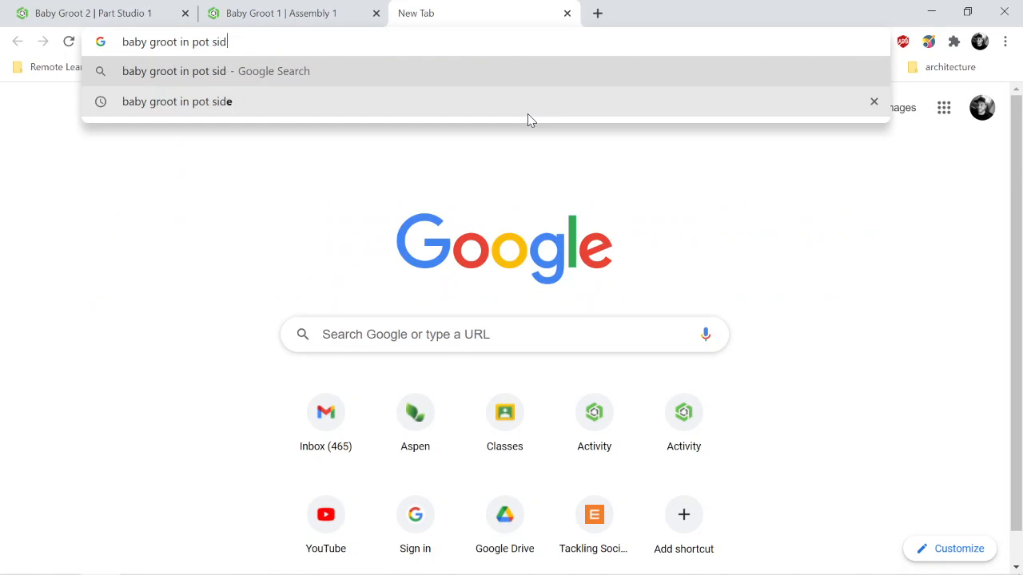
key(Return)
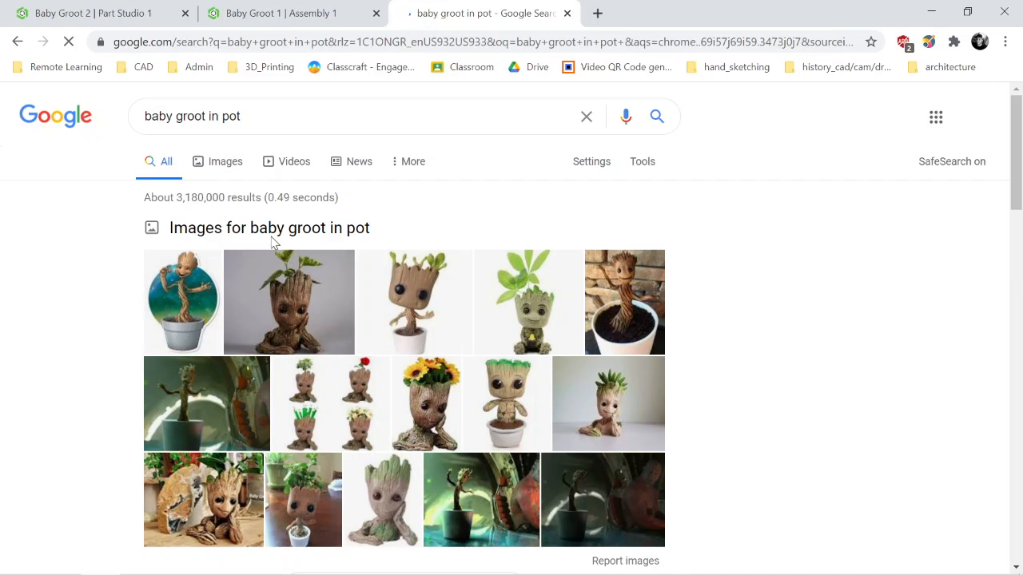
click(221, 164)
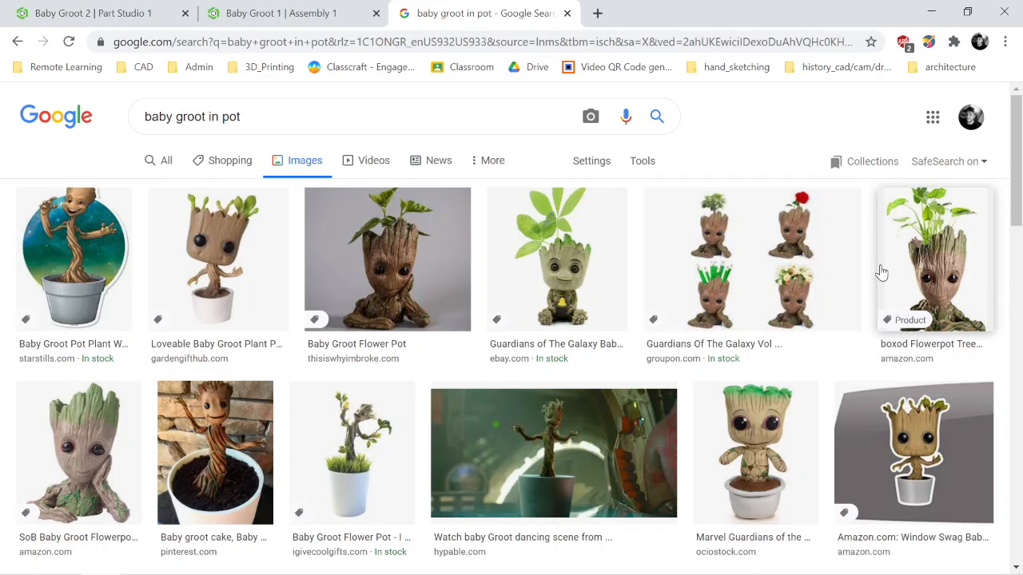
click(727, 282)
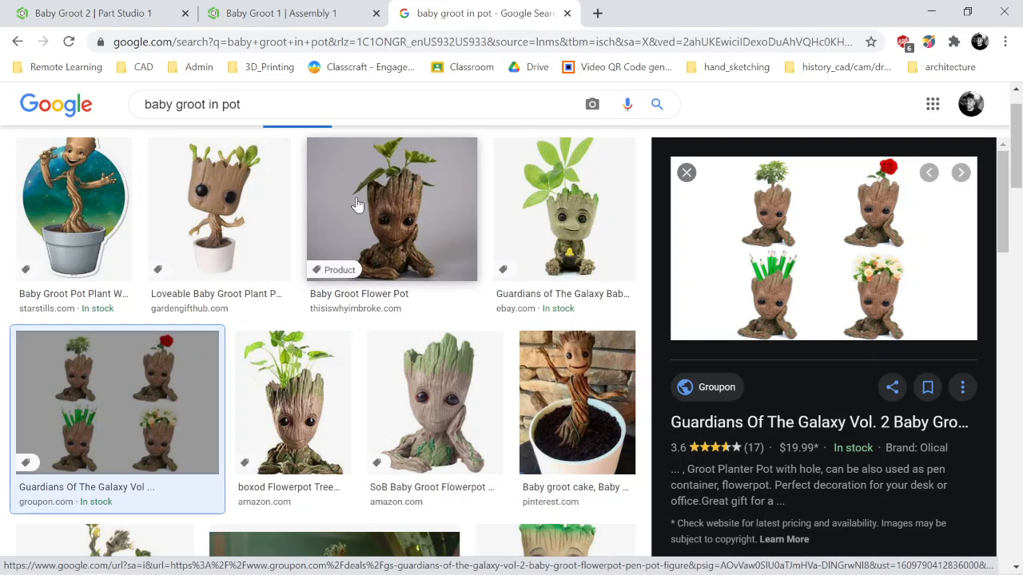
scroll(279, 183, up, 1)
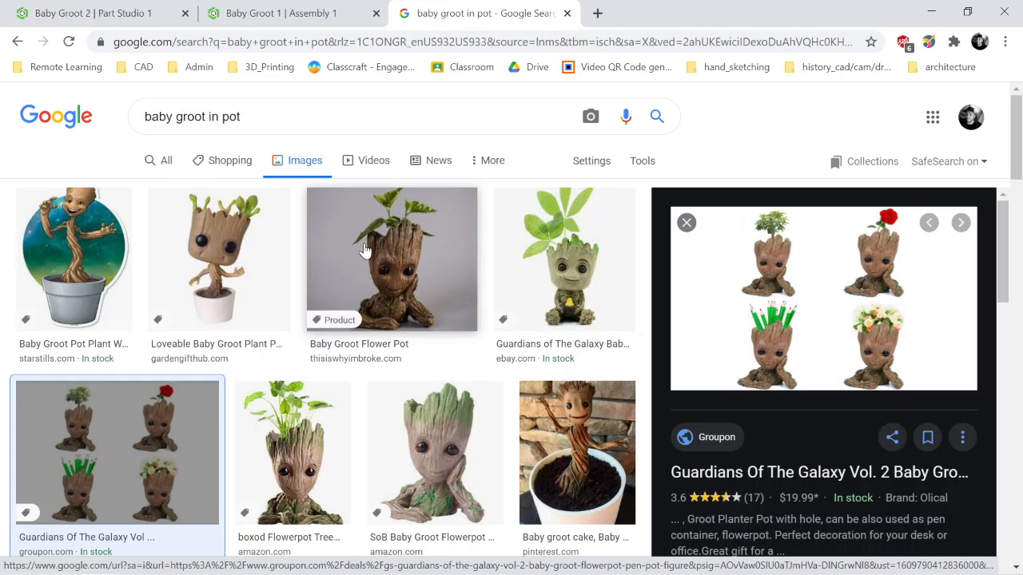
Preview the Baby Groot Flower Pot picture, and examine the head of the finished model in the Baby Groot 1 assembly.
click(425, 260)
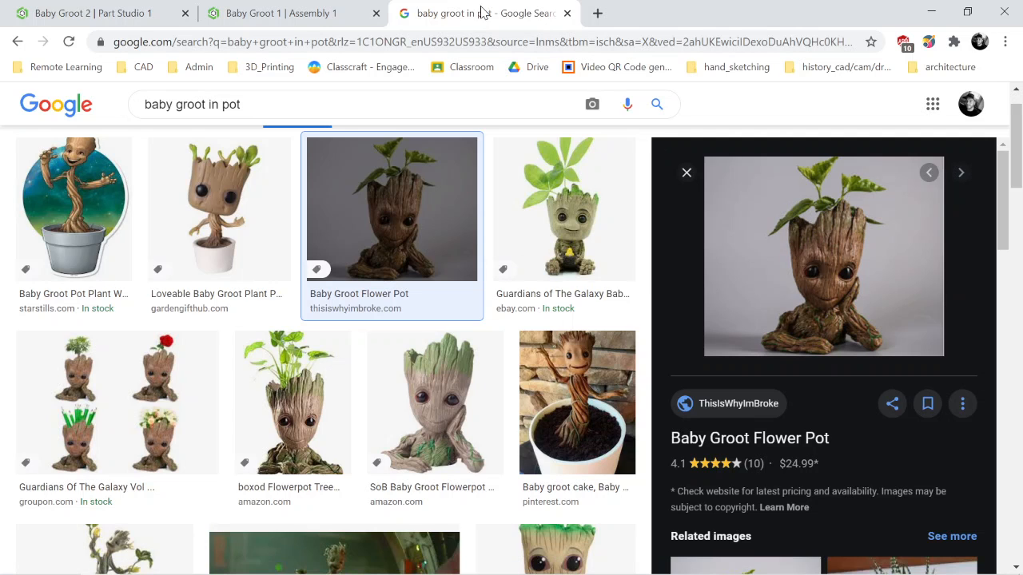
click(320, 10)
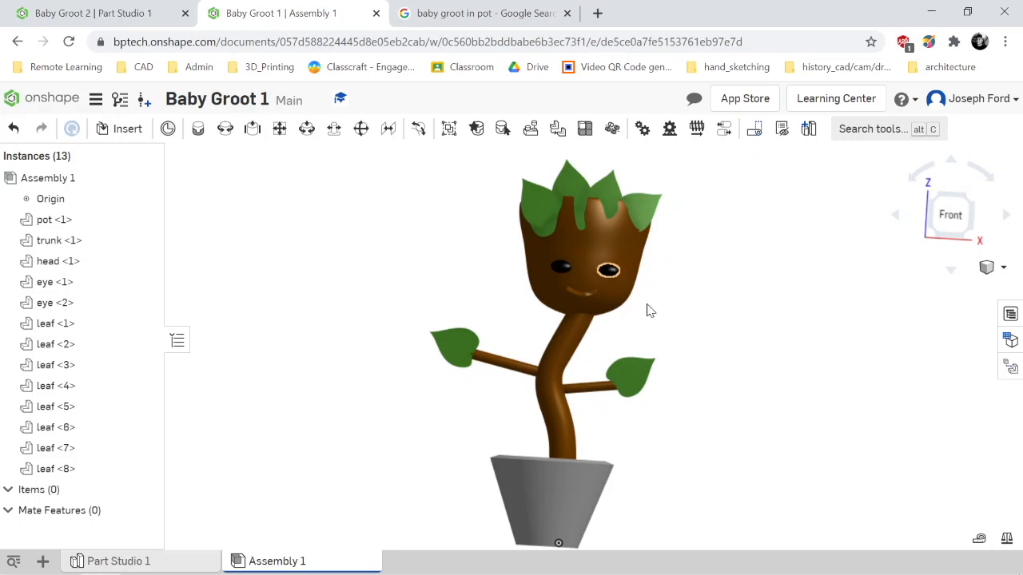
scroll(632, 306, down, 4)
scroll(676, 318, up, 4)
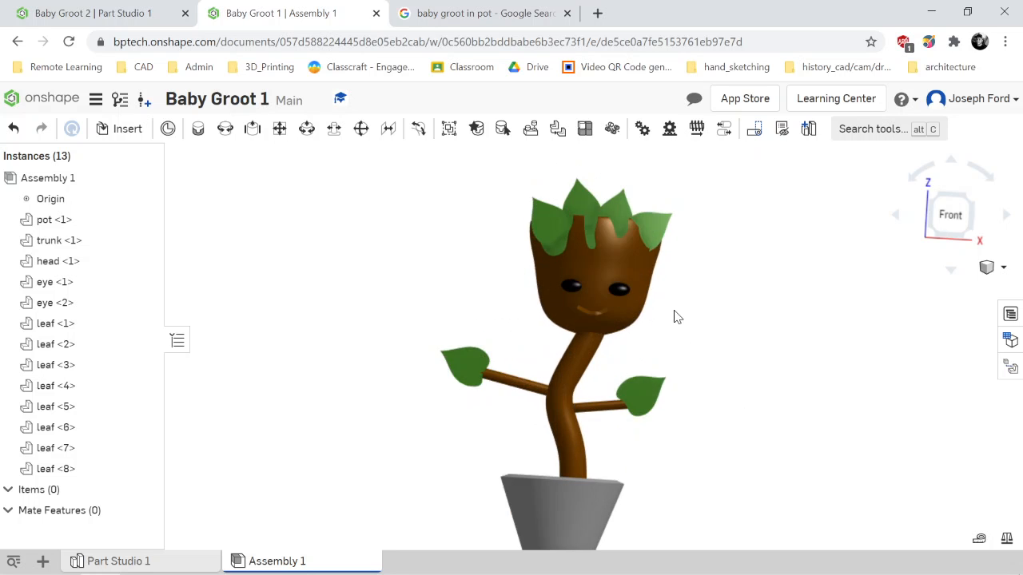
Return to the Baby Groot 2 part studio and start a new sketch on the Front plane.
click(150, 10)
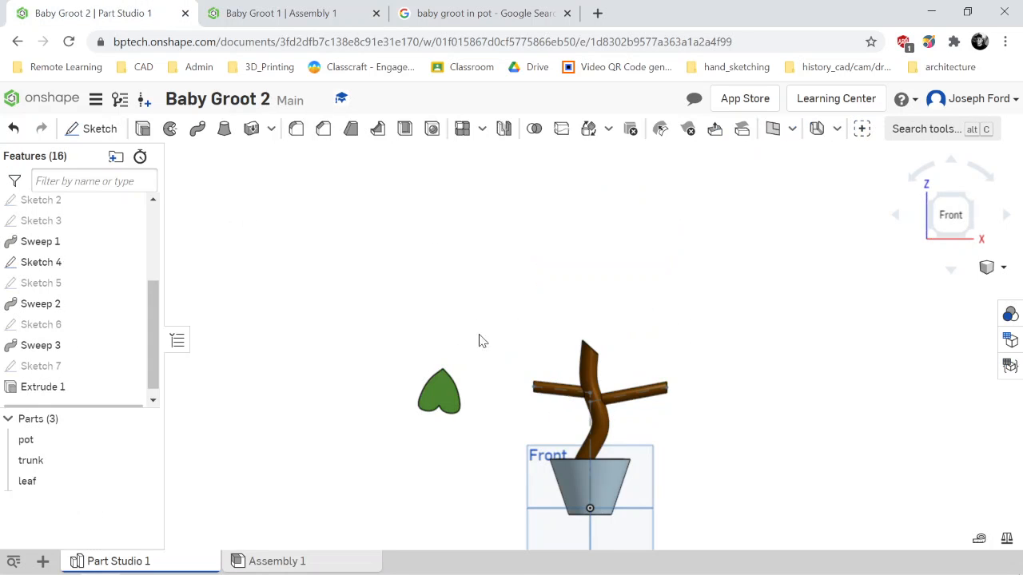
scroll(623, 328, down, 4)
scroll(648, 351, up, 4)
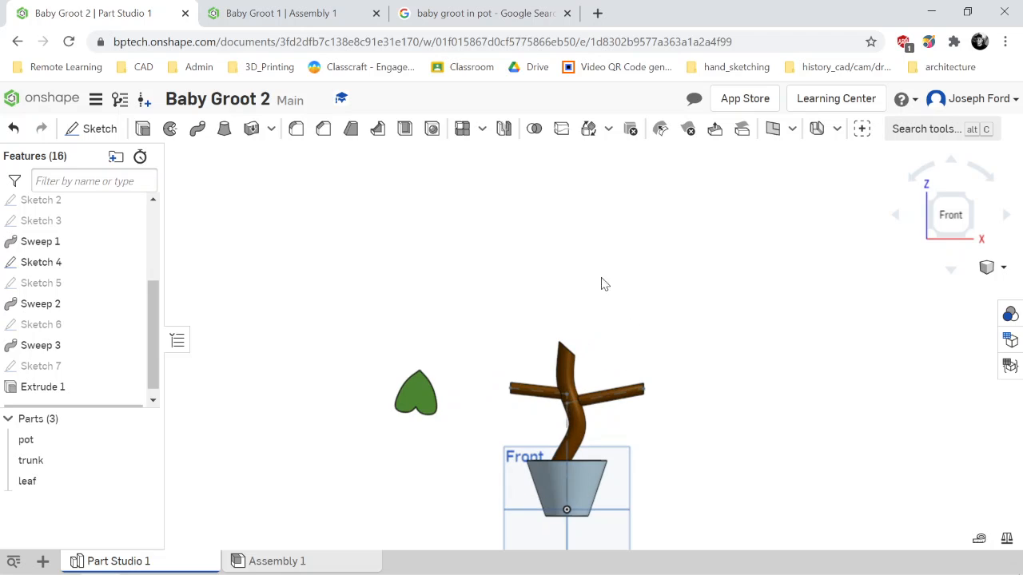
scroll(528, 415, down, 2)
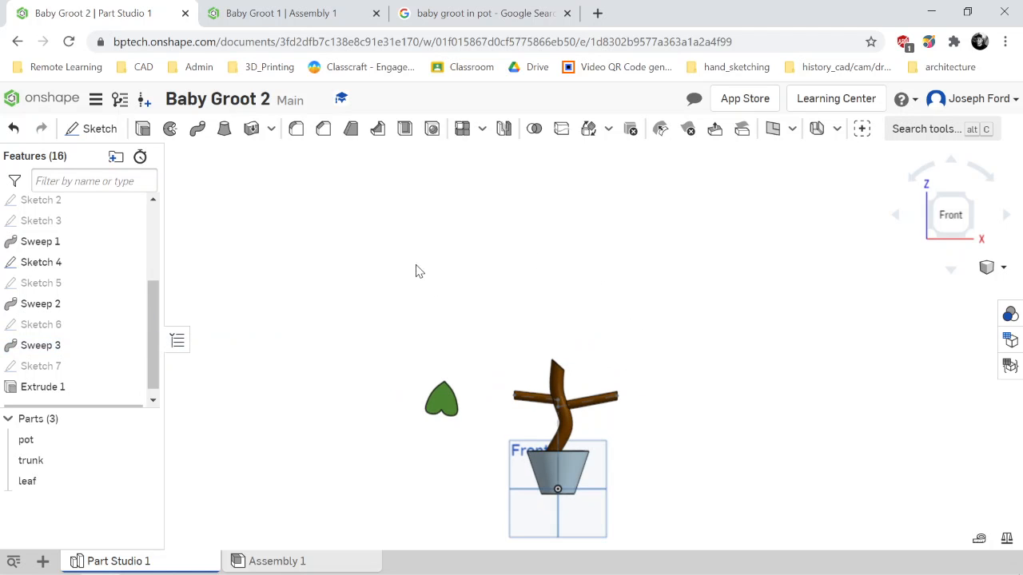
click(102, 132)
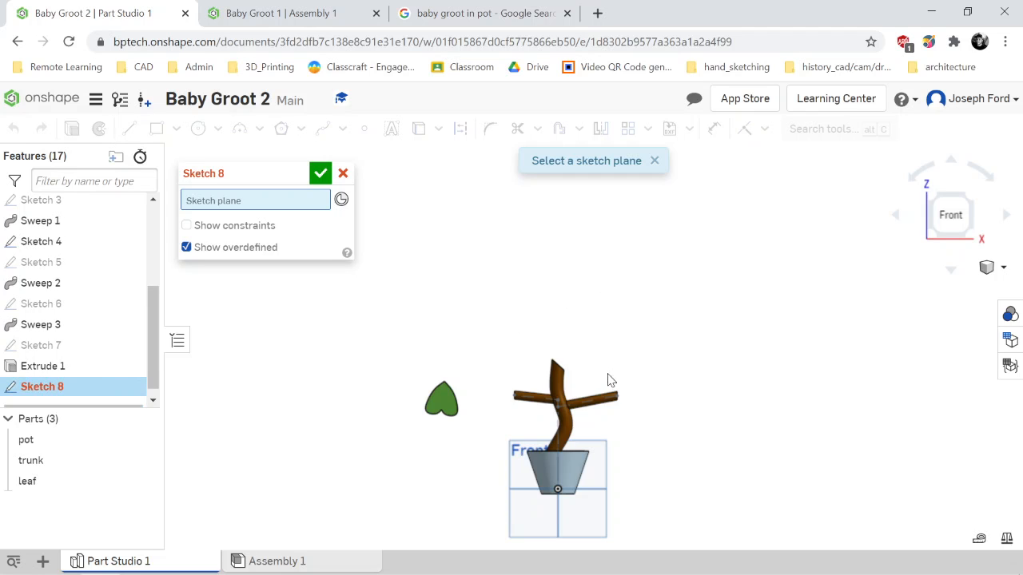
click(517, 454)
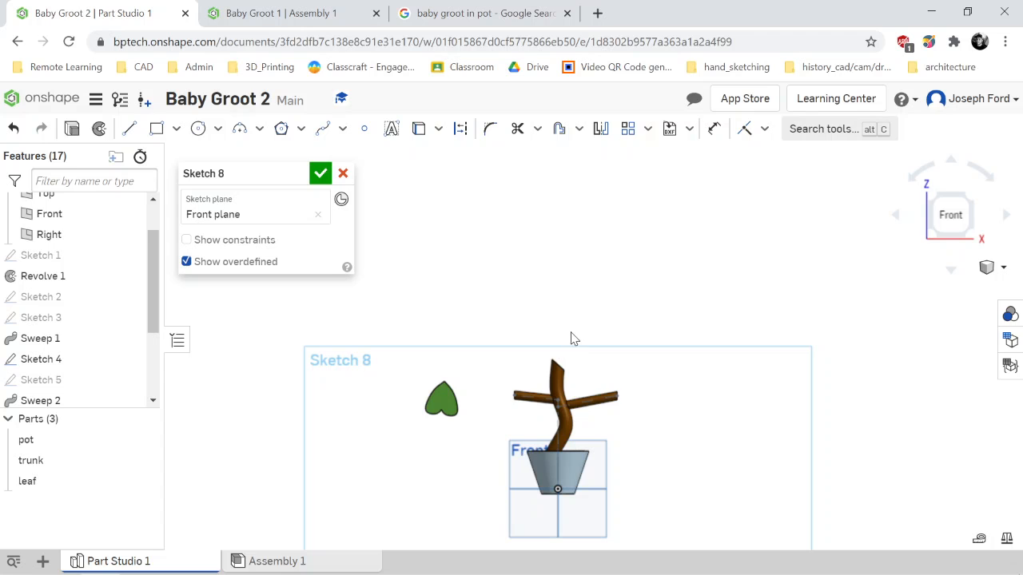
Start a spline just above the trunk's tip, curving outward and up to form the chin and left side of the head.
scroll(570, 381, up, 5)
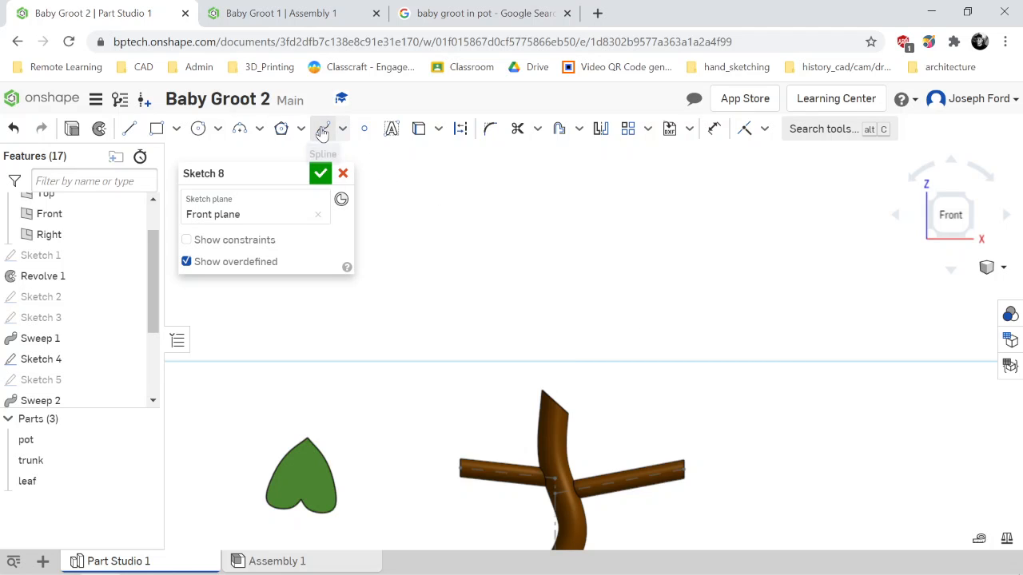
click(322, 131)
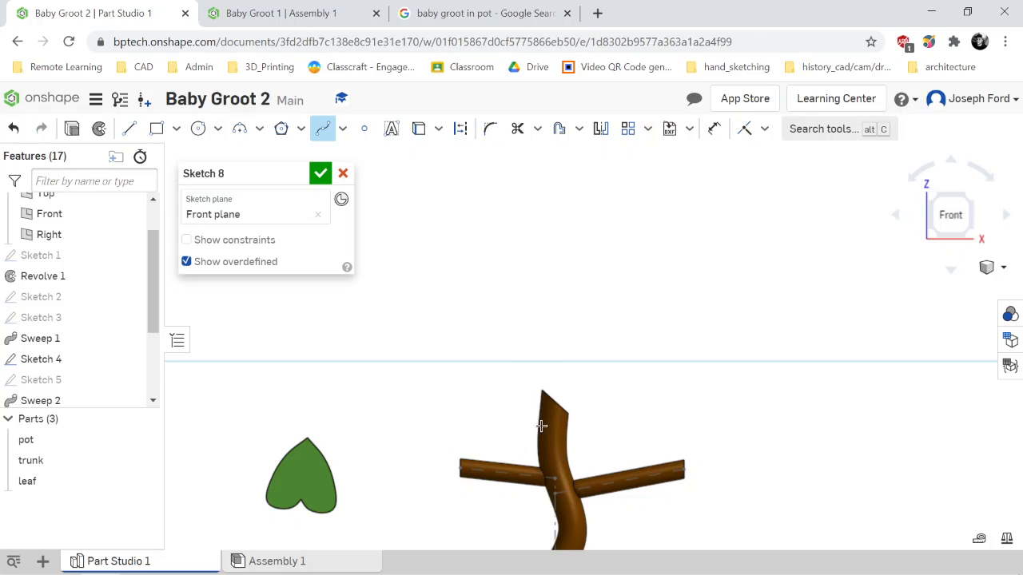
click(555, 364)
click(525, 354)
click(494, 335)
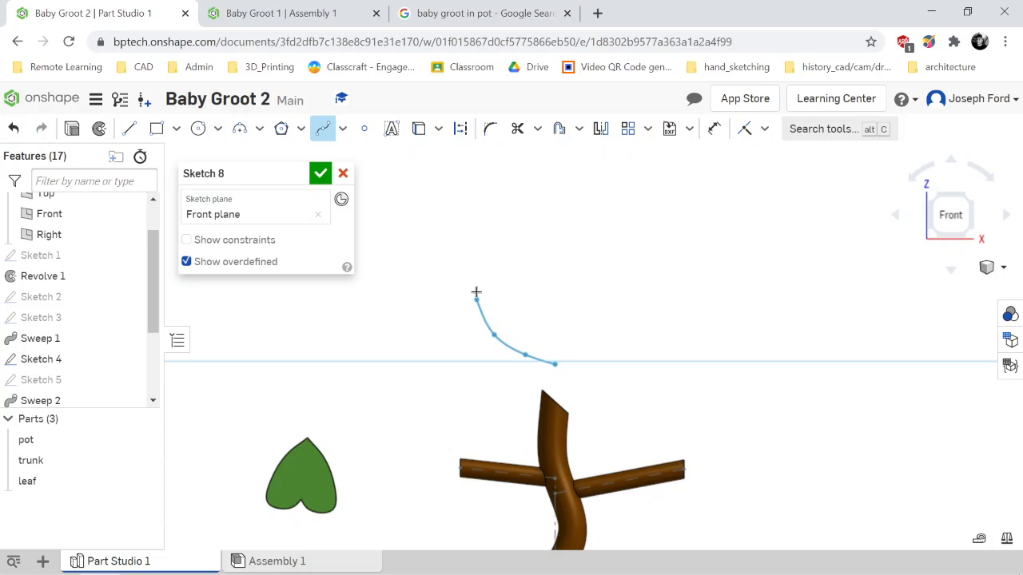
click(476, 299)
click(472, 237)
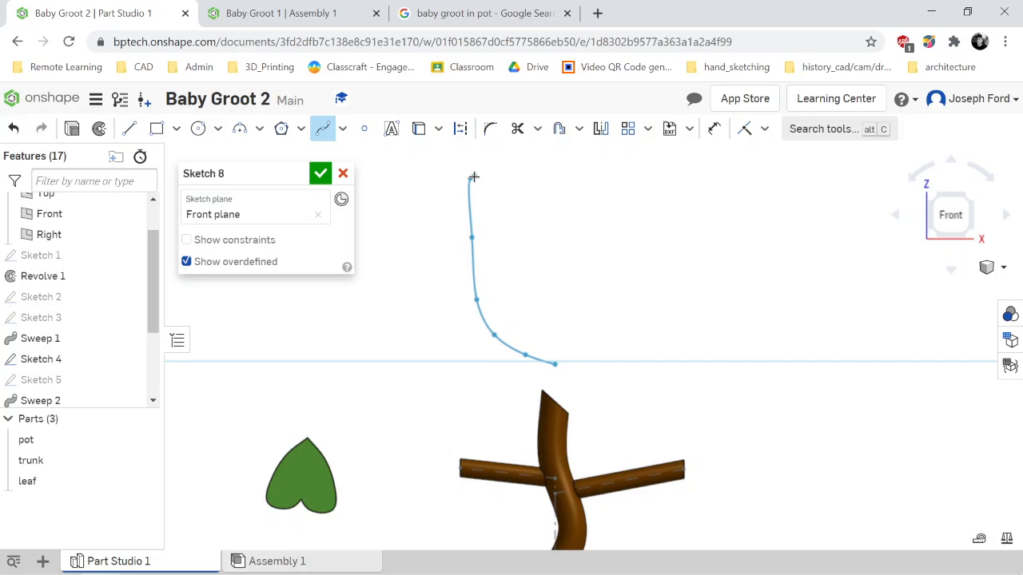
Continue the head spline across the top with rounded, uneven peaks and dips that form the jagged crown.
scroll(473, 172, down, 4)
scroll(476, 168, up, 1)
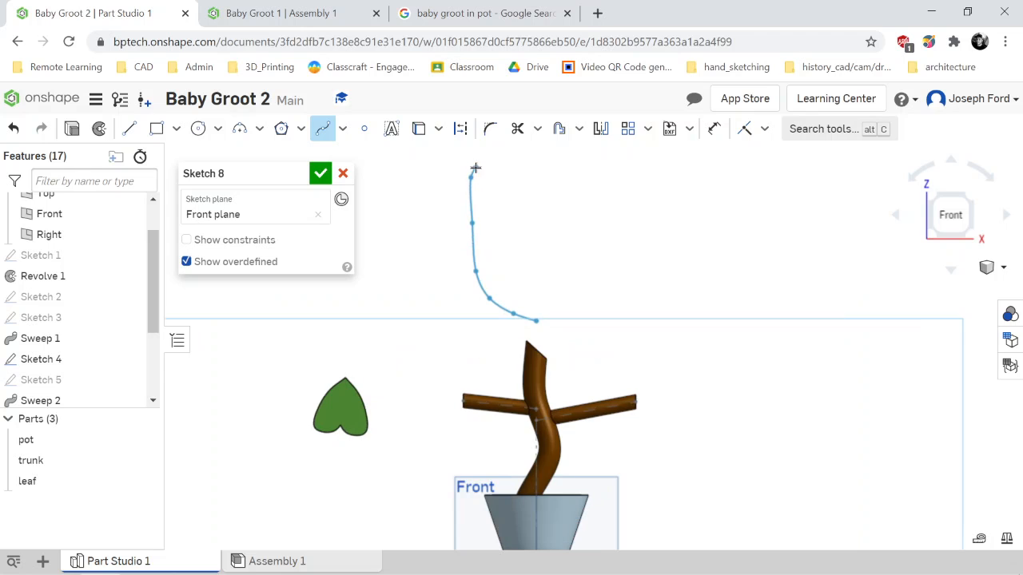
scroll(483, 194, down, 2)
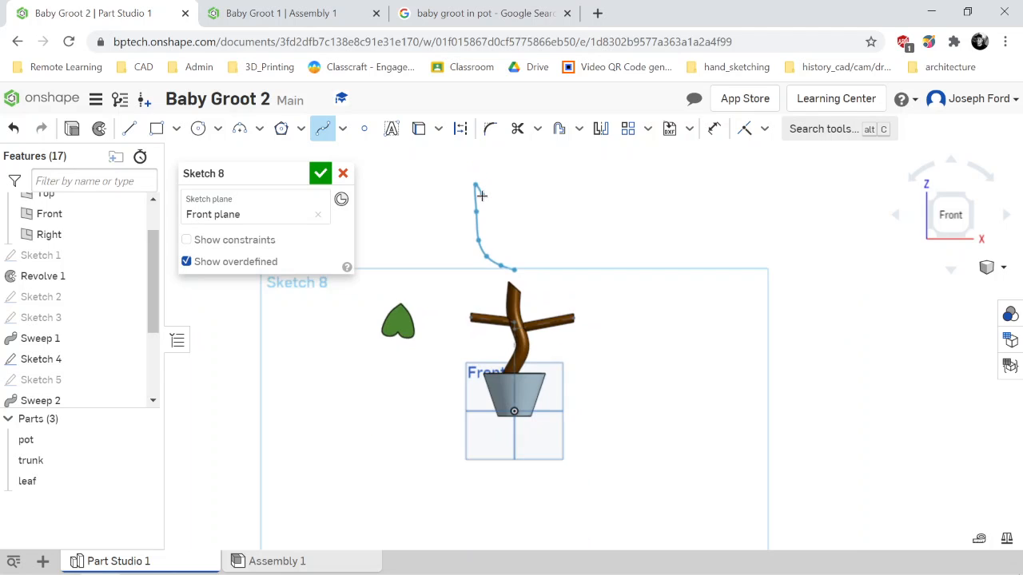
scroll(481, 195, up, 3)
click(481, 195)
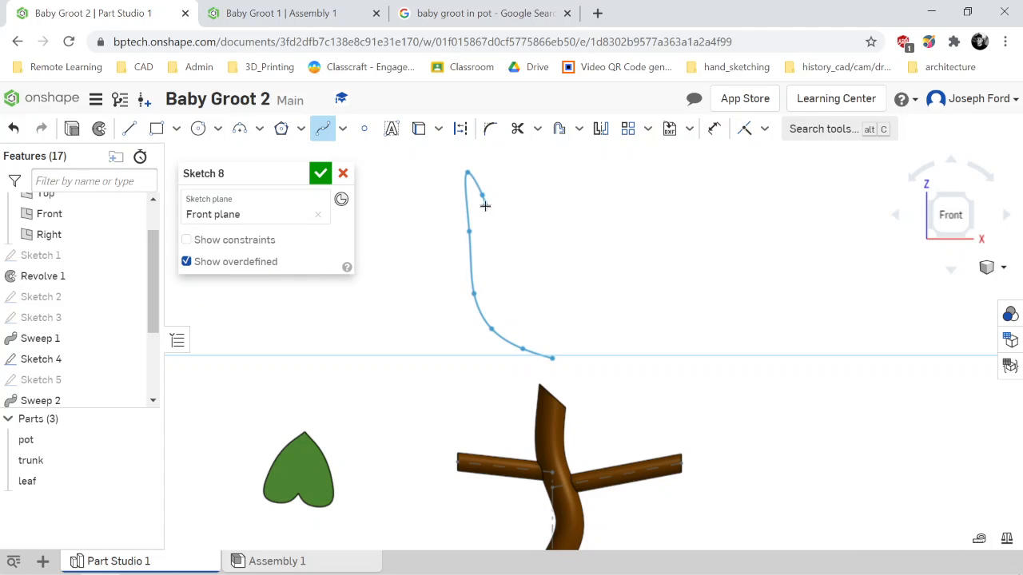
click(485, 205)
click(495, 206)
click(504, 183)
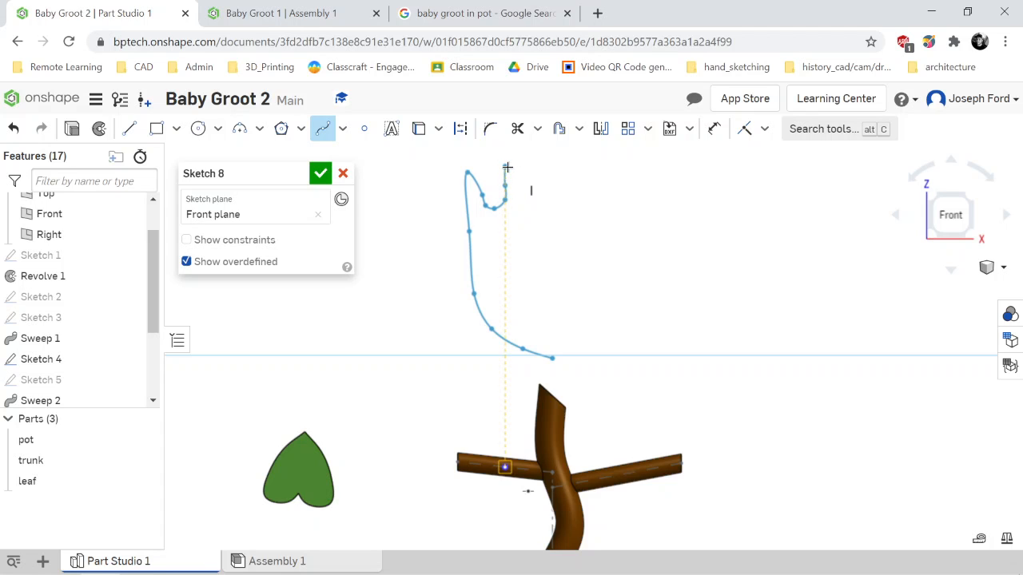
click(515, 157)
click(523, 181)
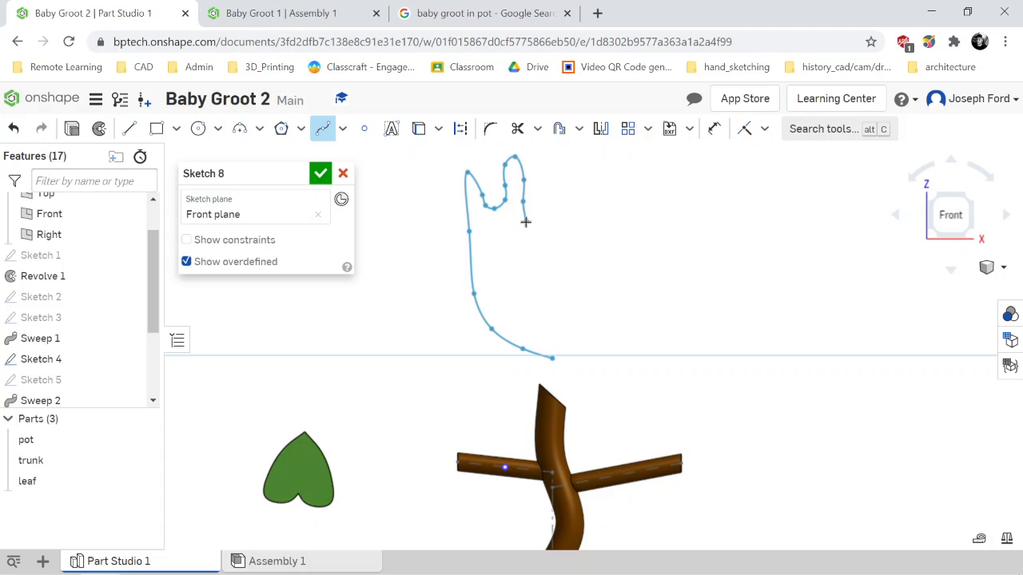
click(539, 218)
click(546, 171)
click(561, 169)
click(567, 179)
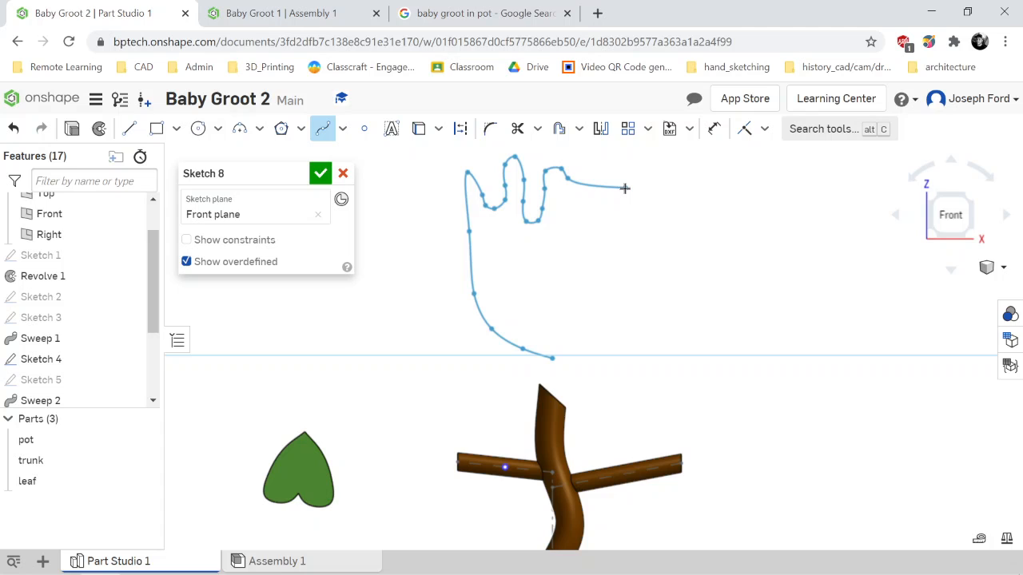
Finish the head profile spline and sketch a vertical line about 5.69 long from its lower endpoint up past its last upper curve.
key(Escape)
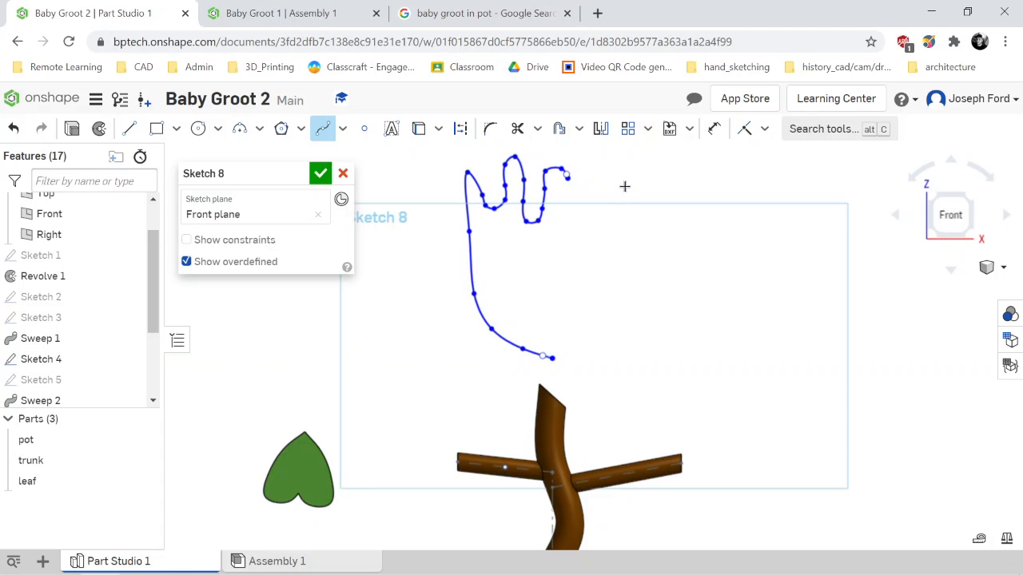
key(l)
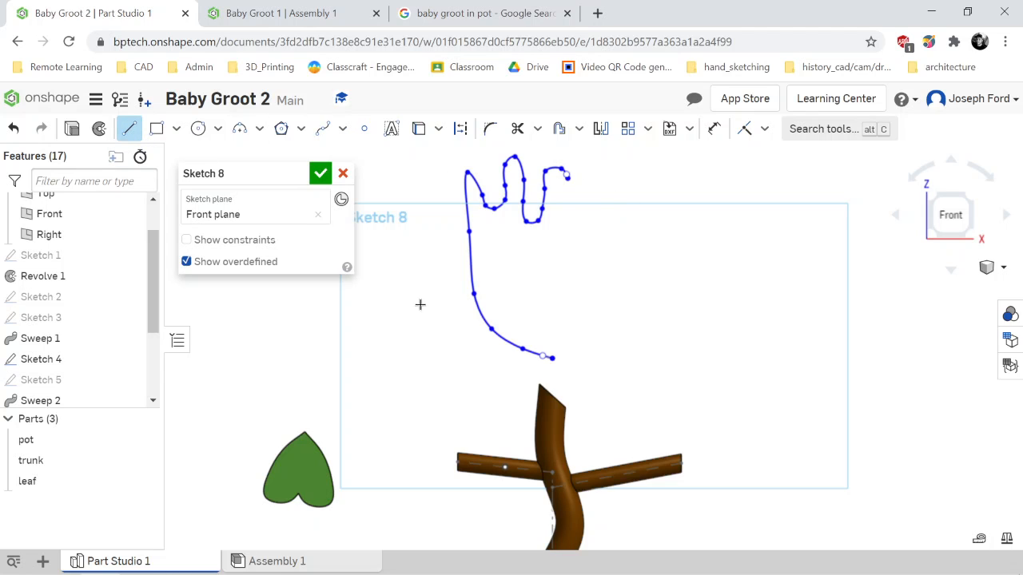
click(551, 359)
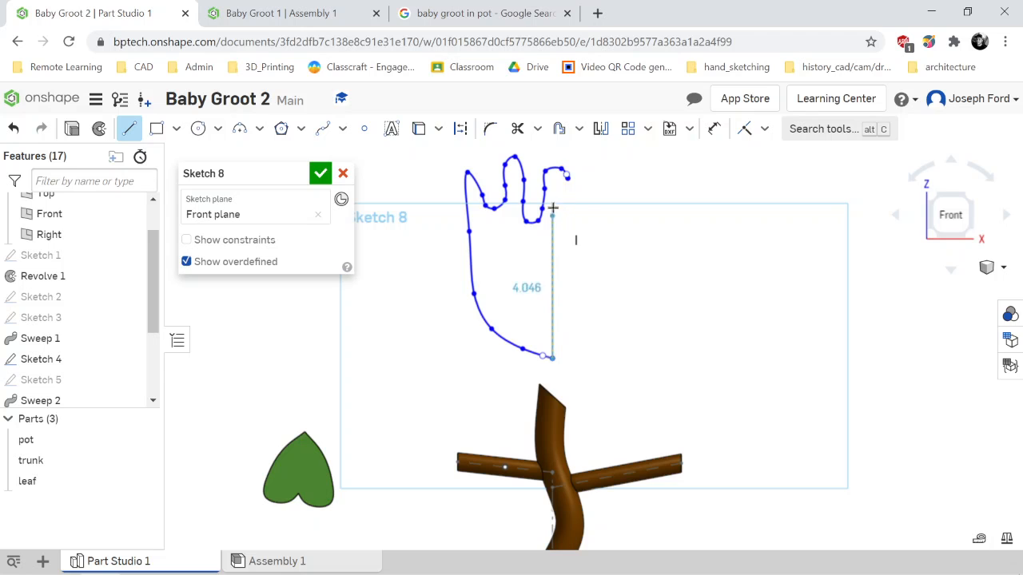
scroll(552, 158, up, 3)
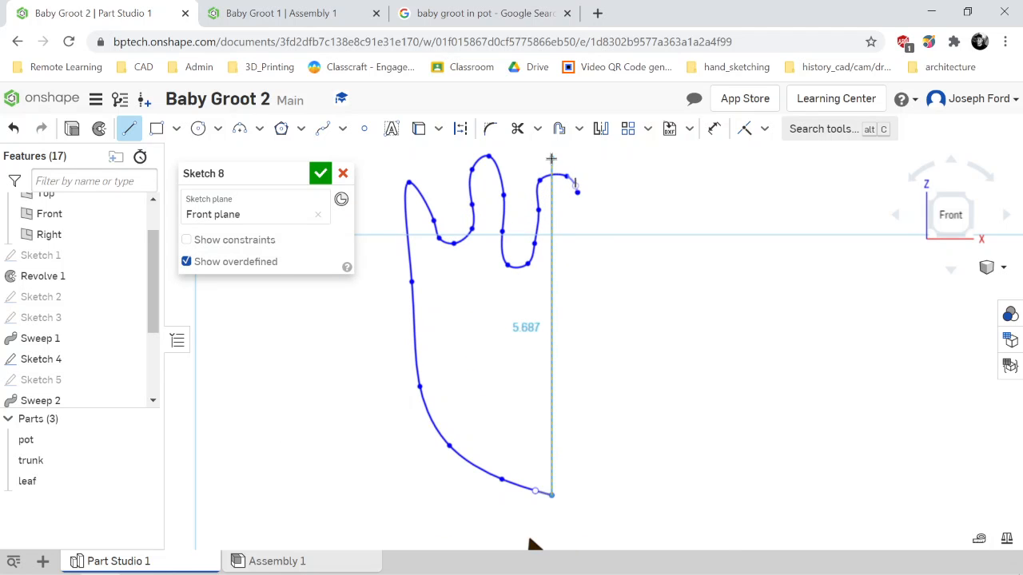
click(551, 158)
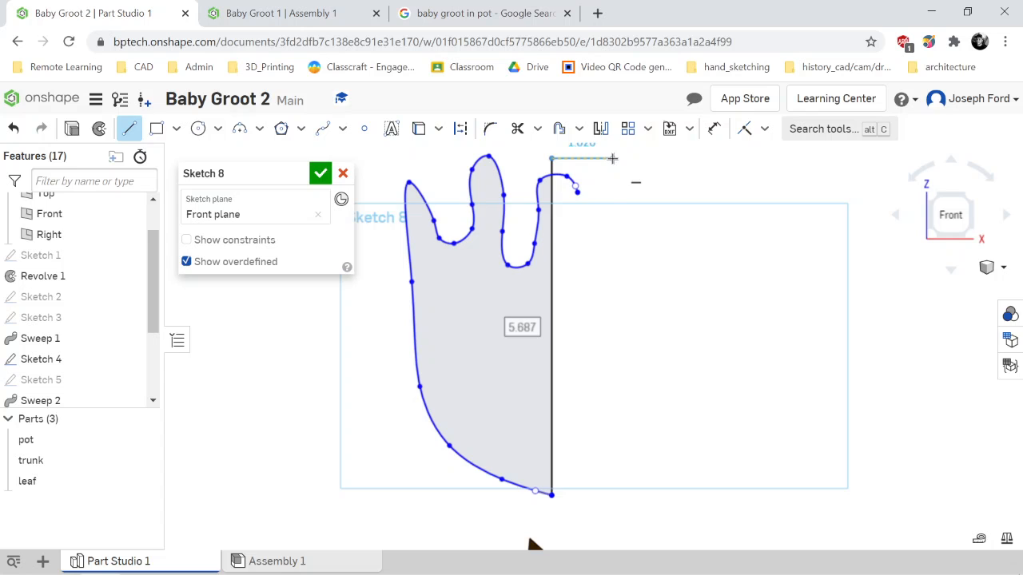
key(Escape)
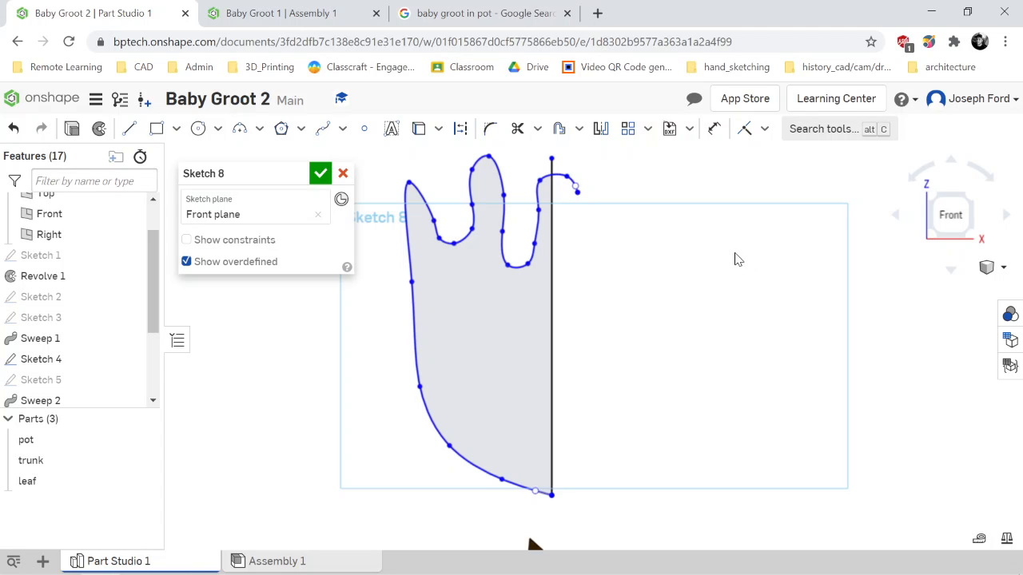
Trim the vertical line's overhang above the spline and the part of the spline extending beyond the line.
key(m)
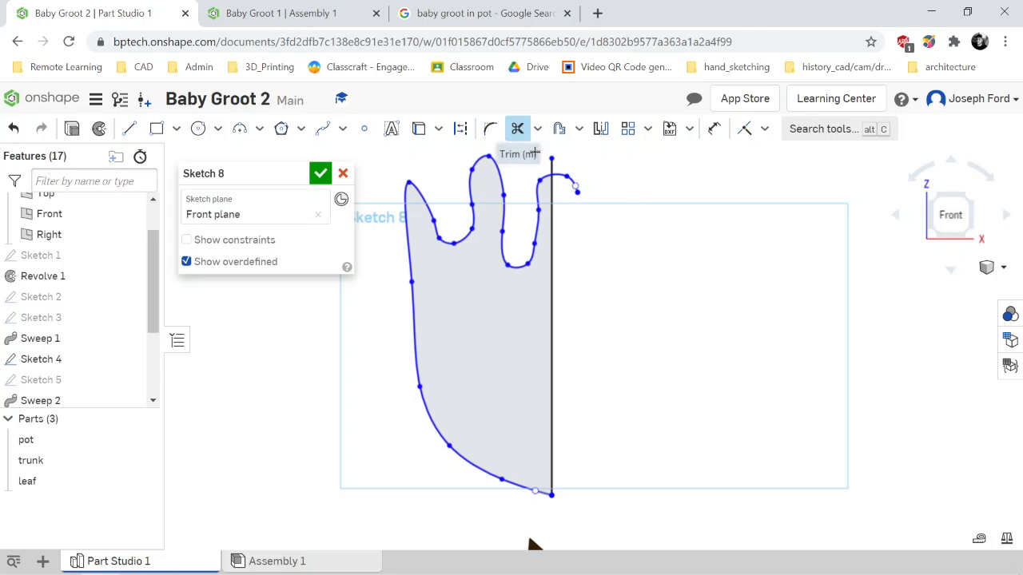
scroll(551, 170, up, 3)
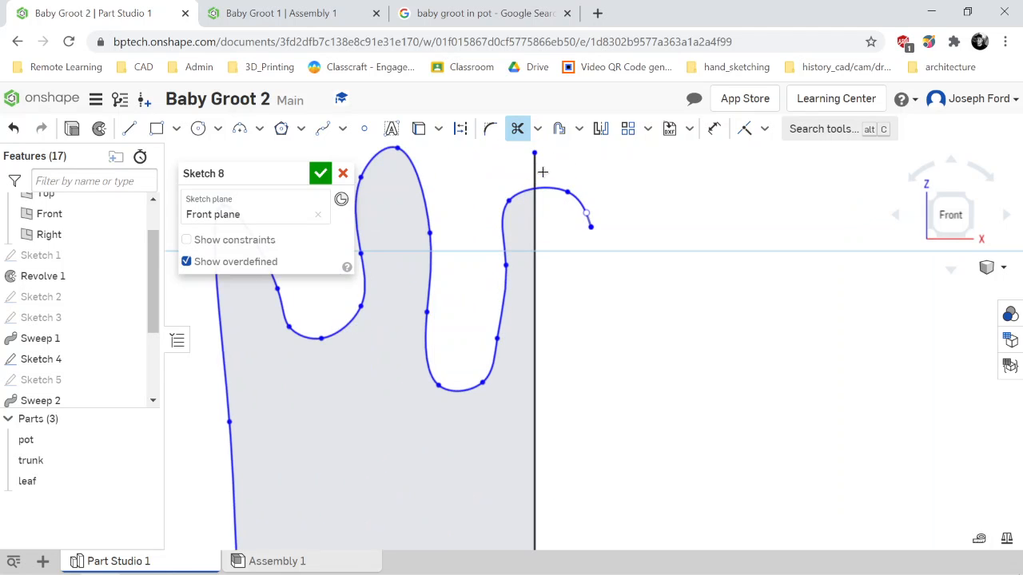
click(535, 170)
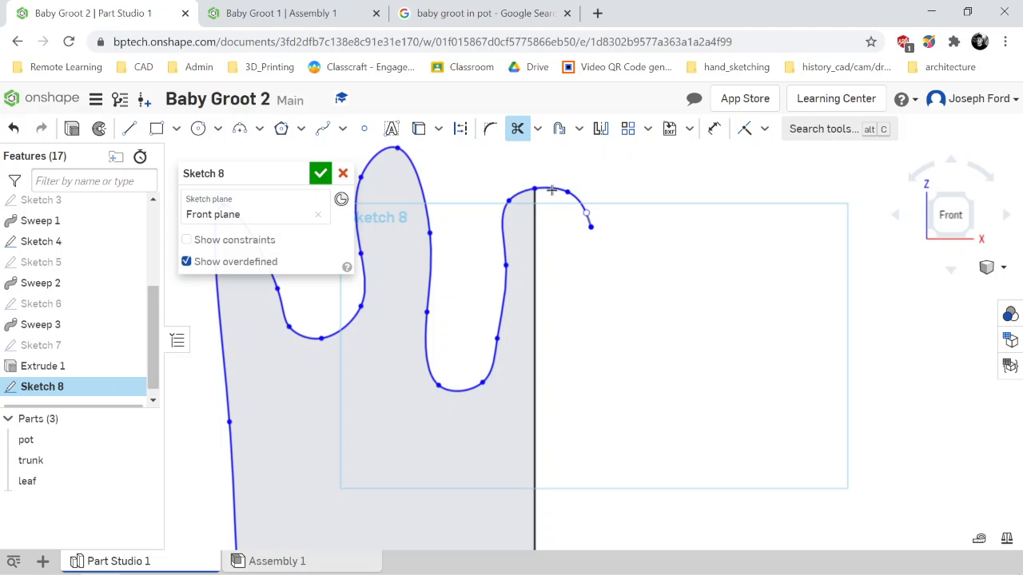
click(551, 190)
scroll(479, 404, down, 5)
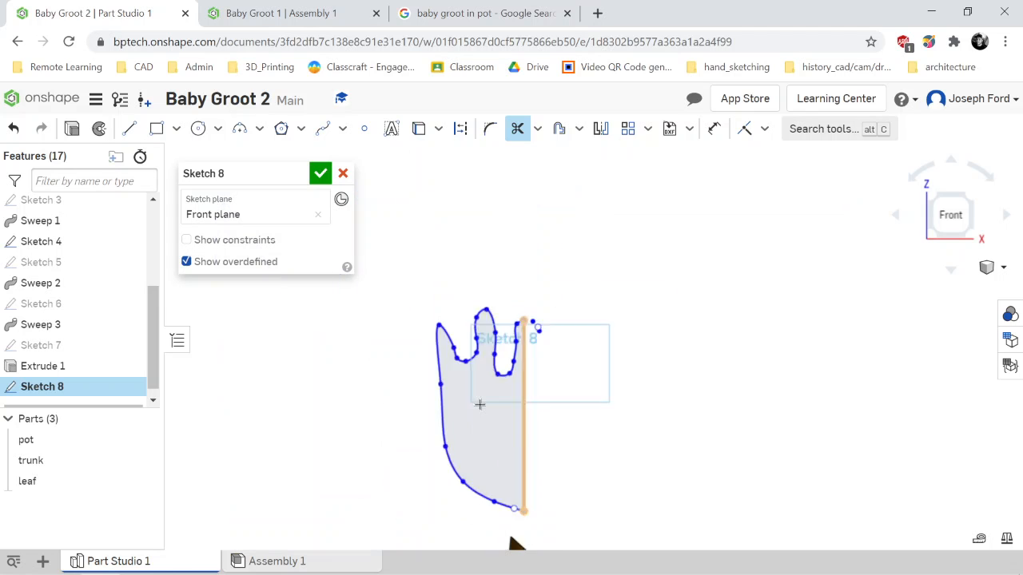
scroll(479, 464, up, 5)
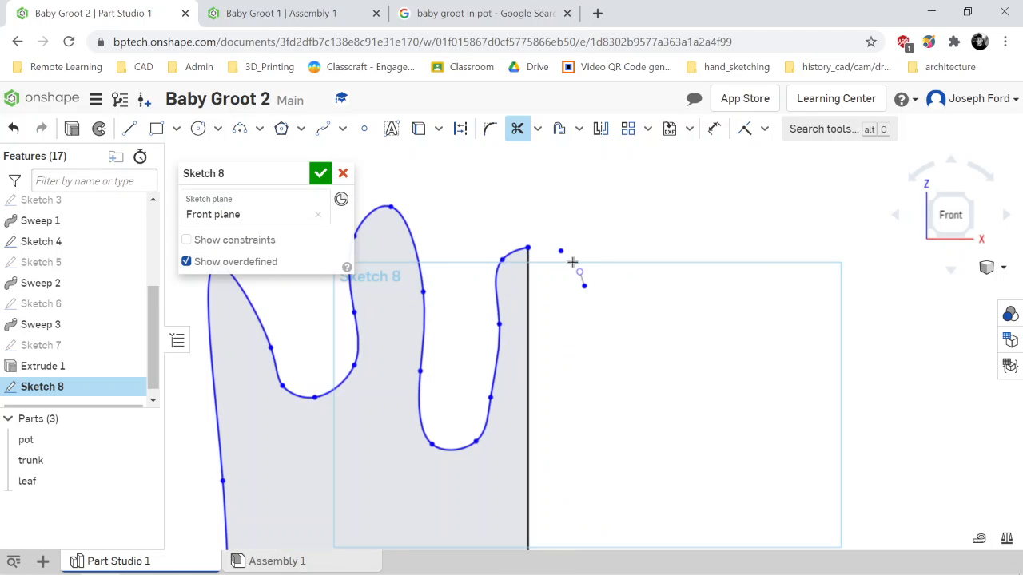
scroll(413, 411, down, 4)
scroll(397, 481, up, 2)
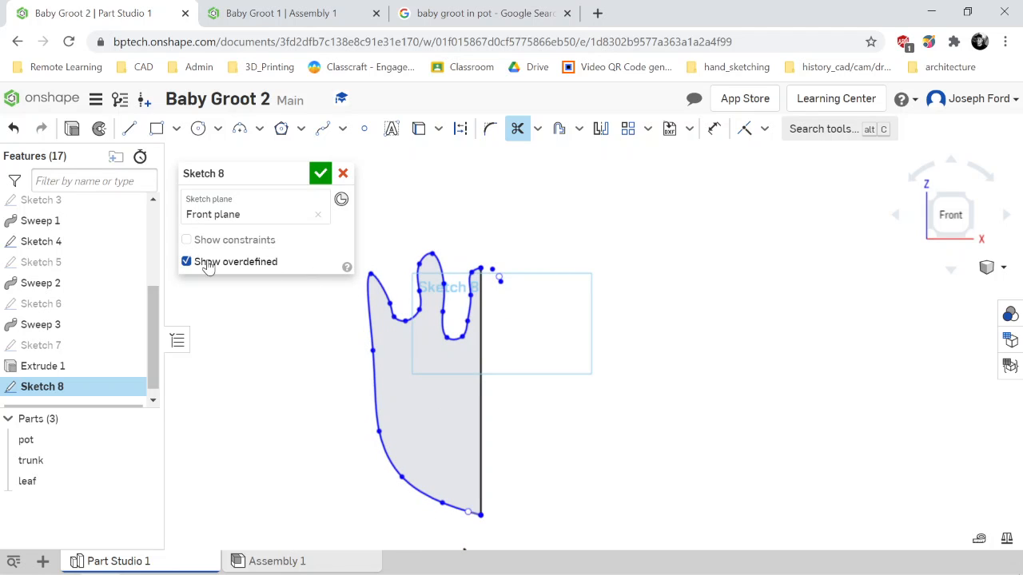
Revolve the trimmed half-profile fully around its vertical line as a new solid part.
click(101, 132)
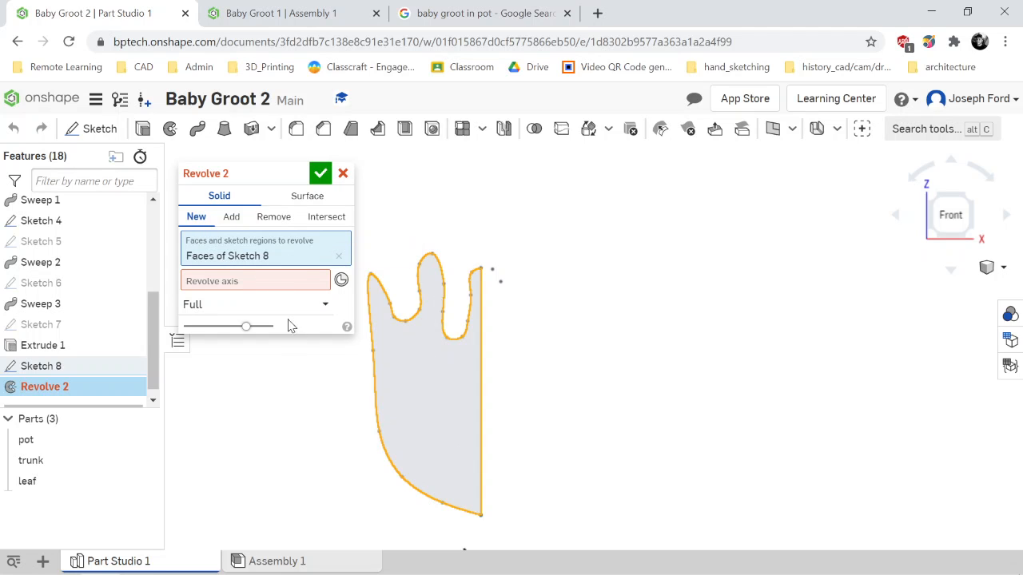
click(211, 283)
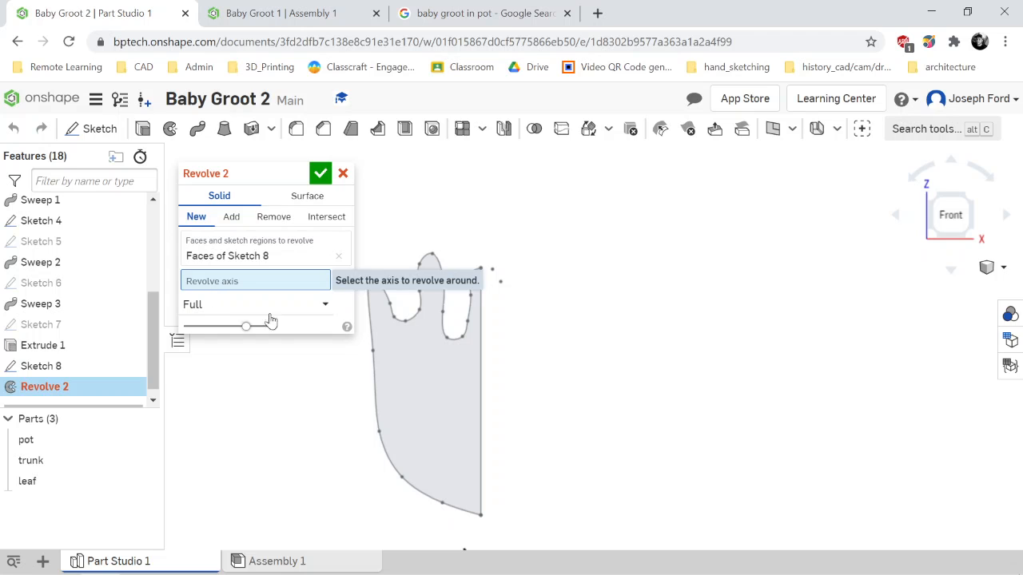
click(480, 445)
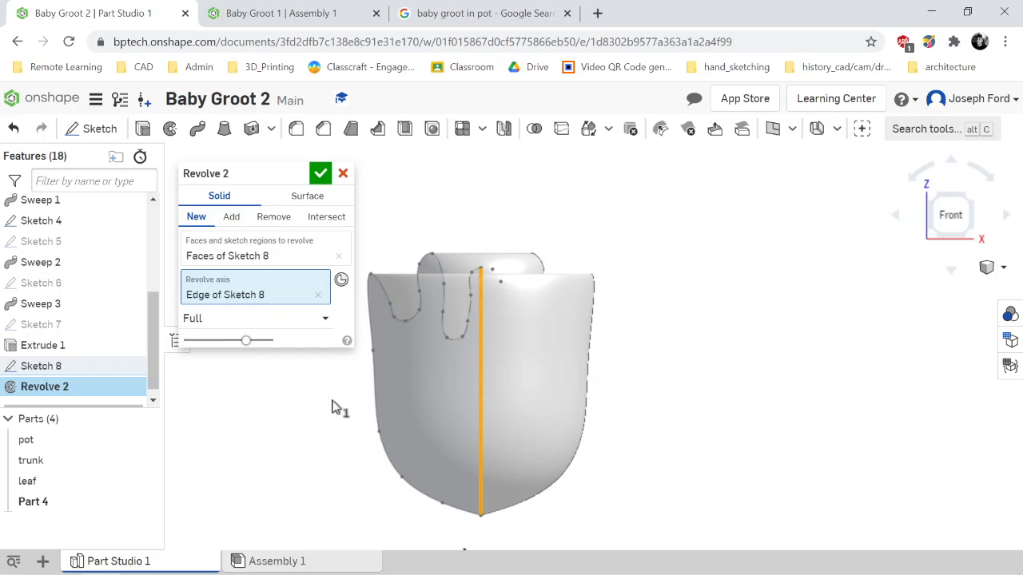
click(320, 172)
Examine the revolved head from the top, at an angle and from the front, above the trunk.
scroll(487, 455, down, 3)
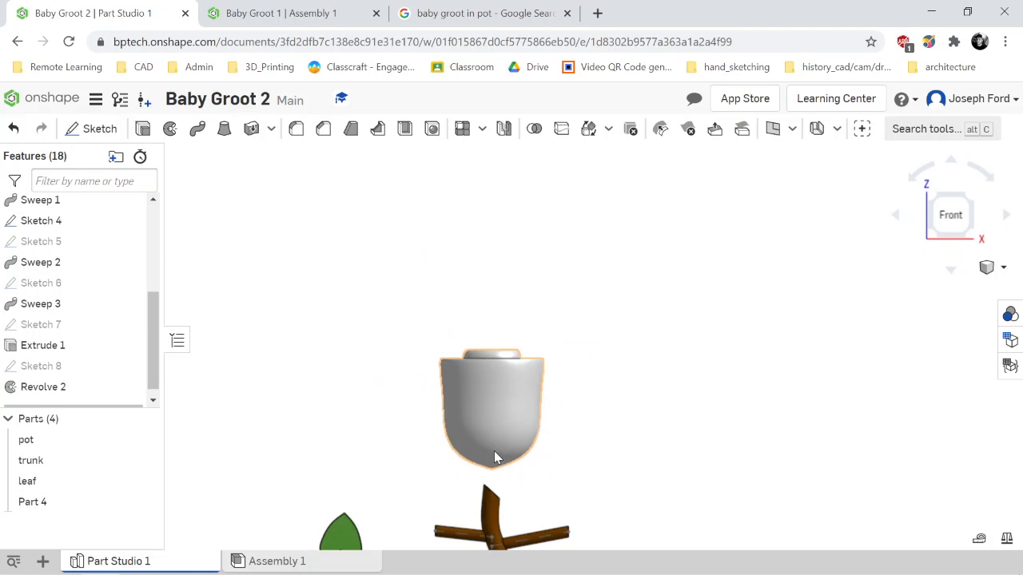
scroll(483, 510, up, 2)
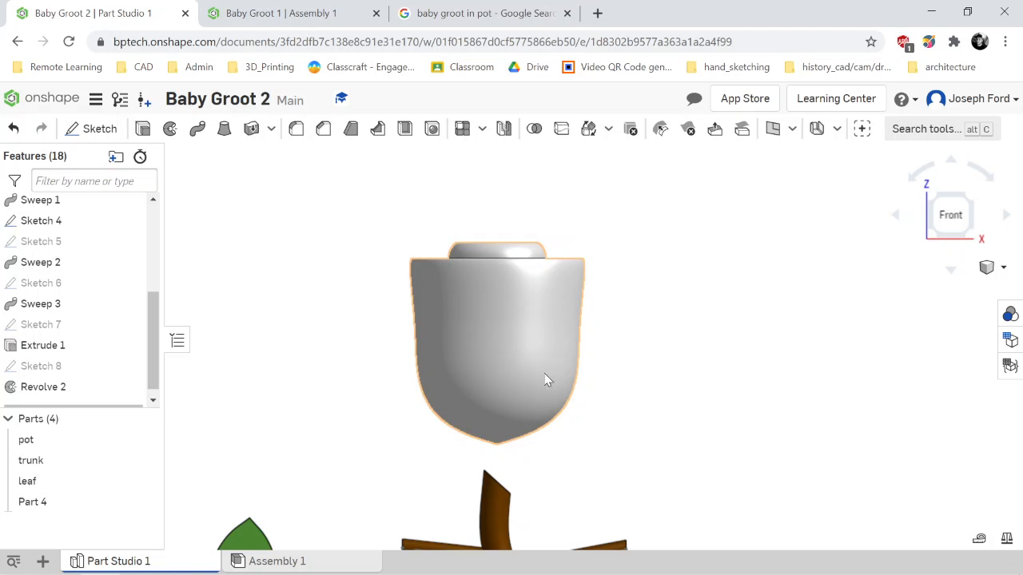
key(shift+5)
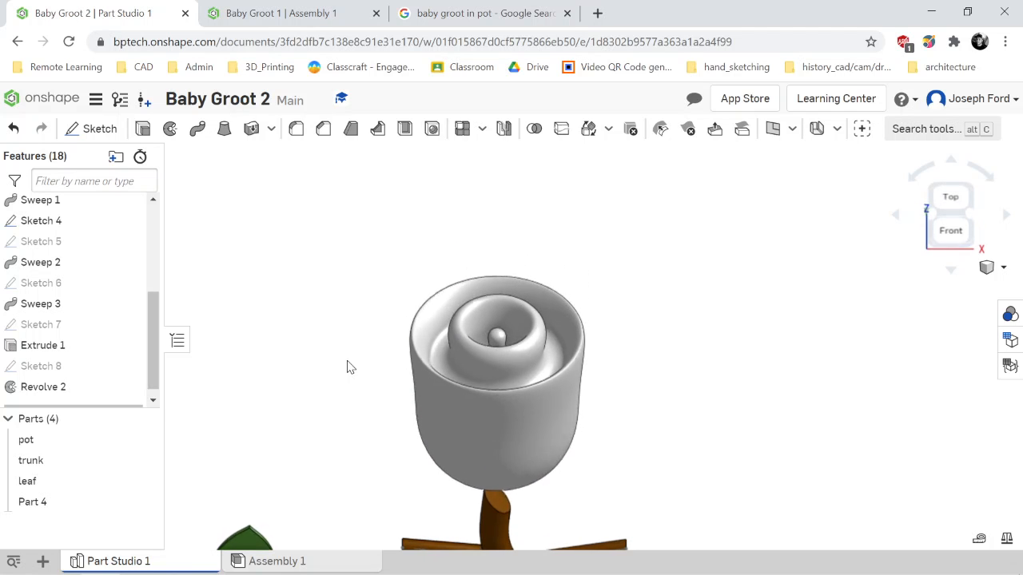
key(Up)
key(Up)
key(Up)
key(Down)
key(Down)
key(Down)
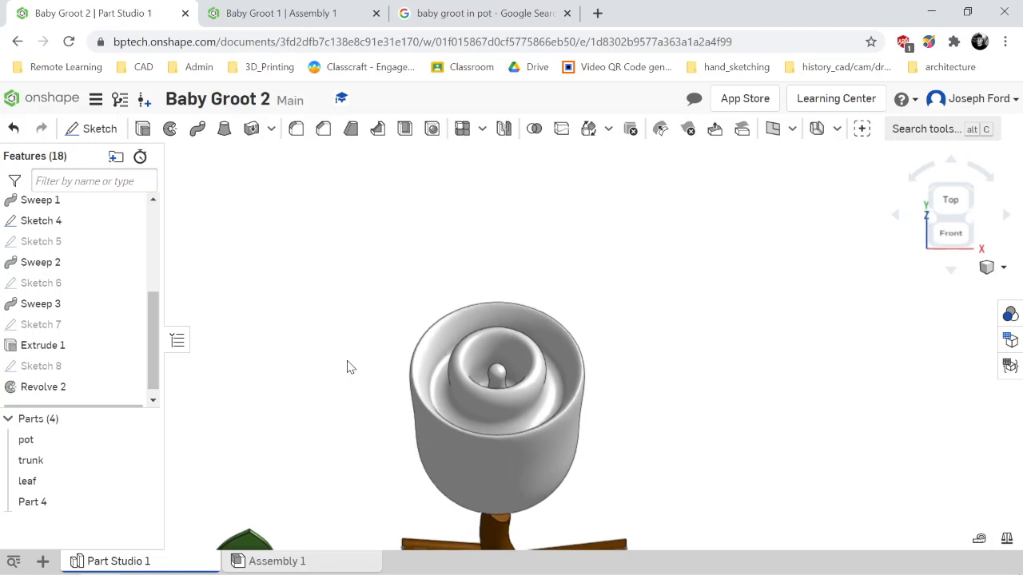
scroll(366, 388, down, 5)
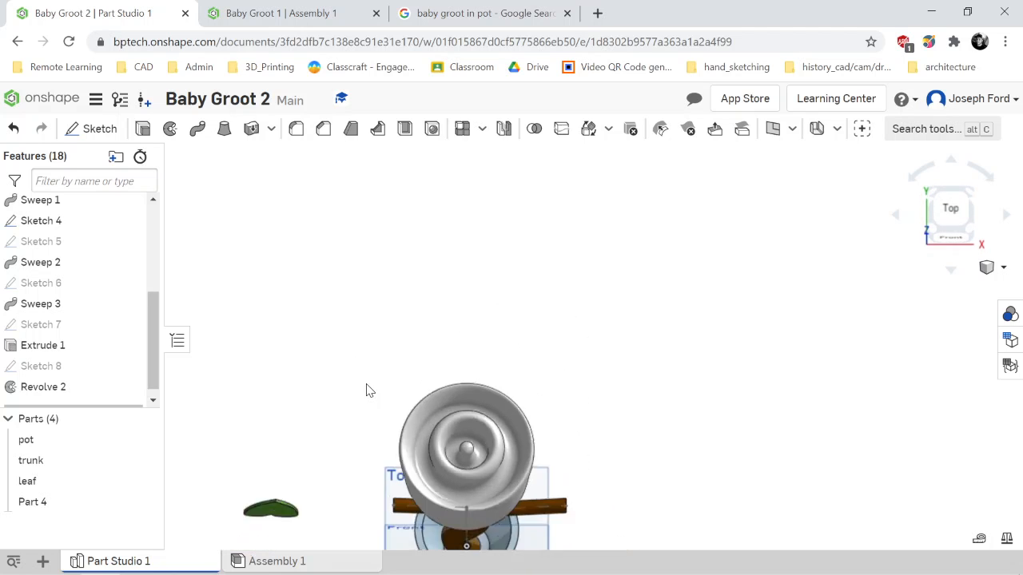
key(Up)
key(Up)
key(Up)
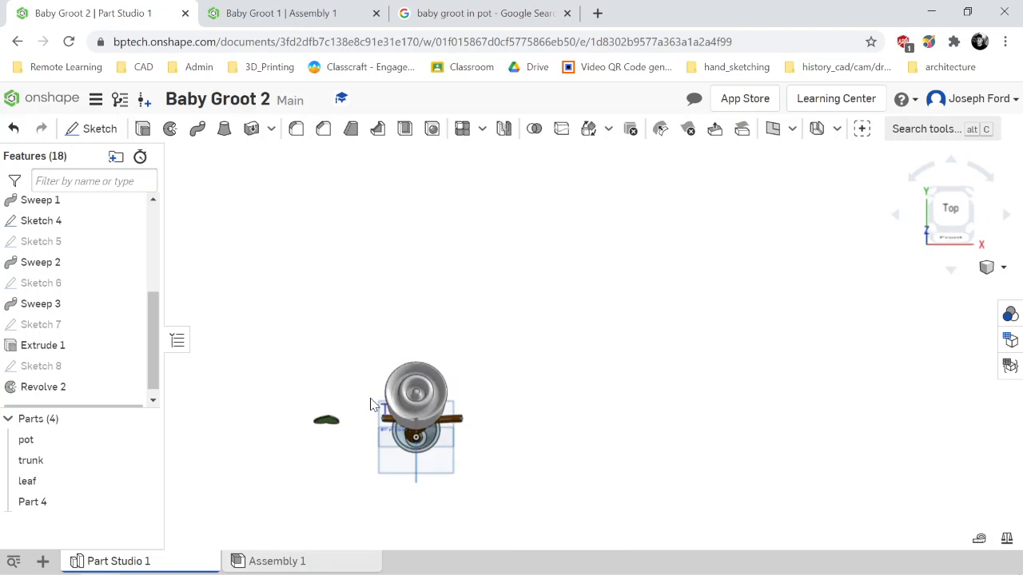
key(Down)
key(Down)
key(Down)
scroll(397, 421, up, 5)
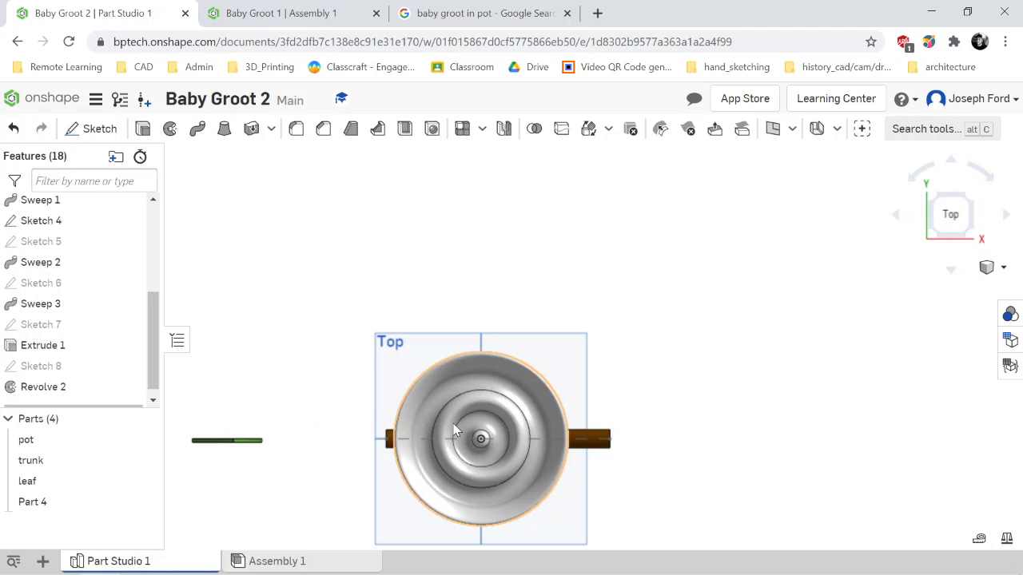
key(Up)
key(Up)
key(Up)
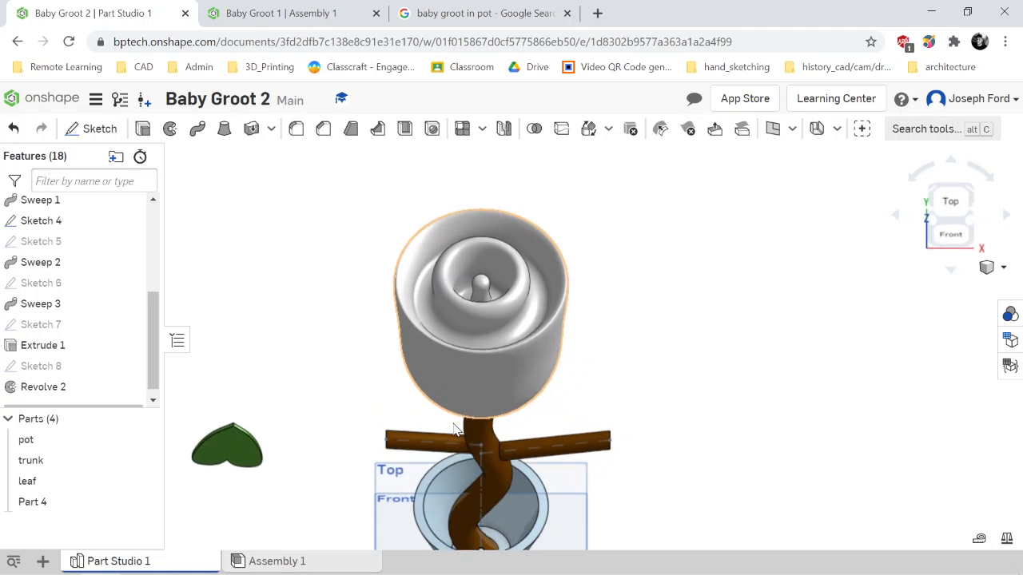
key(Up)
key(Up)
key(Up)
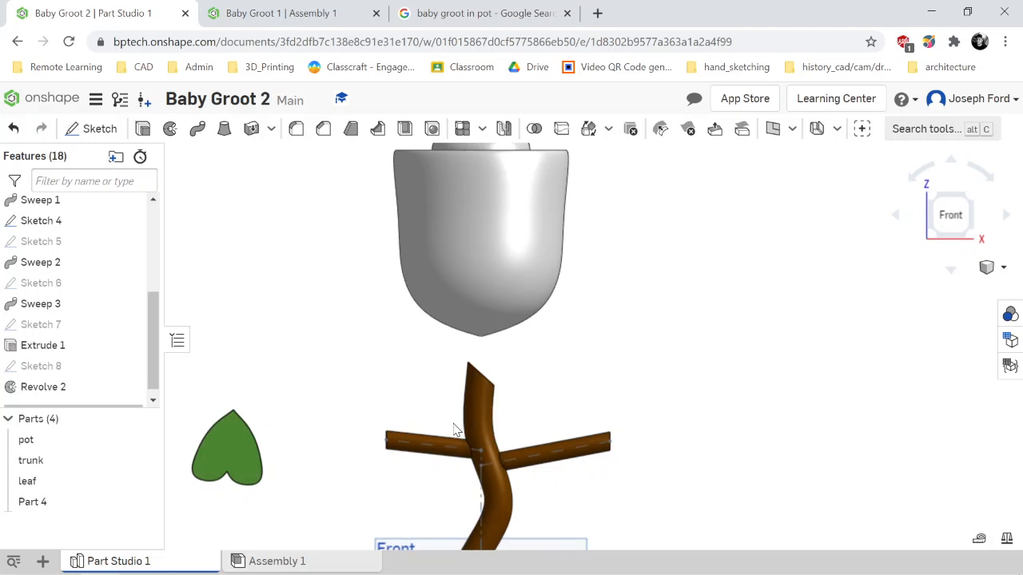
scroll(527, 263, down, 5)
scroll(527, 201, up, 4)
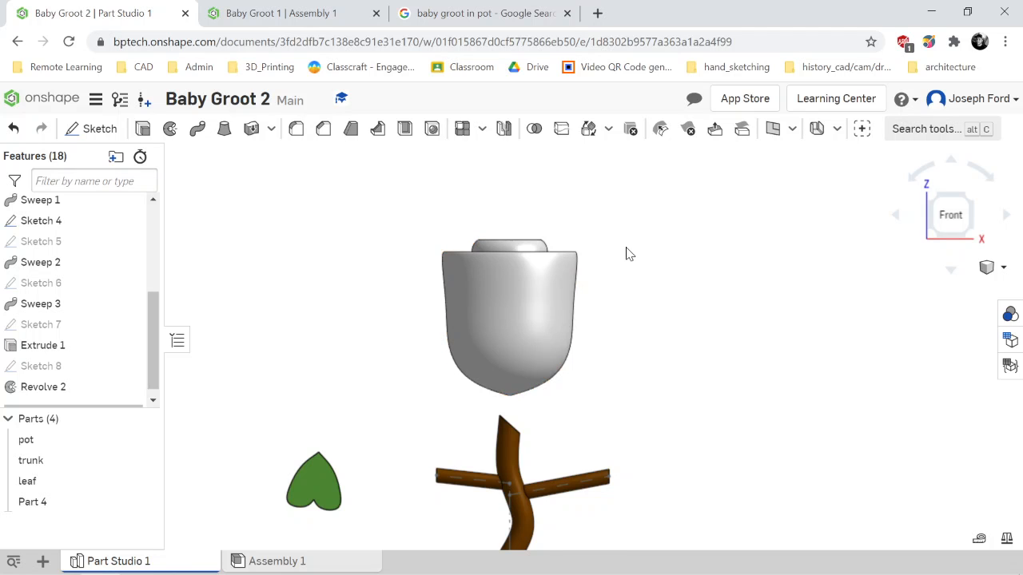
scroll(627, 253, up, 2)
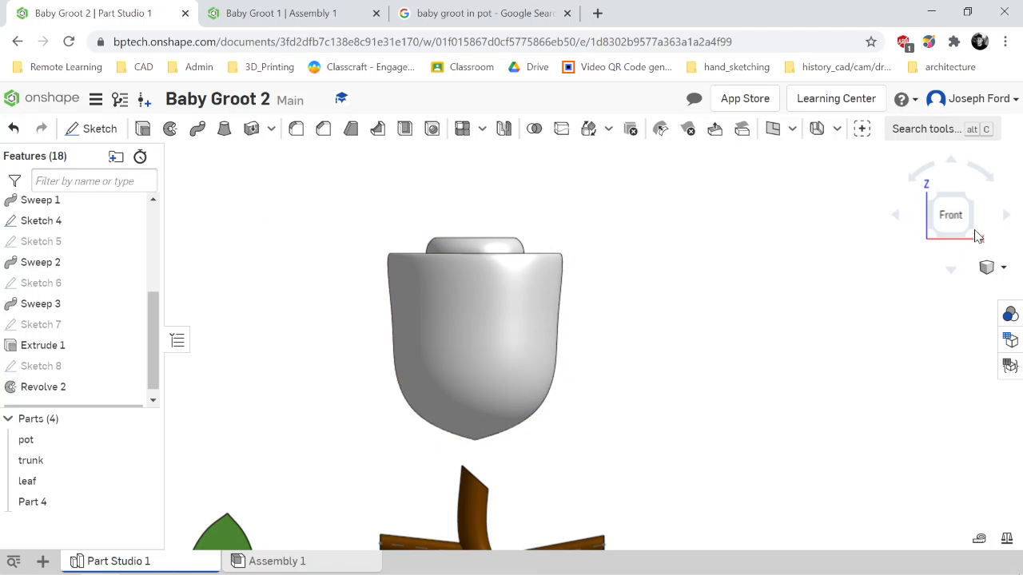
Return to the front view and start a new sketch on the Front plane.
click(947, 219)
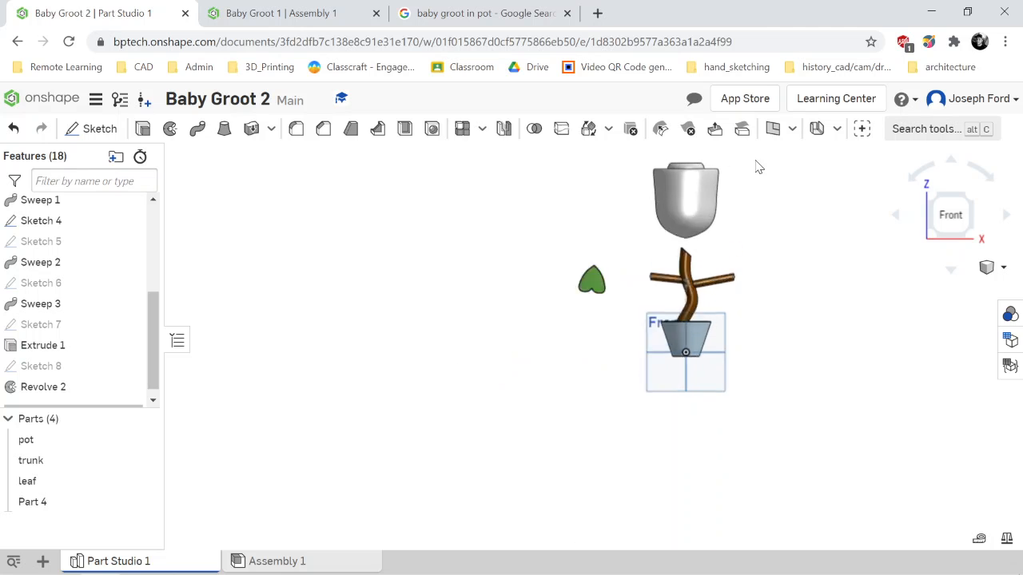
scroll(759, 167, up, 5)
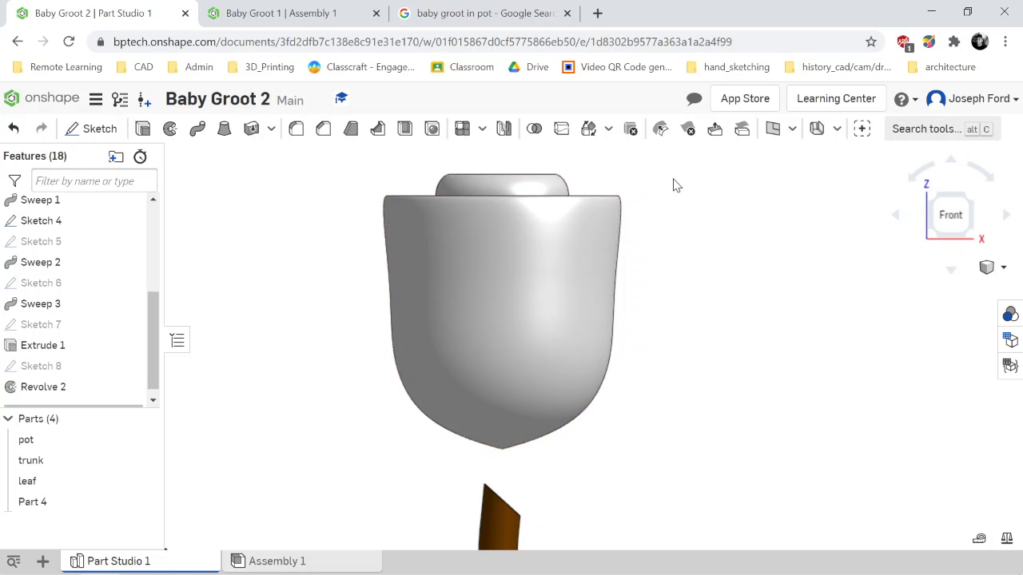
click(96, 130)
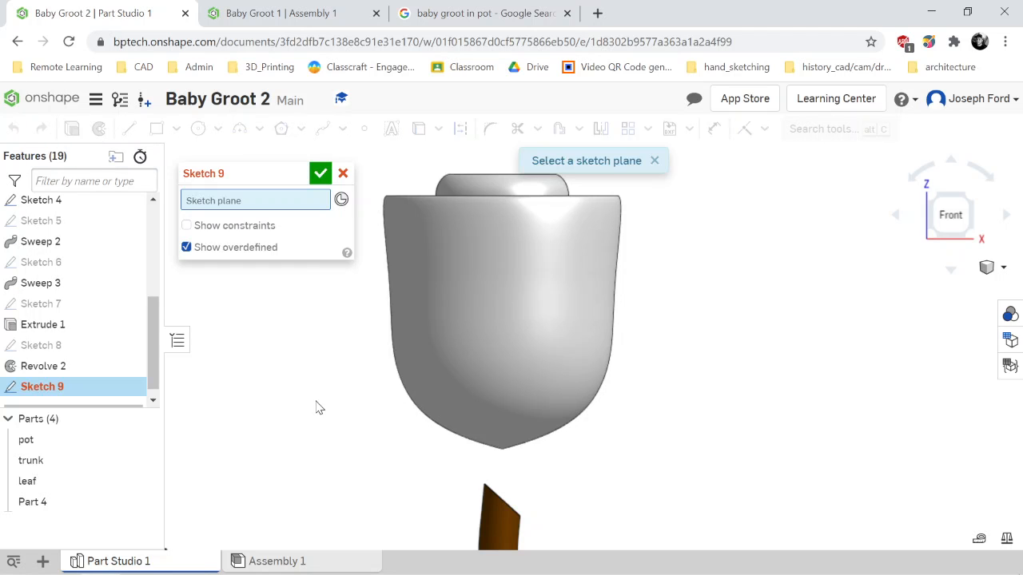
scroll(322, 447, down, 4)
scroll(335, 505, down, 3)
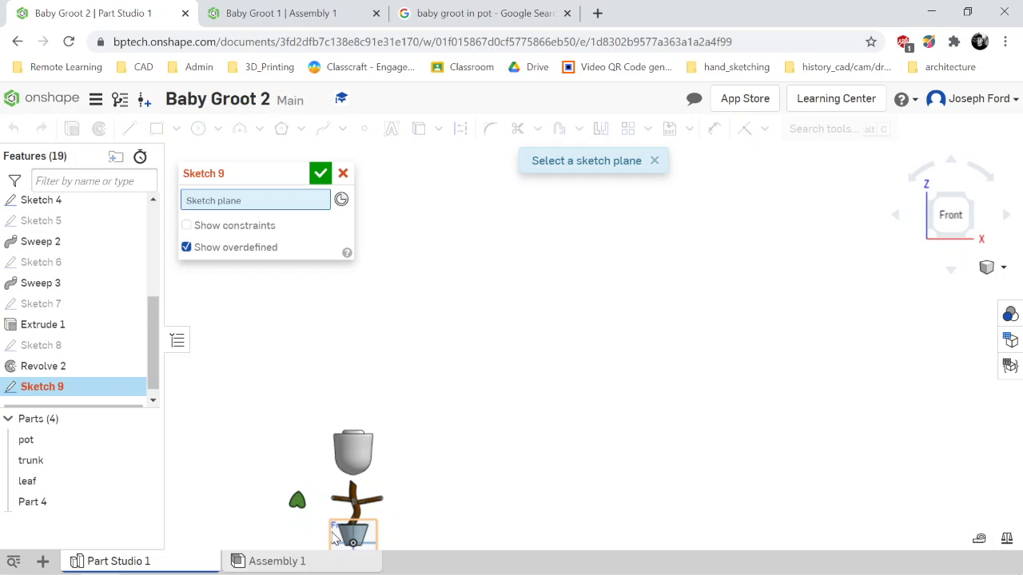
drag(153, 368, 151, 243)
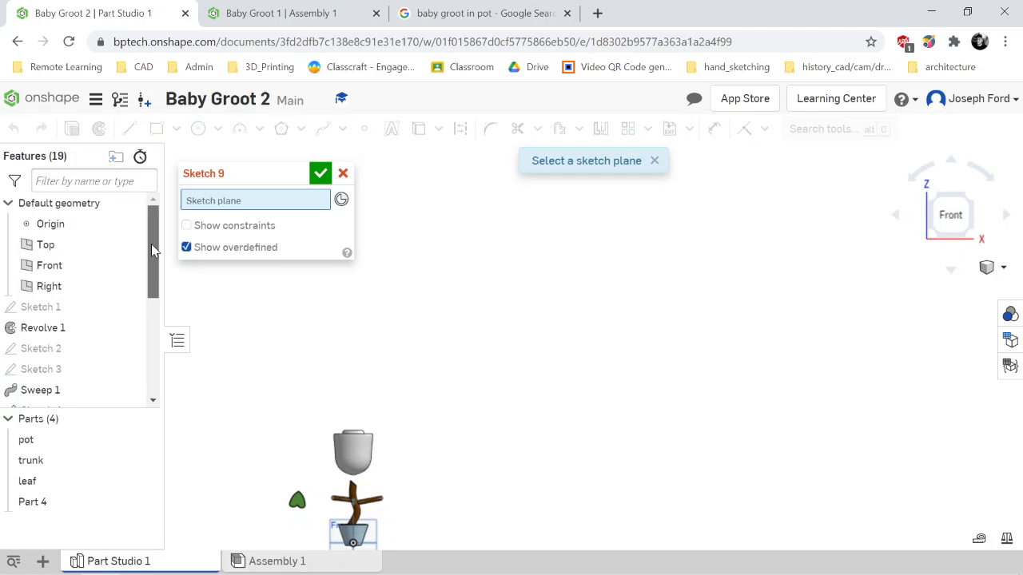
click(49, 267)
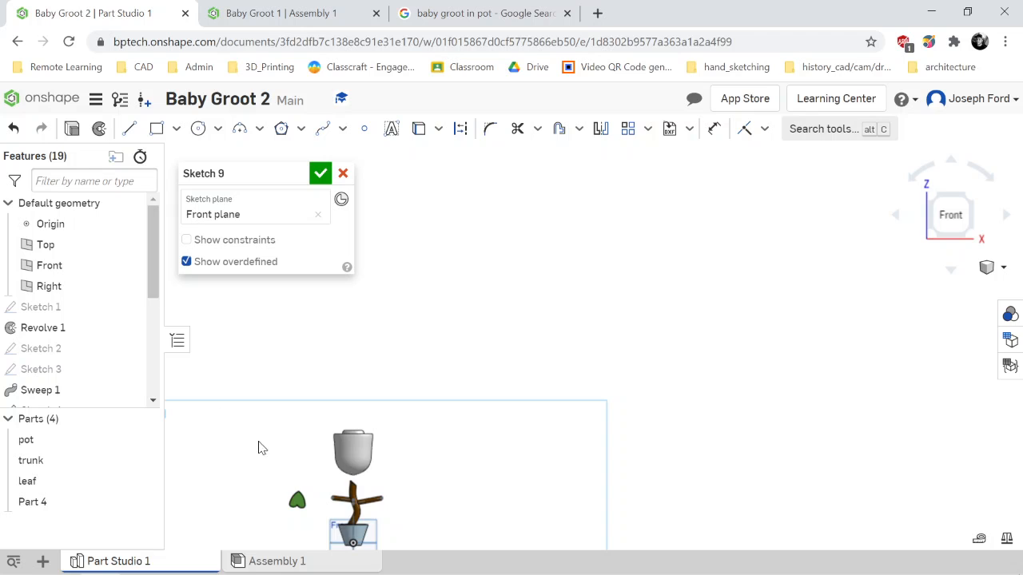
Sketch a jagged spline with three peaks across the top of the head, curving up past its far side to finish above it.
scroll(258, 447, up, 3)
scroll(404, 509, up, 1)
scroll(403, 508, up, 2)
scroll(399, 407, down, 1)
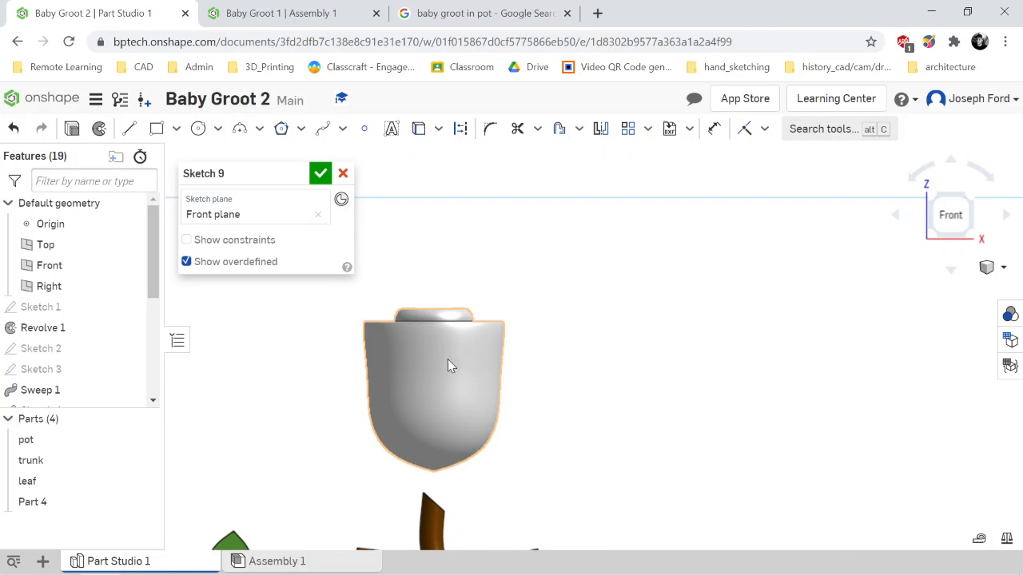
click(322, 129)
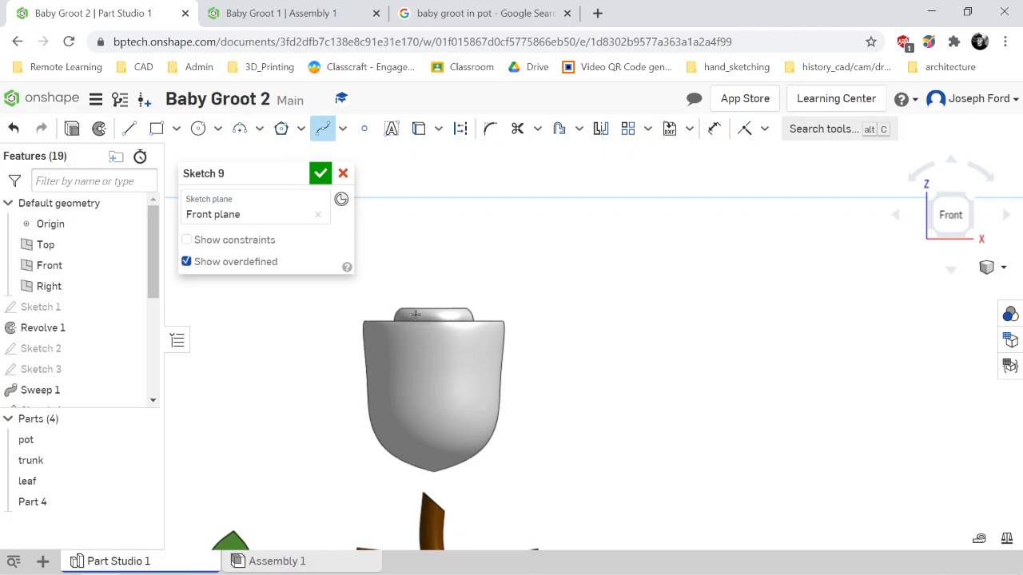
scroll(414, 316, up, 3)
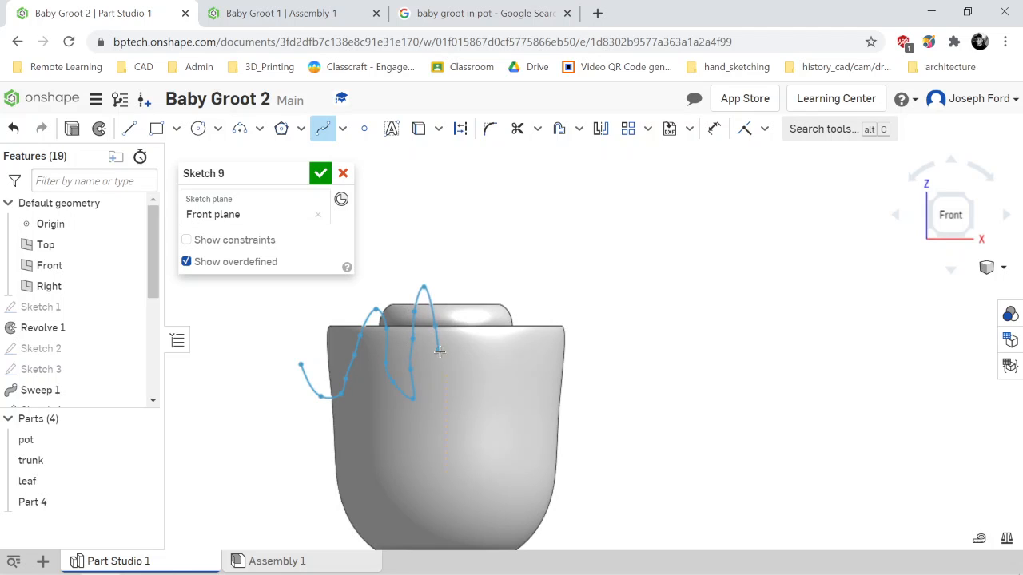
click(445, 353)
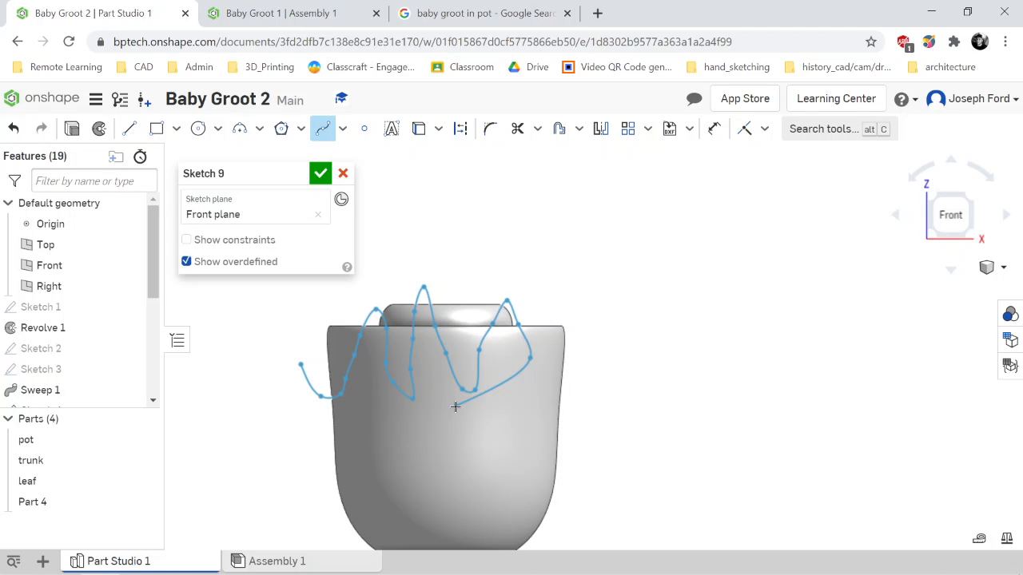
click(548, 382)
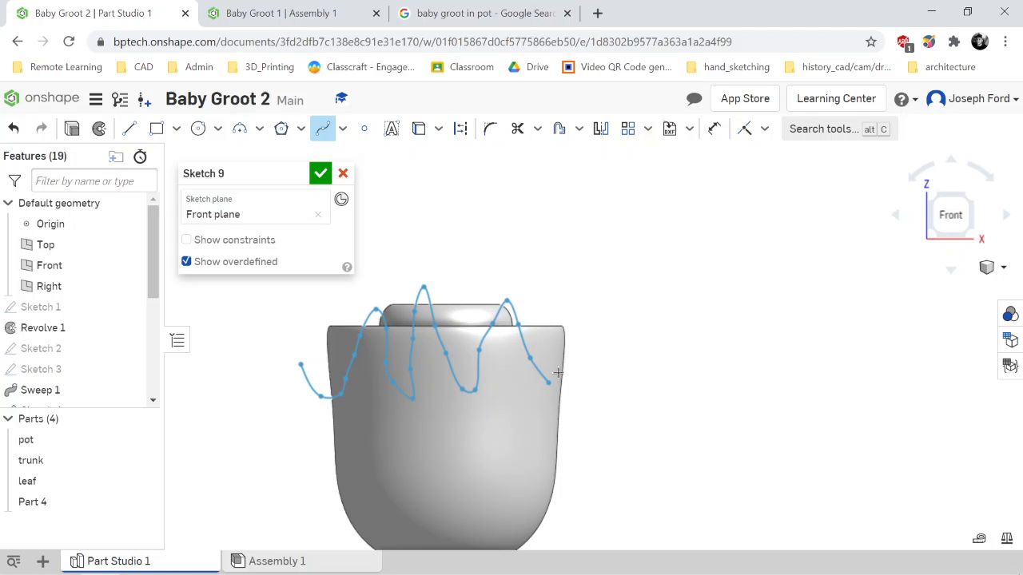
click(578, 338)
click(580, 296)
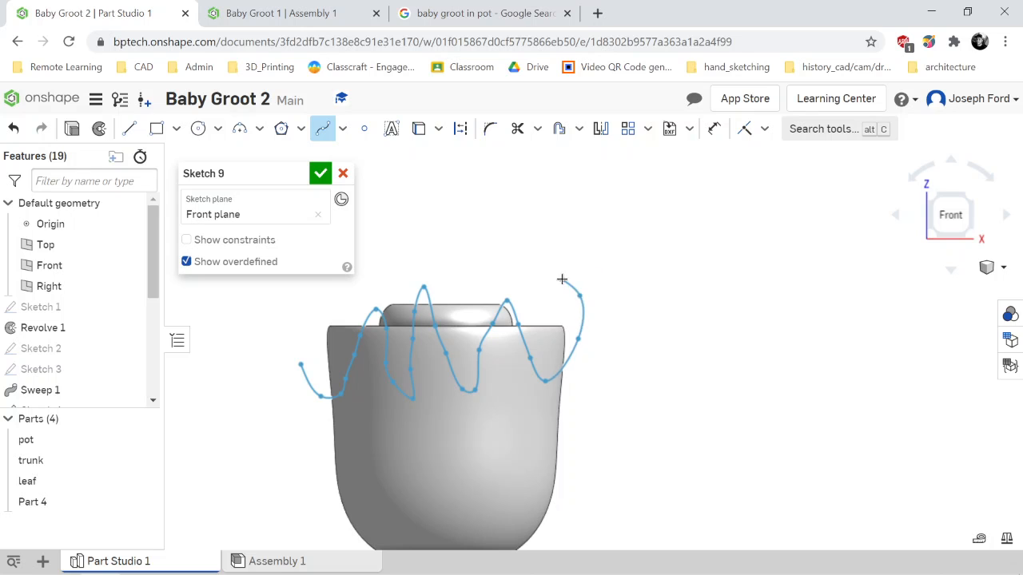
click(561, 256)
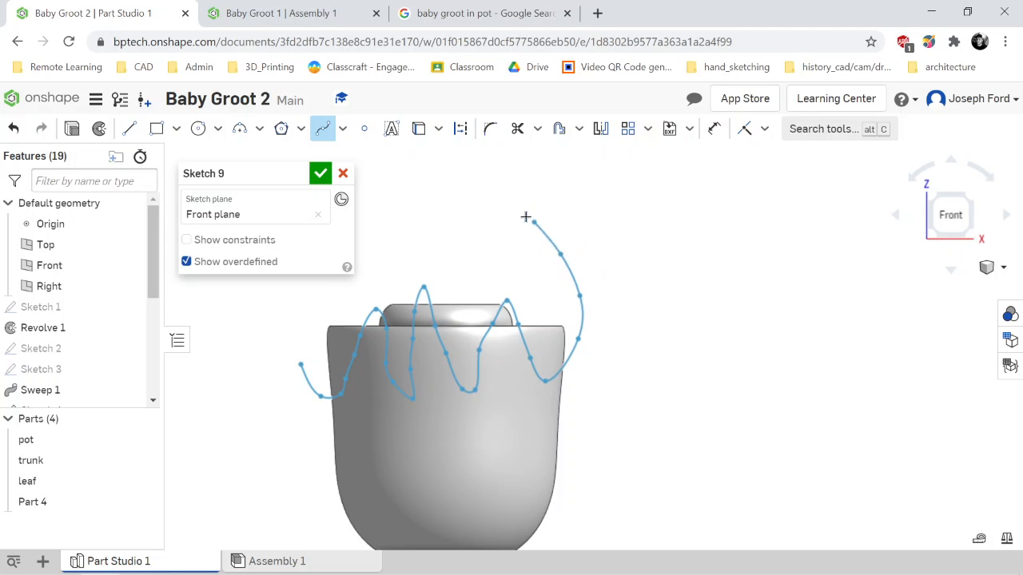
key(Escape)
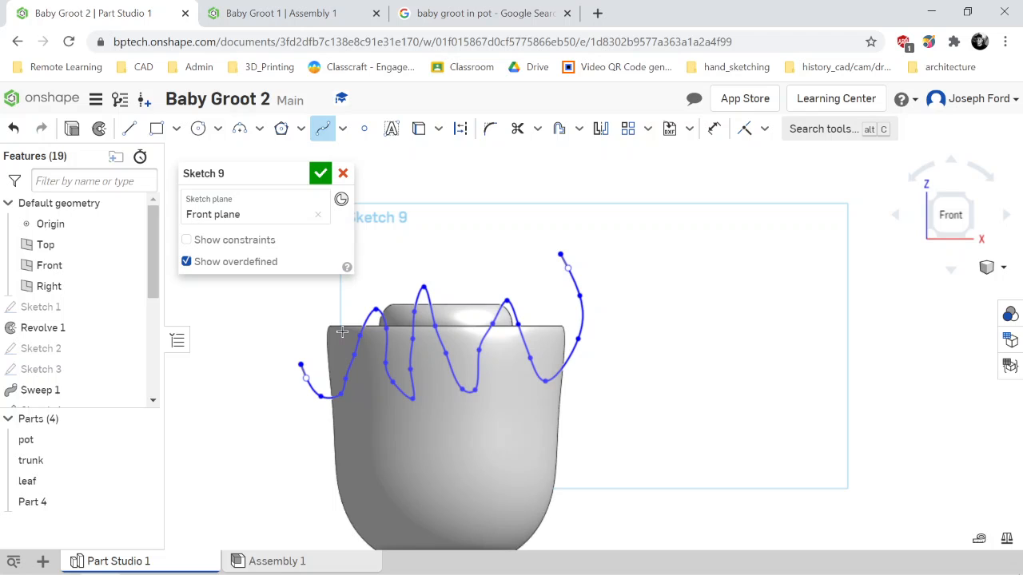
Close the jagged spline with a horizontal line above the head and a line about 2.3 in long down to its starting point.
key(l)
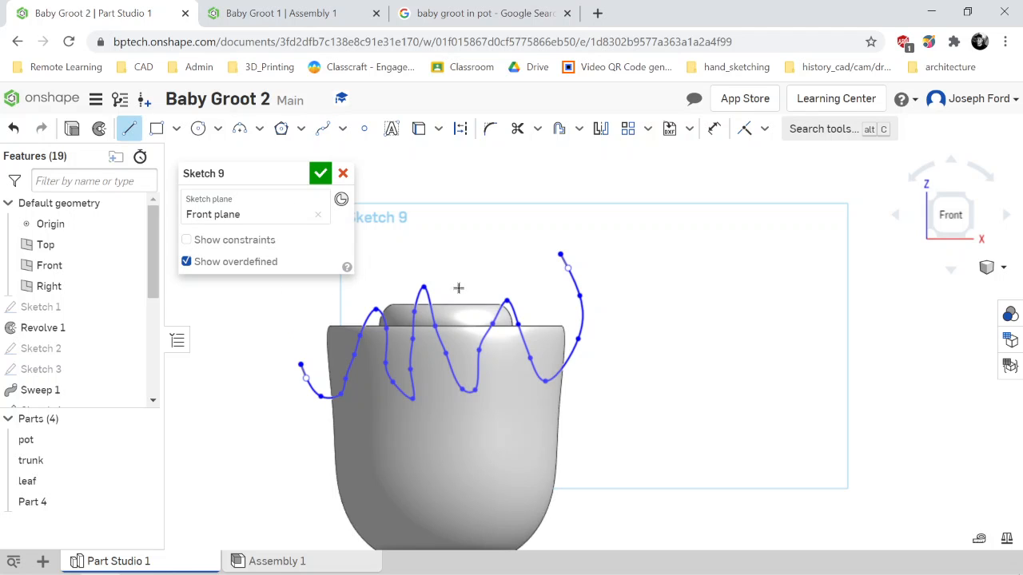
click(560, 254)
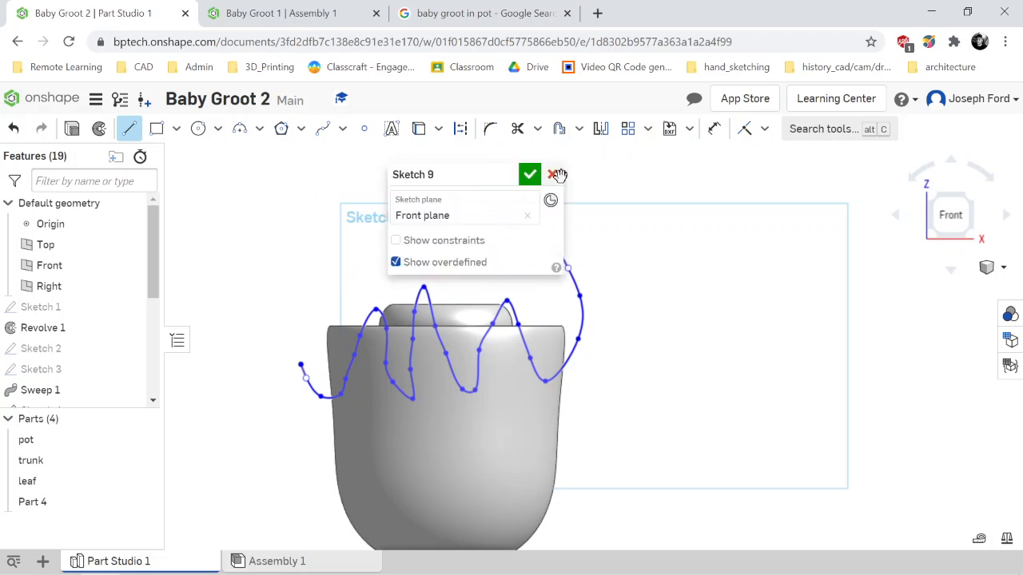
click(298, 254)
click(301, 365)
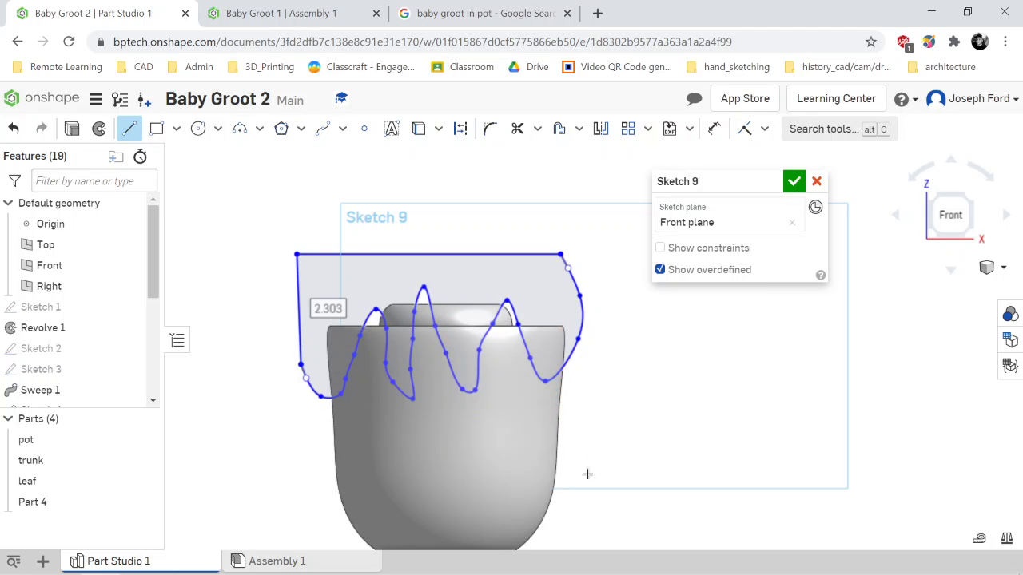
Extrude the closed jagged region as a Remove, with Through all in both directions and Merge with all enabled.
click(71, 130)
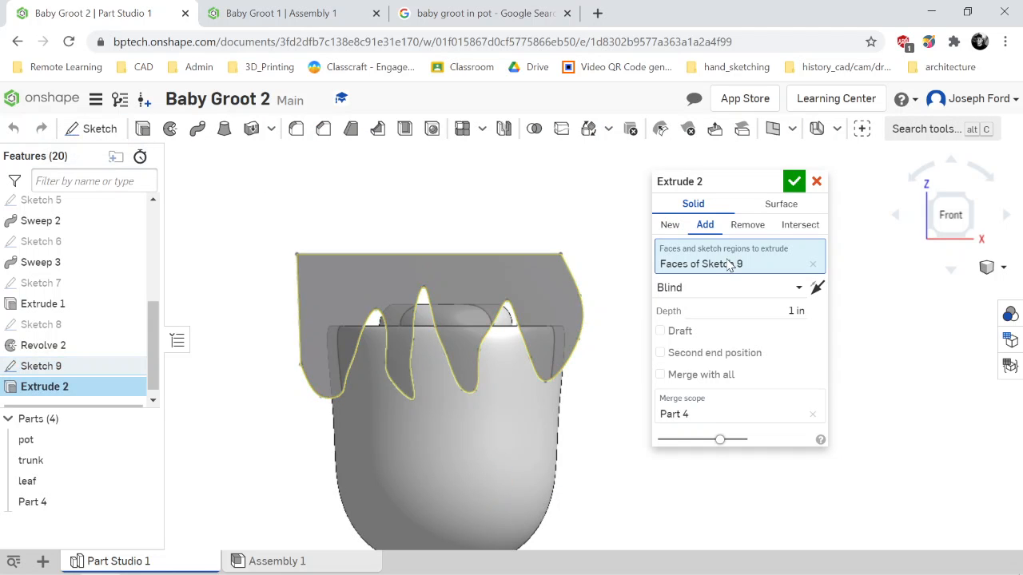
click(744, 228)
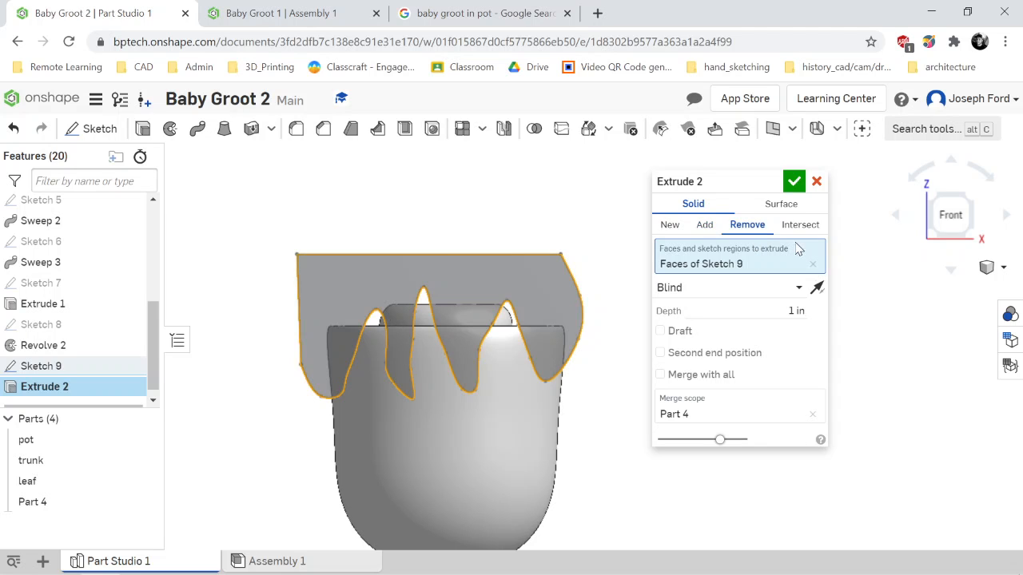
click(800, 289)
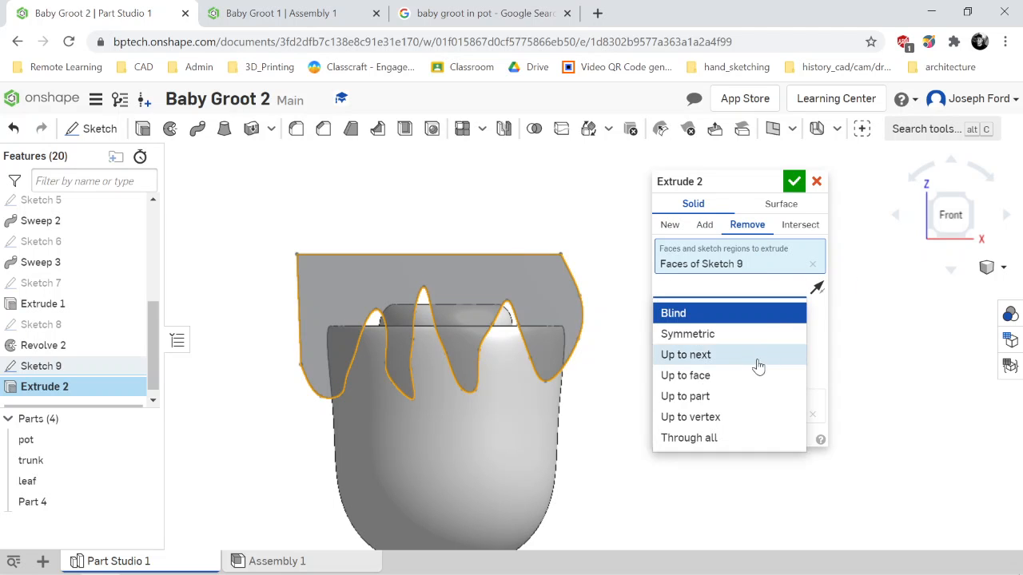
click(714, 438)
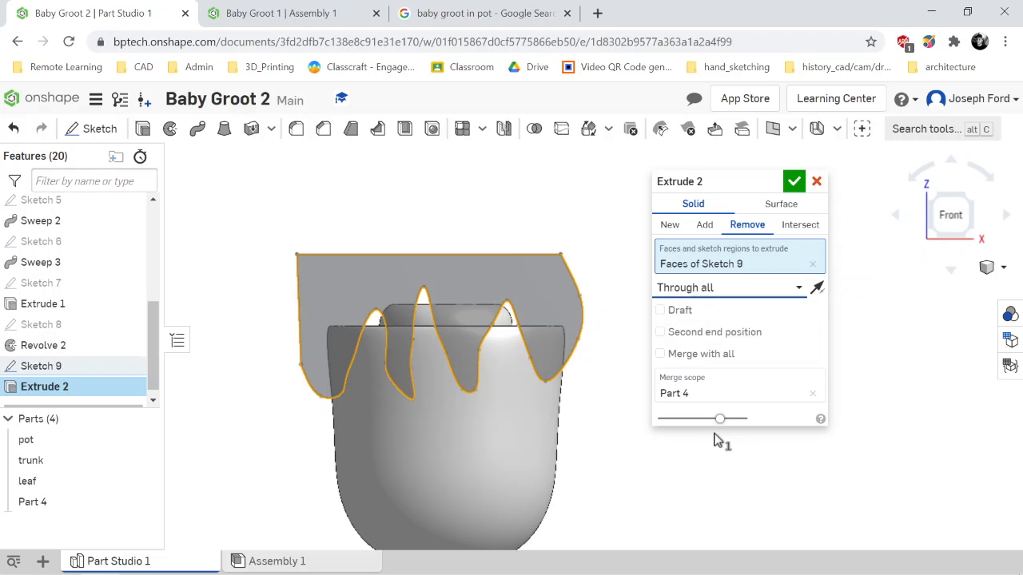
click(660, 332)
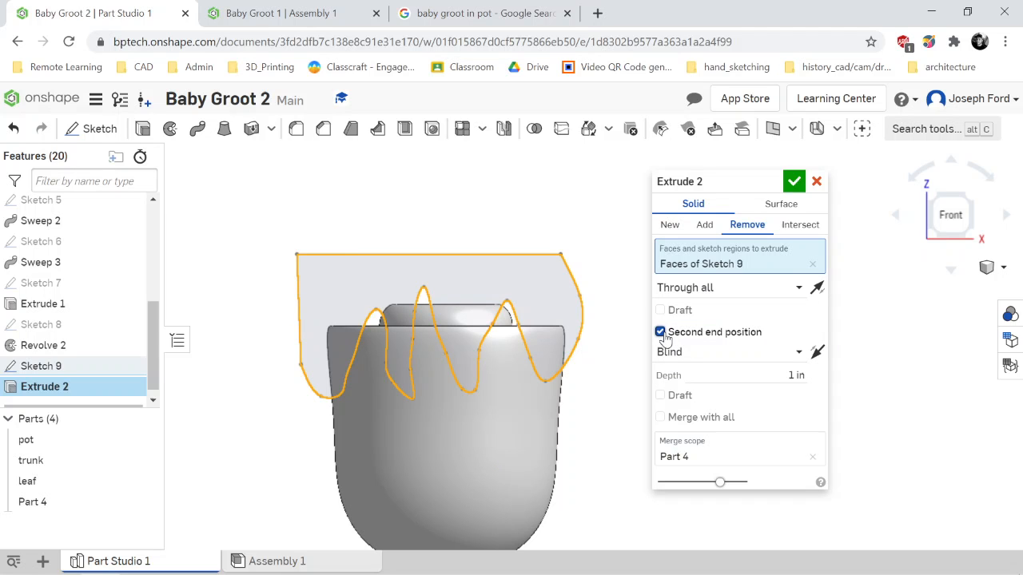
click(781, 358)
click(750, 482)
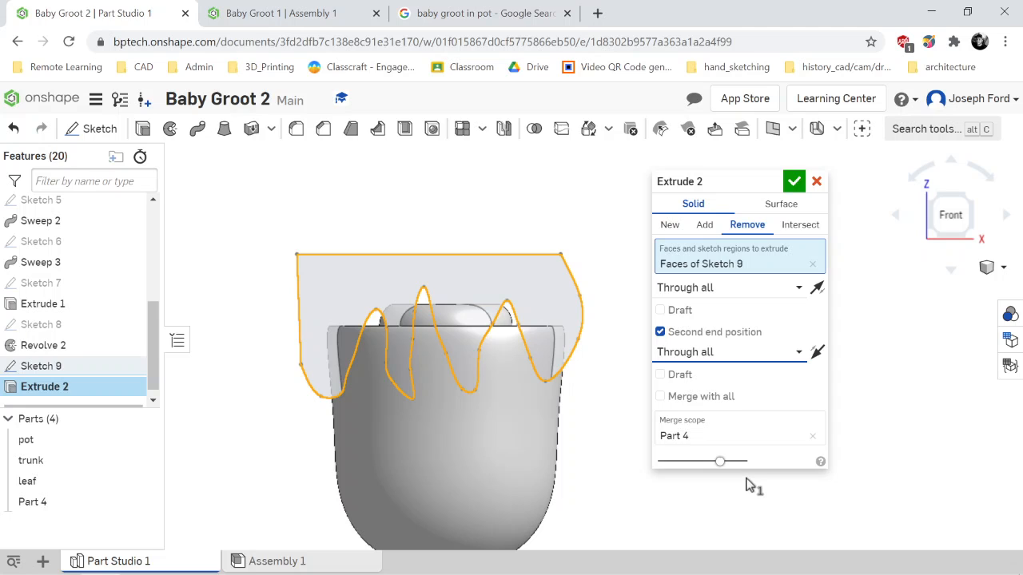
click(660, 397)
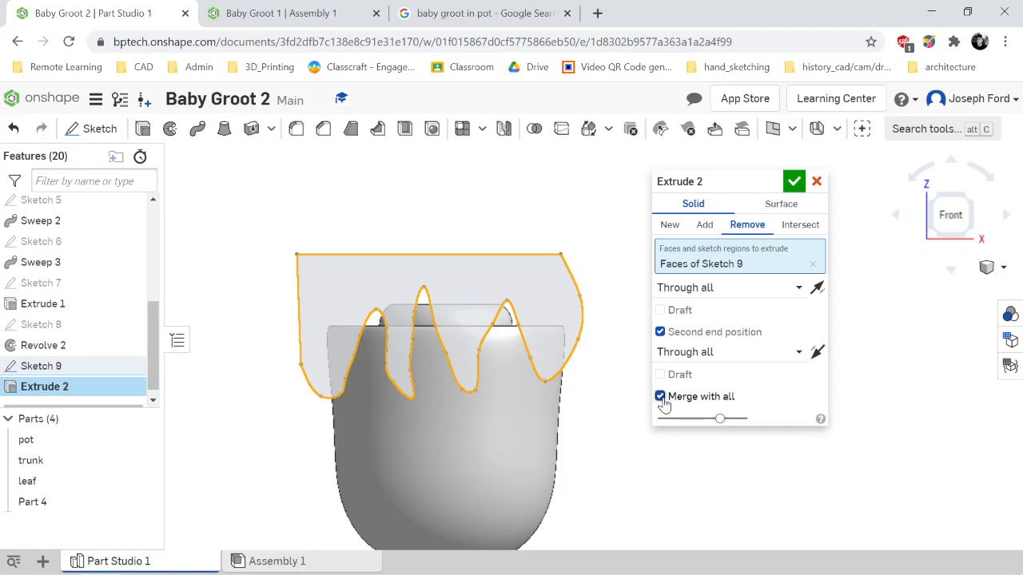
click(795, 184)
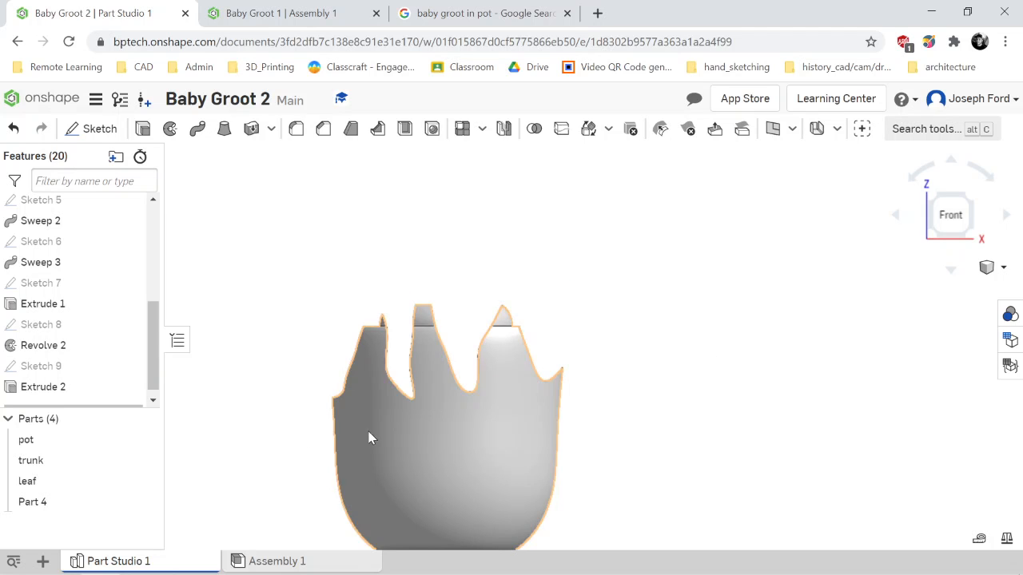
Examine the jagged cut around the head's rim by rotating the model through its front, right and left sides.
scroll(313, 461, down, 3)
scroll(318, 491, up, 2)
key(Right)
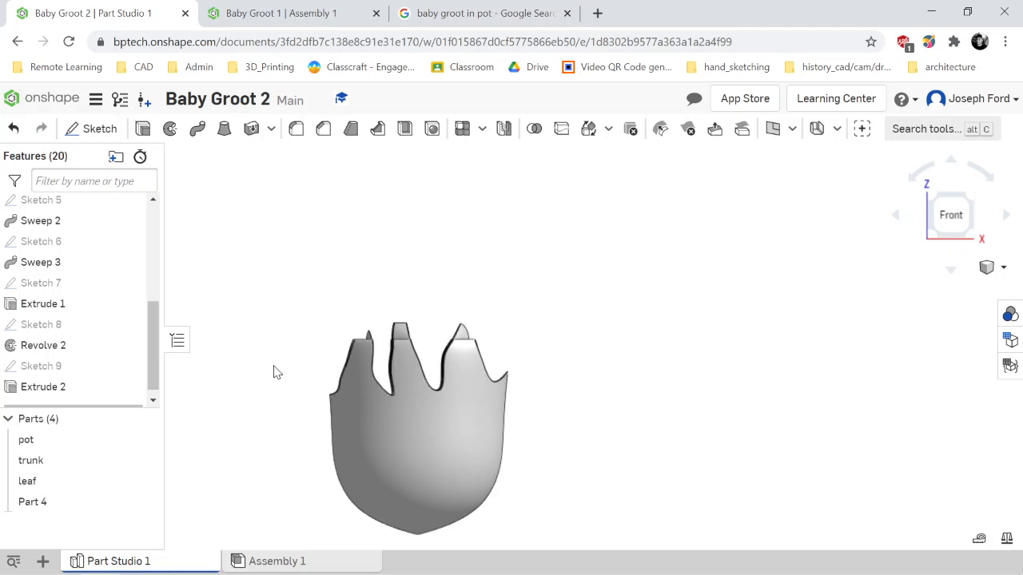
key(Left)
key(Left)
key(Left)
key(Right)
key(Right)
key(Right)
key(Right)
key(Right)
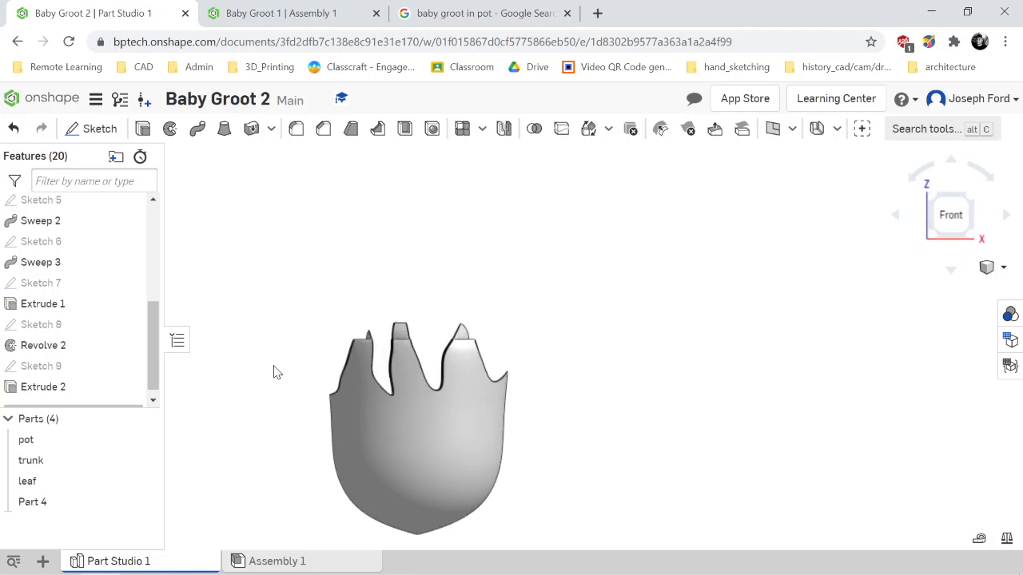
key(Left)
key(Left)
key(Left)
key(Left)
key(Left)
key(Left)
key(Left)
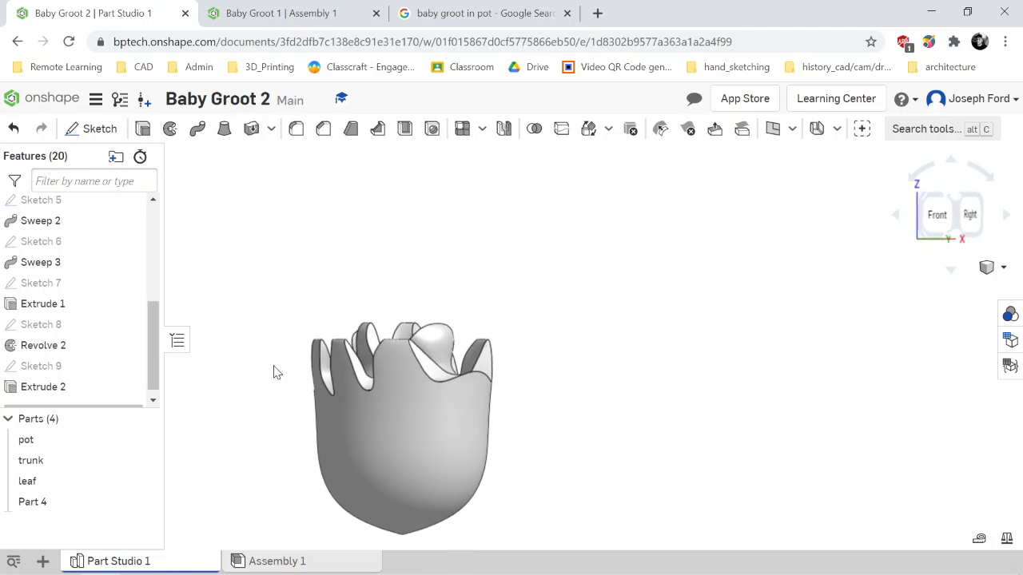
key(Right)
key(Right)
key(Right)
key(Right)
key(Right)
key(Right)
key(Right)
key(Right)
key(Right)
key(Right)
key(Right)
key(Right)
key(Right)
key(Right)
key(Right)
key(Right)
key(Right)
key(Right)
key(Right)
key(Right)
key(Right)
key(Right)
key(Right)
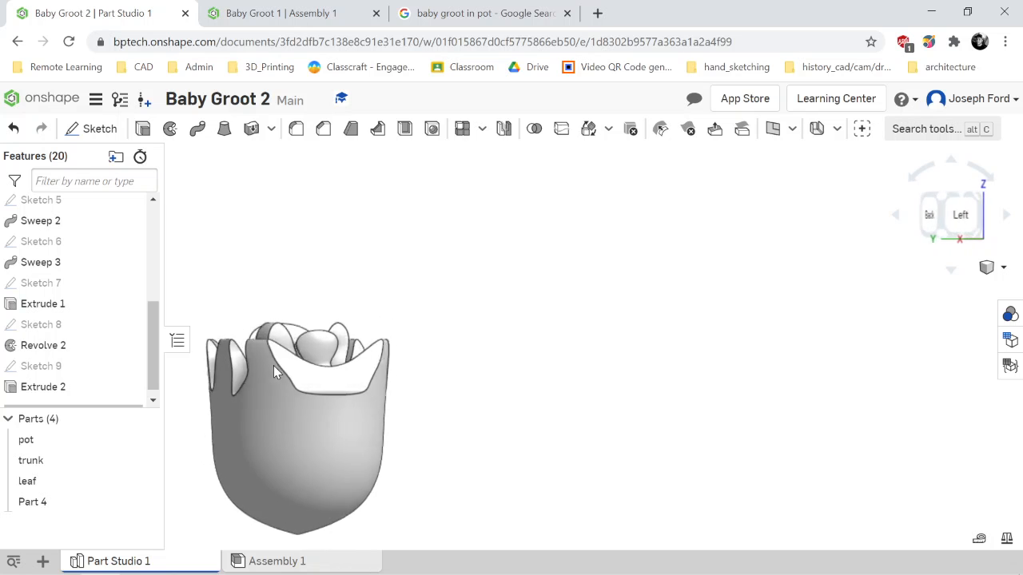
key(Right)
key(Right)
key(Right)
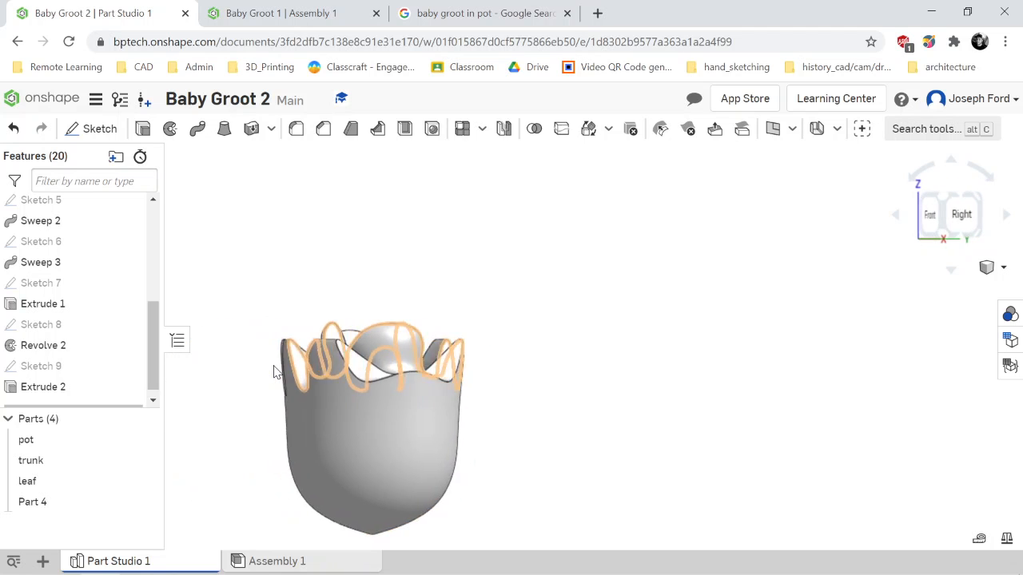
key(Left)
key(Left)
key(Left)
key(Left)
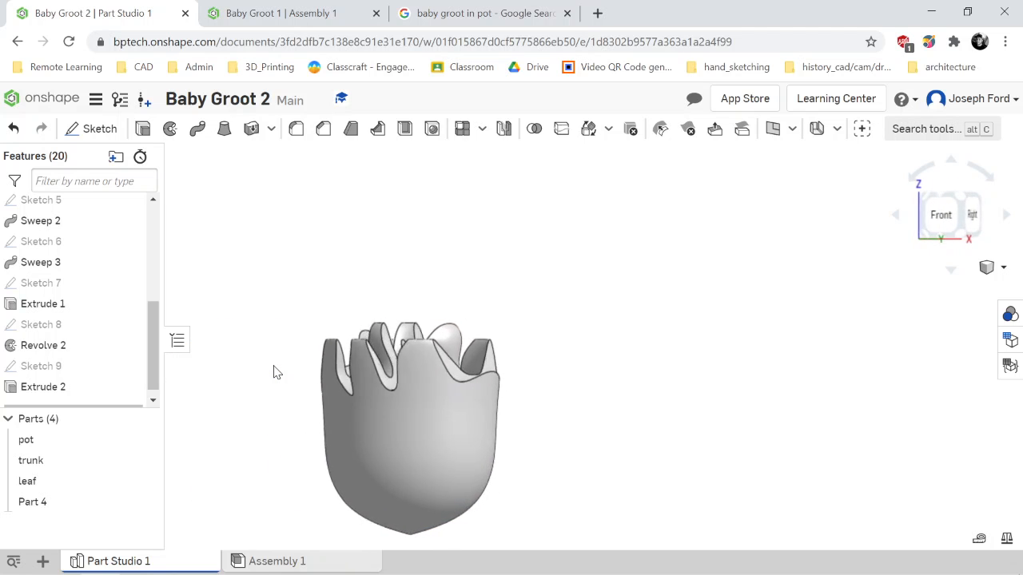
key(Right)
key(Right)
key(Right)
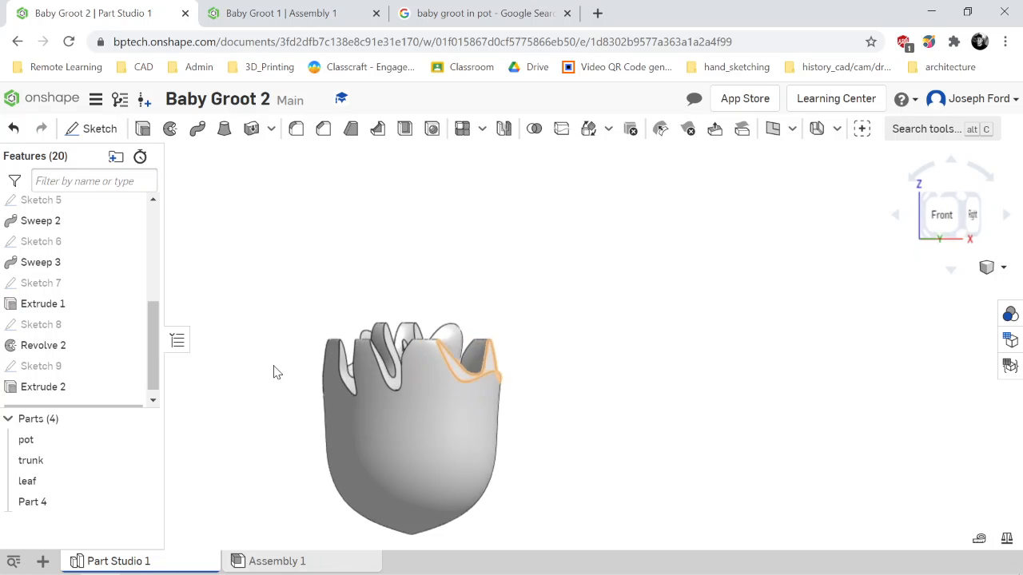
Return to the front view and inspect the cut head above the trunk from the front and left sides.
click(945, 222)
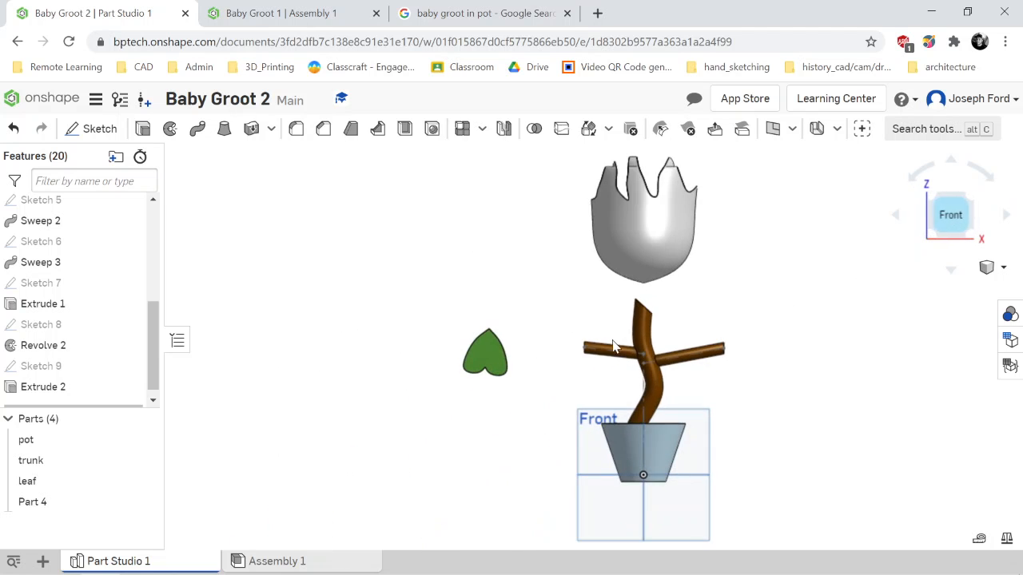
scroll(695, 180, down, 5)
scroll(705, 180, up, 5)
scroll(703, 175, up, 3)
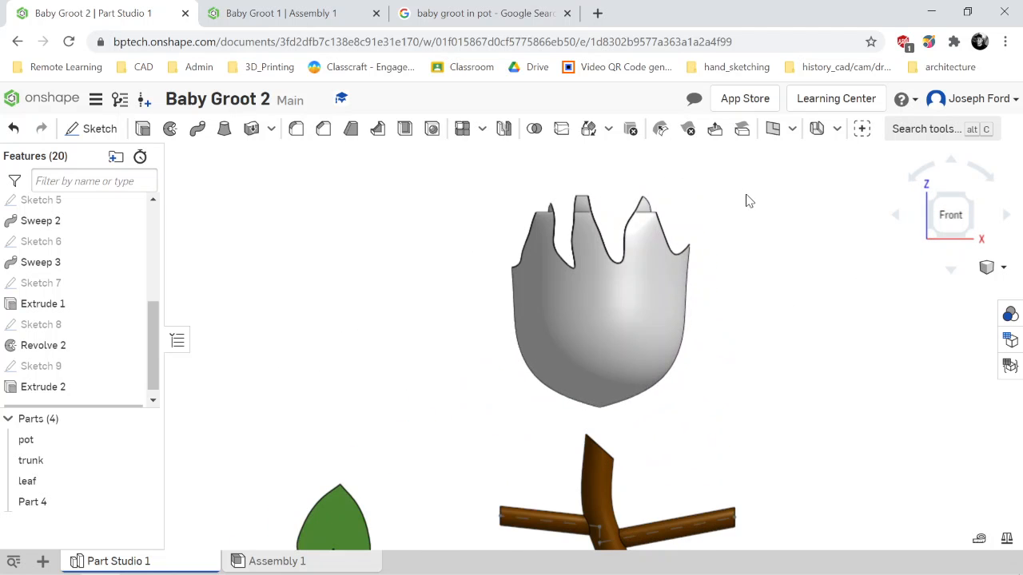
key(Down)
key(Down)
key(Up)
key(Up)
key(Right)
key(Right)
key(Right)
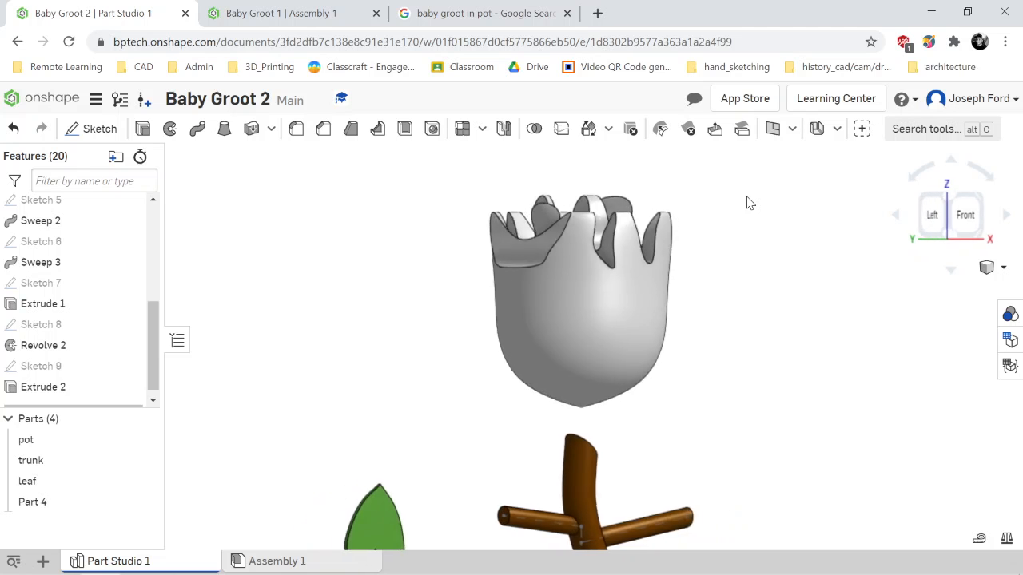
key(Left)
key(Left)
key(Left)
key(Left)
key(Right)
key(Right)
key(Right)
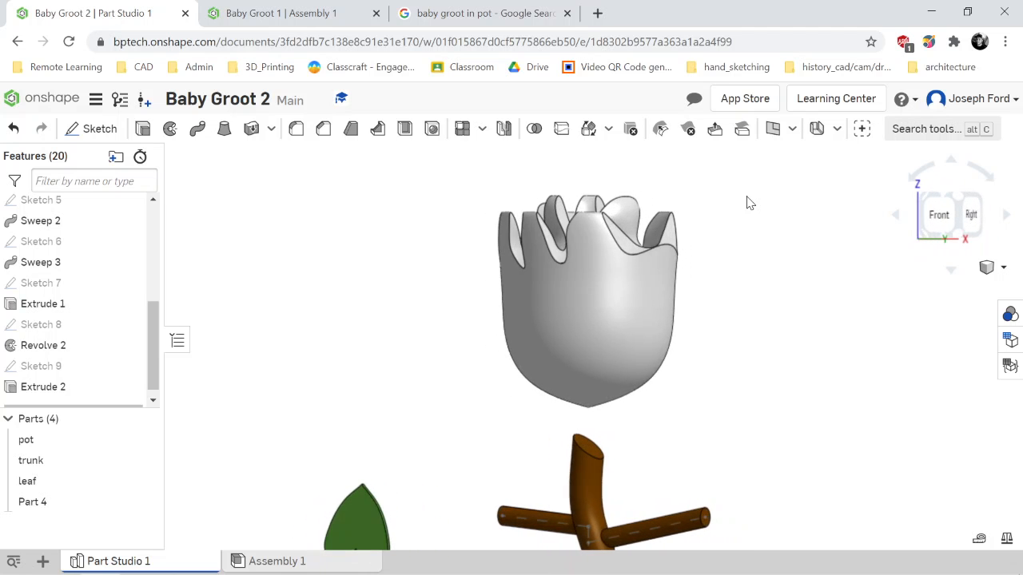
key(Right)
key(Right)
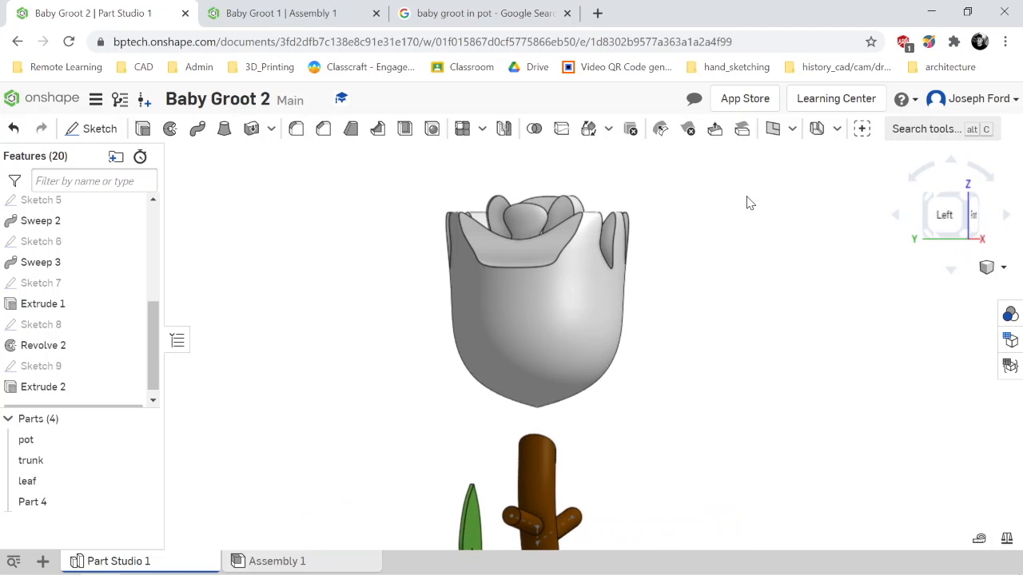
key(Left)
key(Right)
key(Right)
key(Right)
key(Right)
key(Left)
key(Left)
key(Left)
key(Left)
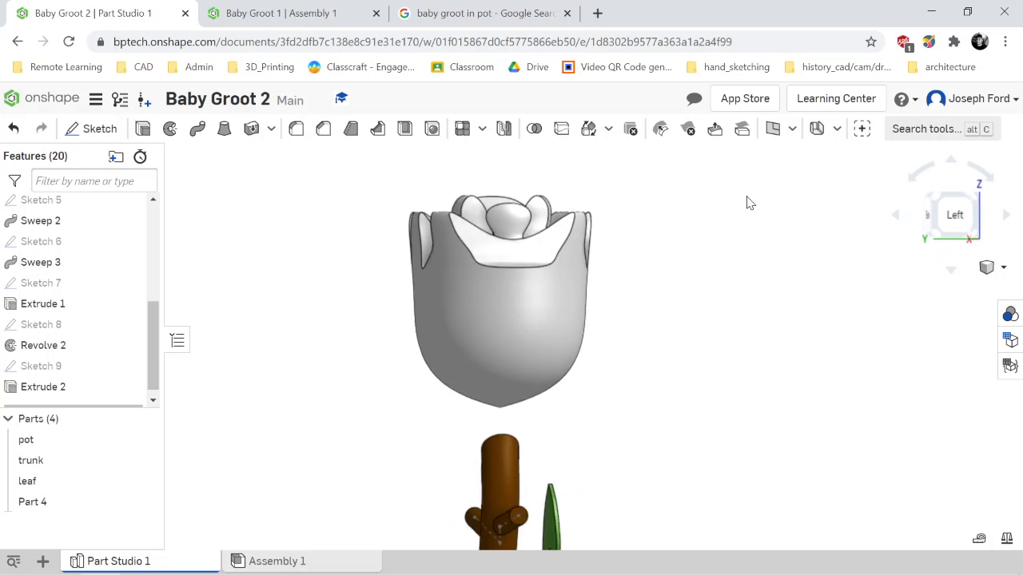
key(Right)
key(Right)
key(Left)
key(Left)
key(Left)
key(Left)
key(Left)
key(Left)
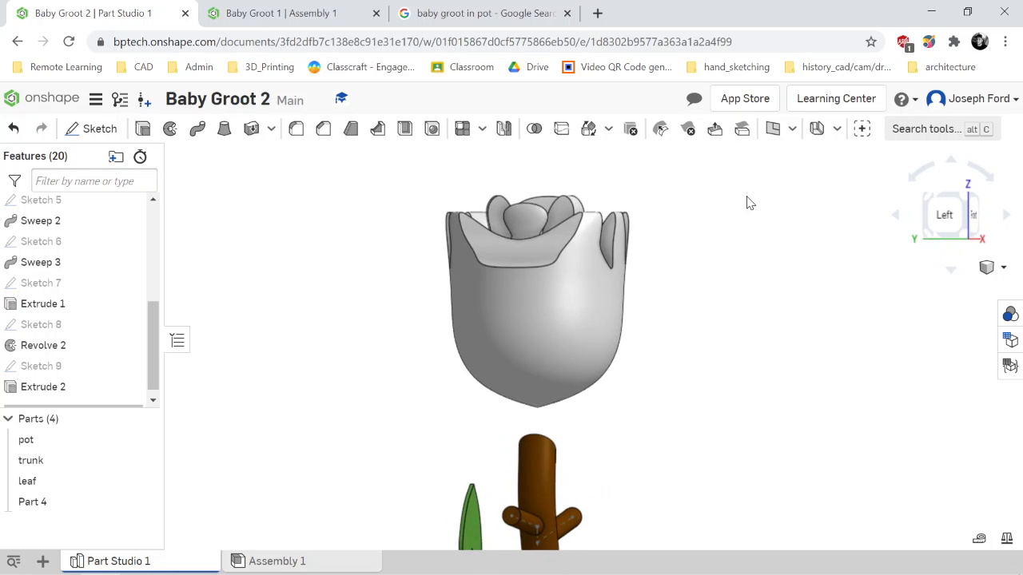
key(Left)
key(Left)
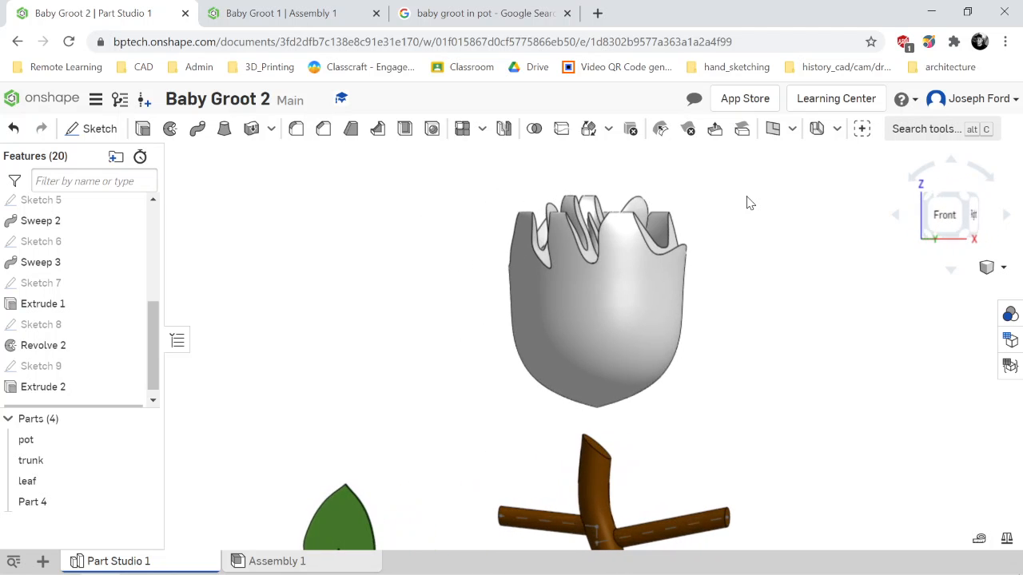
key(Right)
key(Right)
key(Right)
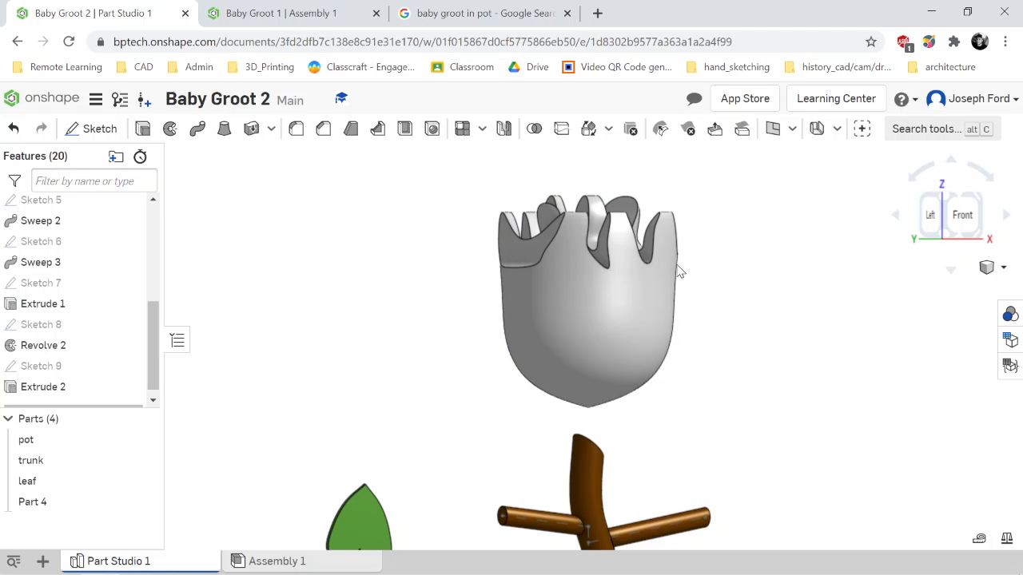
Start a new sketch on the Right plane and orient the view square to it with the head in full view.
scroll(548, 351, down, 3)
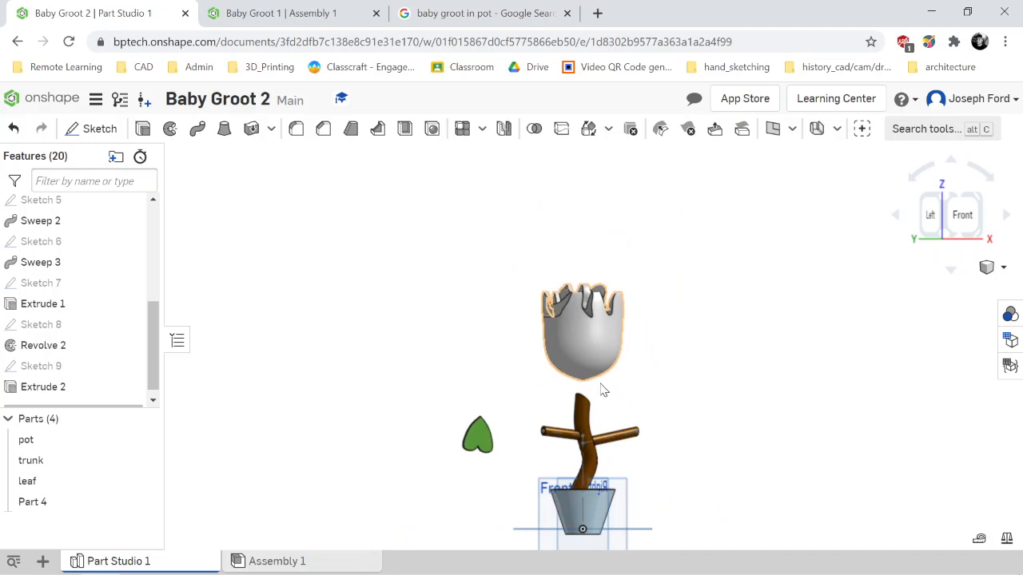
click(99, 128)
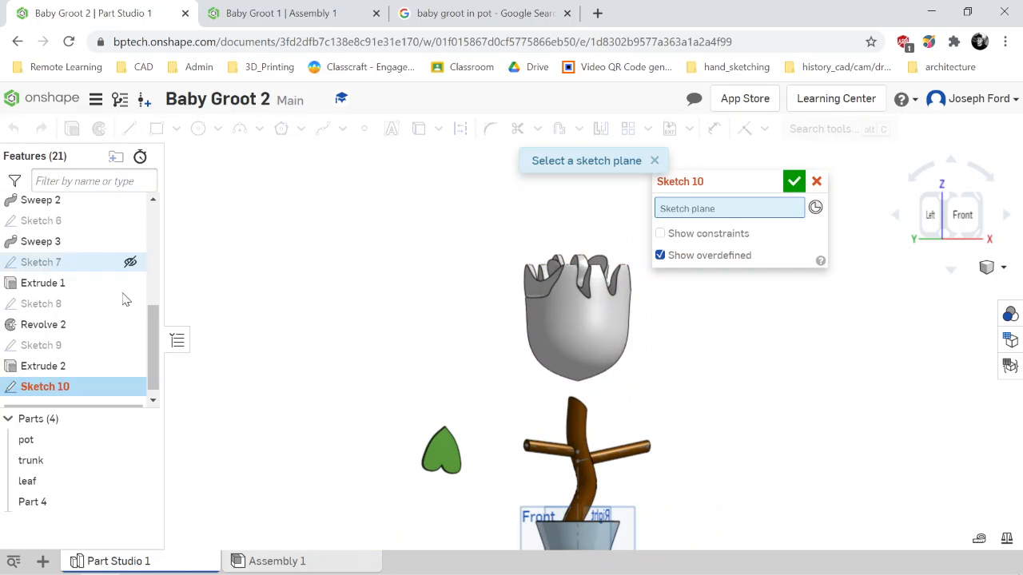
scroll(128, 288, up, 5)
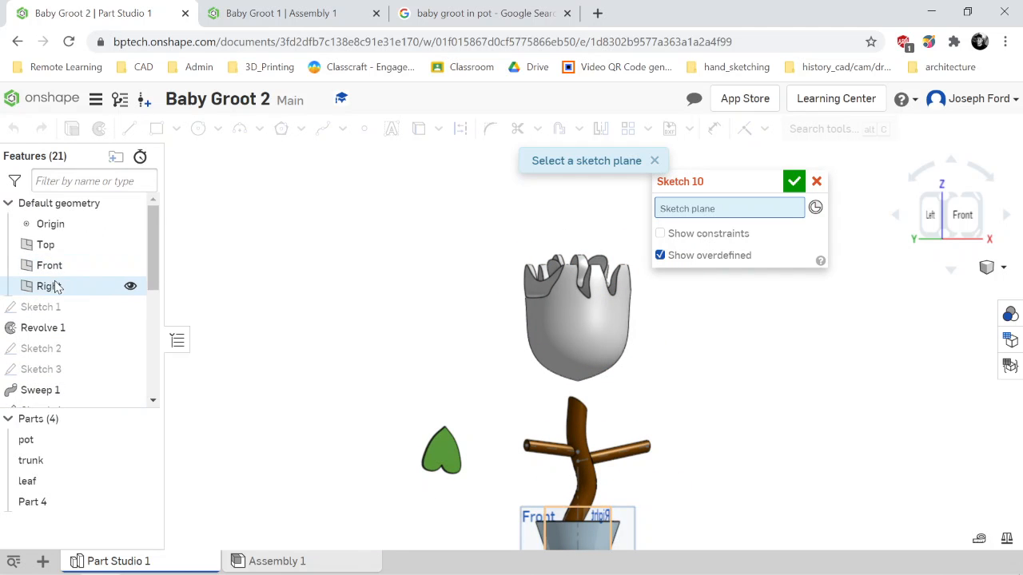
click(64, 289)
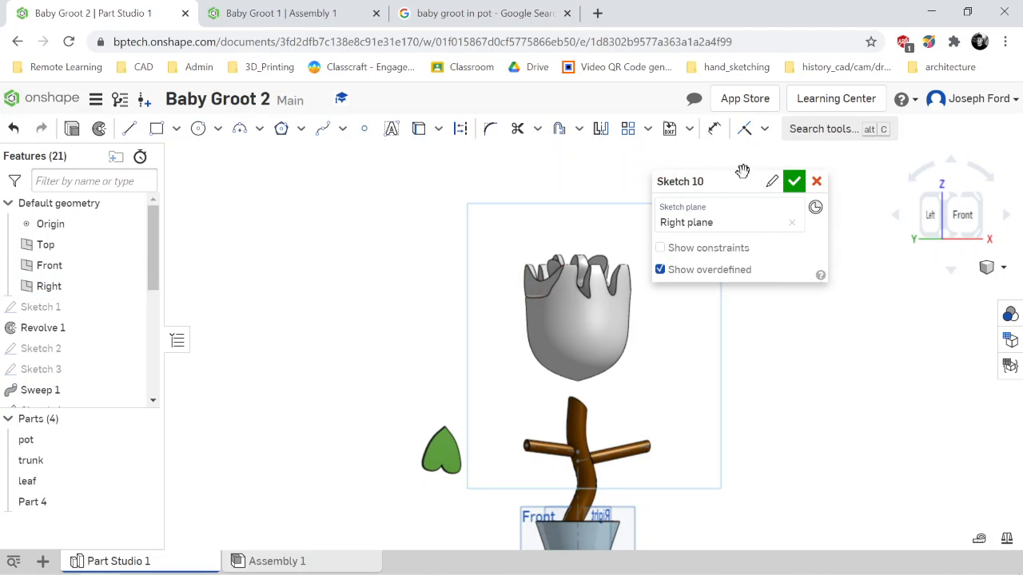
key(n)
scroll(611, 272, down, 6)
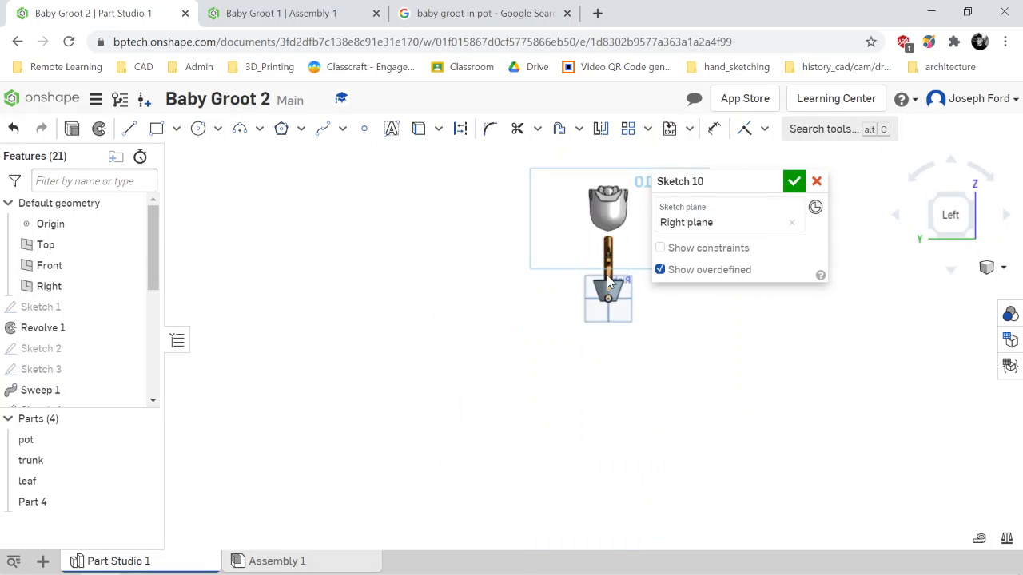
scroll(611, 216, up, 6)
scroll(639, 182, up, 3)
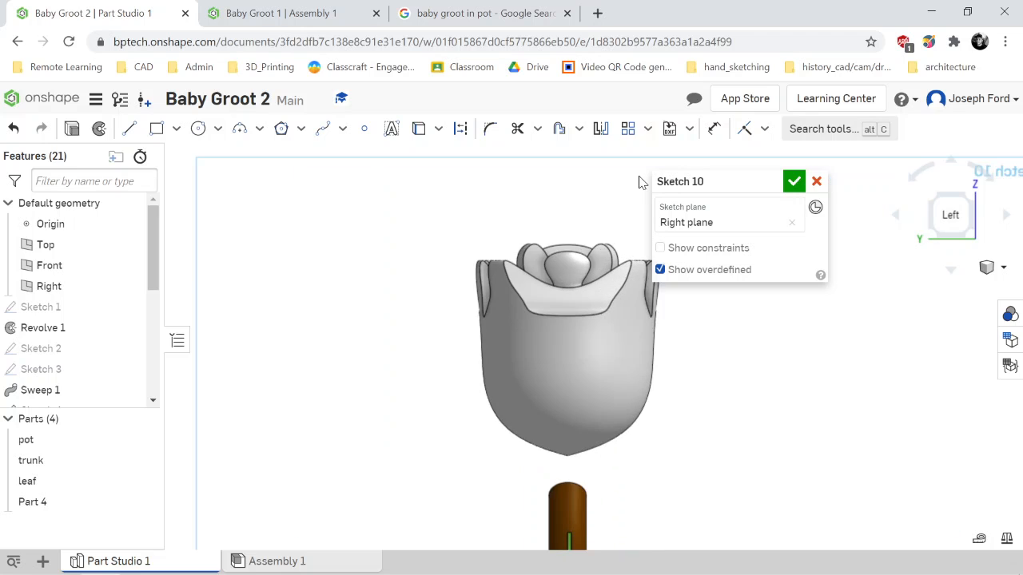
drag(748, 182, 318, 182)
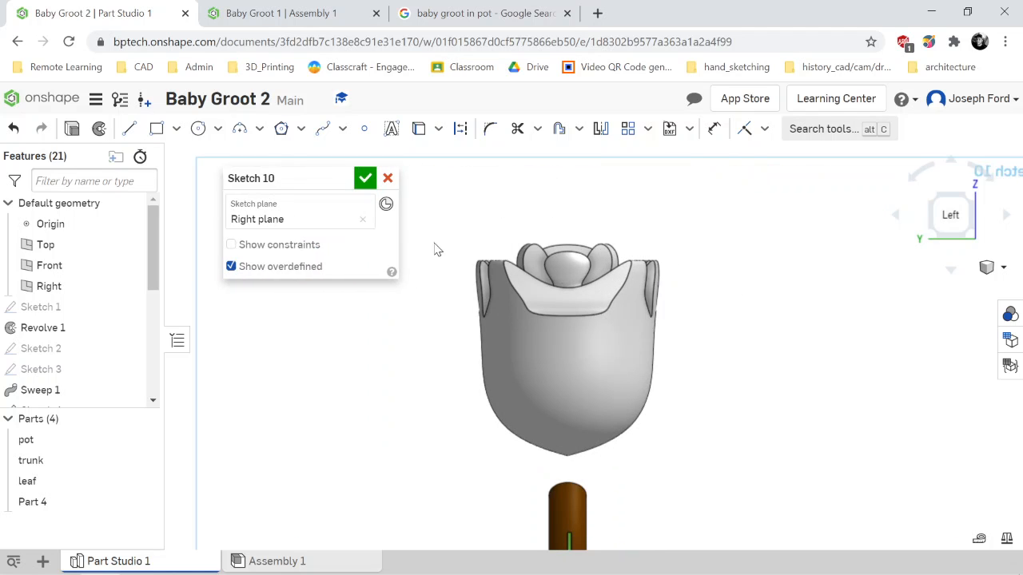
Sketch a jagged spline with deep dips across the head's rim and close it with a slanted line about 5.4 in long.
click(324, 130)
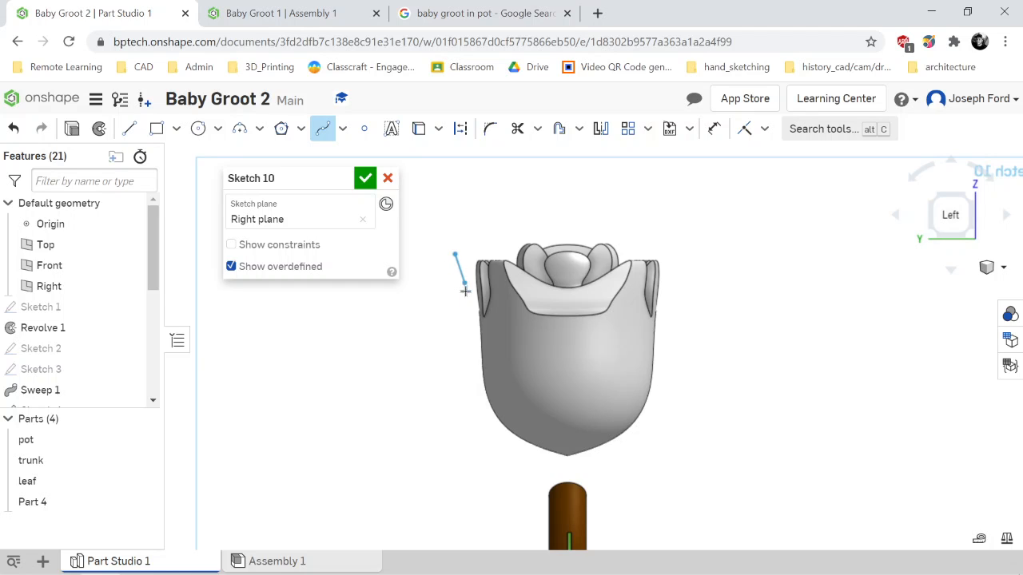
click(474, 321)
click(501, 336)
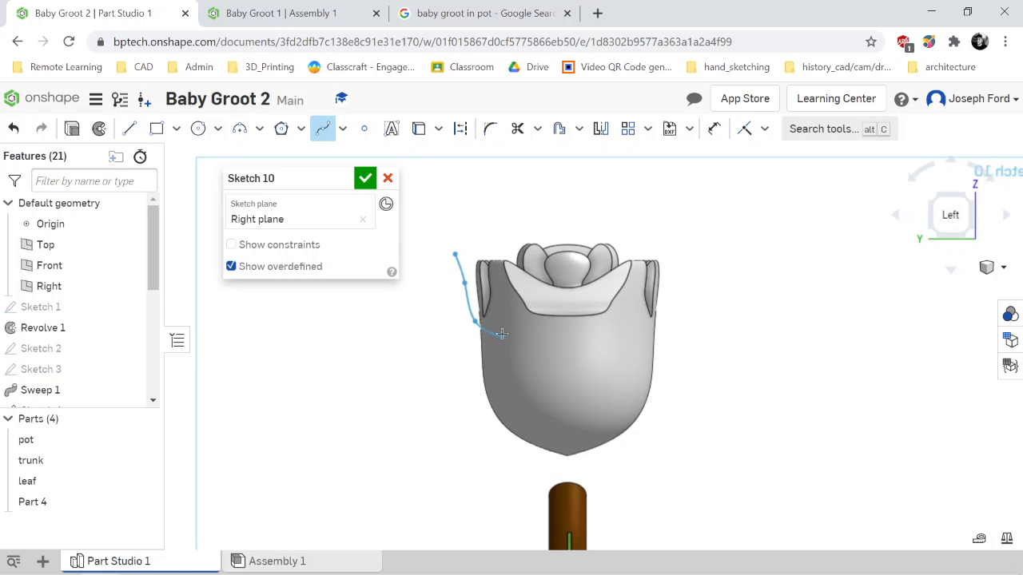
click(529, 271)
click(560, 315)
click(567, 243)
click(583, 236)
click(602, 268)
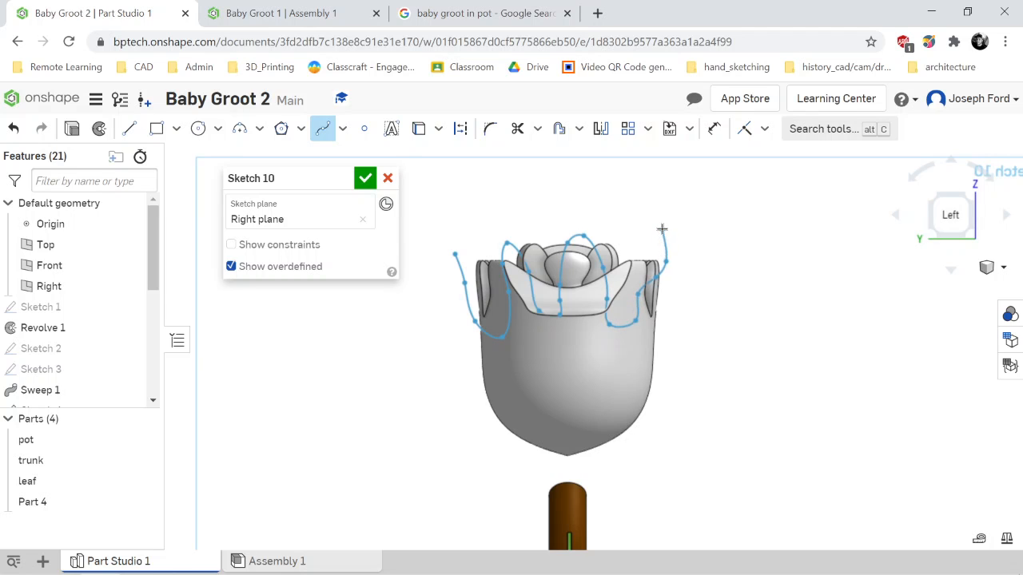
click(645, 194)
key(Escape)
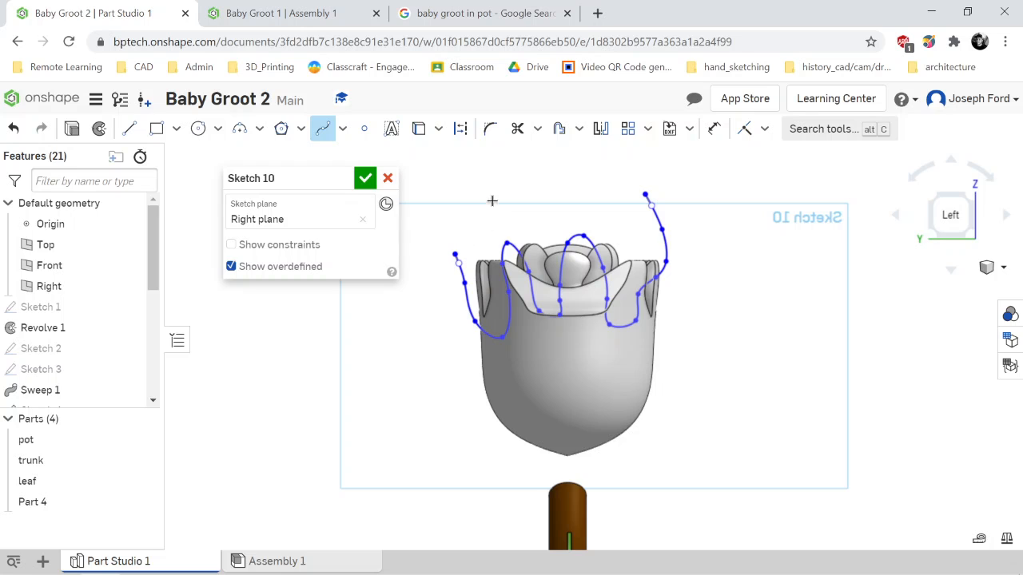
key(l)
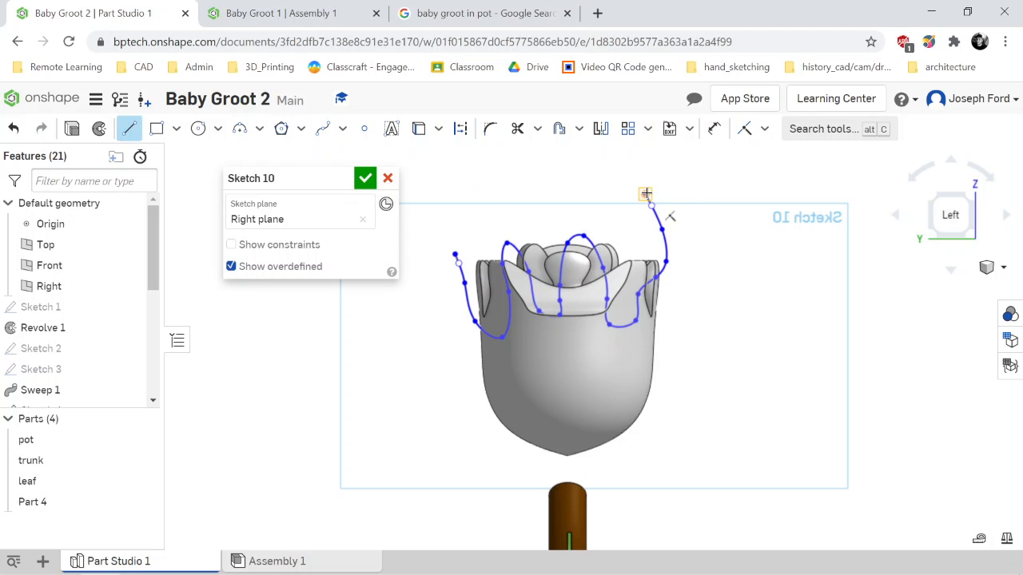
mouse_move(645, 194)
mouse_down()
mouse_move(498, 221)
mouse_move(455, 254)
mouse_up()
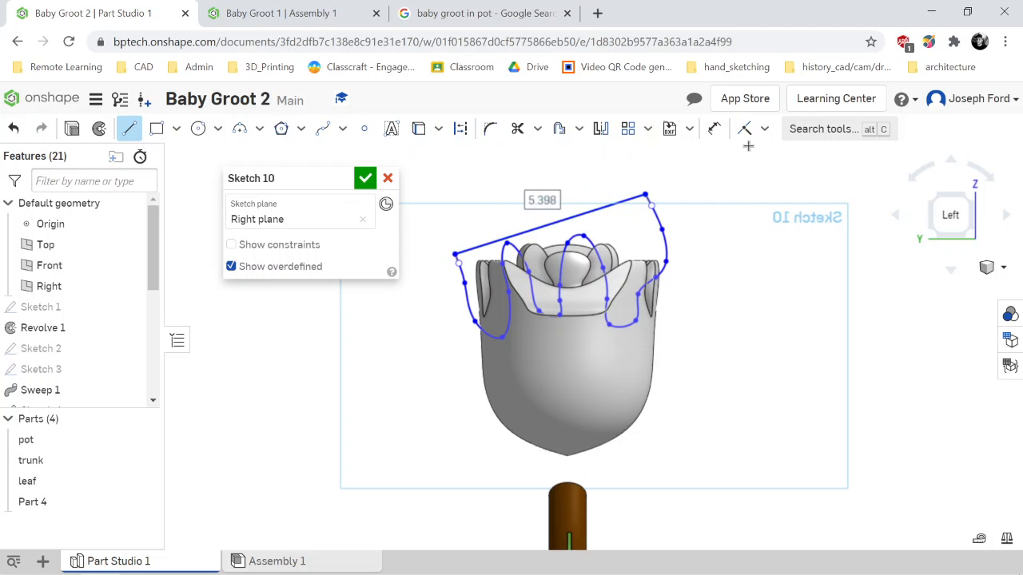
Extrude the closed spline region as a Remove, with Through all in both directions and Merge with all enabled.
click(98, 132)
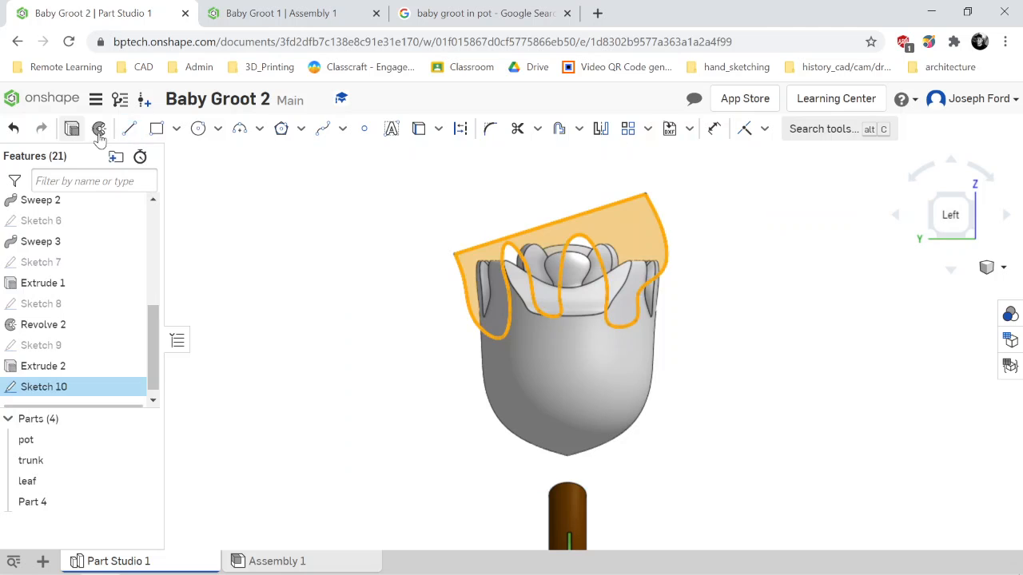
key(shift+e)
click(318, 222)
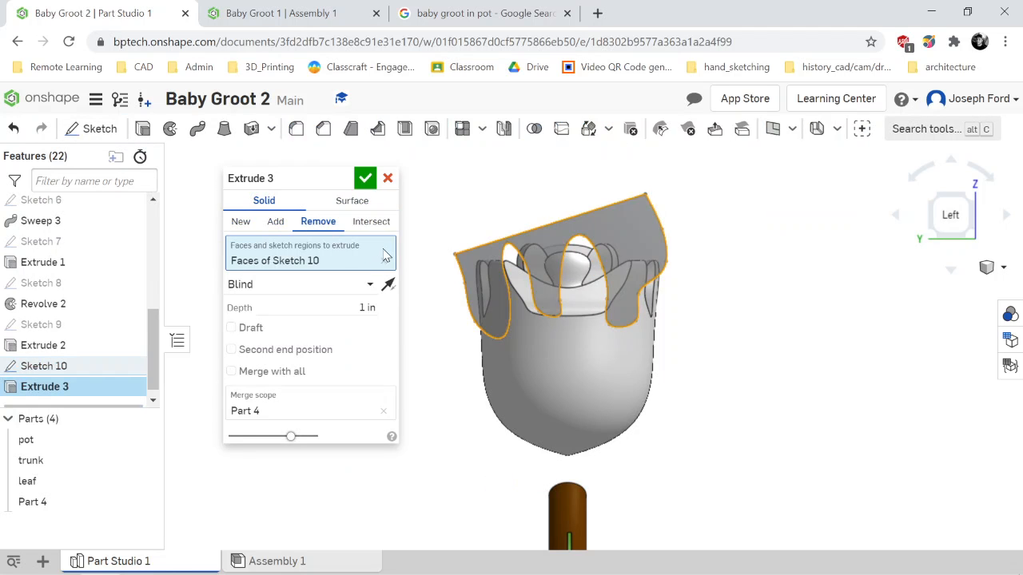
click(343, 286)
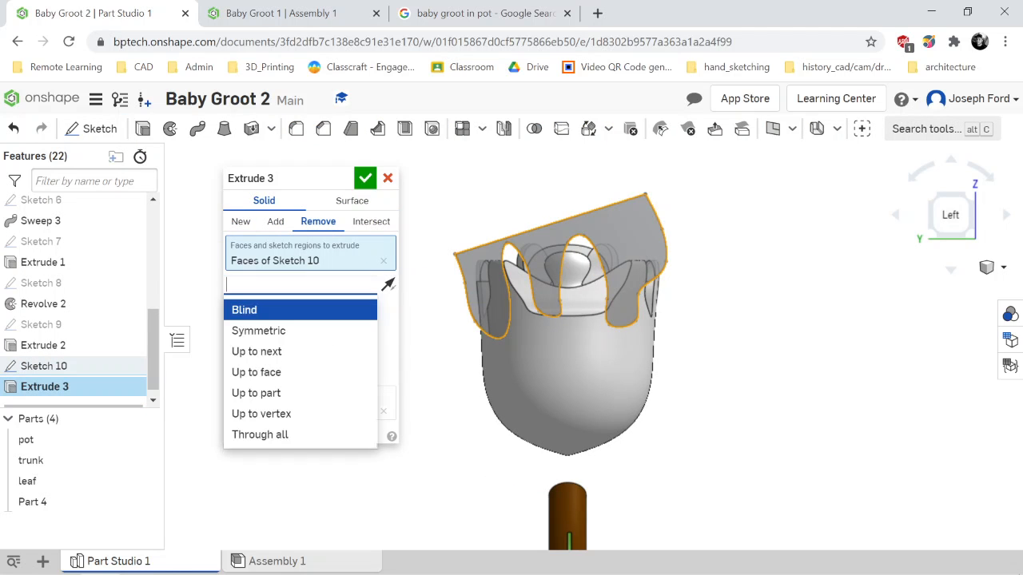
click(286, 434)
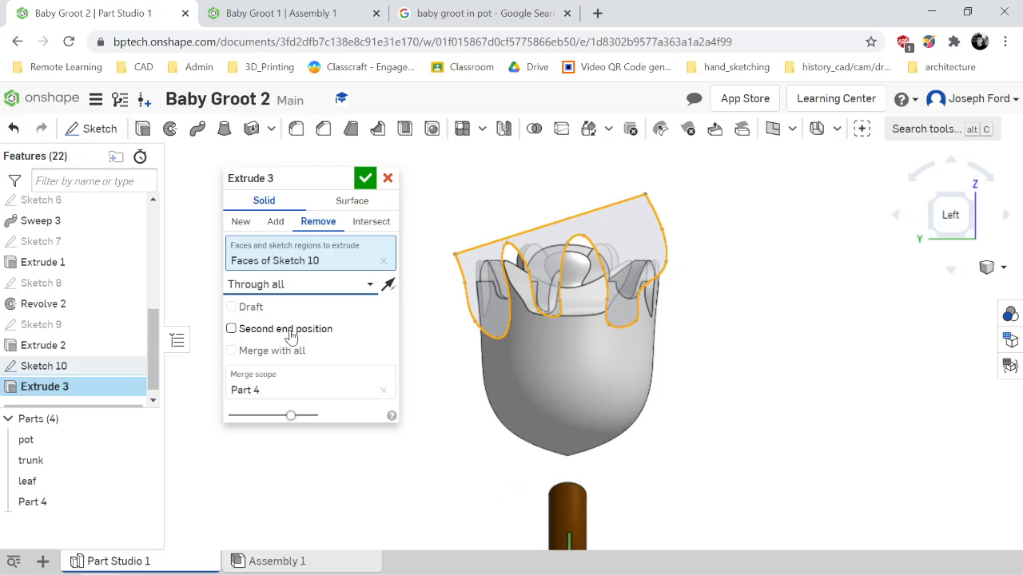
click(289, 336)
click(299, 352)
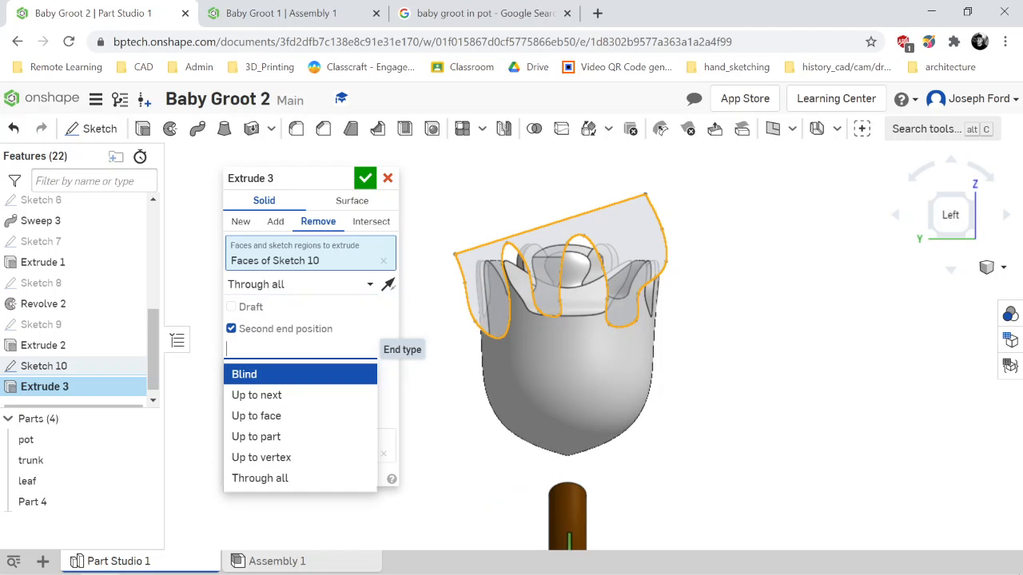
click(282, 477)
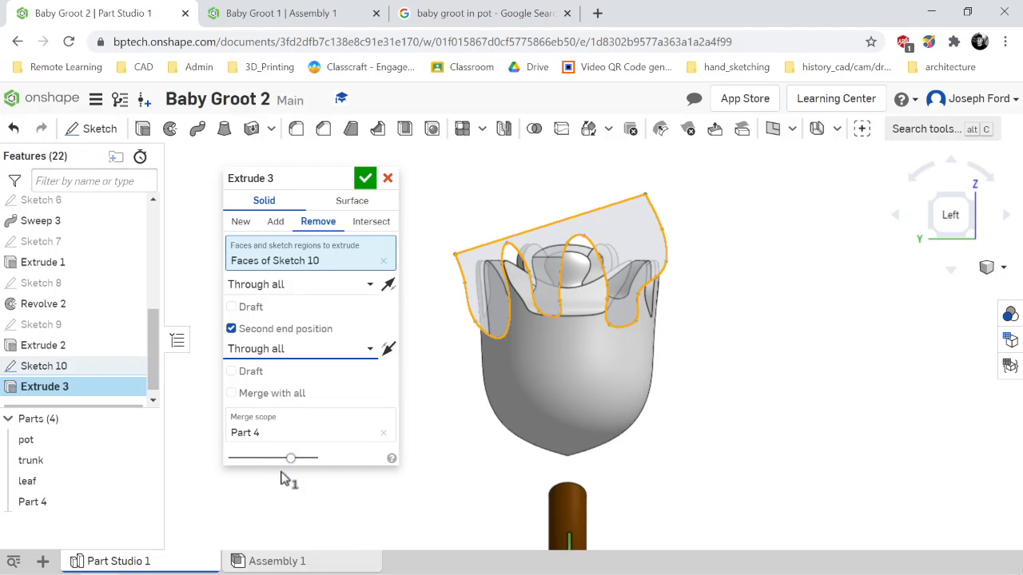
click(231, 394)
click(365, 179)
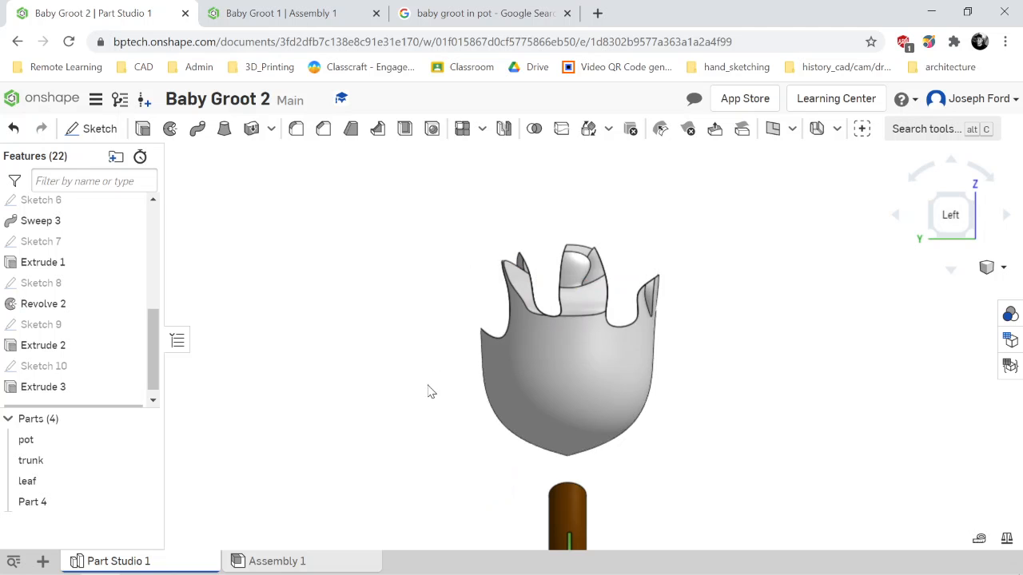
Examine the spikes around the head's rim by rotating the model through its left, front and right sides, ending in the front view.
key(Left)
key(Left)
key(Left)
key(Left)
key(Left)
key(Left)
key(Left)
key(Left)
key(Left)
key(Left)
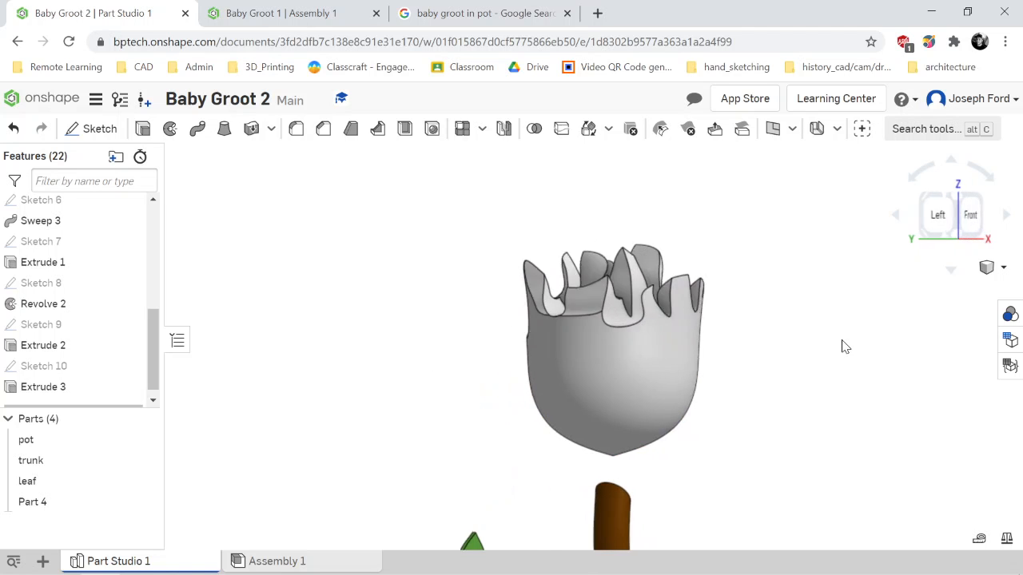
key(Right)
key(Right)
key(Right)
key(Right)
key(Right)
key(Right)
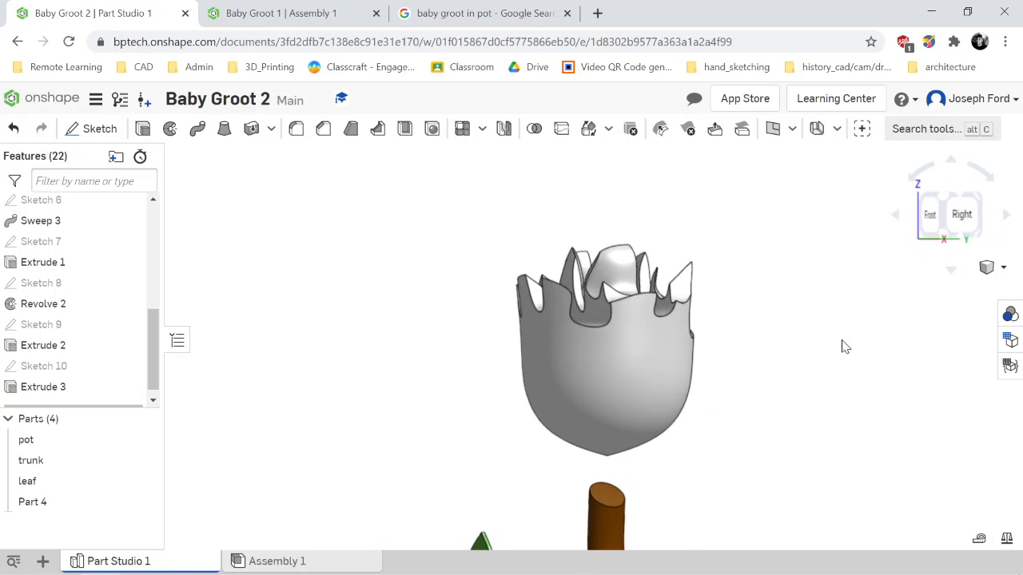
key(Left)
key(Left)
key(Left)
key(Left)
key(Left)
key(Left)
key(Left)
key(Left)
key(Left)
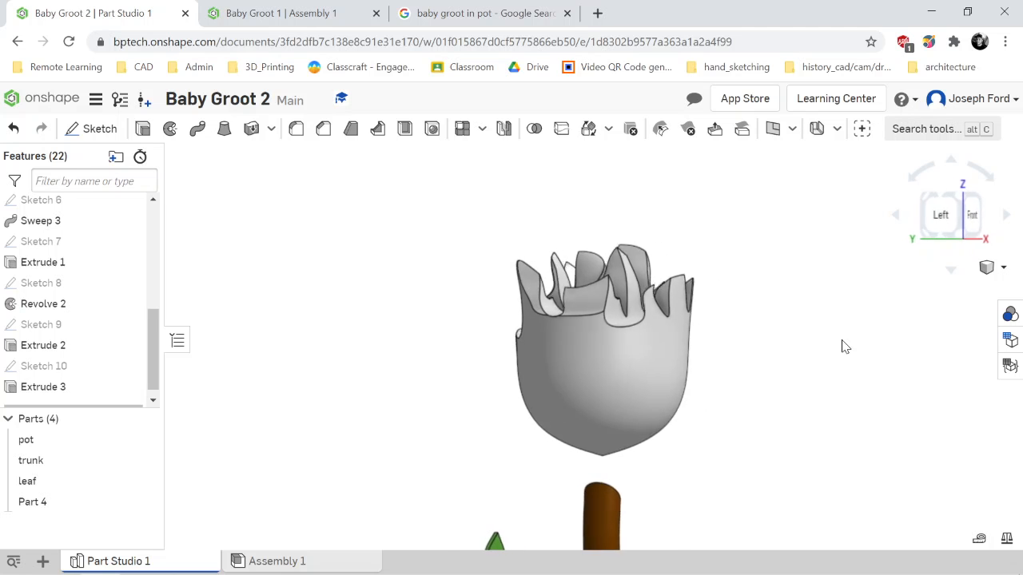
key(Right)
key(Right)
key(Right)
key(Right)
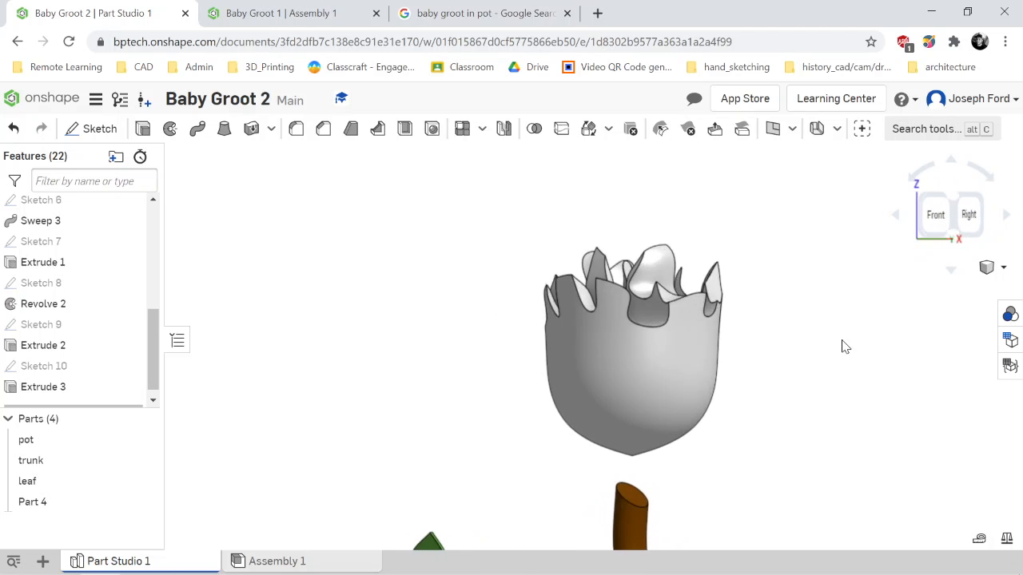
key(Left)
key(Left)
key(Left)
key(Left)
key(Left)
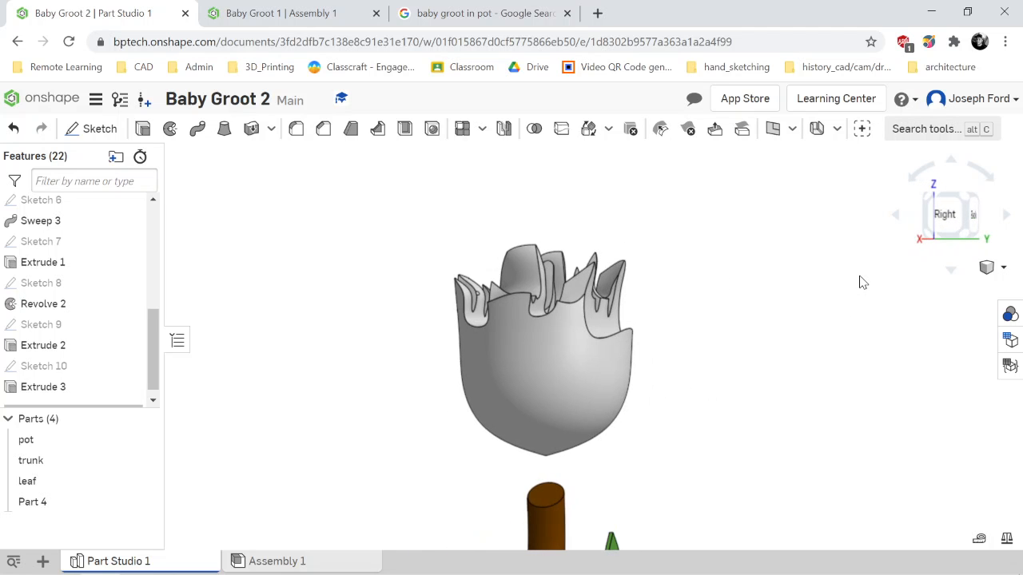
key(Left)
key(Left)
key(Left)
key(Left)
key(Left)
key(Left)
key(Left)
key(Left)
key(Left)
key(Left)
key(Left)
key(Left)
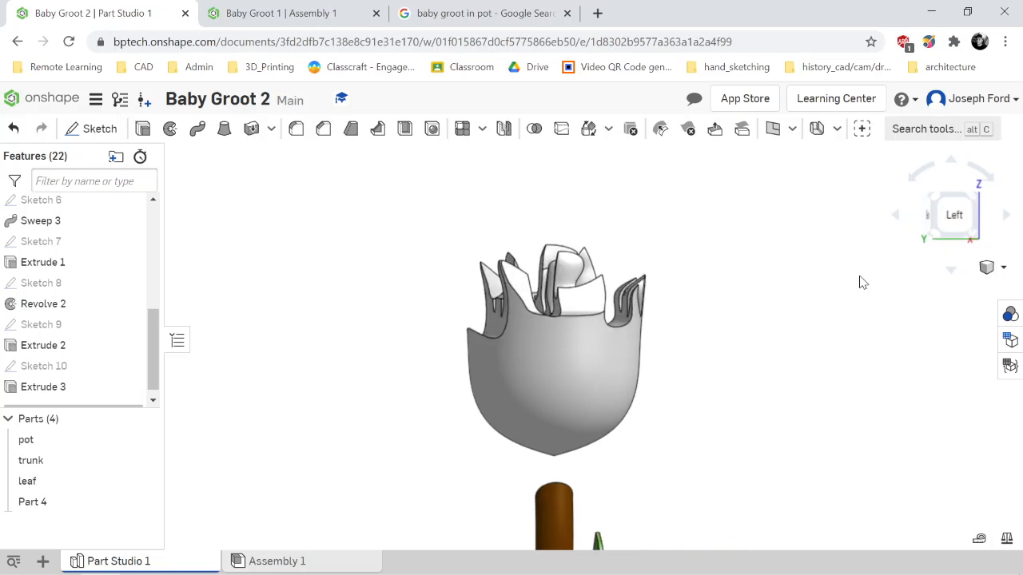
key(Left)
key(Left)
key(Left)
click(953, 214)
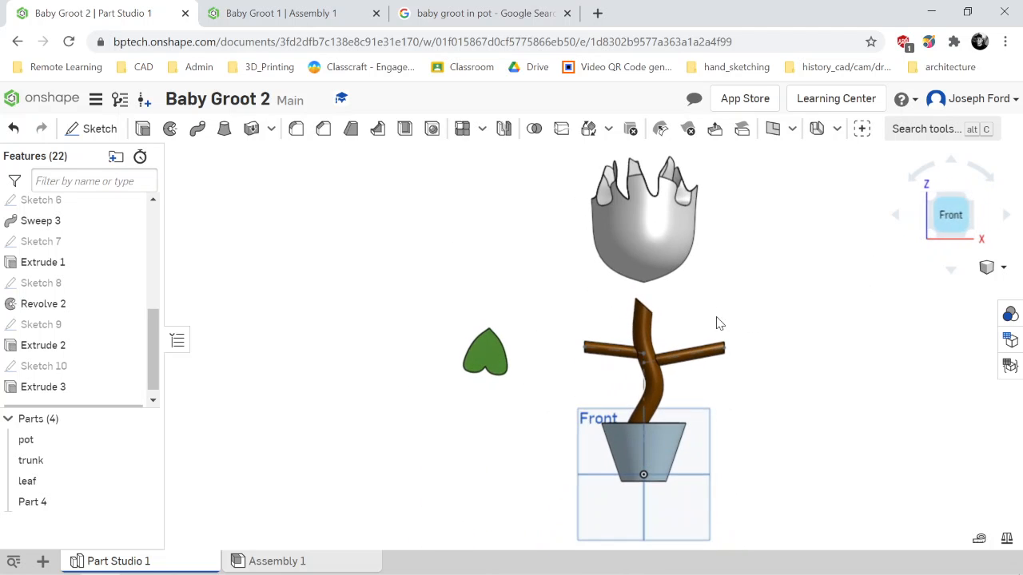
scroll(694, 229, down, 3)
scroll(702, 207, up, 2)
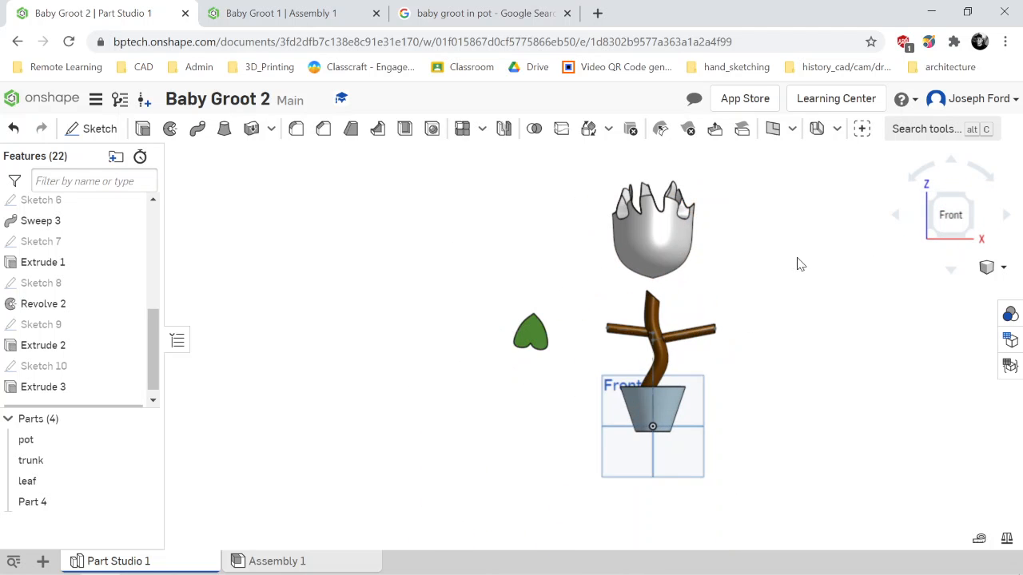
scroll(749, 183, up, 2)
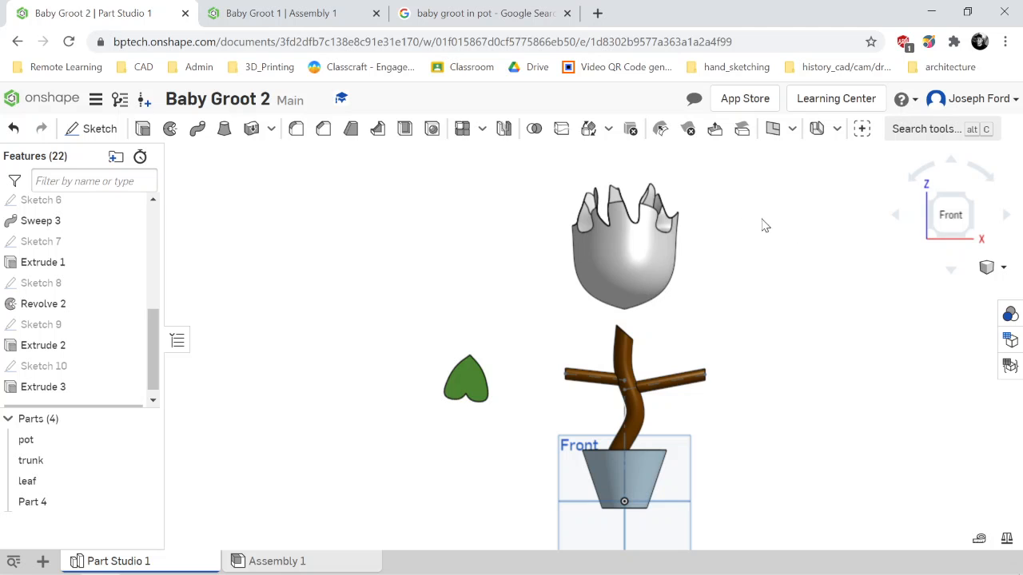
scroll(726, 203, up, 2)
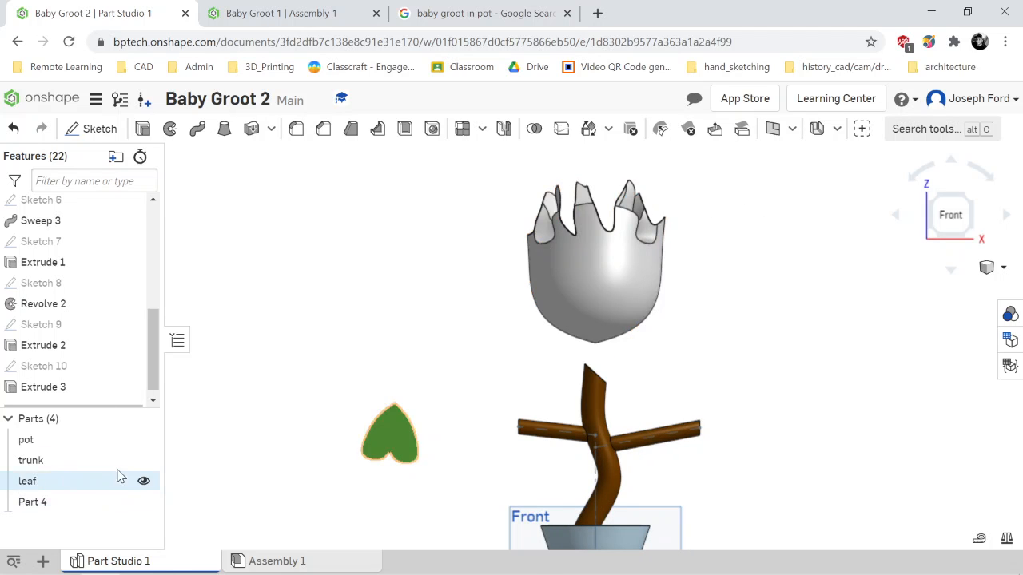
Rename Part 4 as "head".
right_click(36, 504)
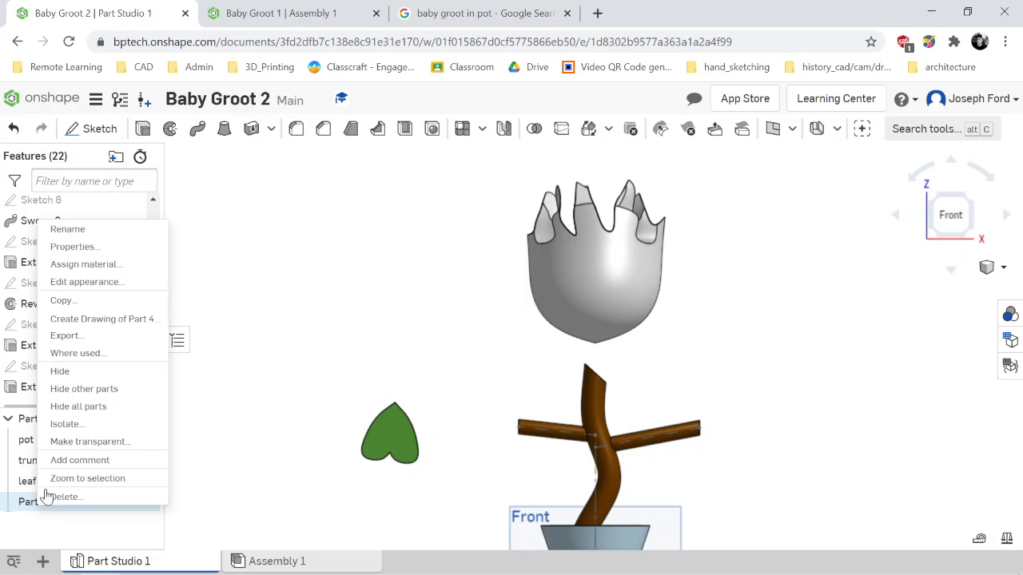
click(92, 230)
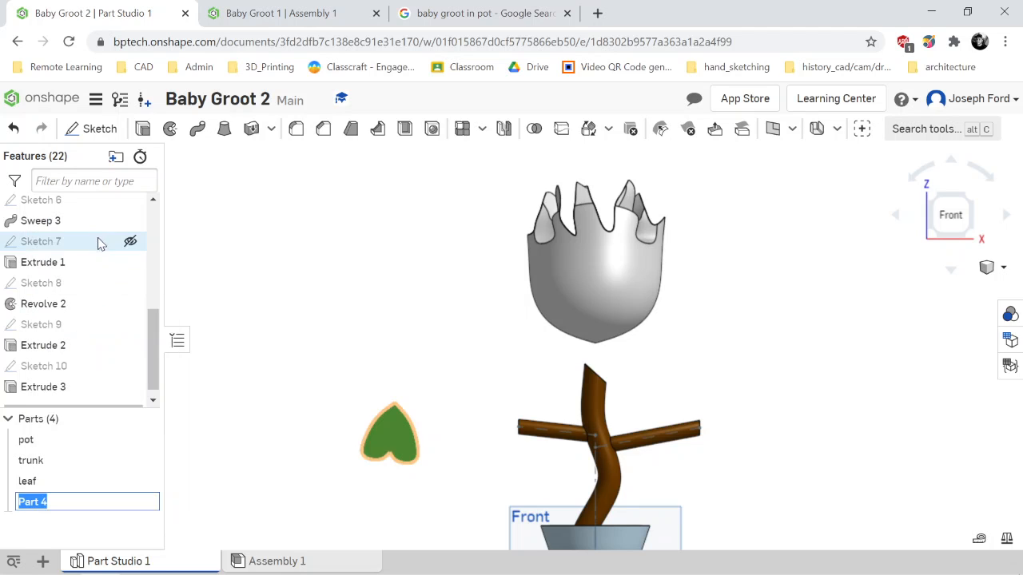
text(ba)
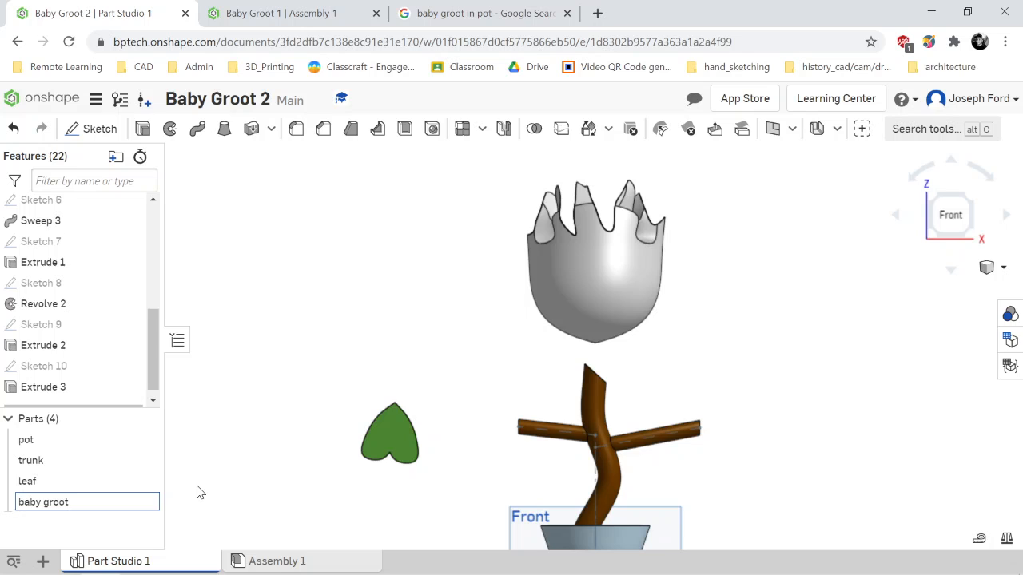
text(by gr)
key(BackSpace)
key(BackSpace)
key(BackSpace)
key(BackSpace)
key(BackSpace)
key(BackSpace)
key(BackSpace)
text(head)
key(Return)
Change the head part's appearance to a brown shade from the color palette.
click(32, 481)
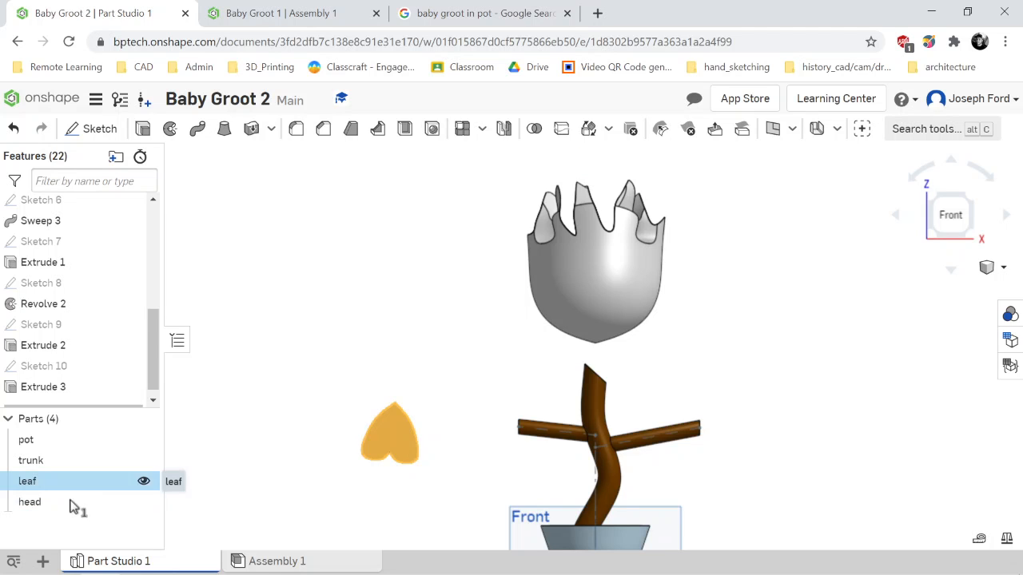
shift+click(37, 504)
click(70, 483)
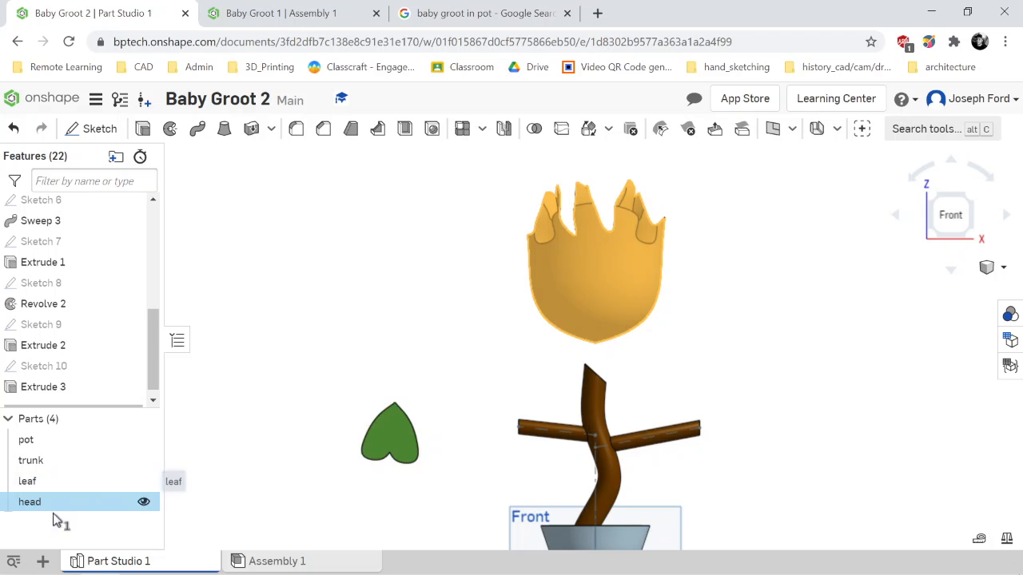
right_click(58, 510)
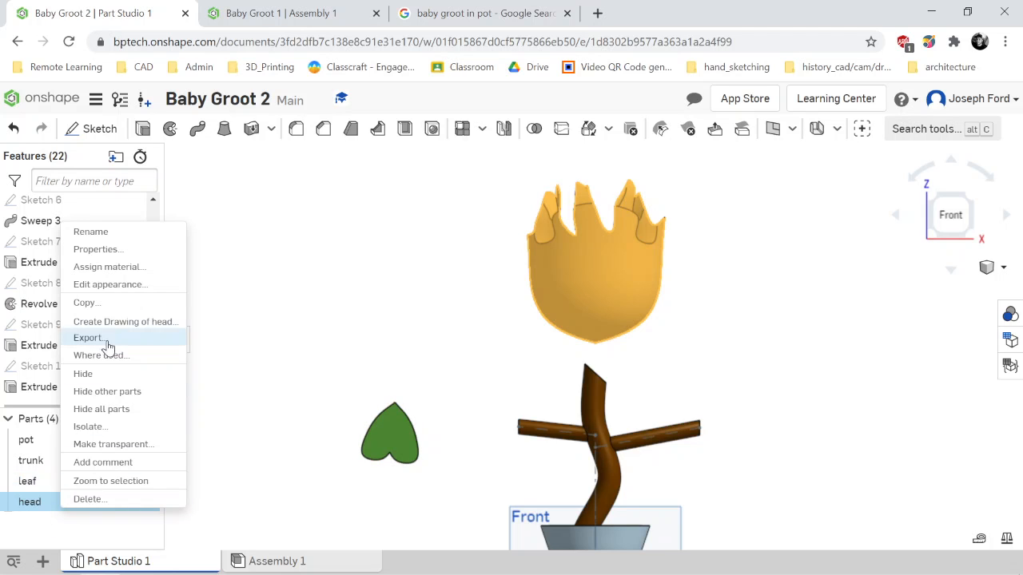
click(120, 286)
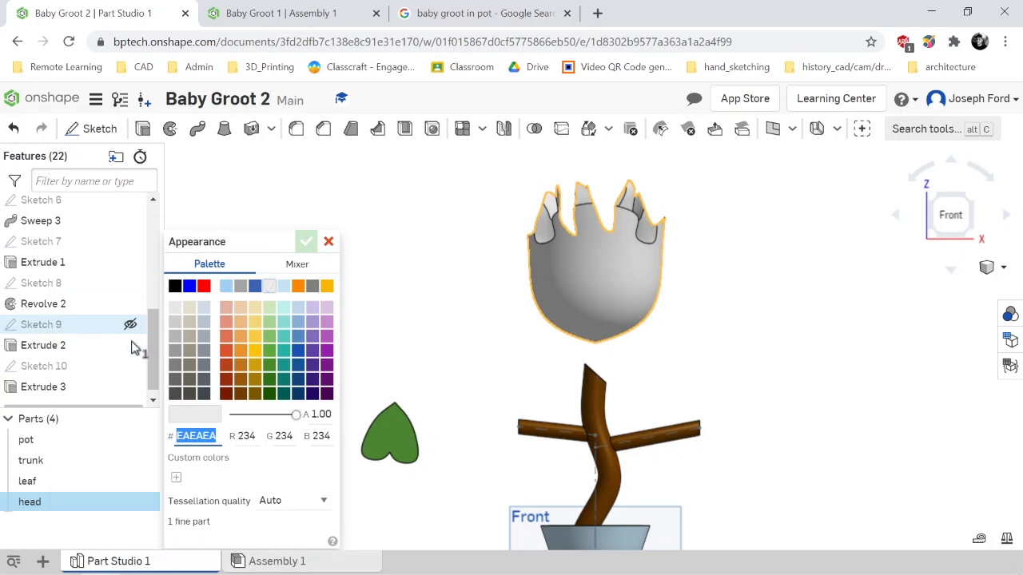
click(241, 380)
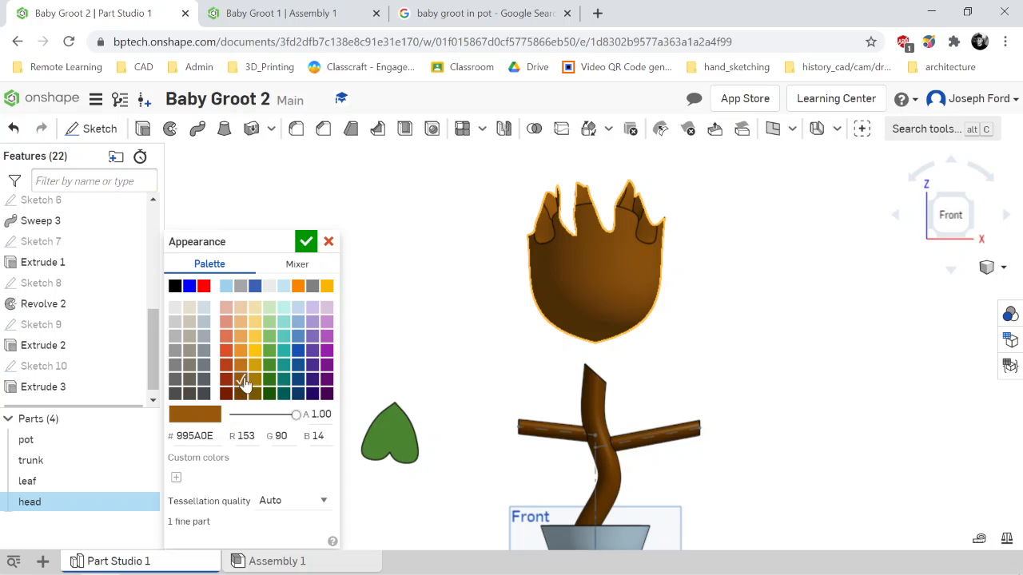
click(240, 367)
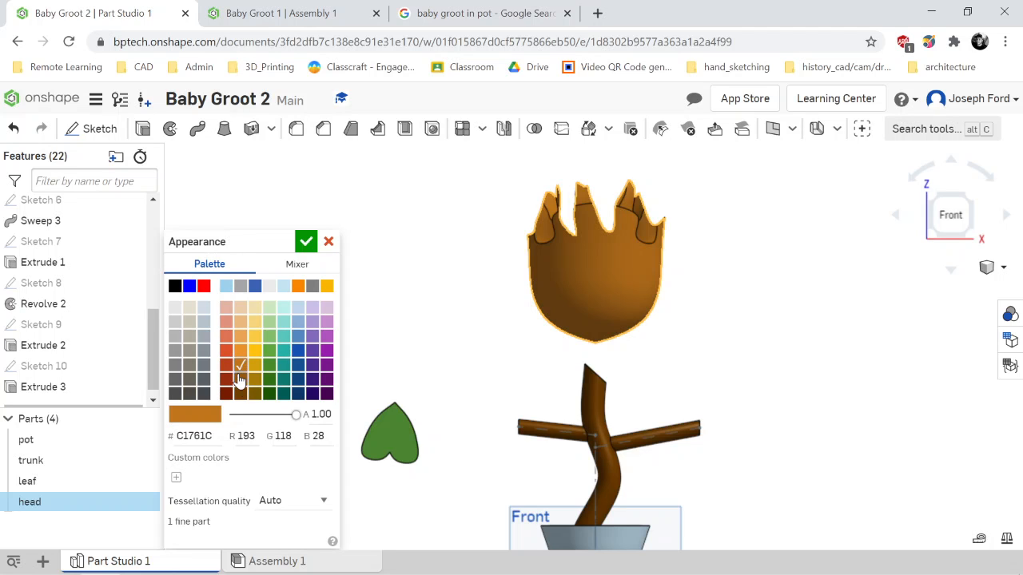
click(240, 382)
click(256, 381)
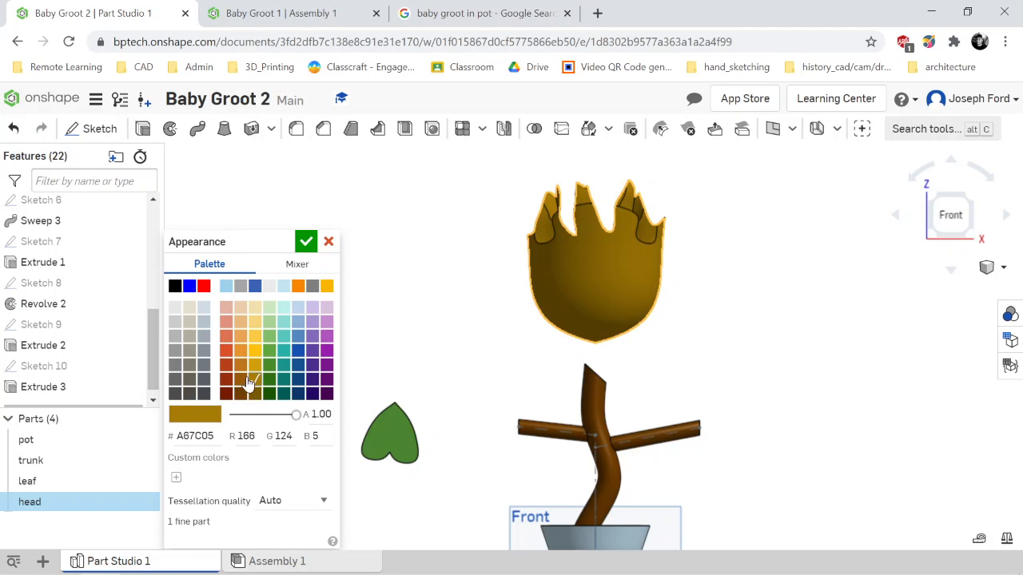
click(242, 381)
click(242, 395)
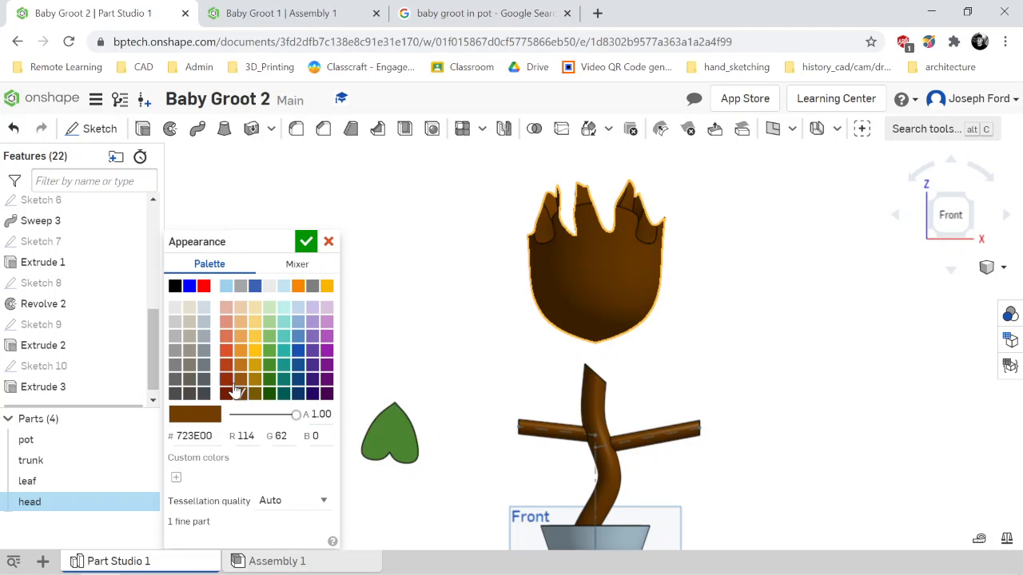
click(306, 241)
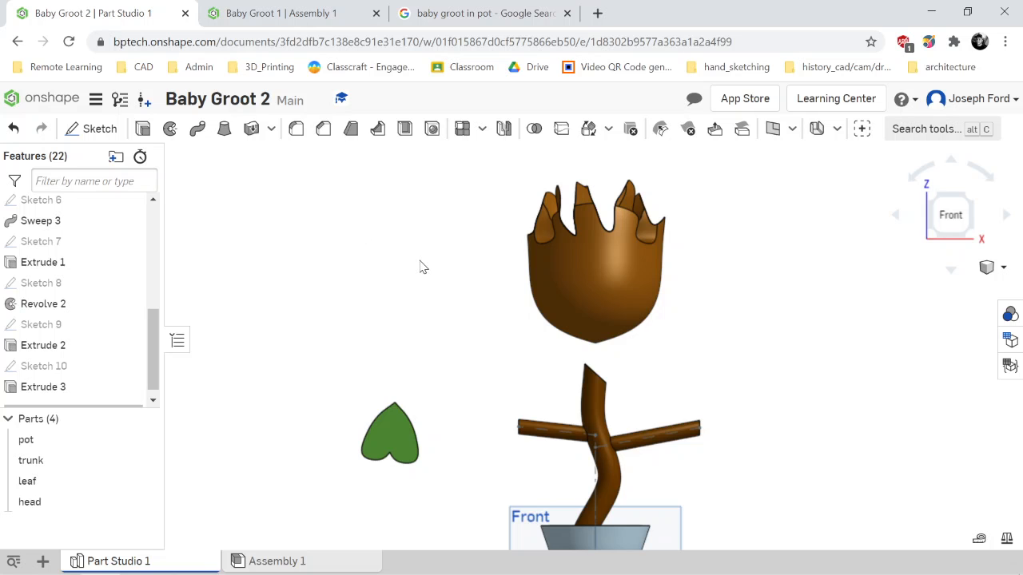
Examine the colored head and its spikes by rotating the model from side to side, ending in the front view.
key(Right)
key(Right)
key(Left)
key(Left)
key(Left)
key(Left)
key(Left)
key(Left)
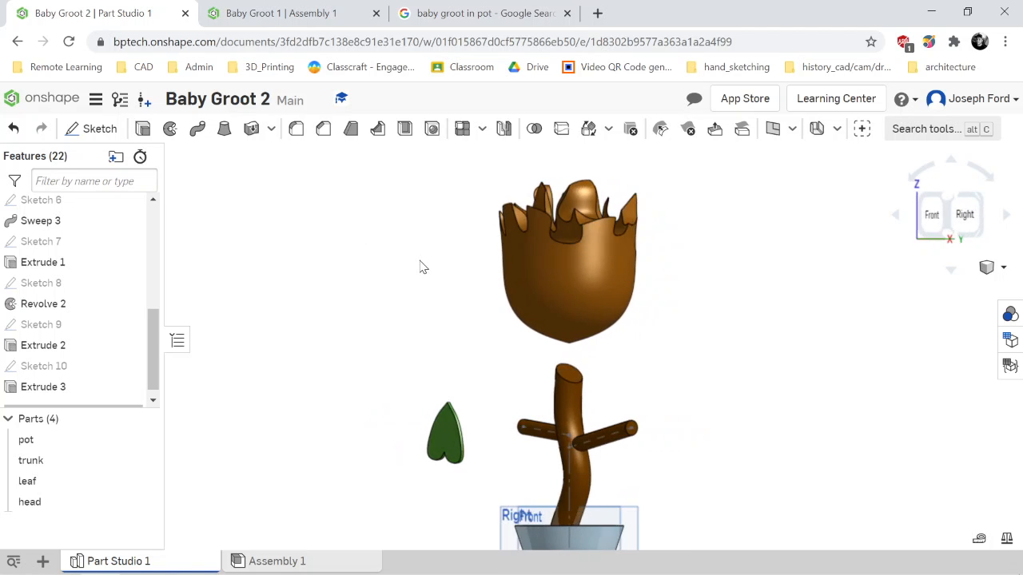
key(Right)
key(Right)
key(Right)
key(Right)
key(Right)
key(Left)
key(Left)
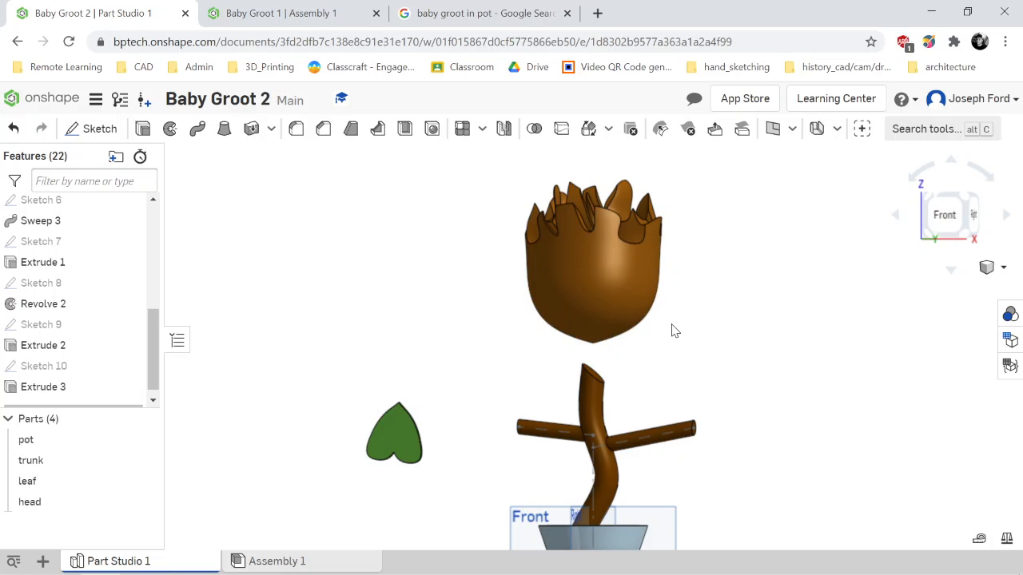
click(949, 213)
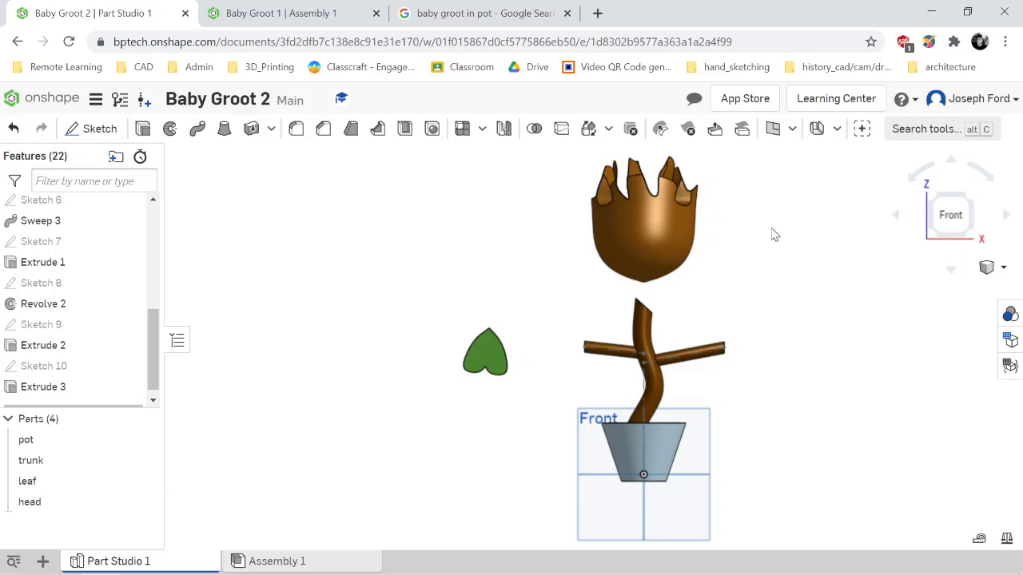
Start a sketch on the Front plane and draw a horizontal ellipse about 1.34 in wide and 0.78 in high above the leaf.
scroll(782, 216, down, 3)
scroll(788, 207, up, 3)
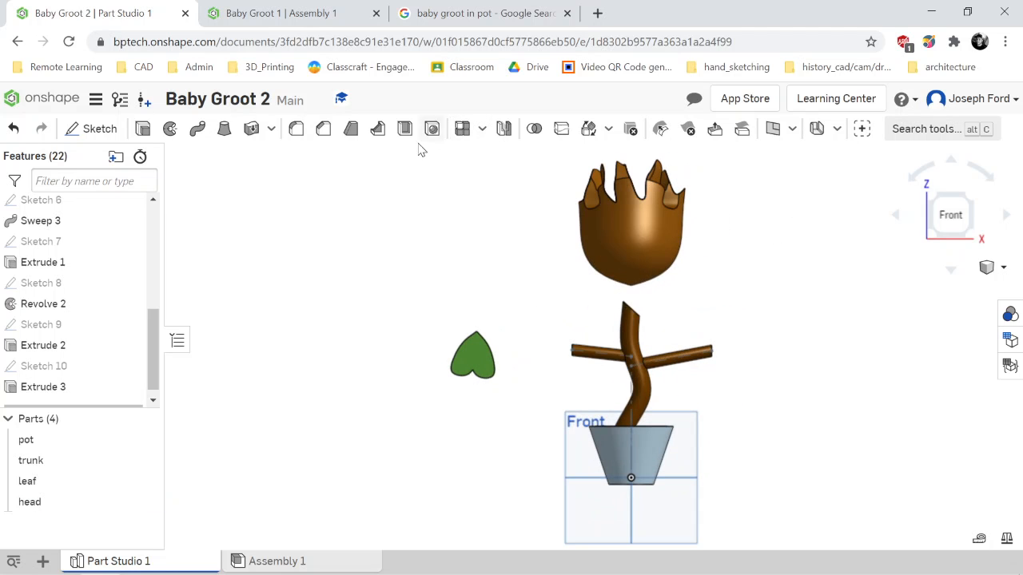
click(90, 130)
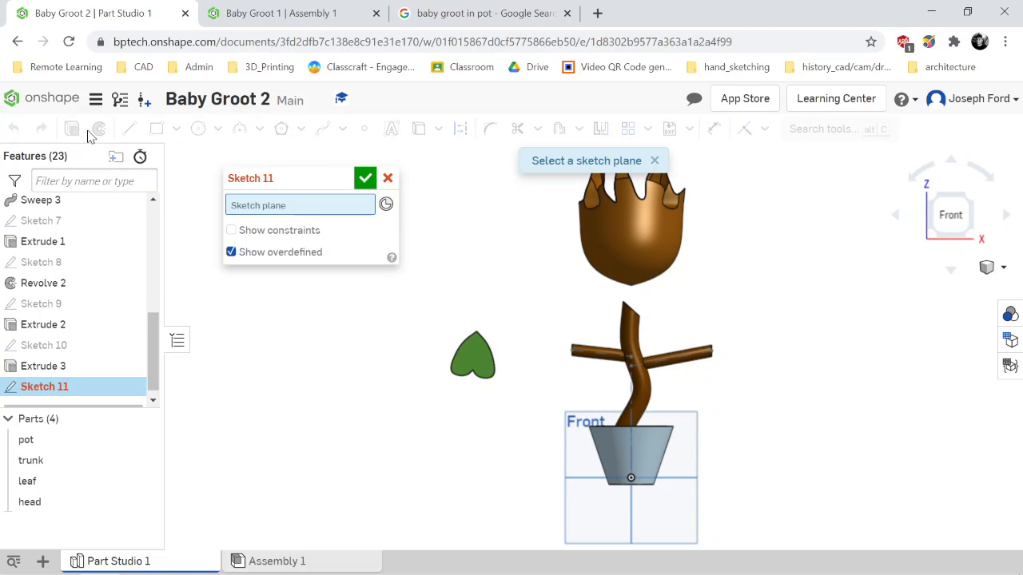
scroll(150, 311, up, 5)
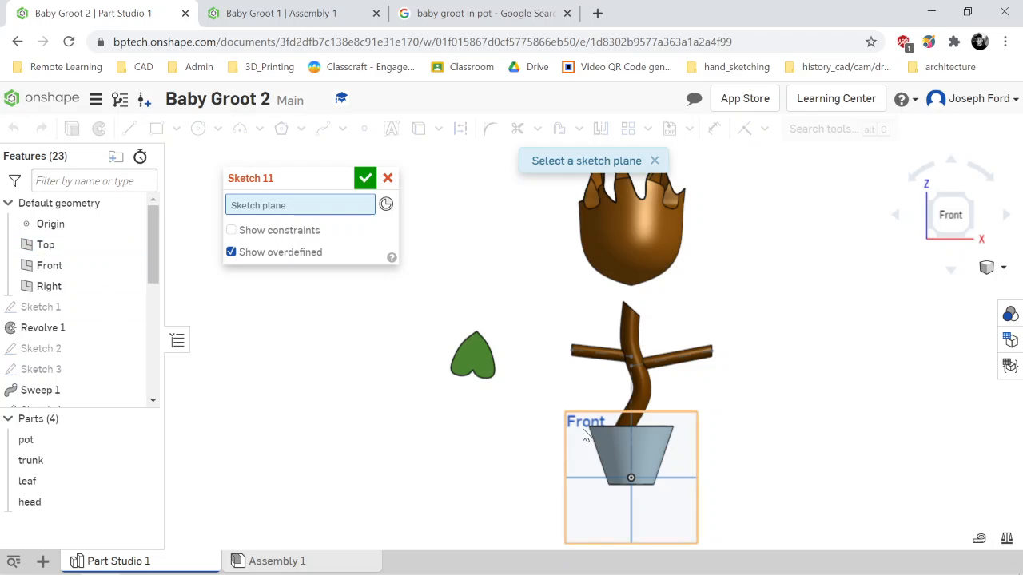
click(51, 265)
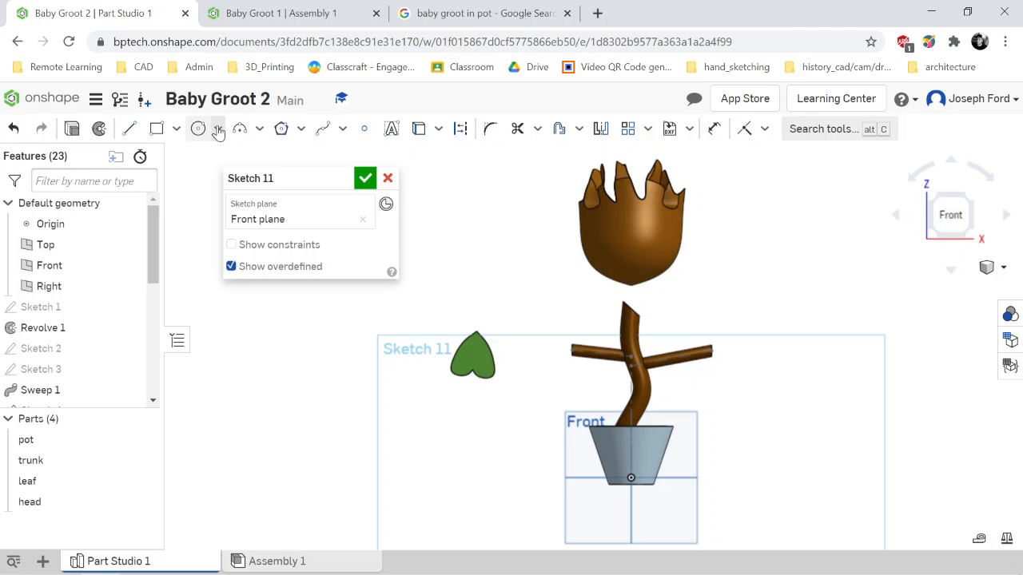
click(218, 129)
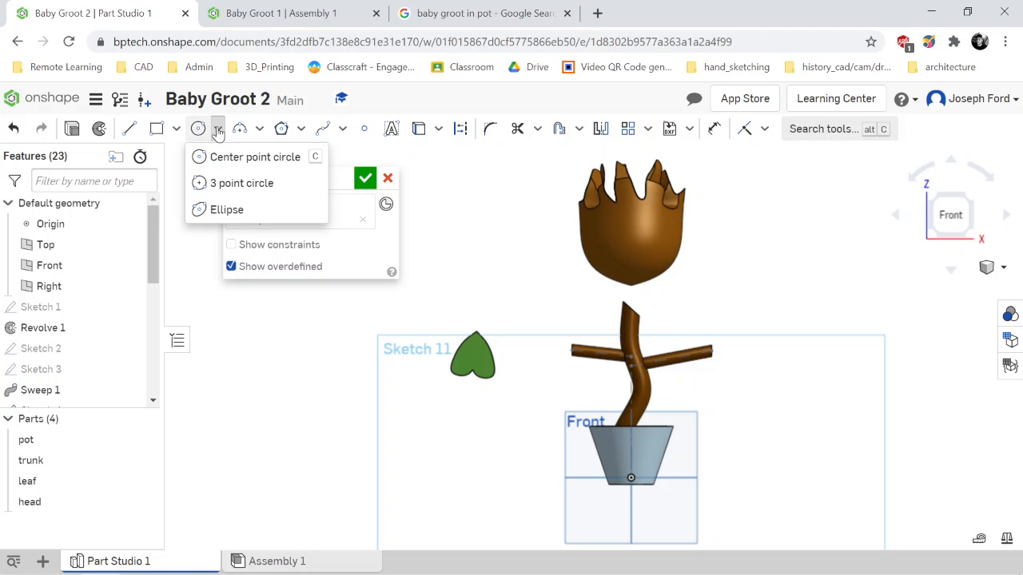
click(227, 210)
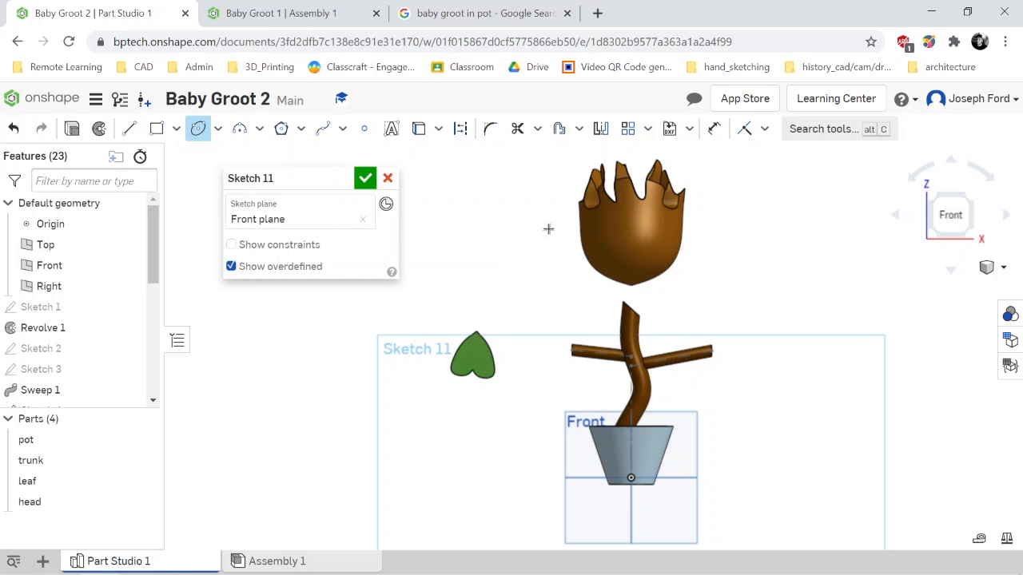
scroll(534, 233, up, 2)
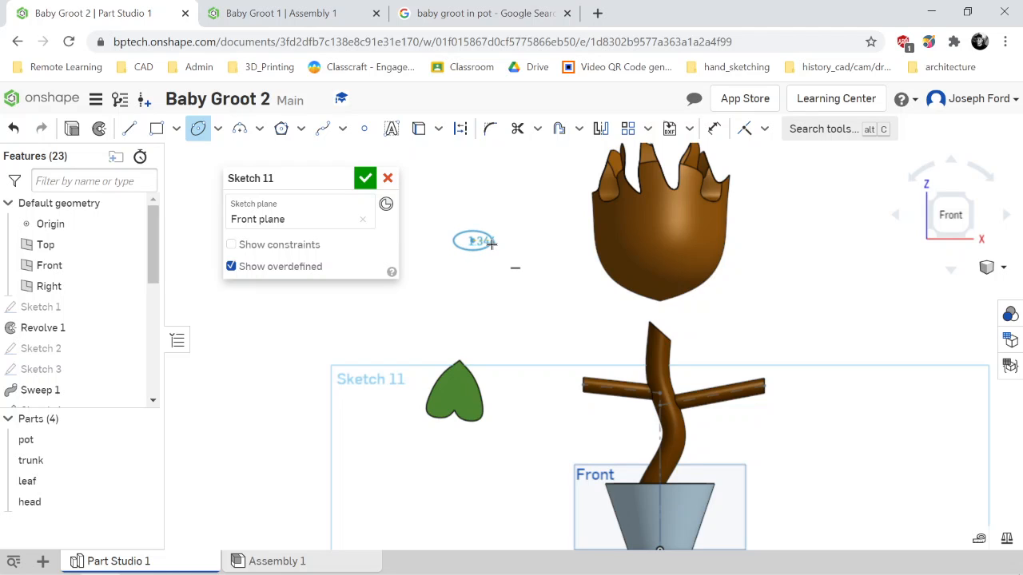
click(493, 242)
click(472, 231)
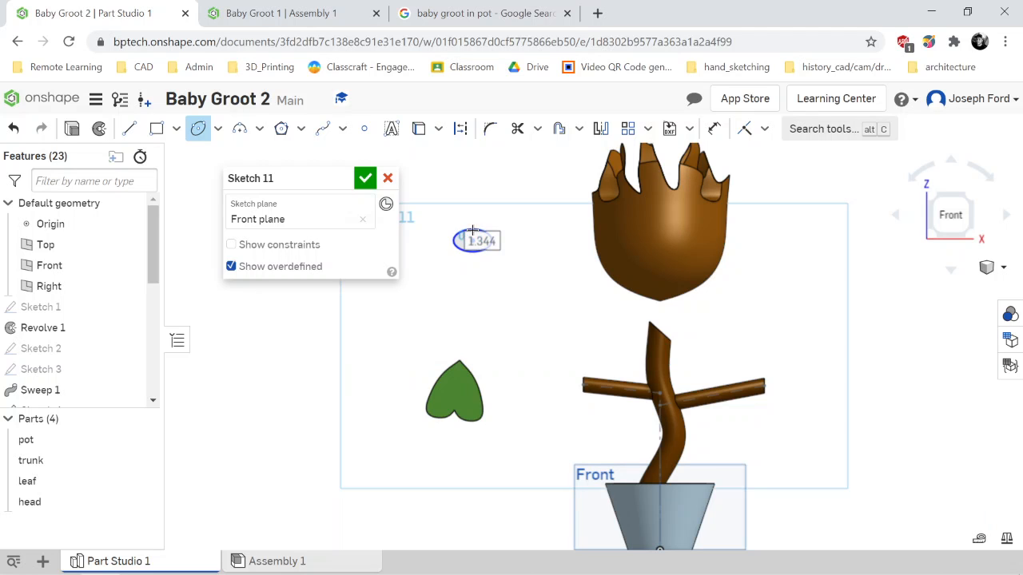
Draw a horizontal line across the ellipse's full width through its center and trim away the lower half of the ellipse.
scroll(443, 208, up, 3)
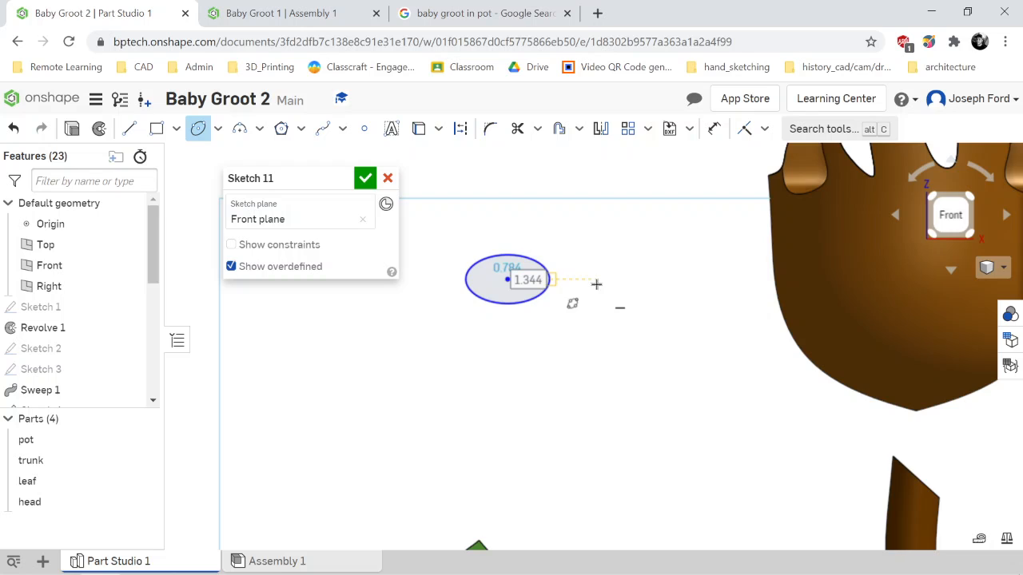
key(l)
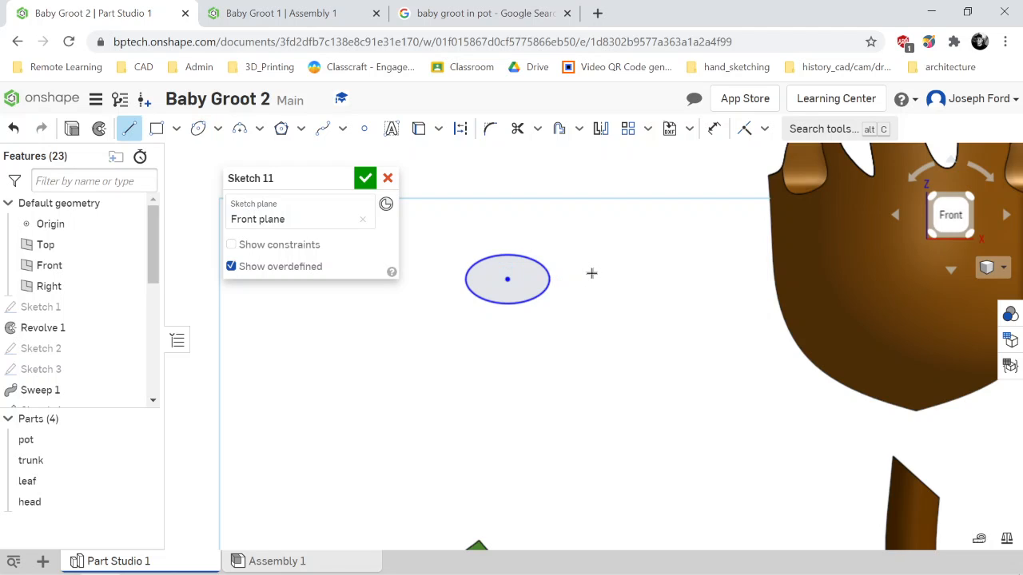
click(547, 279)
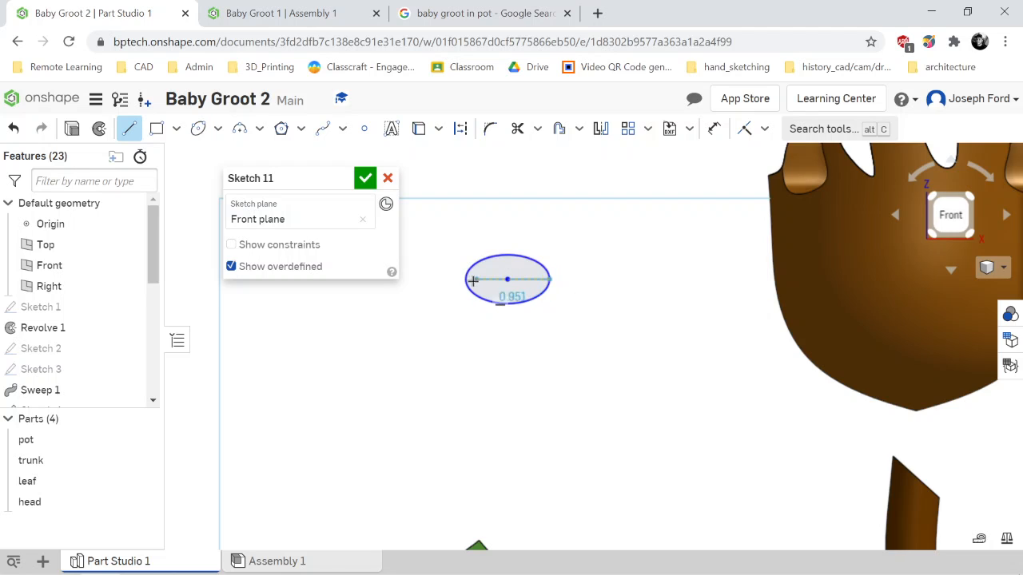
click(465, 279)
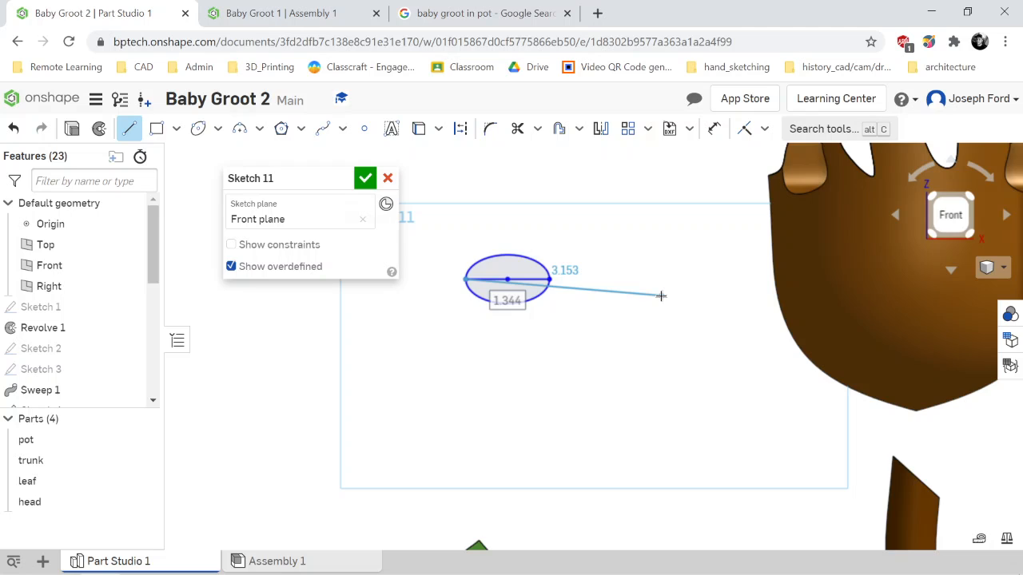
key(Escape)
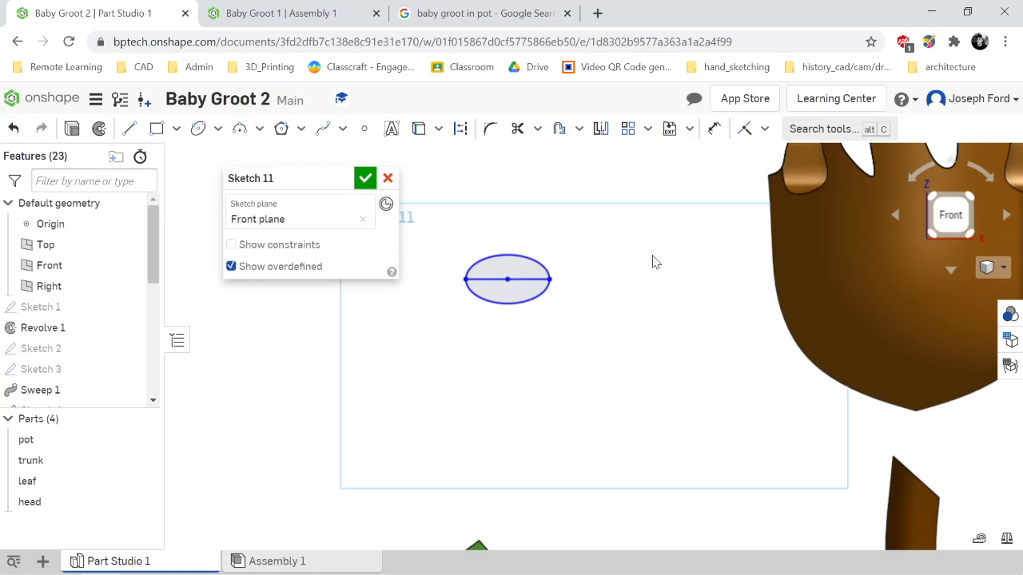
click(518, 129)
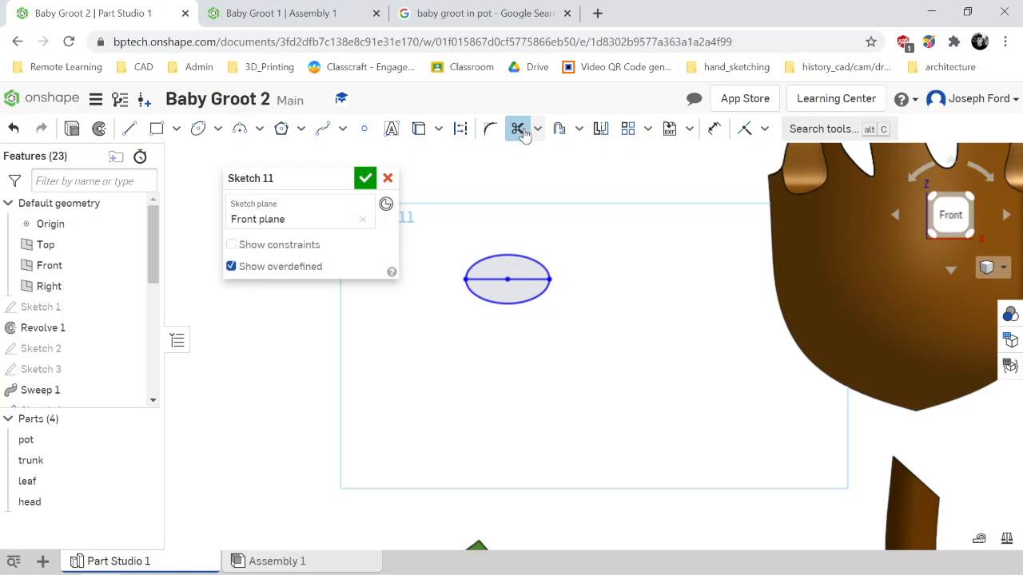
click(520, 302)
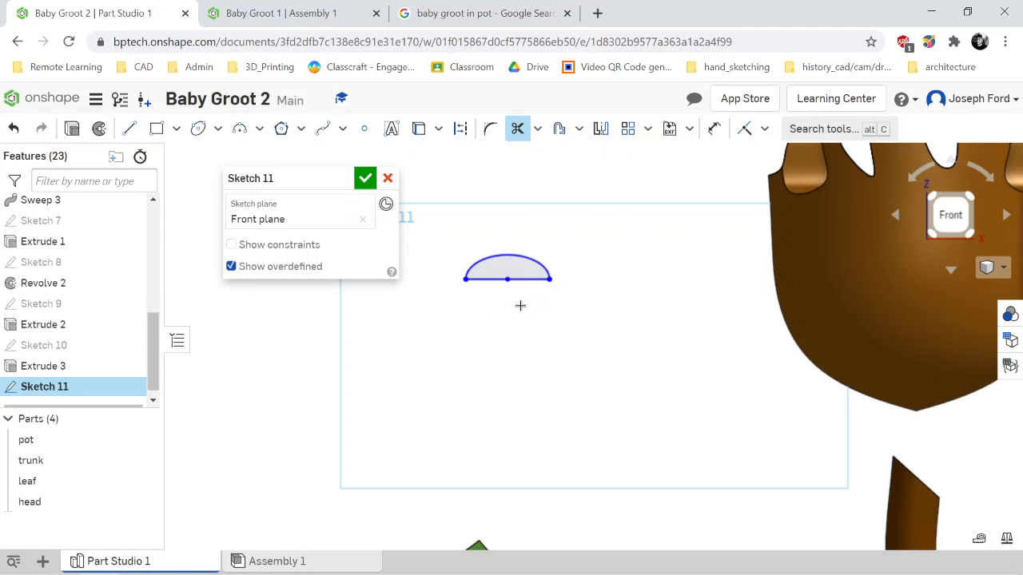
Revolve the half-ellipse region fully around its straight edge as a New solid.
click(99, 130)
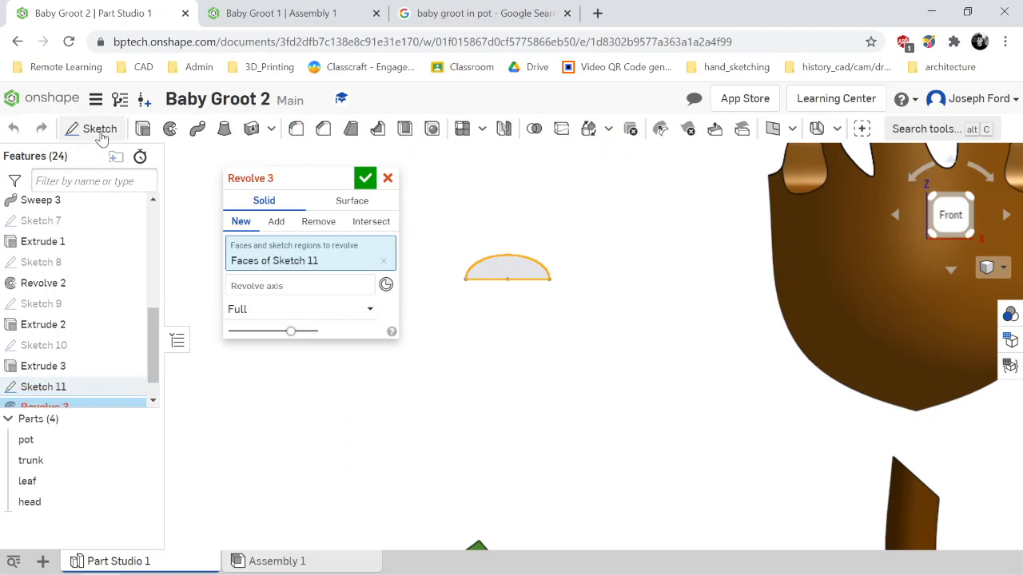
click(297, 288)
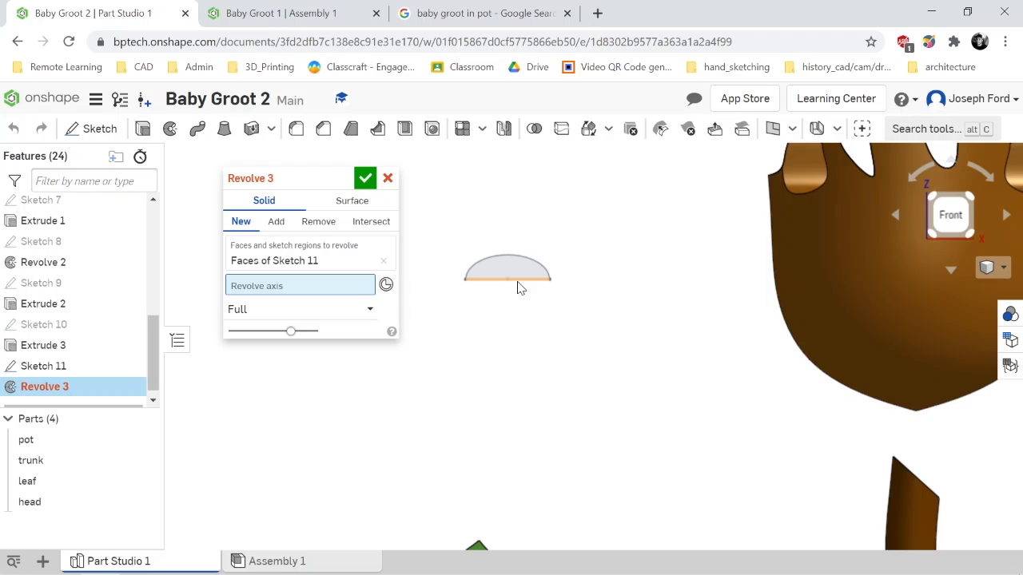
click(518, 281)
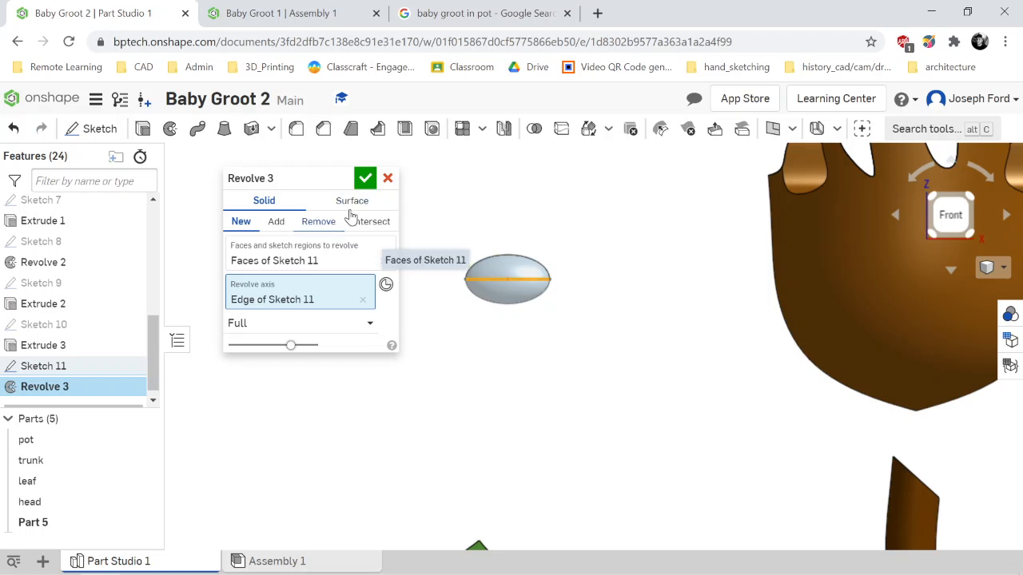
click(365, 177)
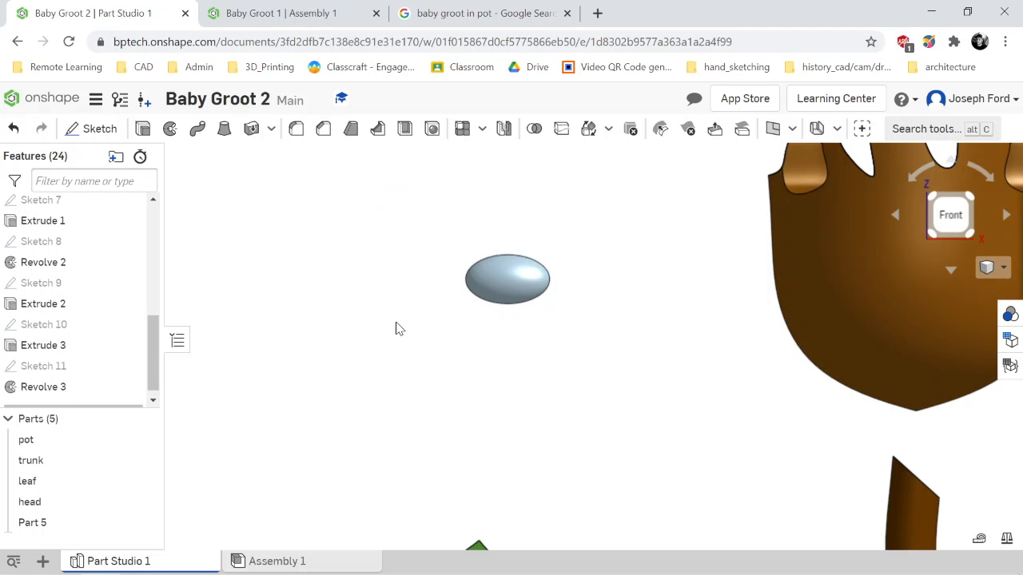
Rename Part 5 as "eye".
right_click(43, 525)
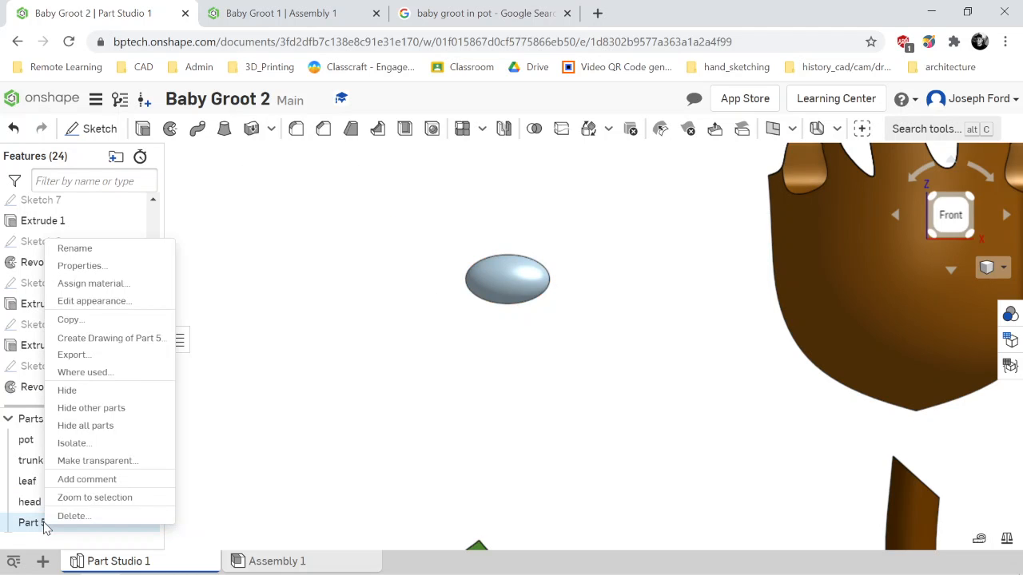
click(95, 250)
text(eye)
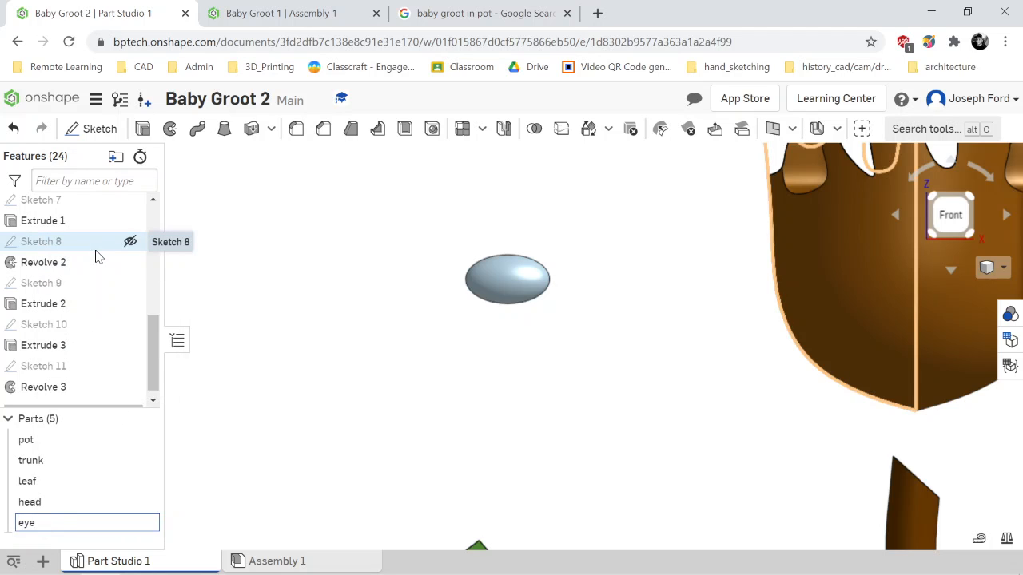
key(Return)
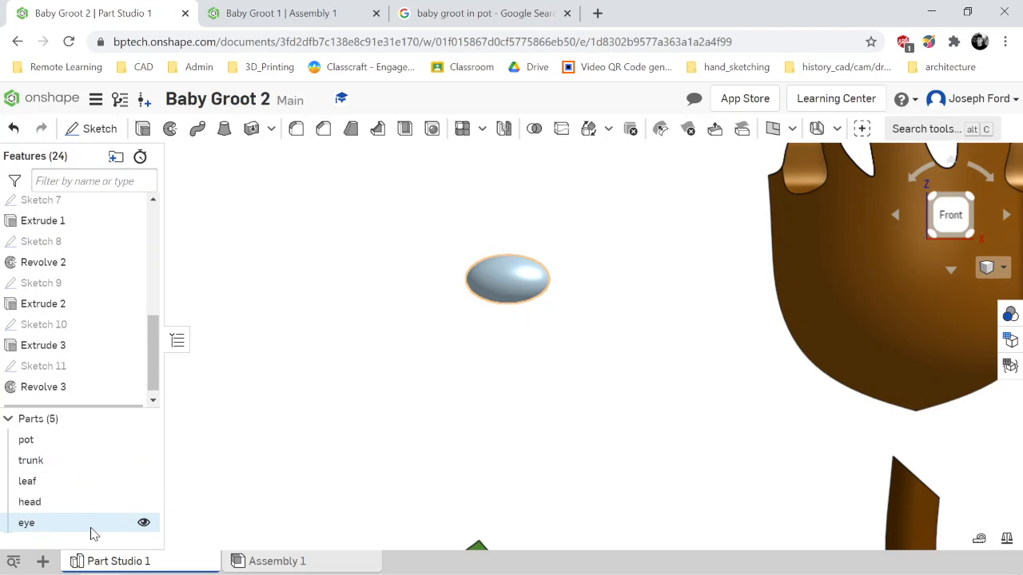
Set the eye part's appearance to solid black (000000).
right_click(92, 531)
click(147, 306)
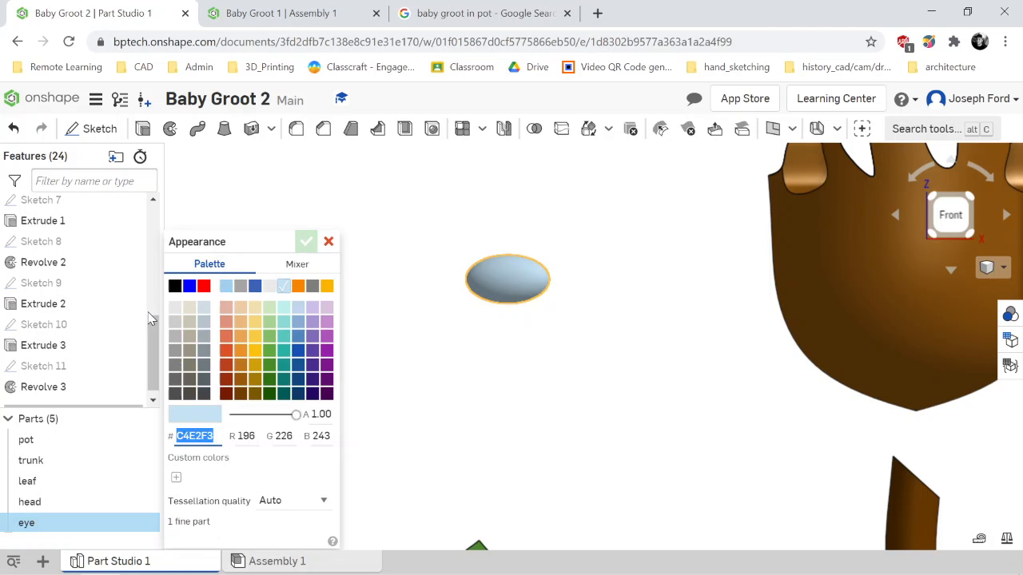
click(174, 289)
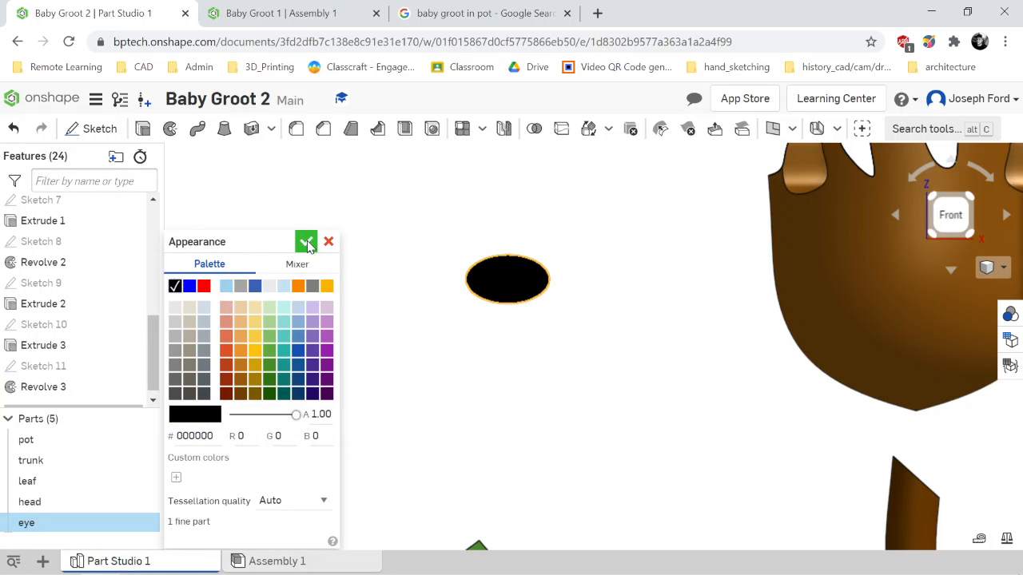
click(306, 241)
Switch to Assembly 1 and insert one pot from Part Studio 1 near the assembly origin.
scroll(663, 316, down, 5)
scroll(769, 302, up, 1)
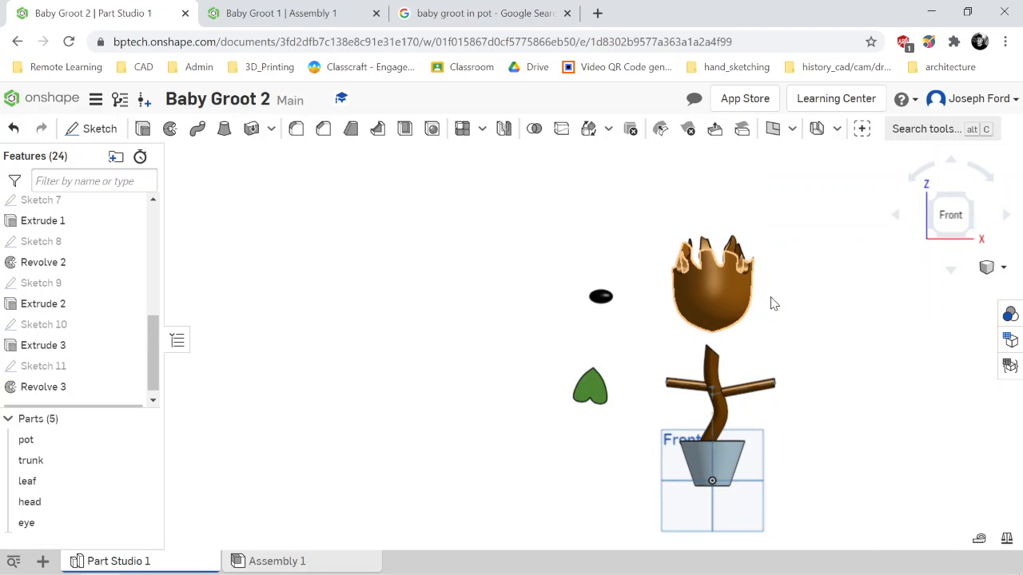
scroll(815, 306, up, 2)
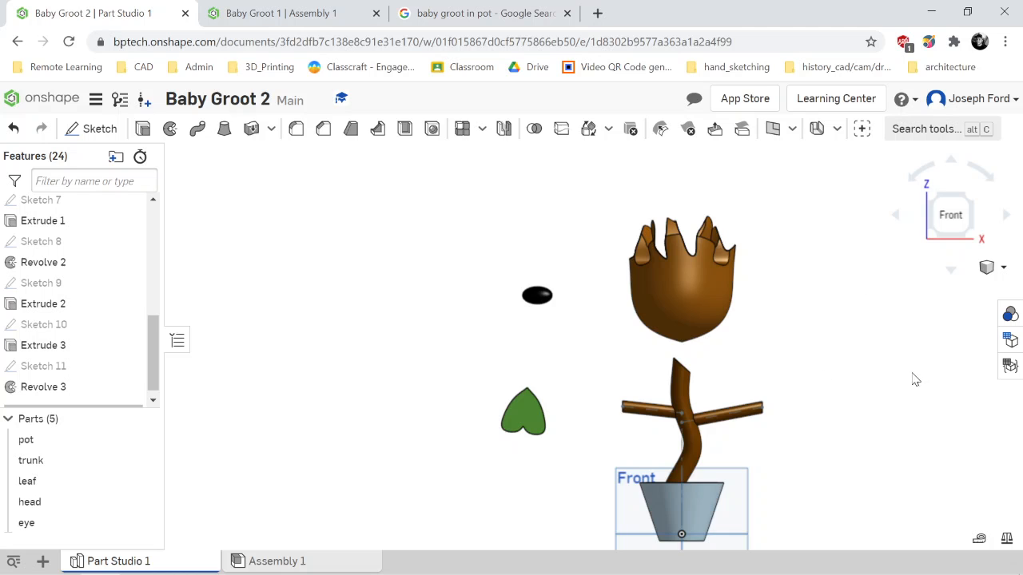
scroll(907, 394, down, 3)
scroll(913, 412, up, 2)
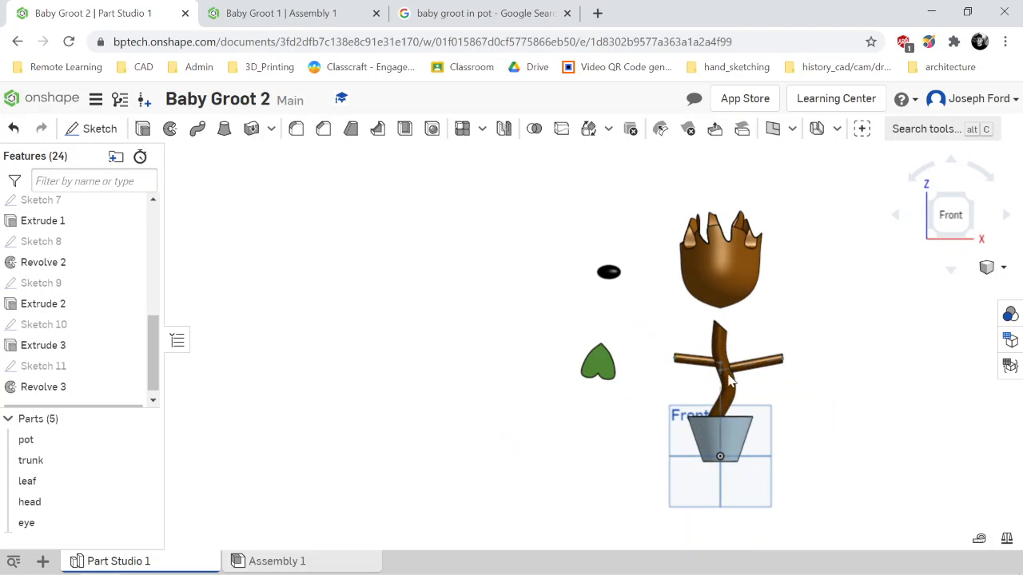
click(309, 561)
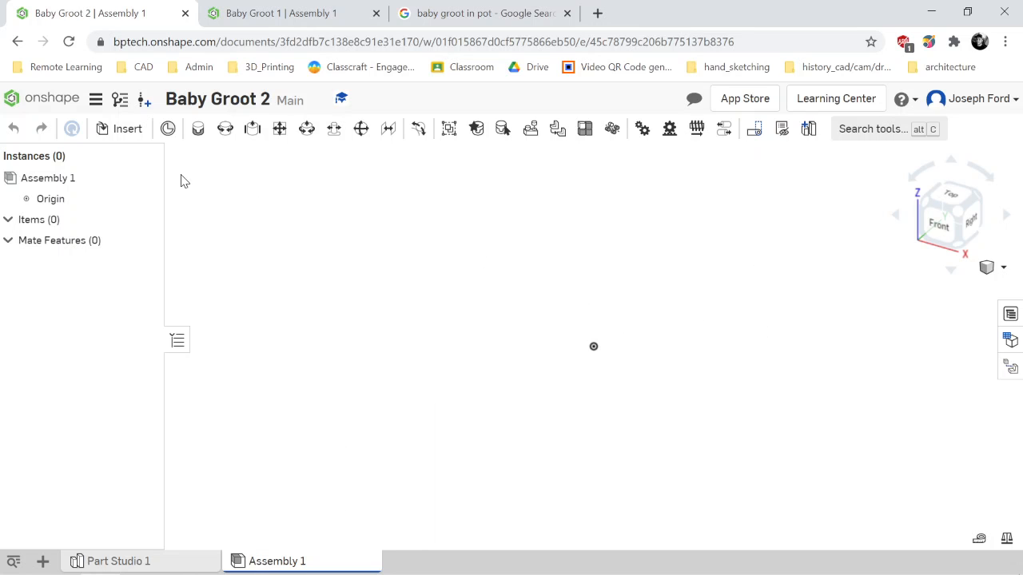
click(125, 133)
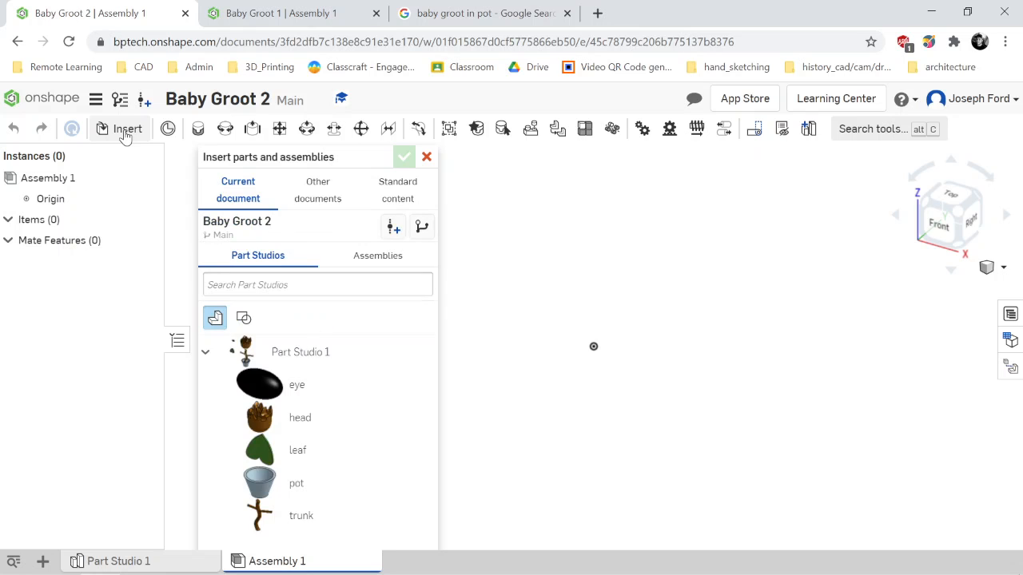
click(293, 484)
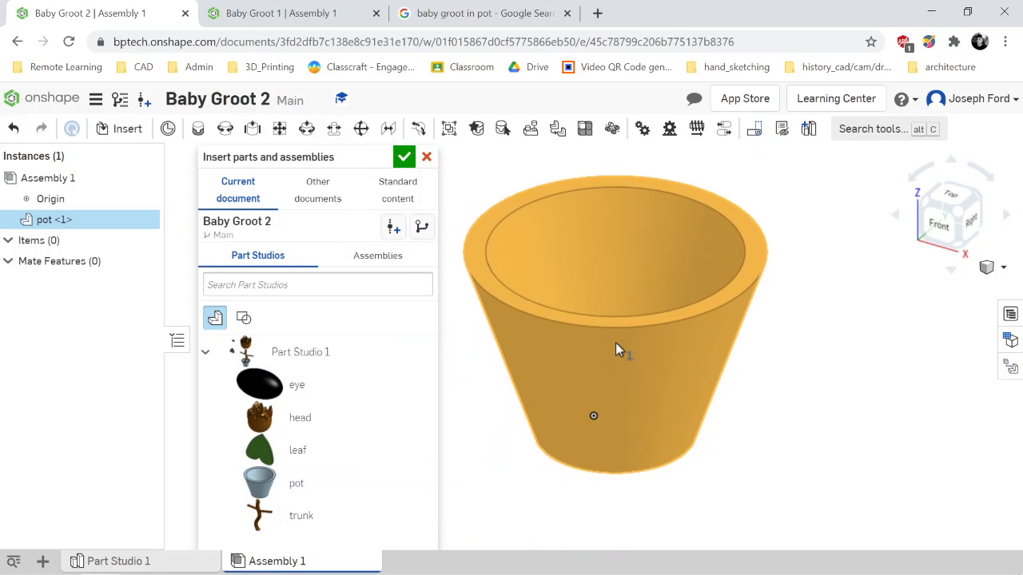
click(615, 343)
scroll(607, 264, down, 5)
scroll(596, 248, up, 3)
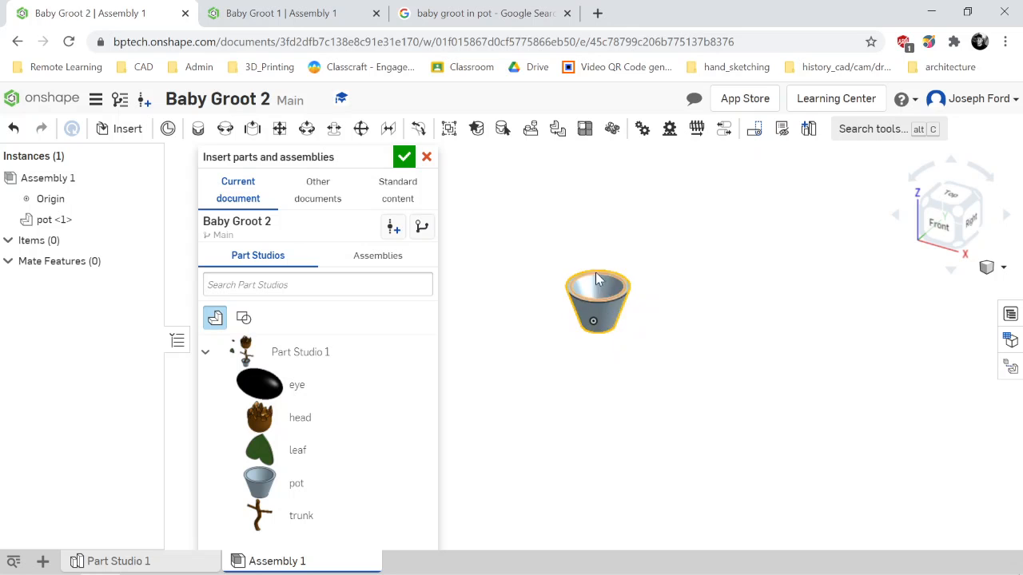
Insert one trunk beside the pot and one head above the trunk.
scroll(600, 271, down, 3)
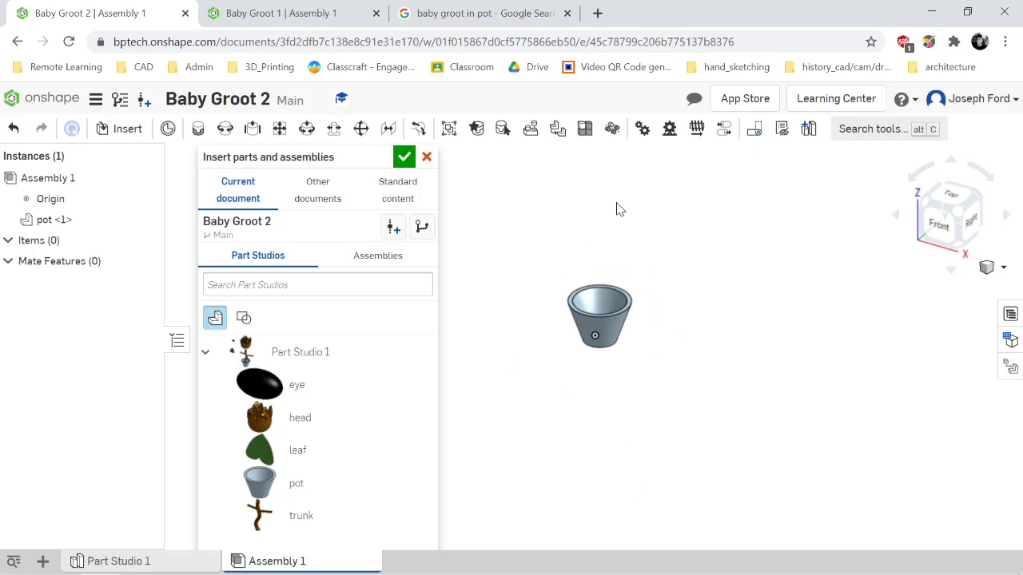
click(334, 513)
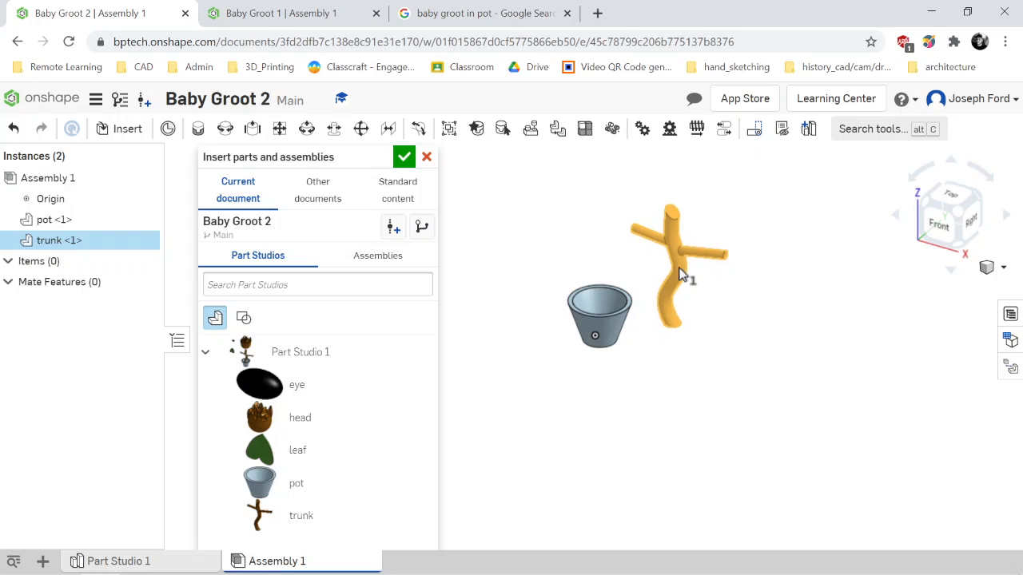
click(679, 274)
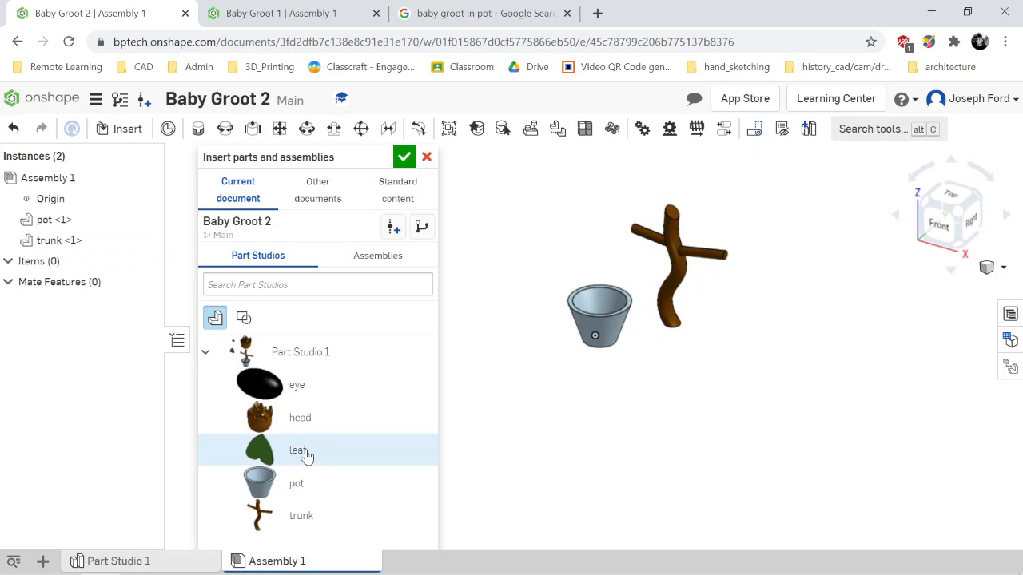
click(290, 418)
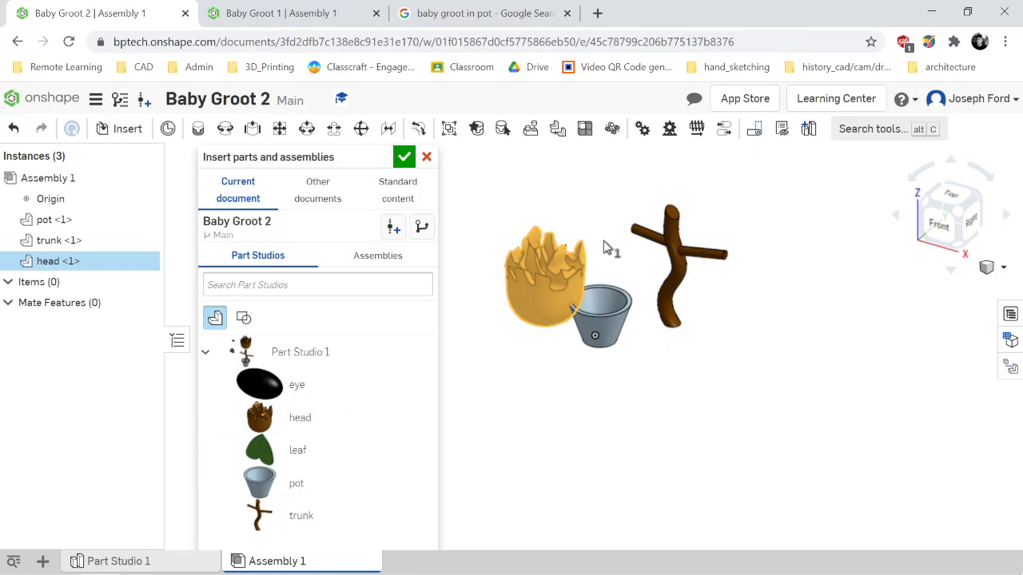
click(724, 166)
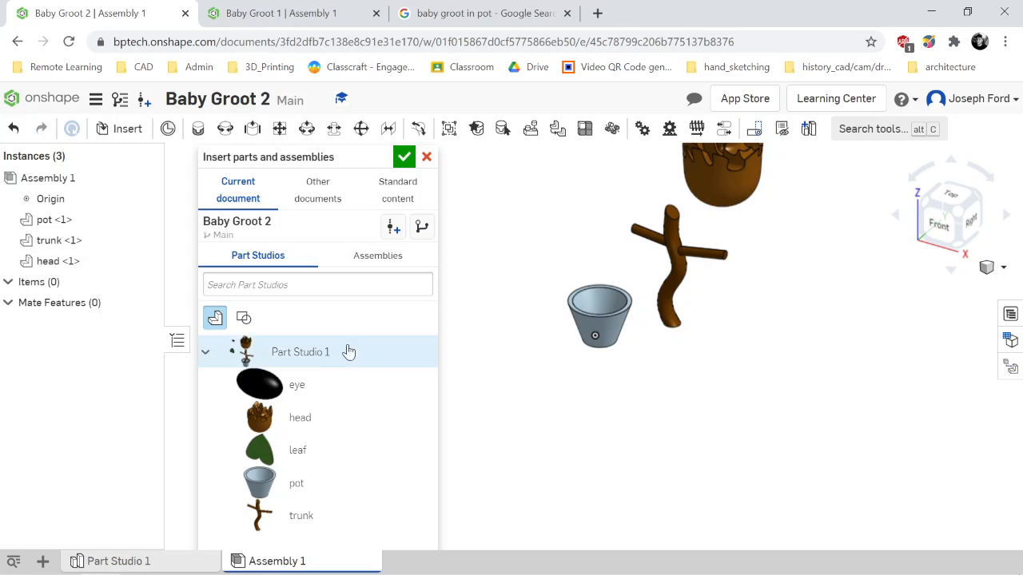
Insert two instances of the eye side by side in the open space above the pot.
click(254, 395)
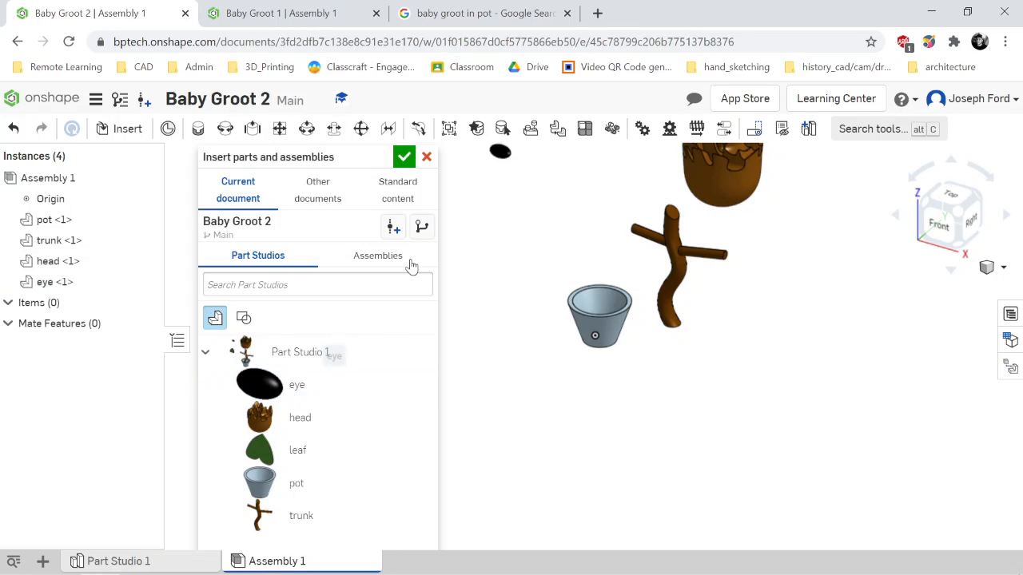
click(477, 184)
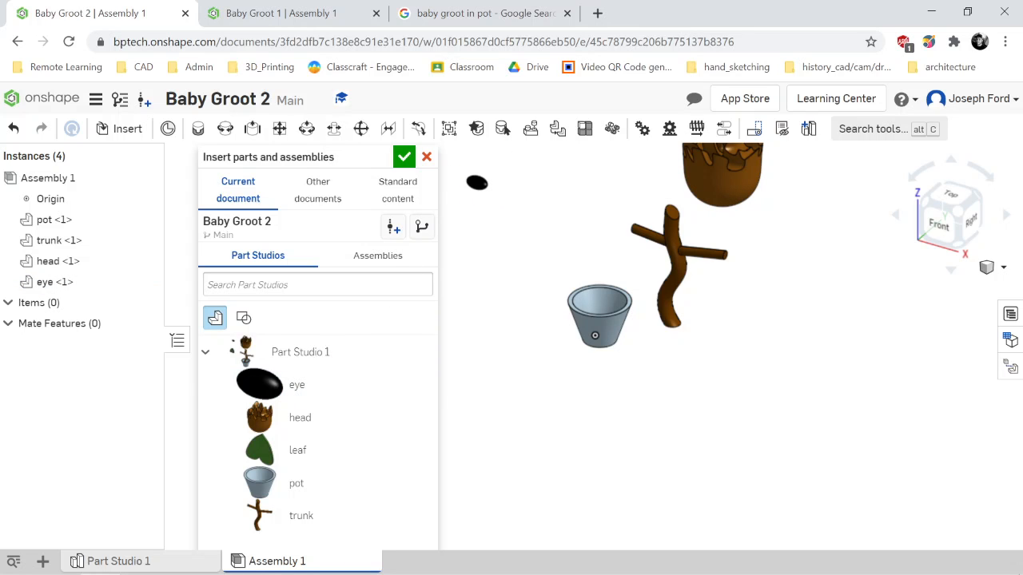
click(511, 187)
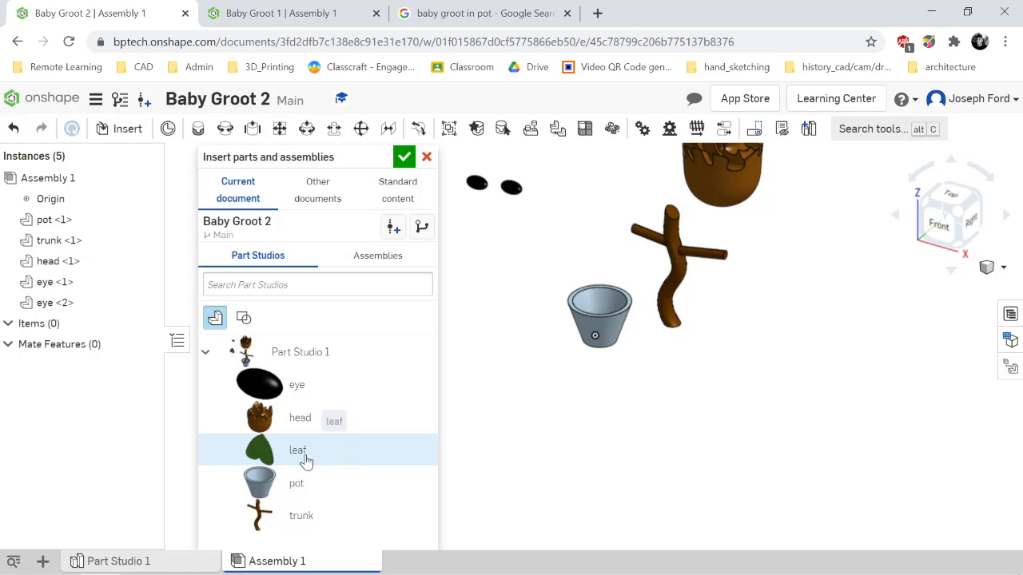
Insert two leaves in the open space beside the trunk and finish inserting parts.
click(328, 454)
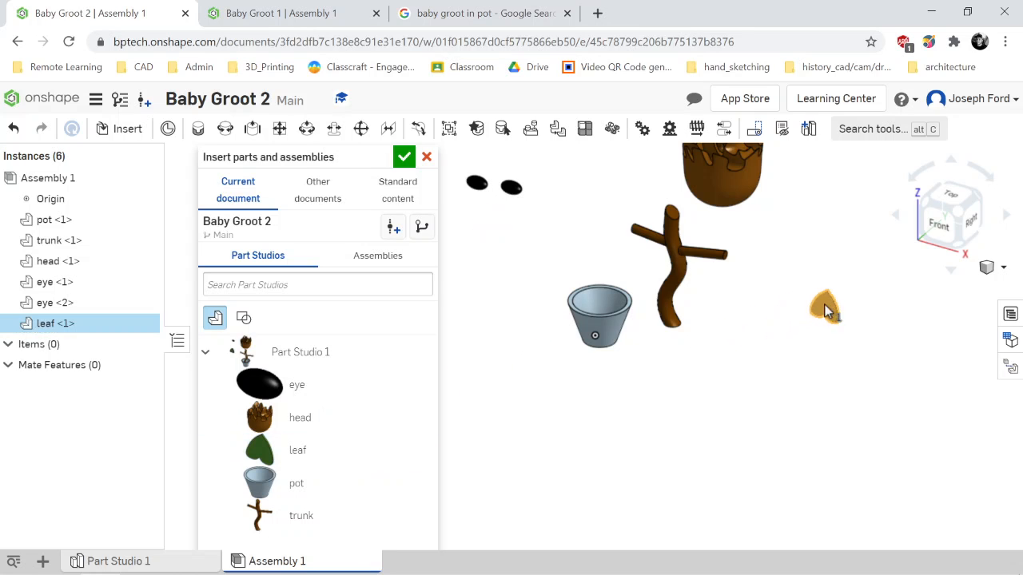
click(827, 307)
click(334, 452)
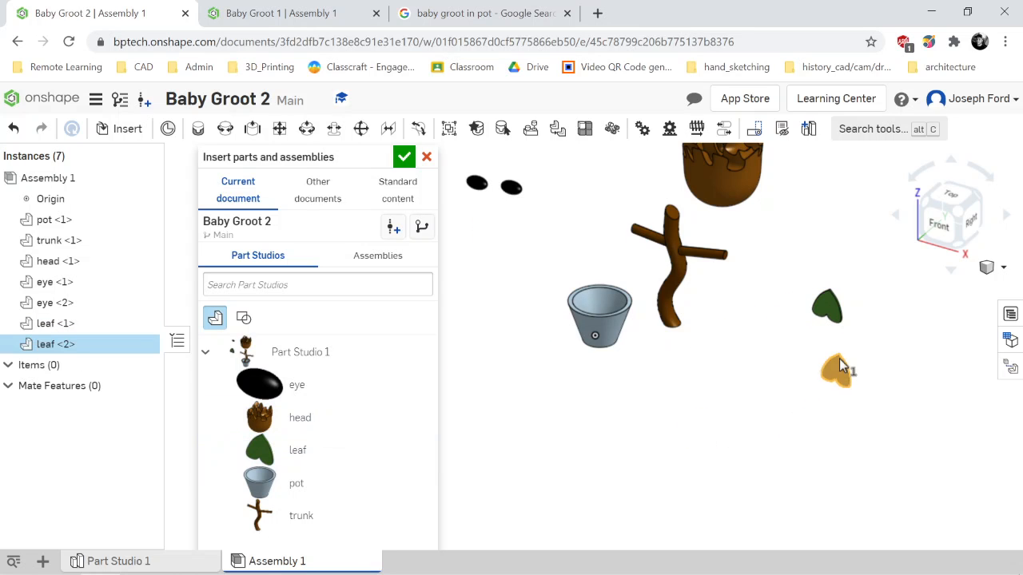
click(840, 356)
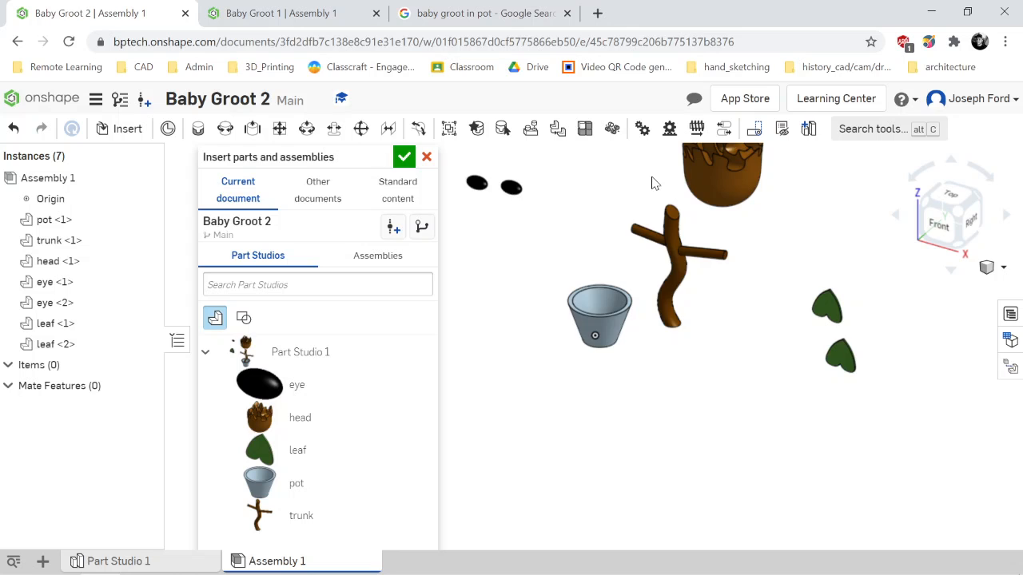
scroll(653, 180, down, 3)
scroll(648, 159, up, 2)
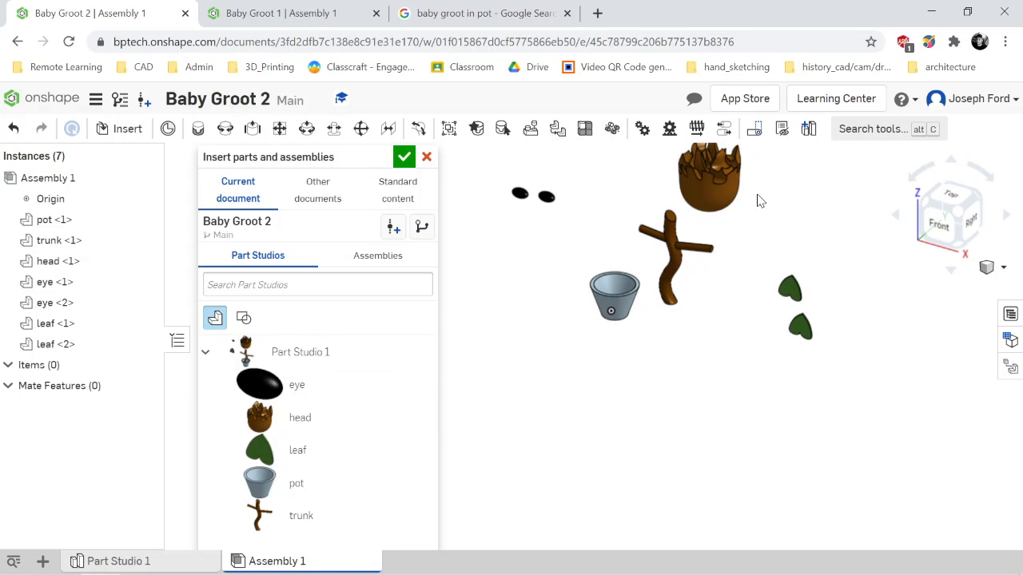
click(939, 232)
scroll(659, 377, down, 5)
scroll(612, 407, up, 1)
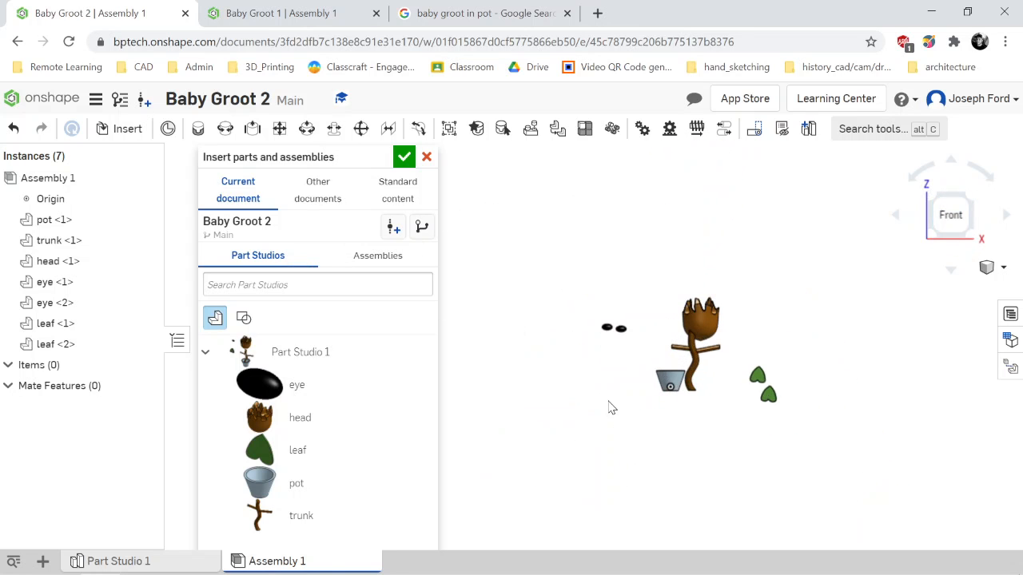
click(407, 157)
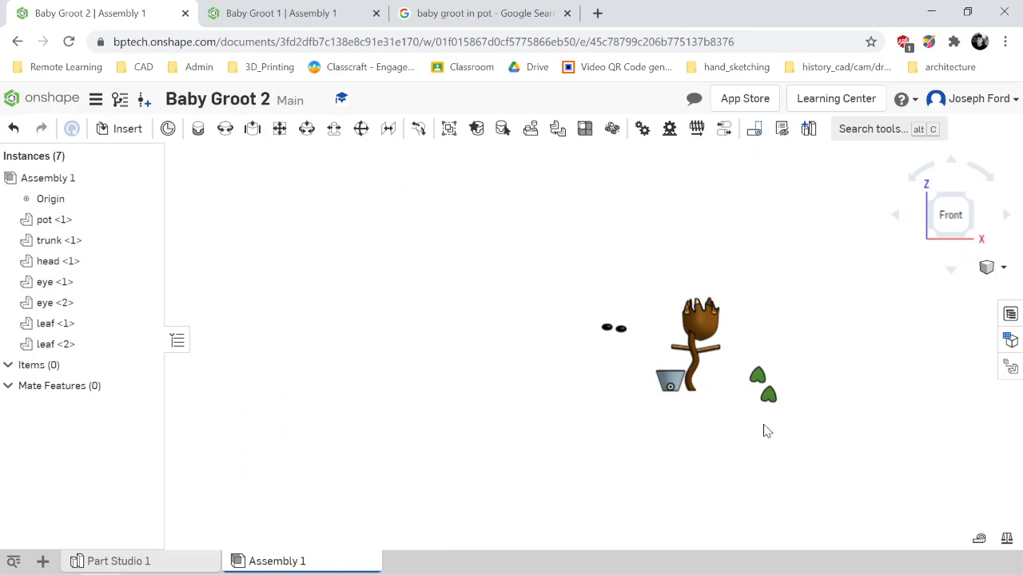
Move the trunk over the pot in the front view so its lower end sits inside the pot.
scroll(713, 352, up, 2)
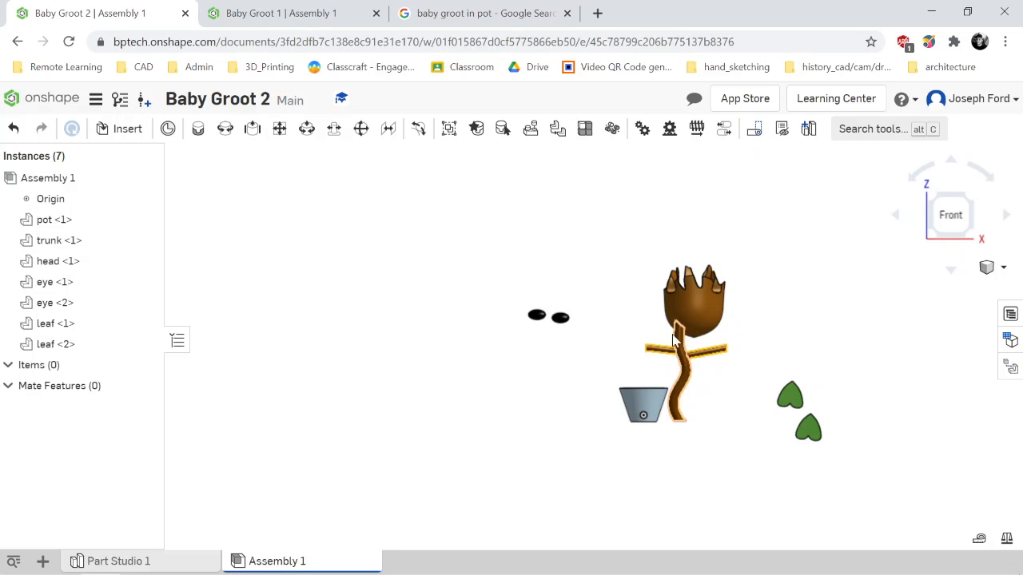
scroll(676, 353, up, 2)
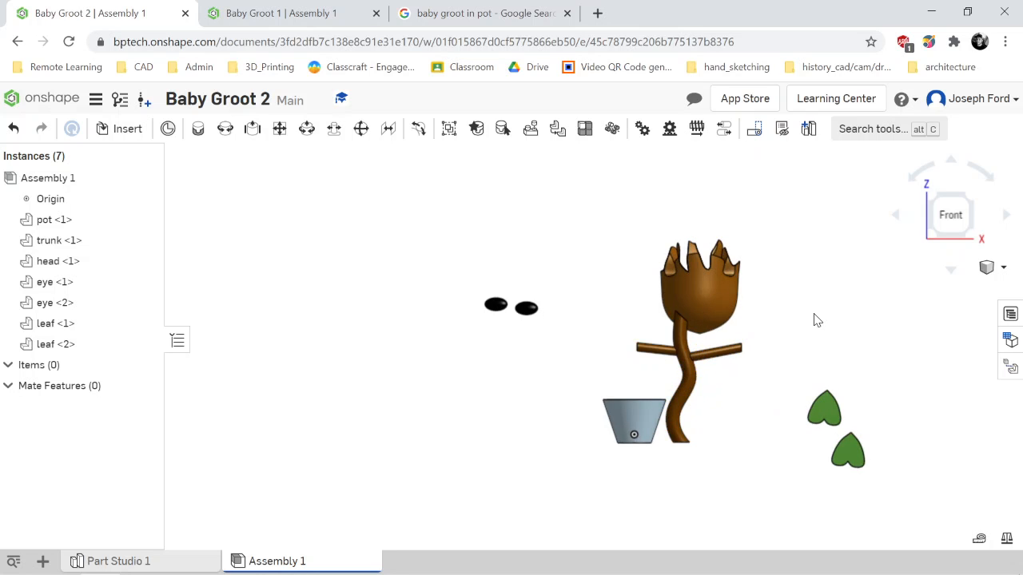
scroll(816, 320, up, 1)
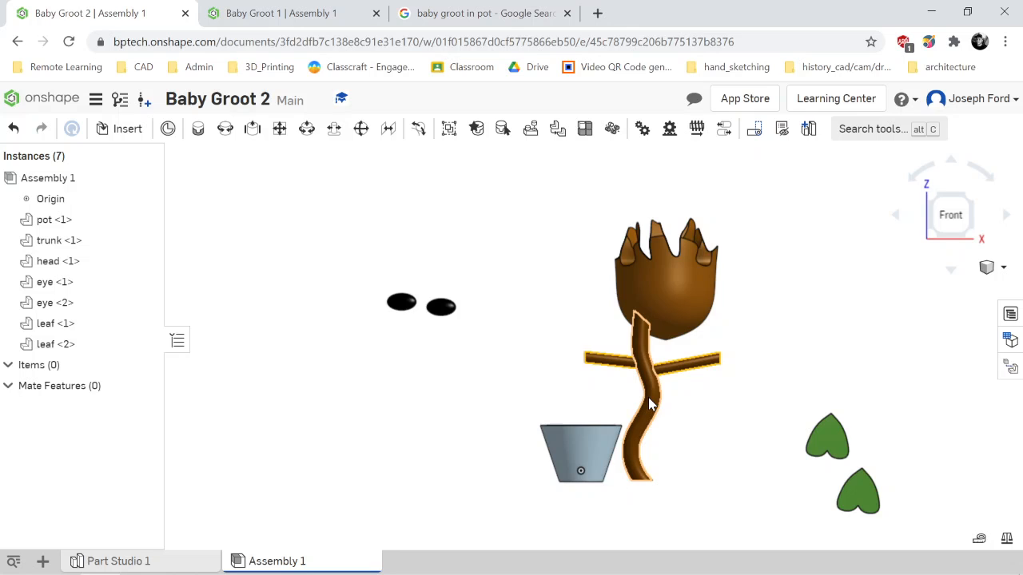
drag(648, 397, 592, 380)
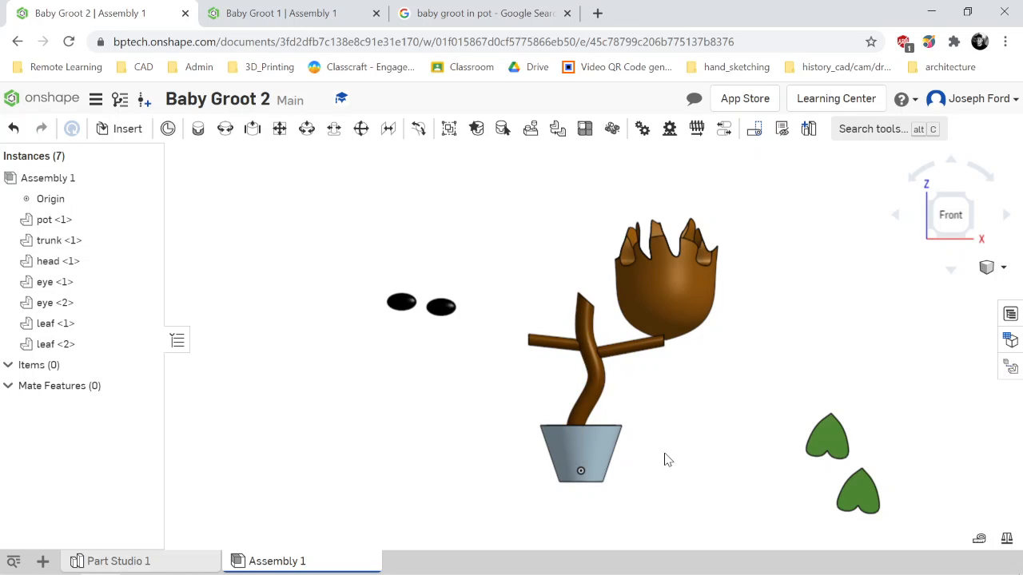
Move the head up and clear of the trunk, and place both eyes next to the head.
drag(662, 303, 783, 254)
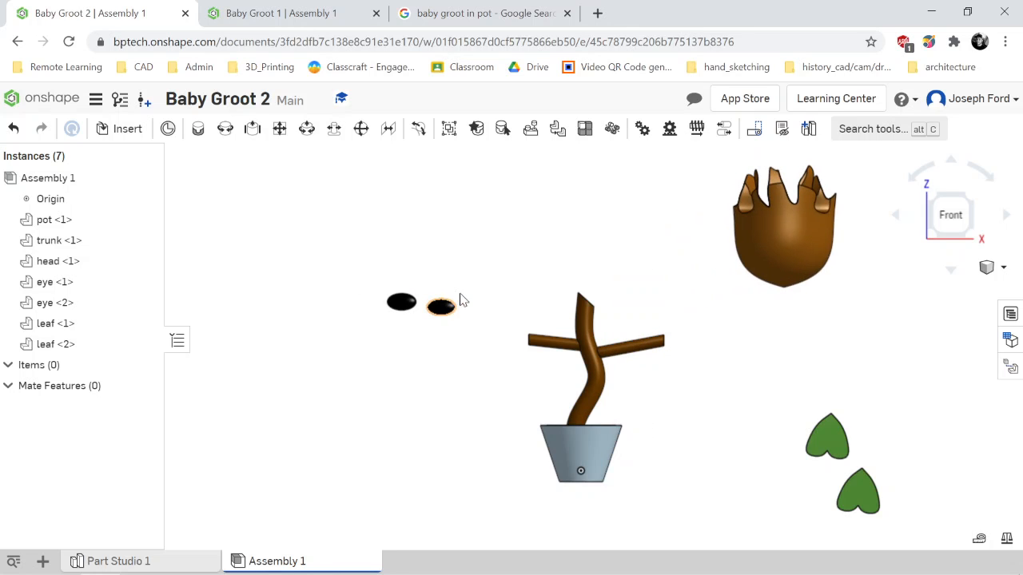
drag(452, 303, 631, 197)
drag(399, 301, 687, 213)
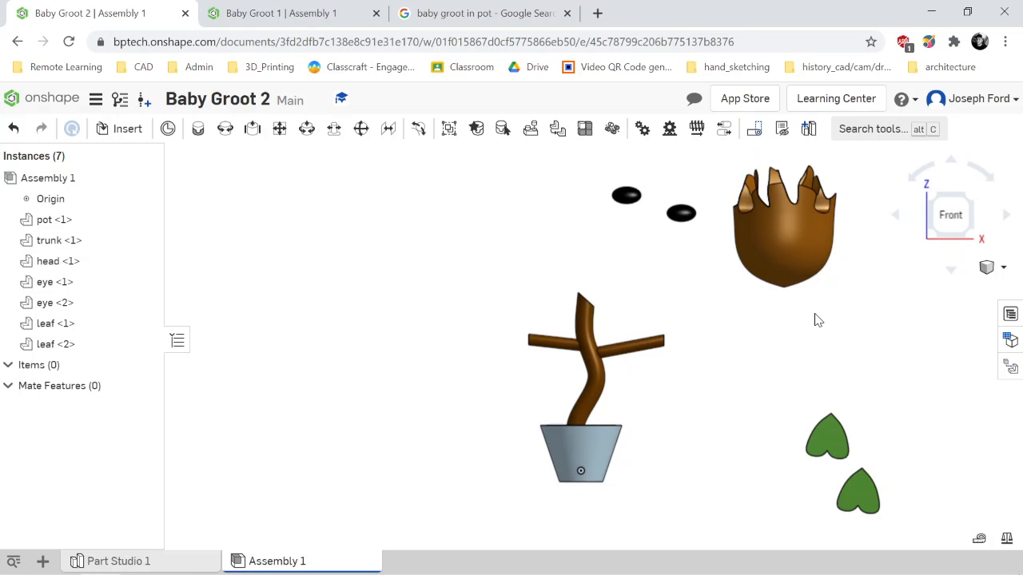
Center the trunk over the pot in the right side view with its base inside the pot.
key(Left)
key(Left)
key(Left)
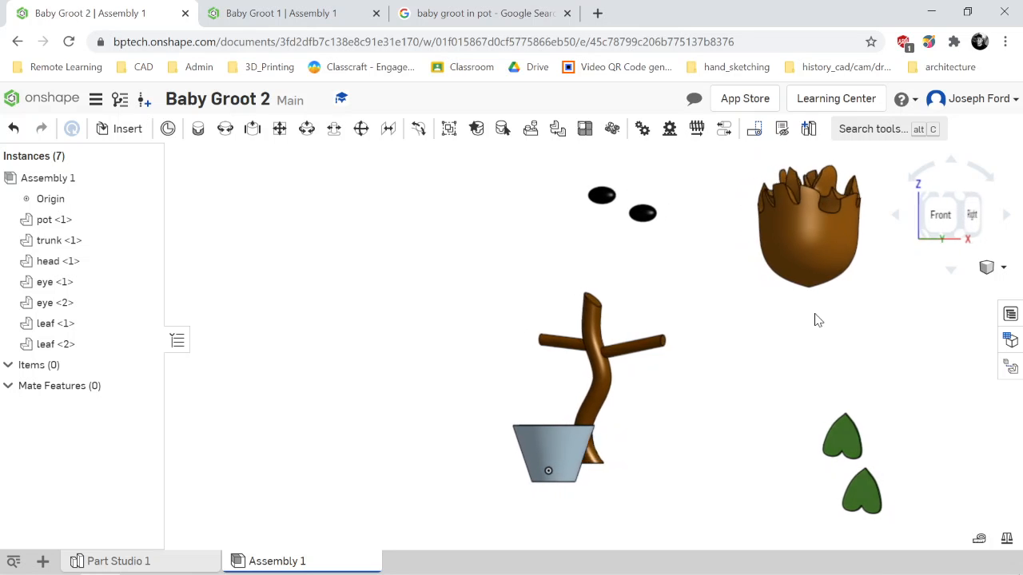
key(Left)
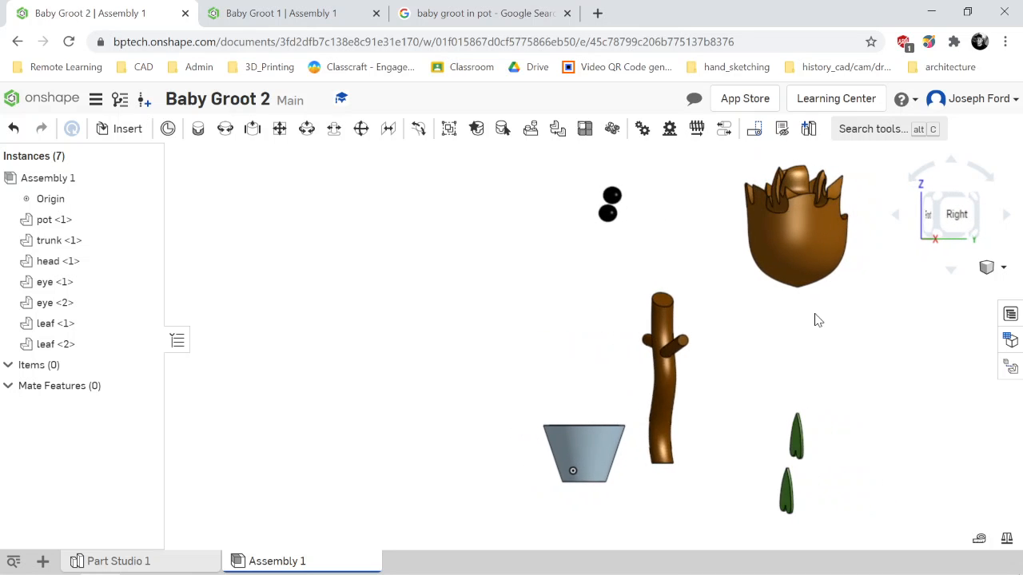
click(951, 214)
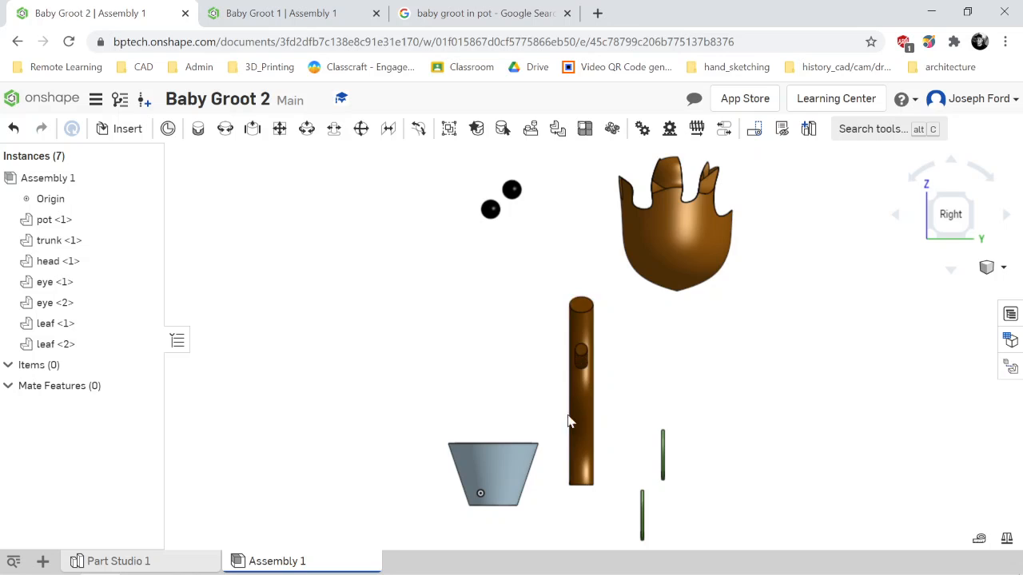
drag(584, 421, 496, 424)
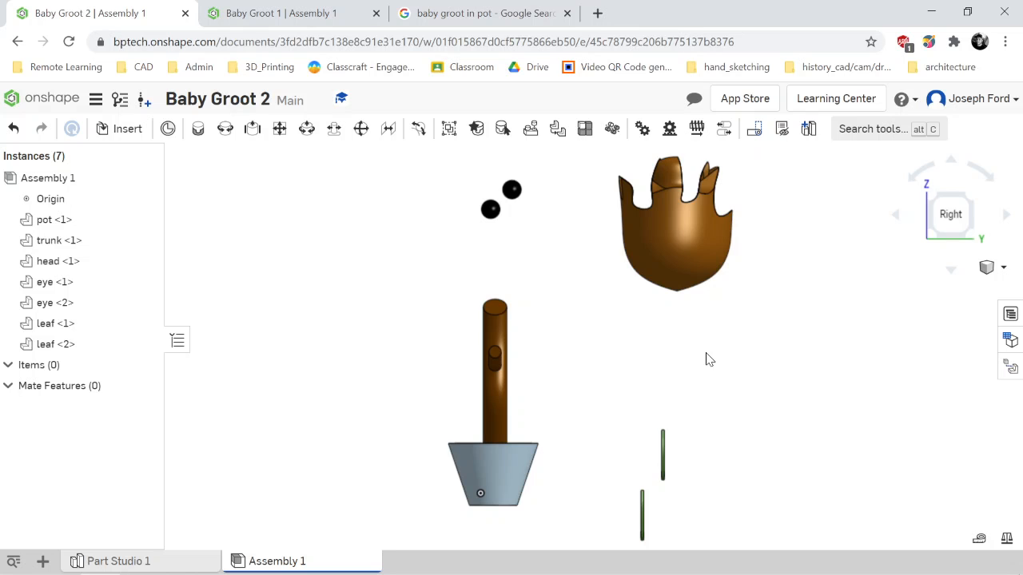
Examine how the trunk sits in the pot from the back and left sides.
key(Left)
key(Left)
key(Left)
key(Left)
key(Left)
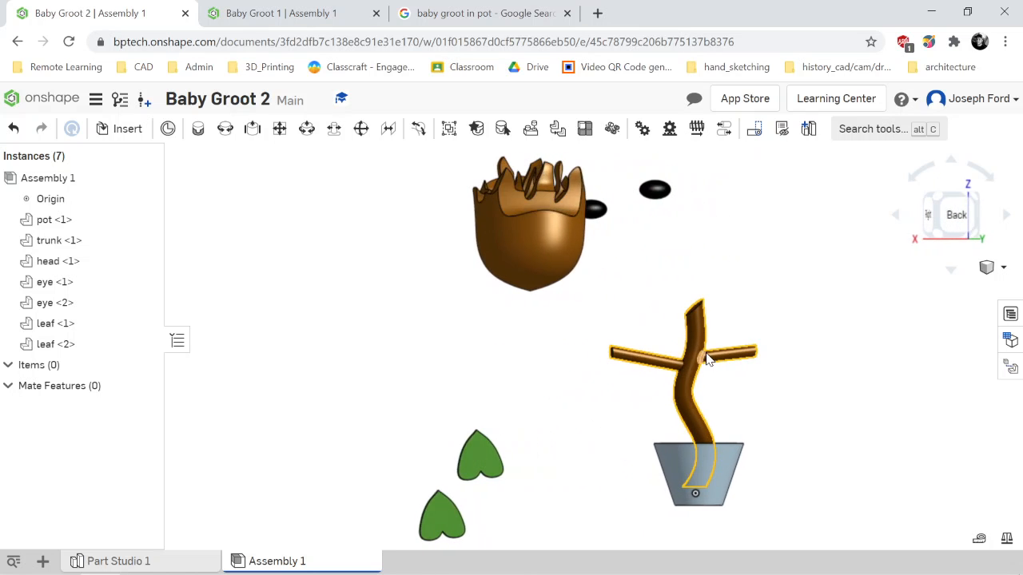
key(Left)
key(Left)
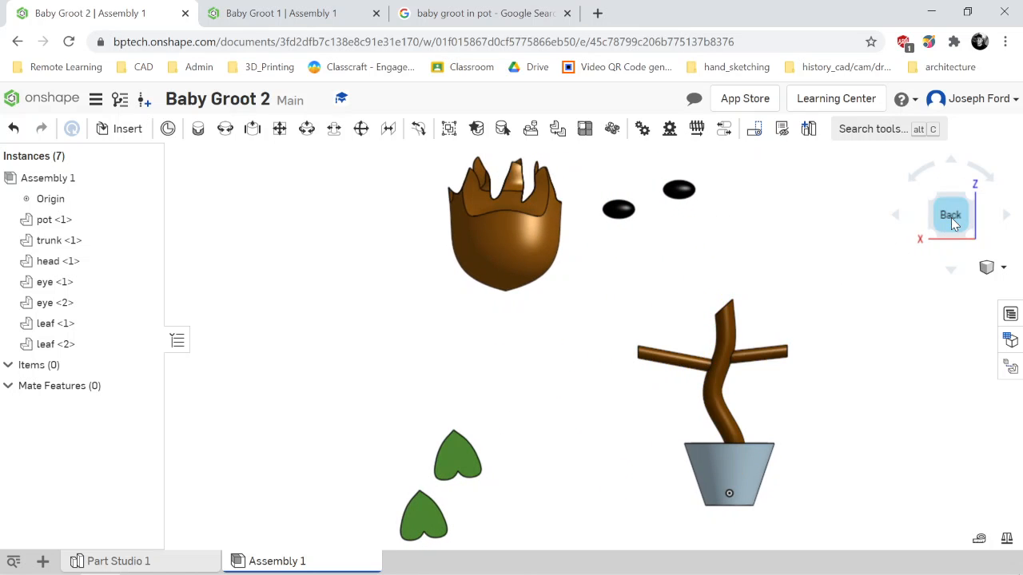
key(Left)
key(Left)
key(Left)
key(Left)
key(Left)
key(Left)
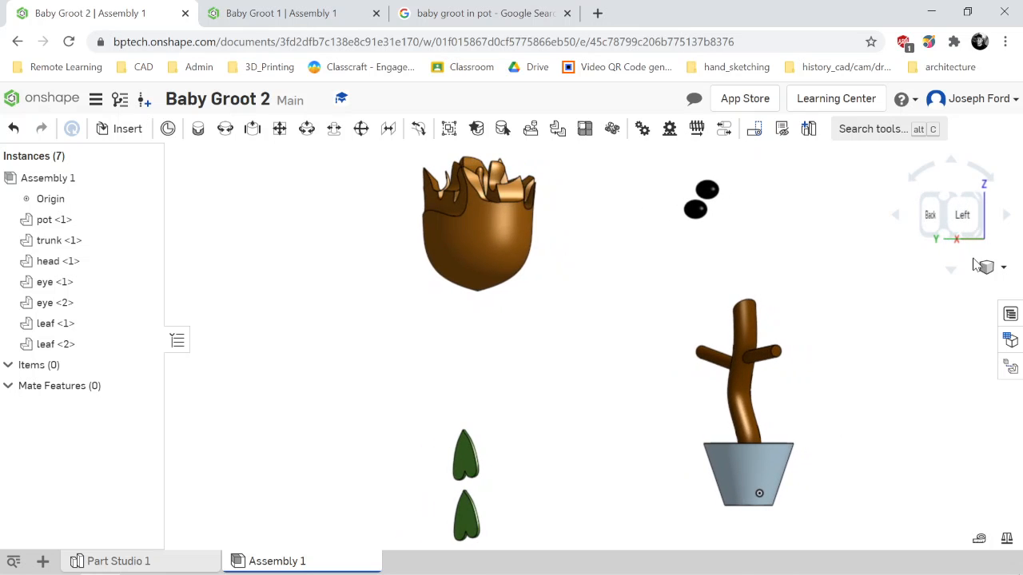
click(959, 215)
key(Left)
key(Left)
key(Left)
key(Left)
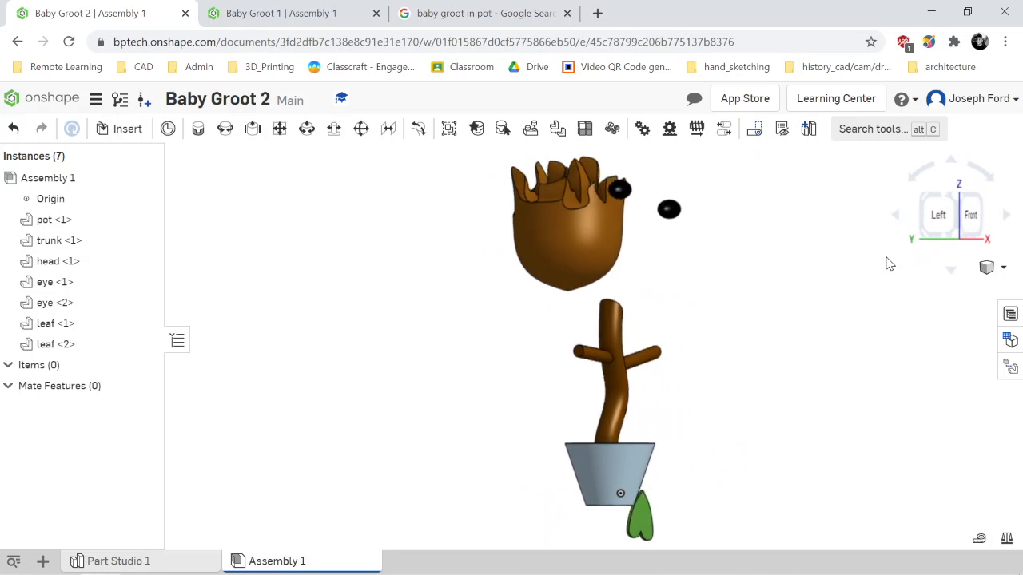
Move both eyes in the front view to the open space on the opposite side of the head from the trunk.
click(966, 216)
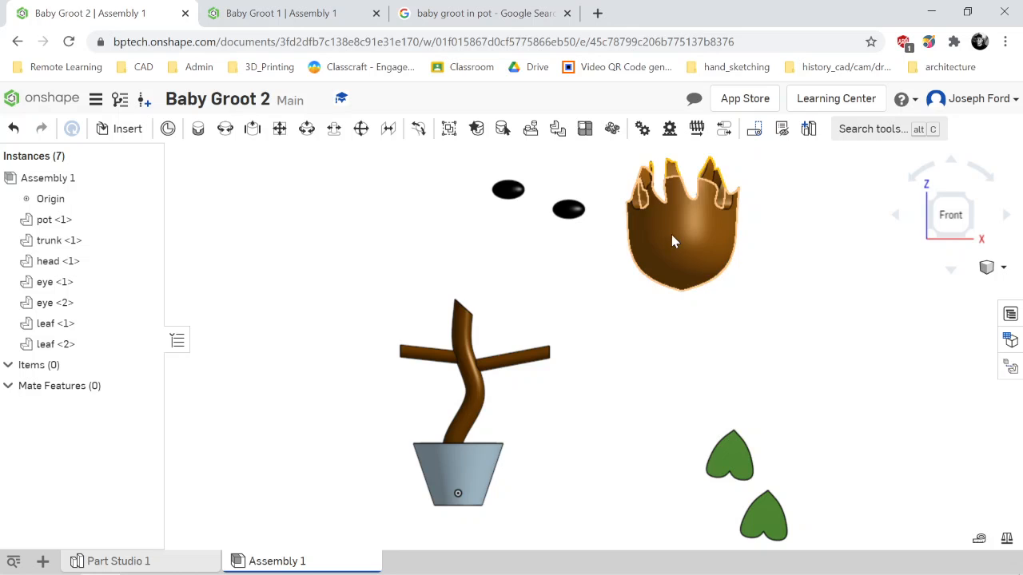
drag(569, 211, 833, 203)
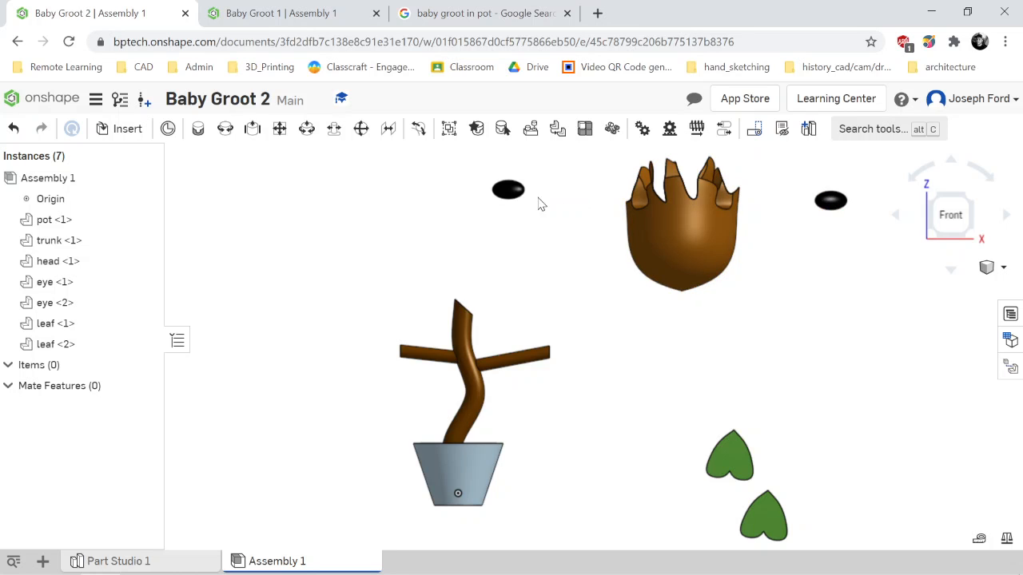
drag(512, 194, 847, 270)
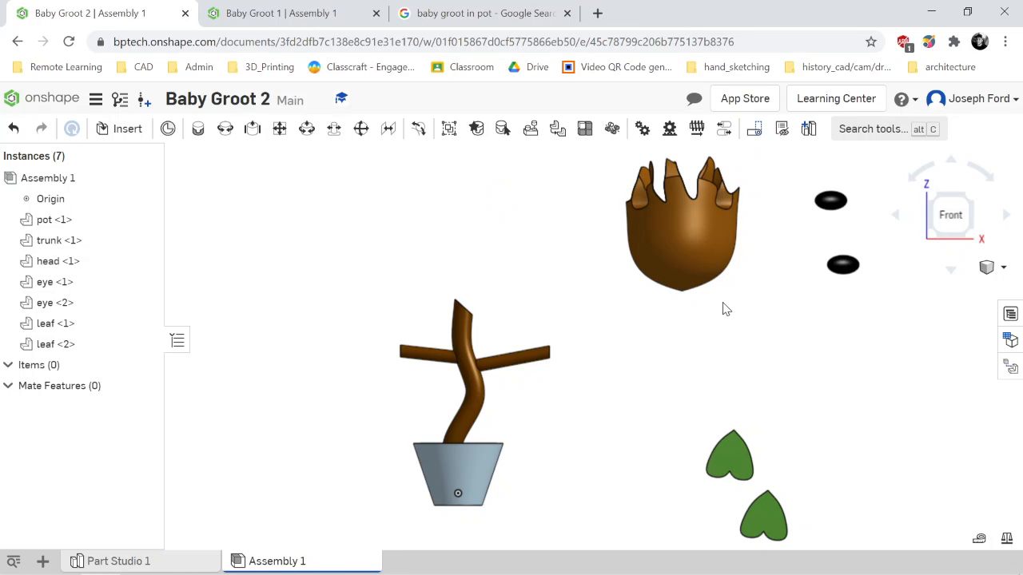
Move the head over the top of the trunk in the front view, just above the arms.
drag(685, 252, 470, 278)
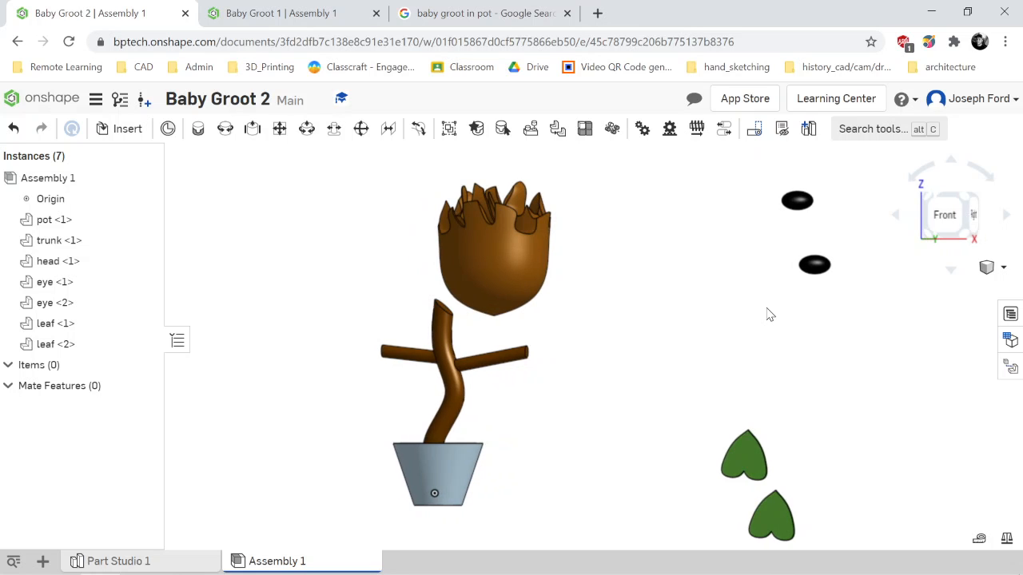
key(Left)
key(Left)
key(Left)
key(Left)
key(Left)
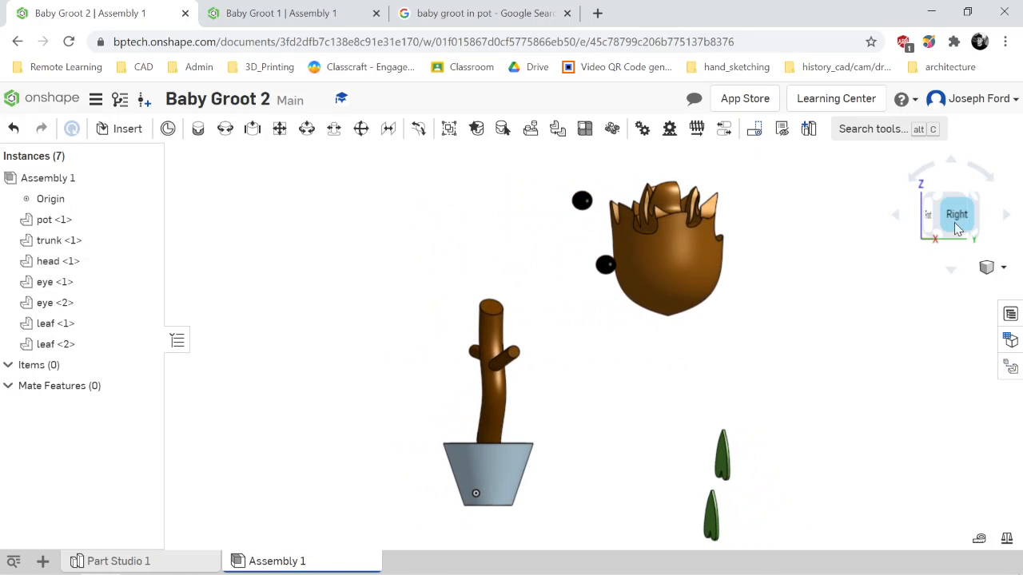
key(Right)
key(Right)
key(Right)
key(Right)
key(Right)
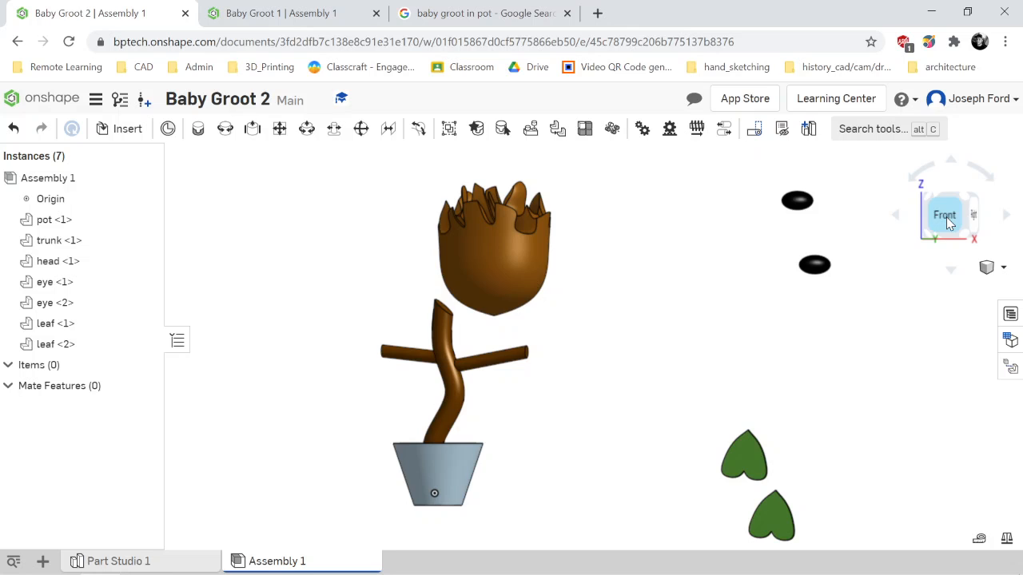
click(946, 220)
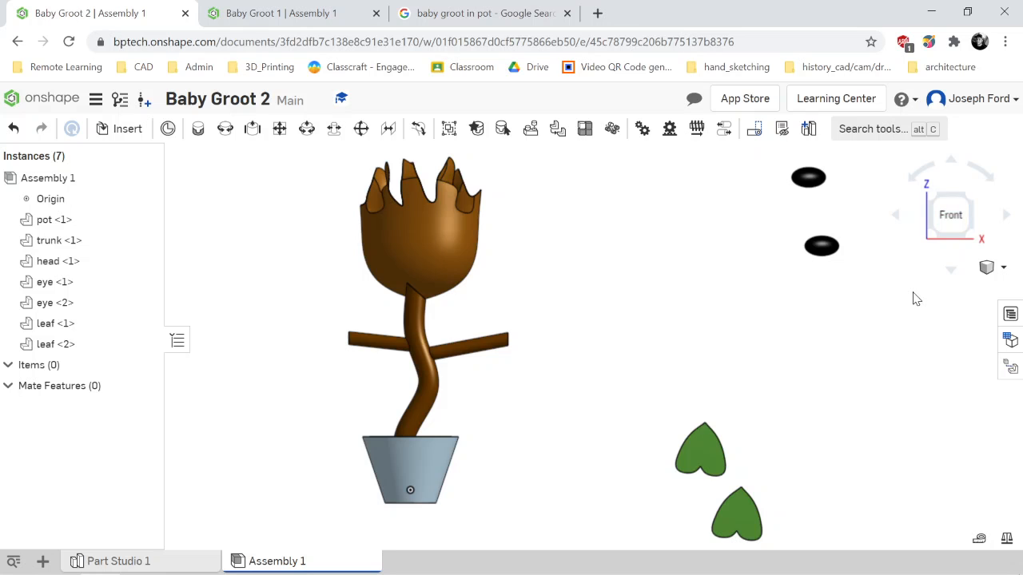
Center the head over the trunk in the right side view.
key(Left)
key(Left)
key(Left)
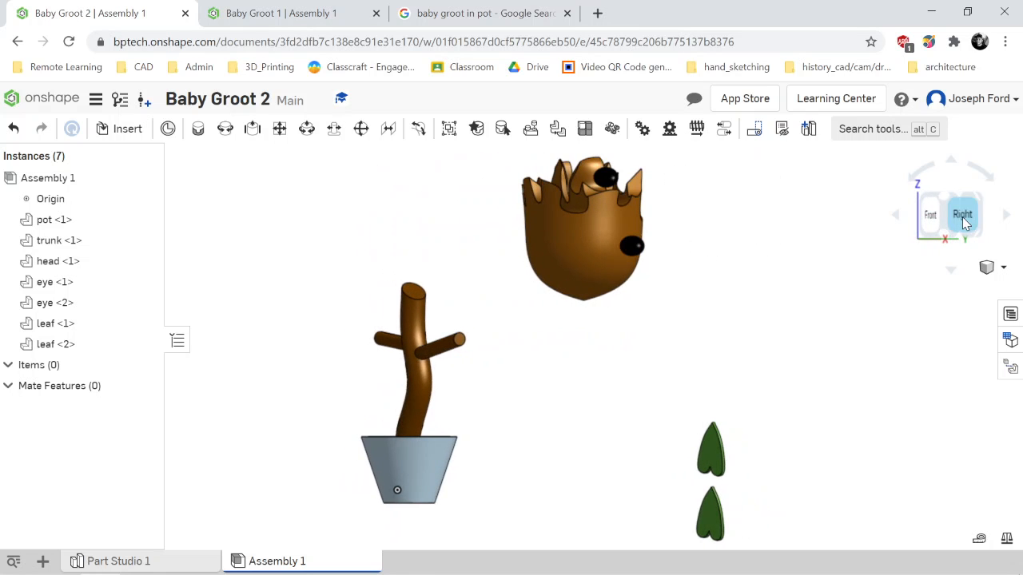
click(962, 216)
drag(701, 254, 512, 269)
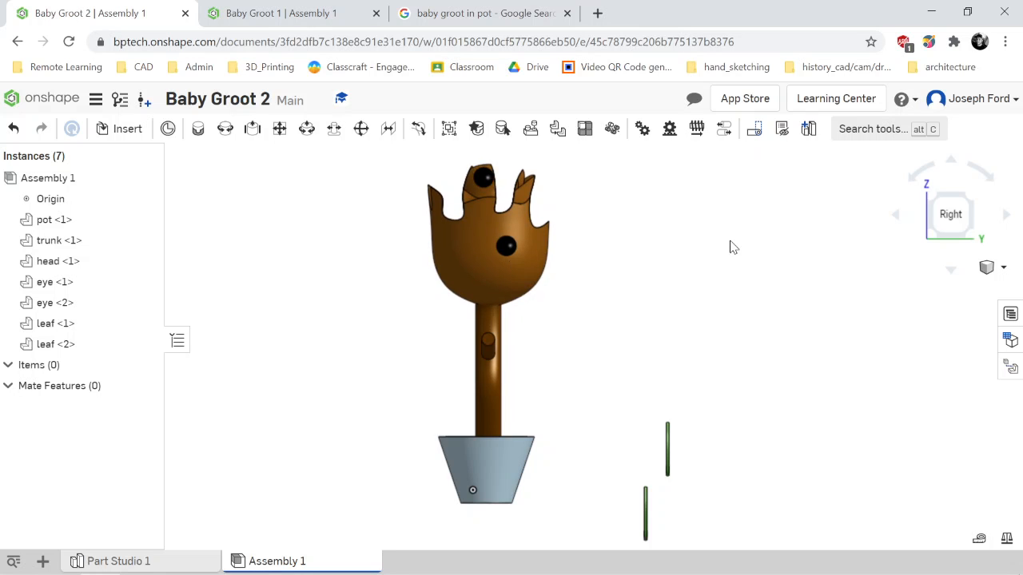
Raise the head slightly and center it on the trunk's tip in the back view.
key(Left)
key(Left)
key(Left)
key(Left)
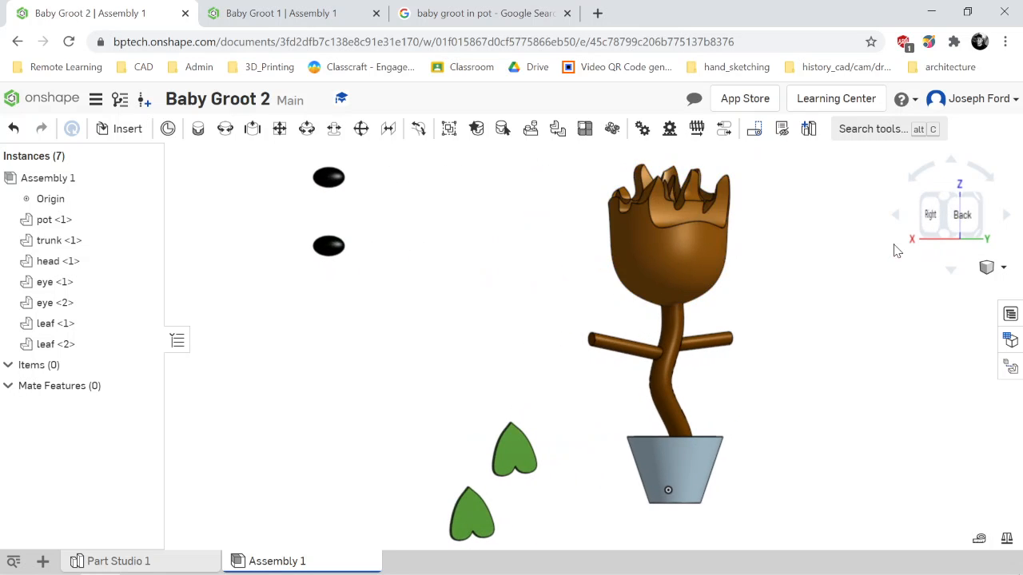
click(962, 214)
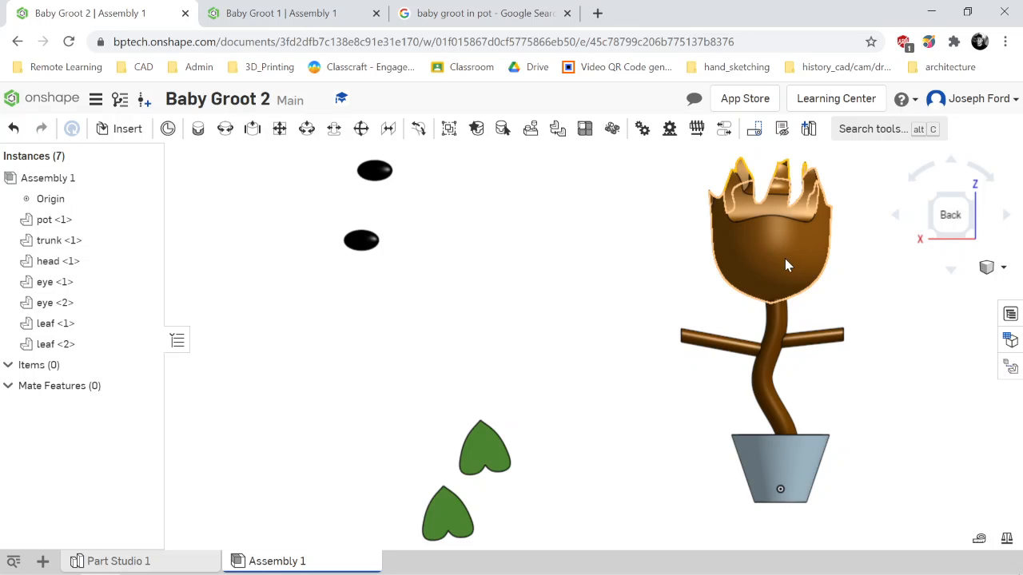
drag(785, 258, 788, 254)
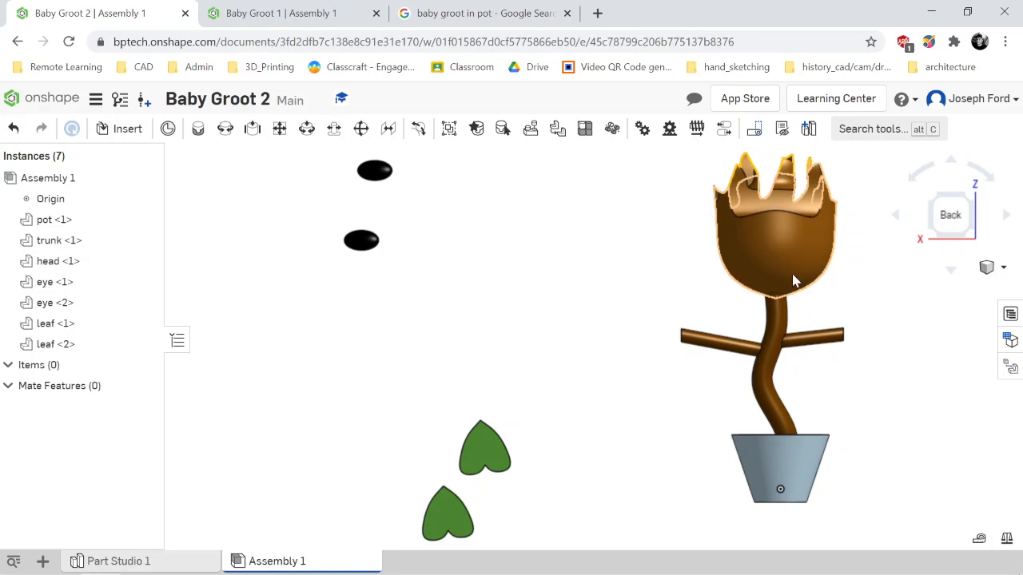
Place one leaf at the outer end of each trunk arm in the front view.
key(Left)
key(Left)
key(Left)
key(Left)
key(Left)
key(Left)
key(Left)
key(Left)
key(Left)
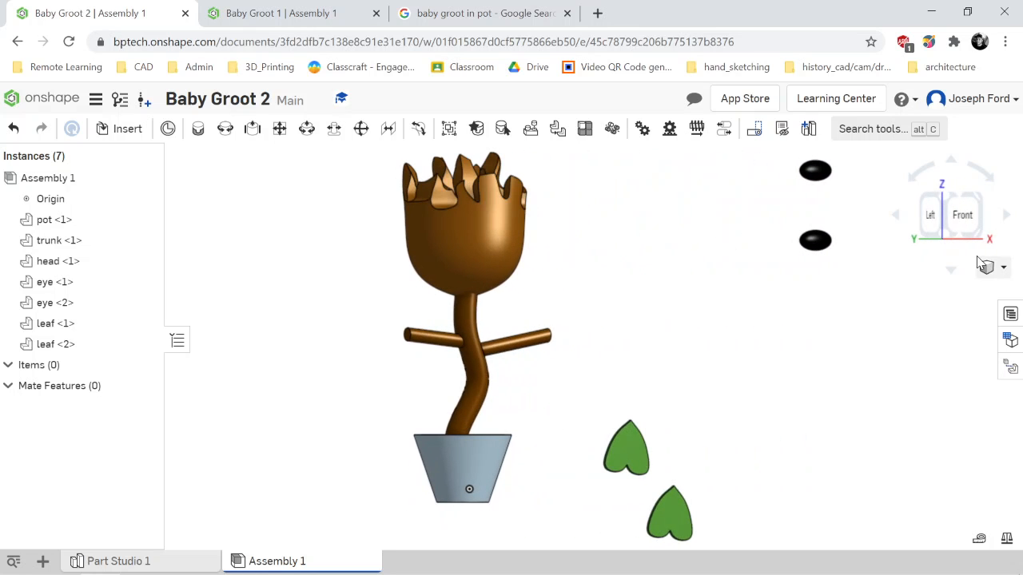
click(962, 215)
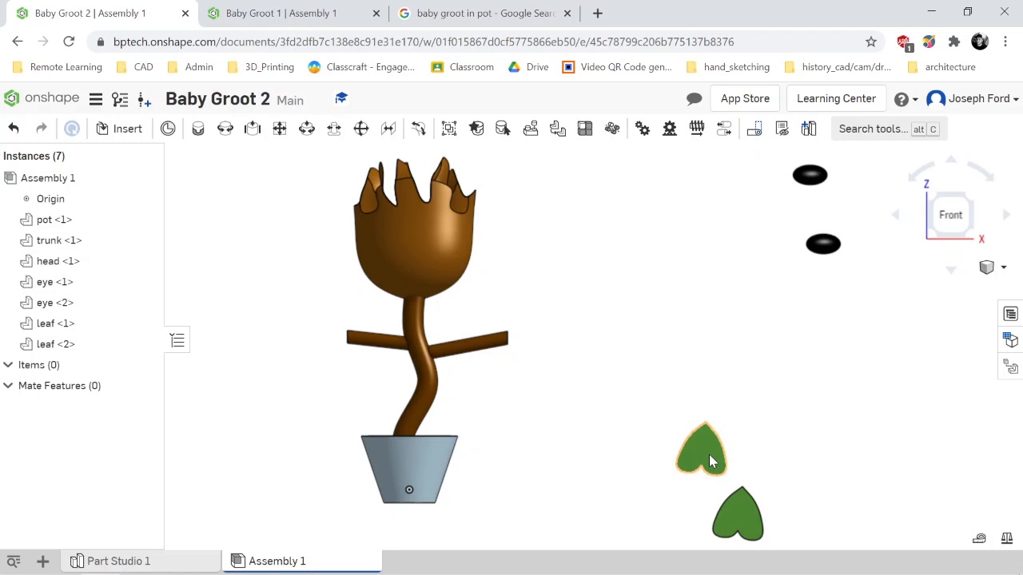
drag(701, 452, 505, 333)
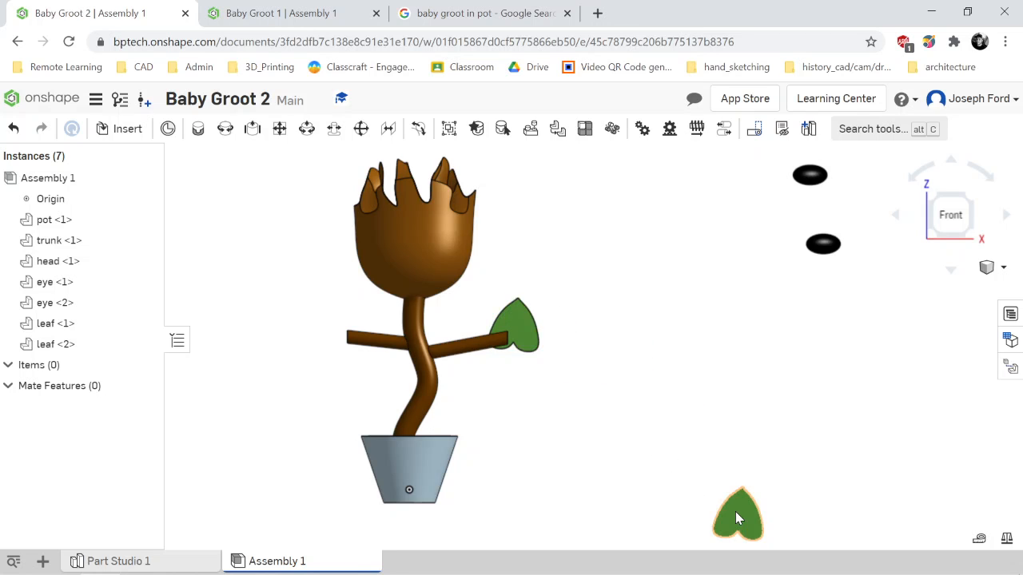
drag(746, 517, 354, 334)
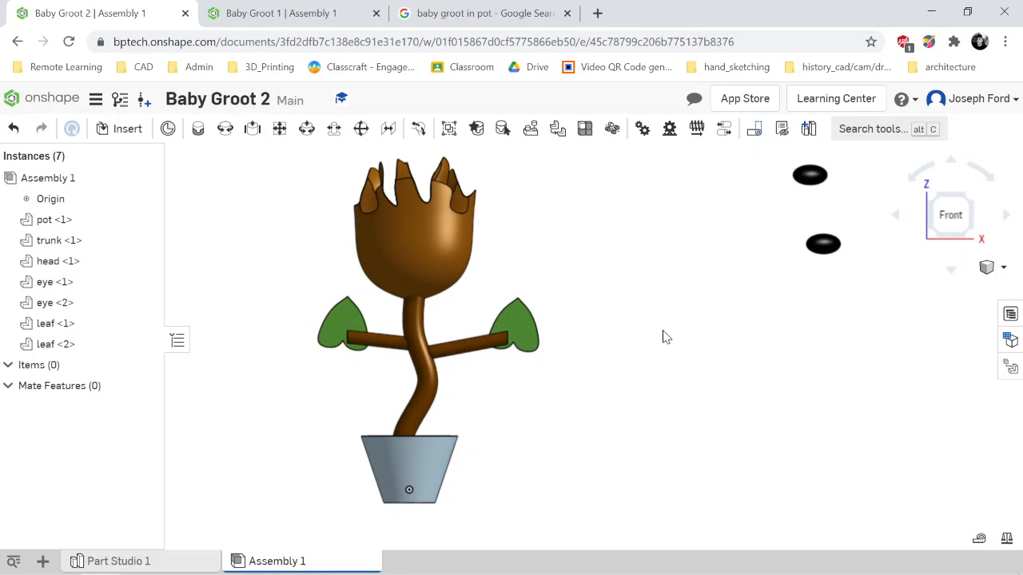
Move both leaves in the right side view so they line up with the trunk's arms.
key(shift+4)
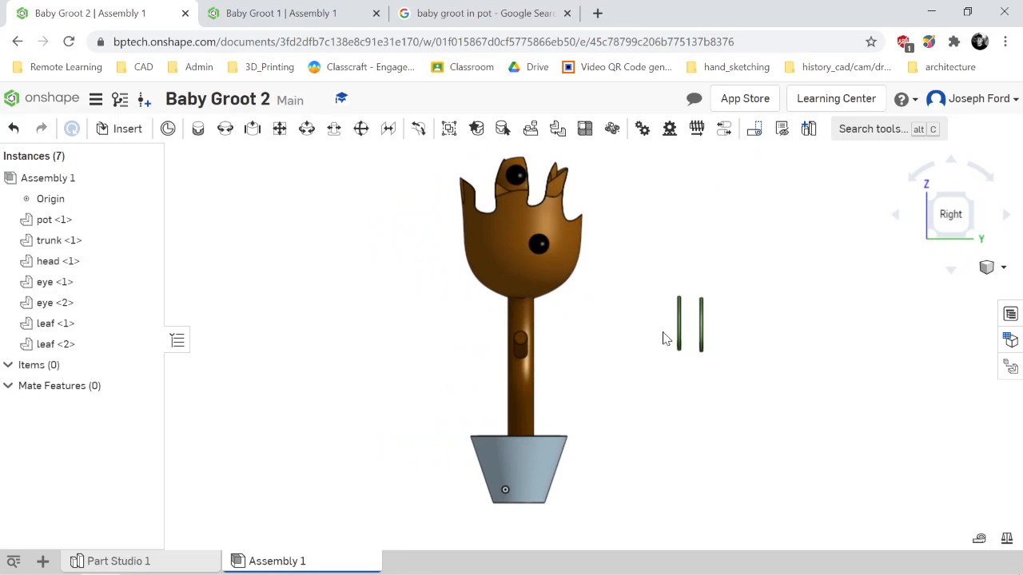
drag(703, 338, 529, 334)
drag(679, 335, 530, 340)
Shift each leaf slightly up and toward the trunk in the back view to overlap the arm ends.
key(Left)
key(Left)
key(Left)
key(Left)
key(Left)
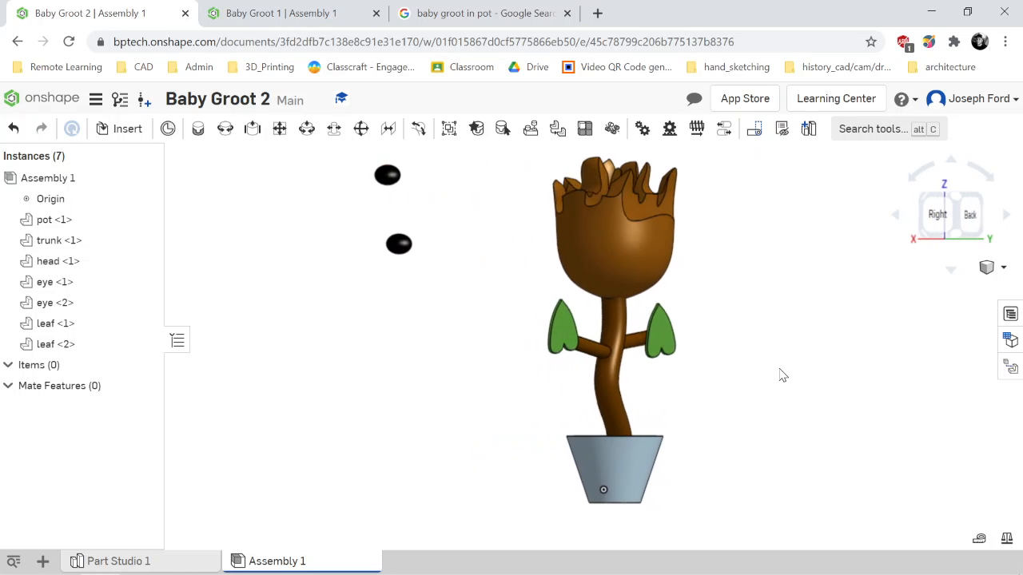
click(956, 221)
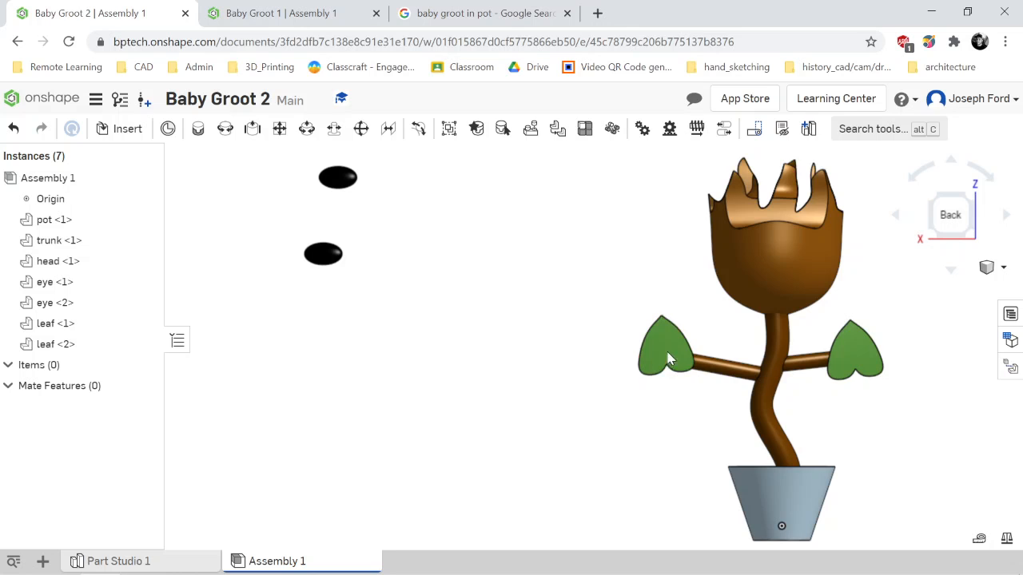
drag(651, 355, 686, 354)
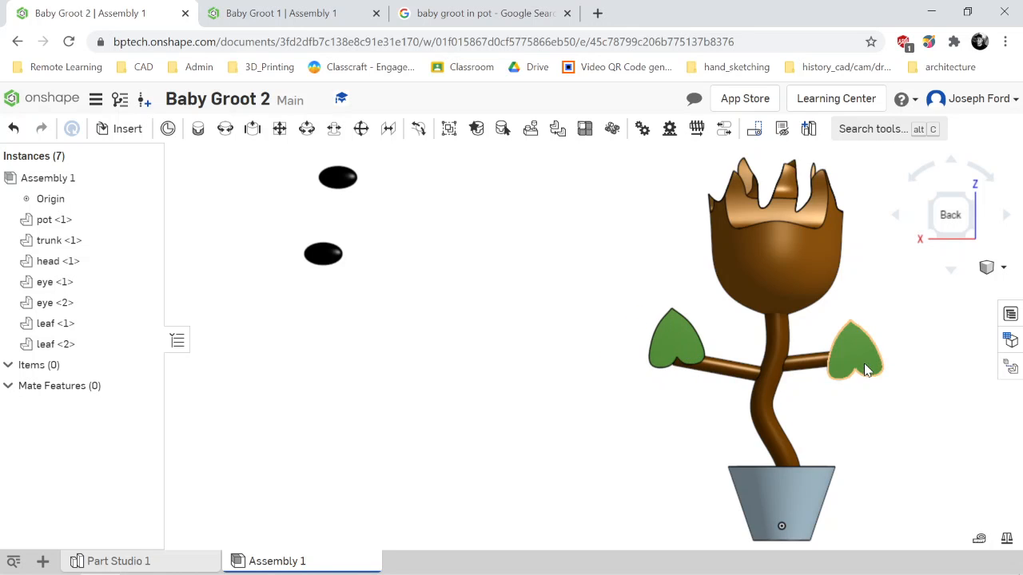
drag(871, 338, 854, 350)
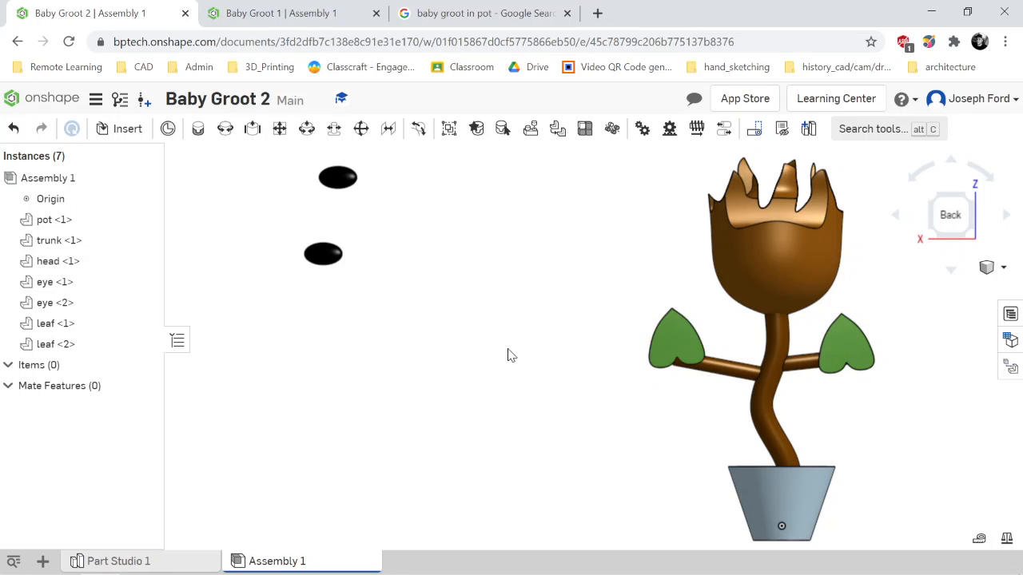
Rotate leaf <1> about 108 degrees in the back view and position it over the end of its arm.
click(677, 336)
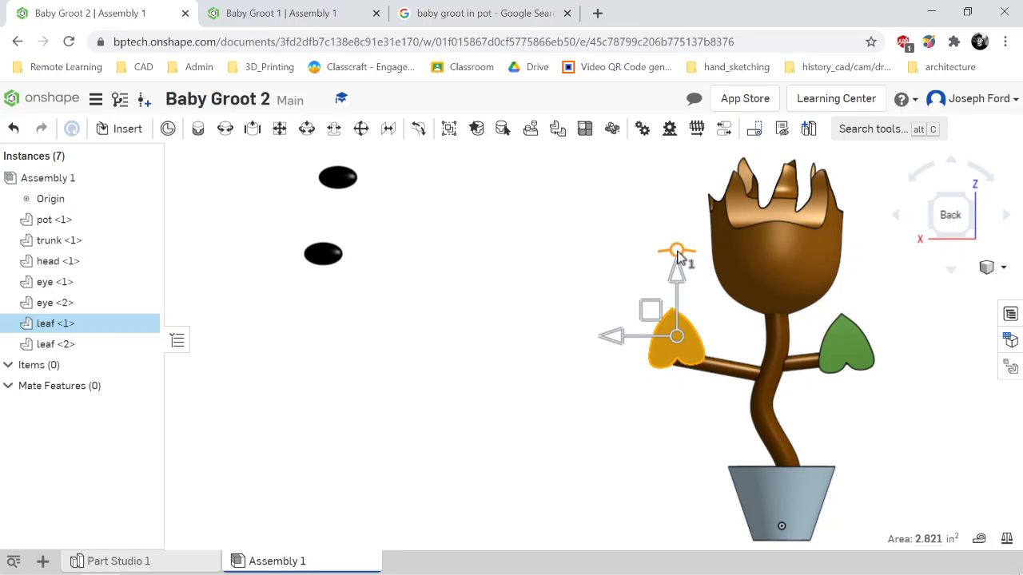
drag(673, 256, 615, 361)
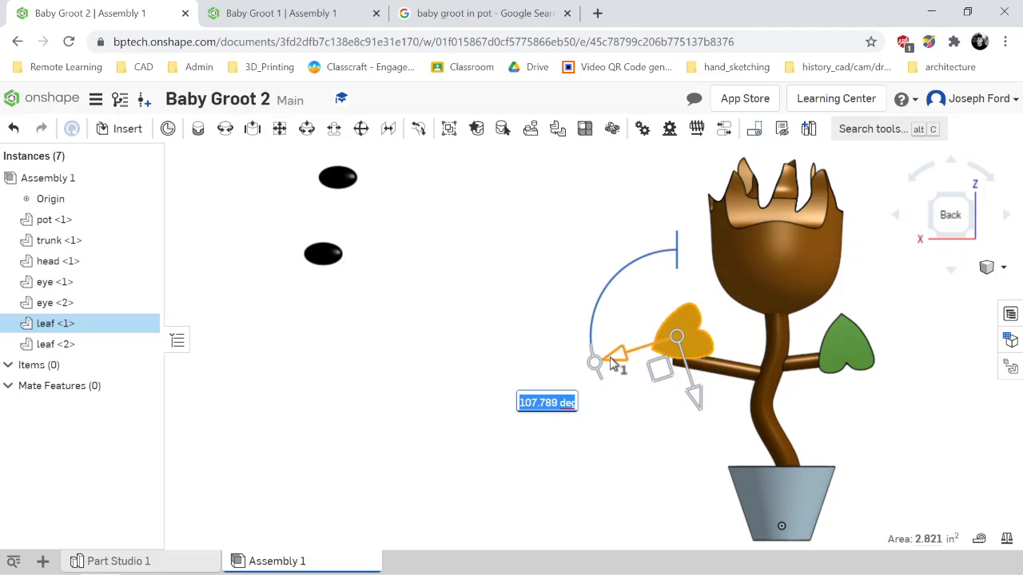
click(527, 300)
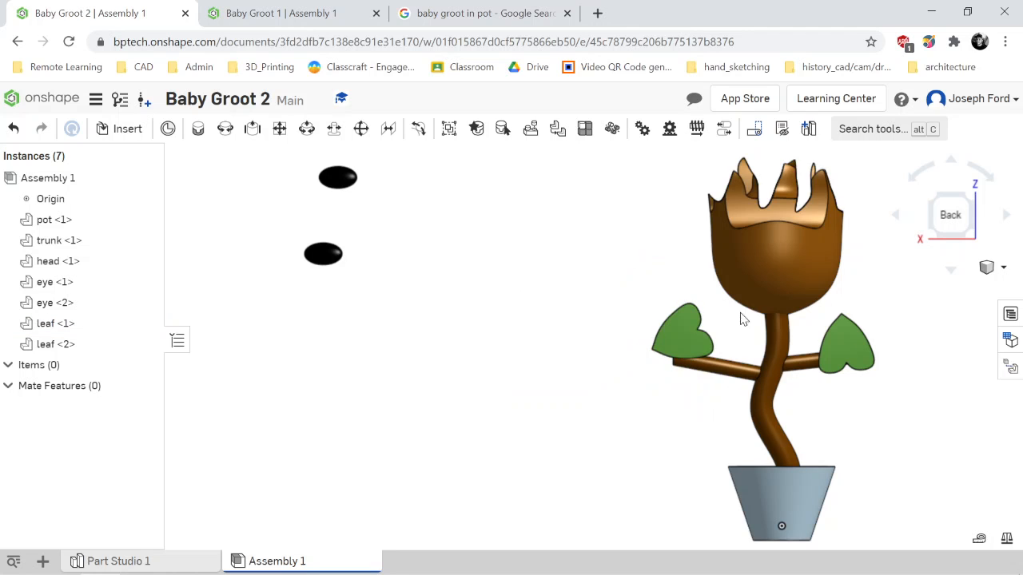
key(ctrl+z)
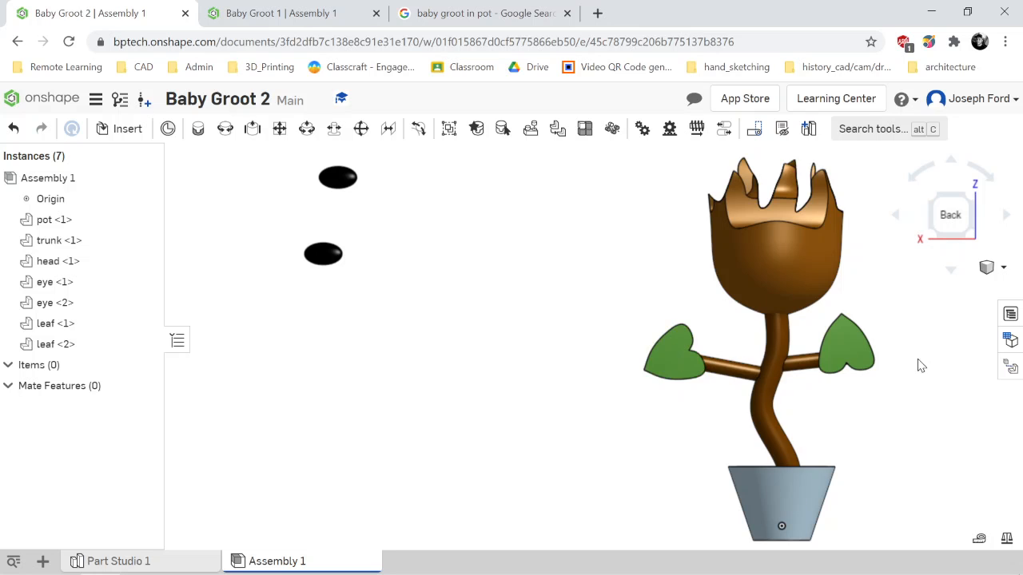
Rotate leaf <2> by 165 degrees in the back view and lower it onto the end of its arm.
click(847, 349)
drag(861, 271, 867, 429)
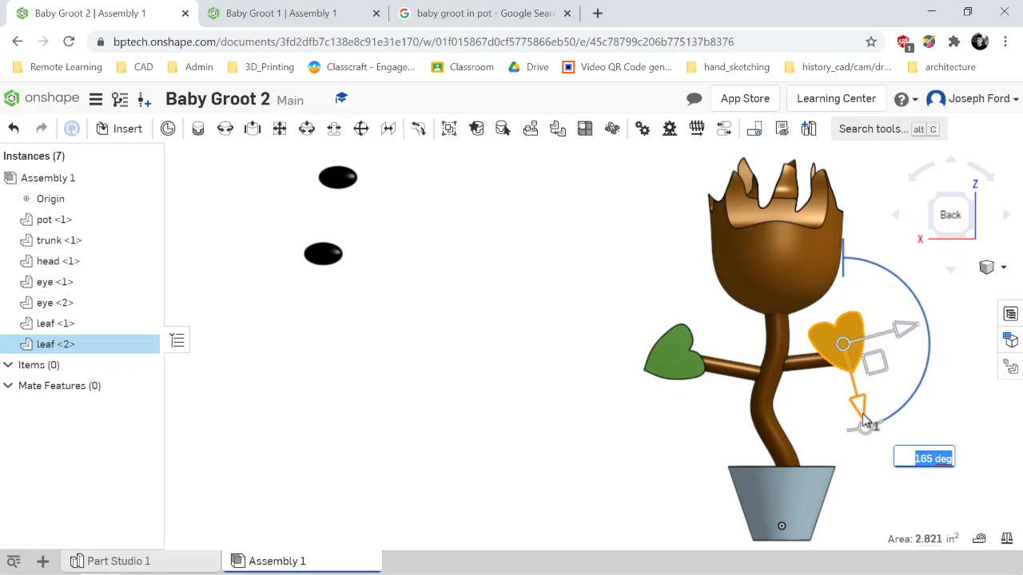
click(963, 417)
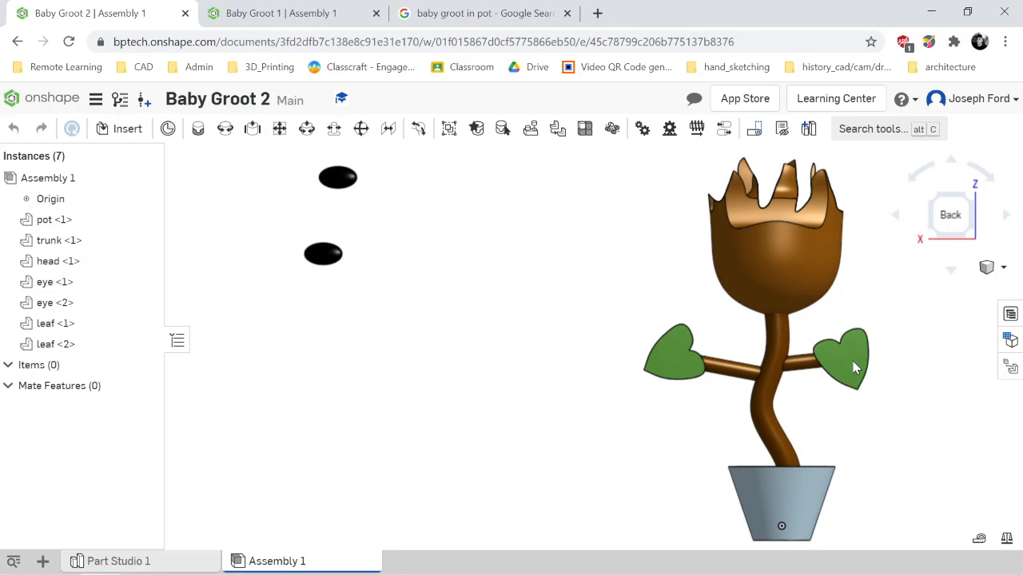
Check the placement of both leaves on the arms from the front and left sides.
click(1005, 219)
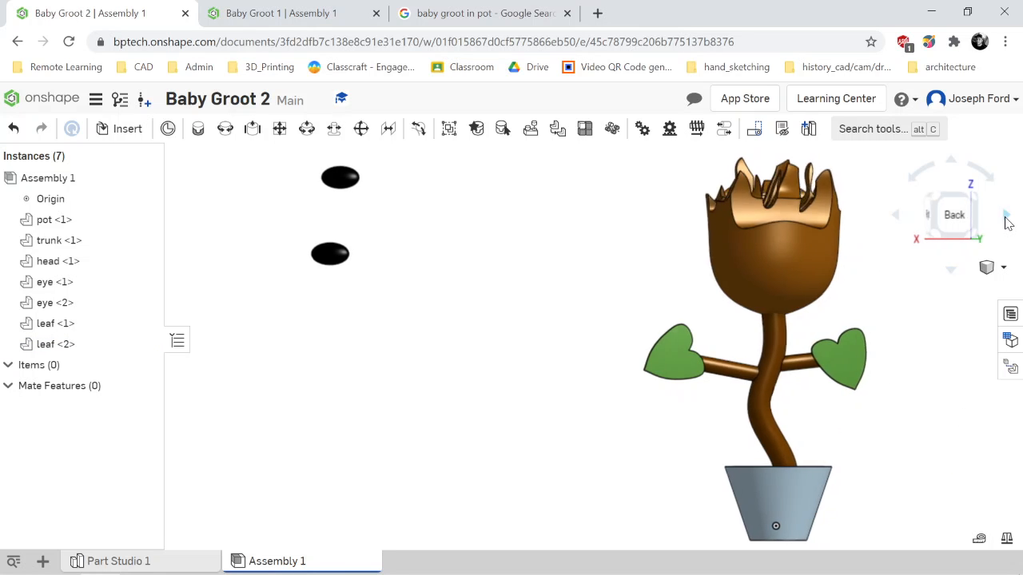
click(1007, 219)
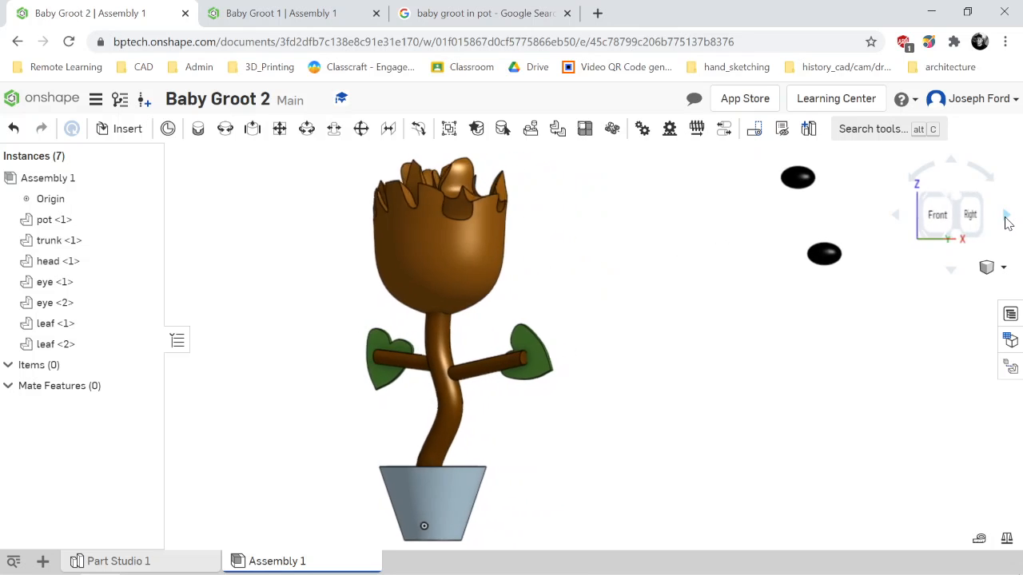
click(939, 217)
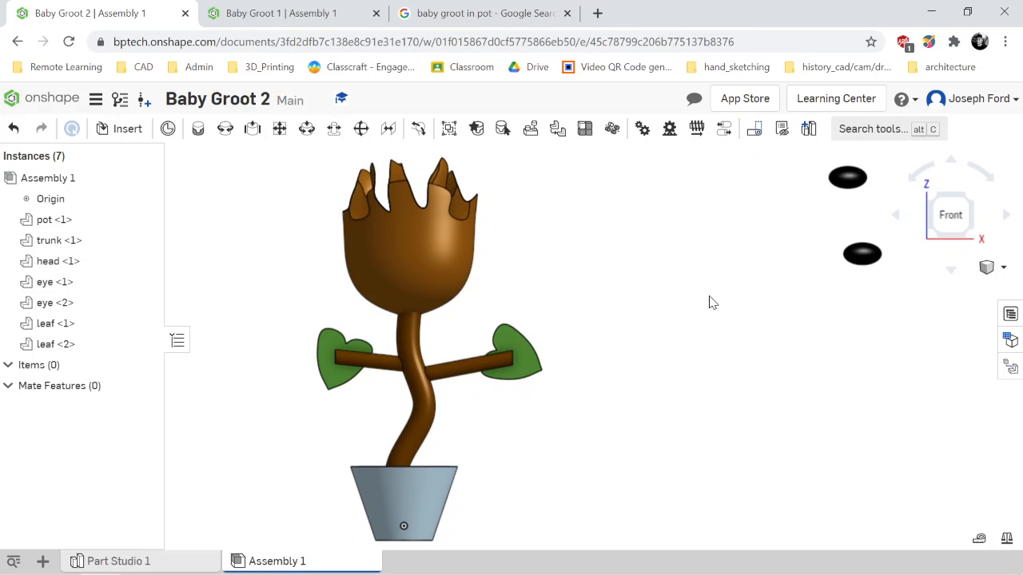
click(1006, 219)
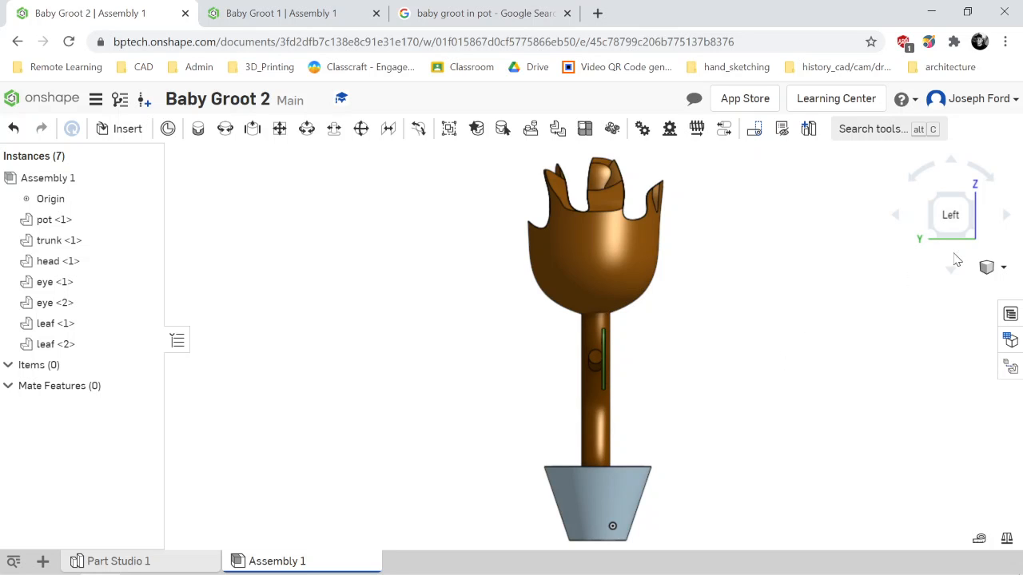
Examine from the back and front which side of the arms each leaf sits on.
click(1007, 216)
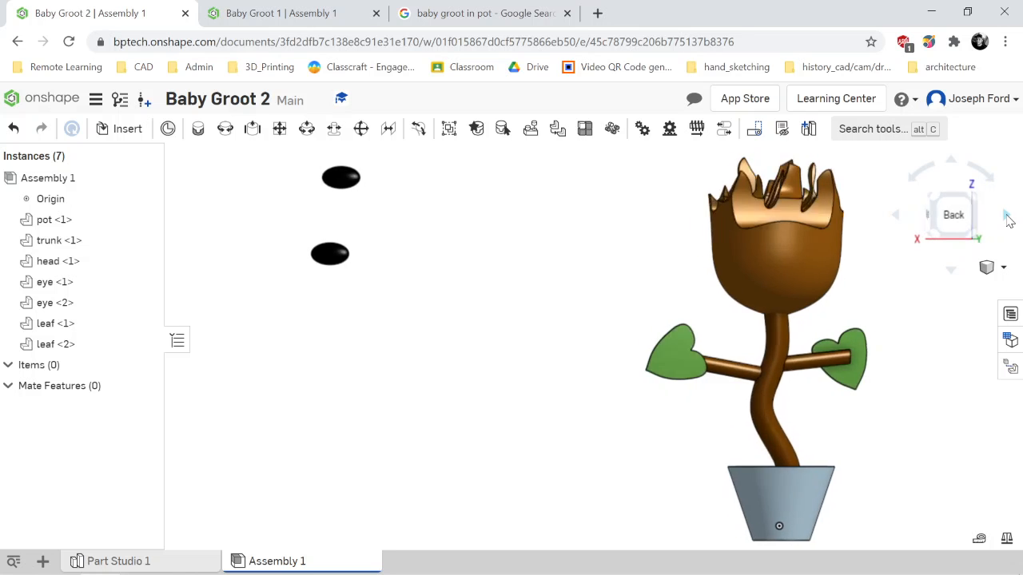
click(1007, 217)
click(1007, 216)
click(1006, 216)
click(1006, 217)
click(1007, 216)
click(1007, 217)
click(1006, 217)
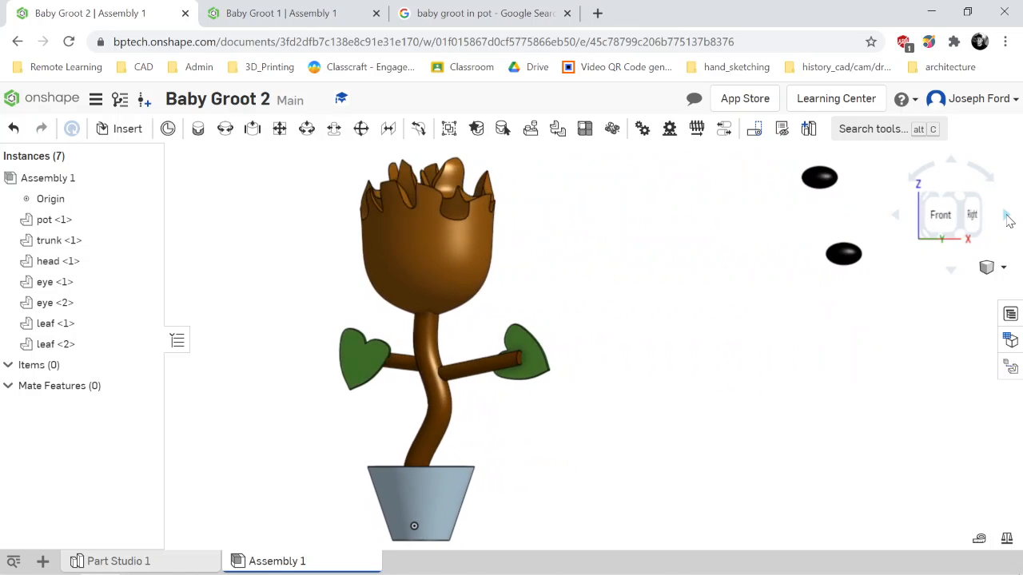
click(1006, 217)
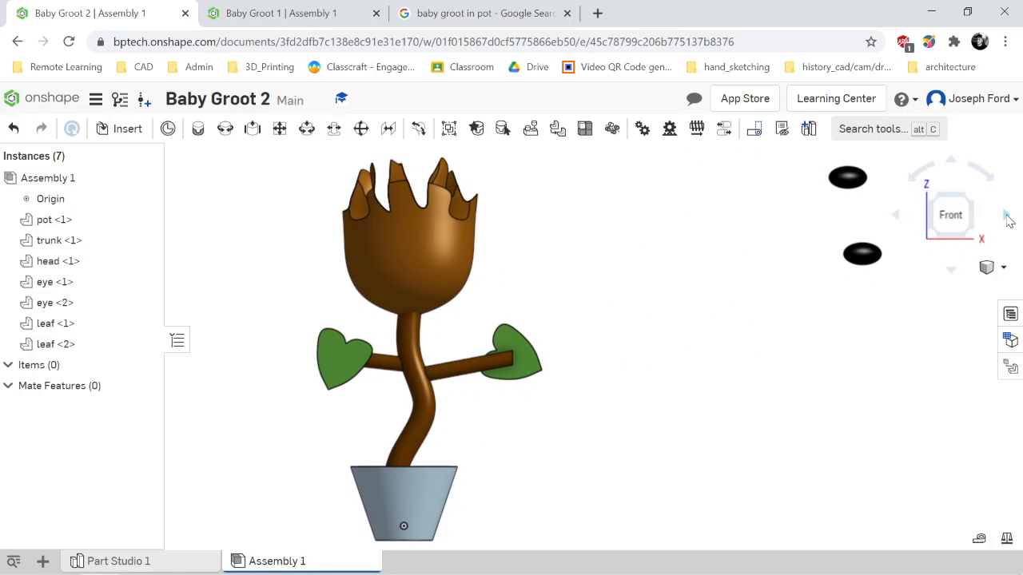
Move leaf <1> forward in the right view so it sits against the front side of its arm end.
click(897, 222)
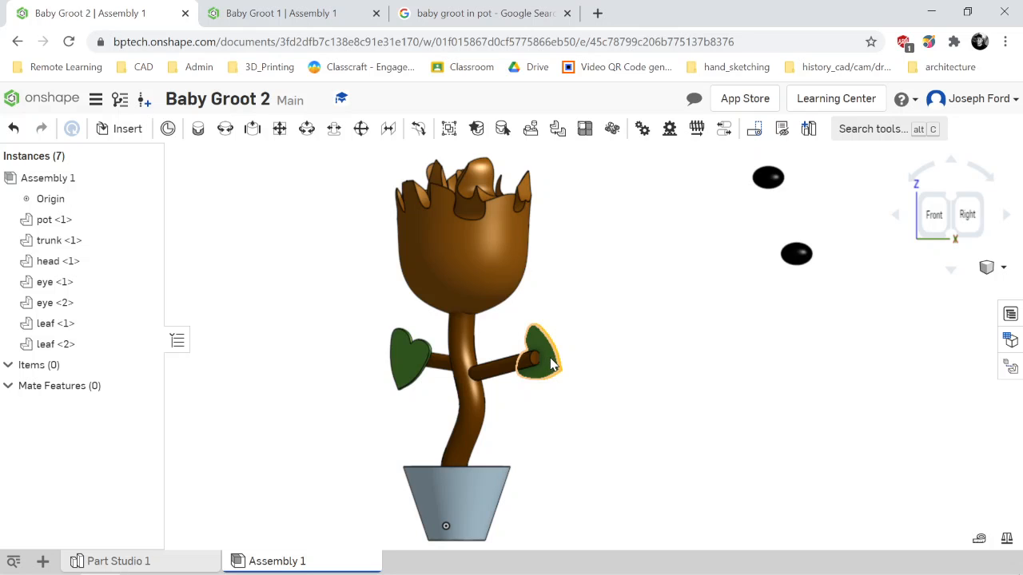
click(550, 364)
click(716, 389)
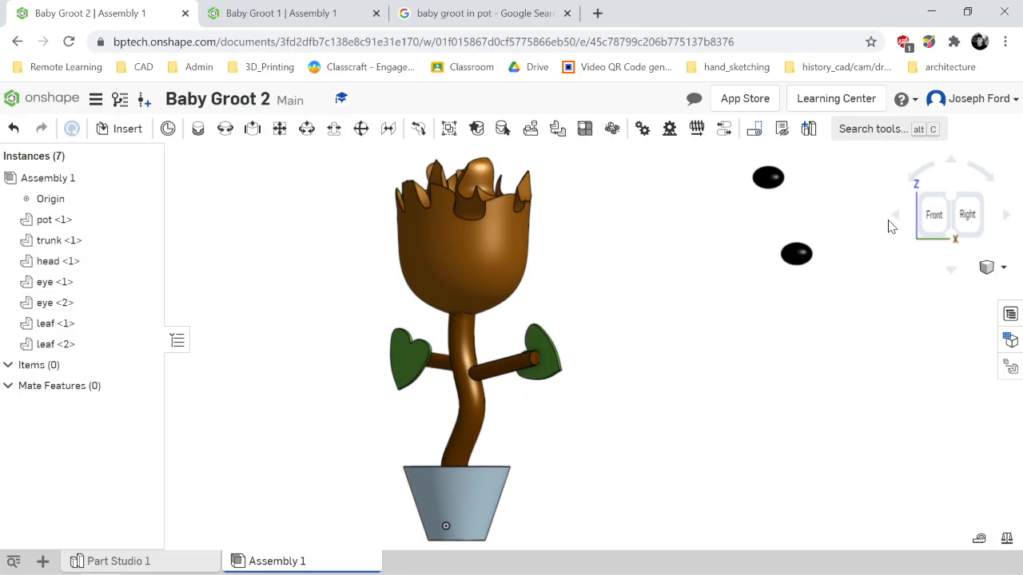
click(895, 221)
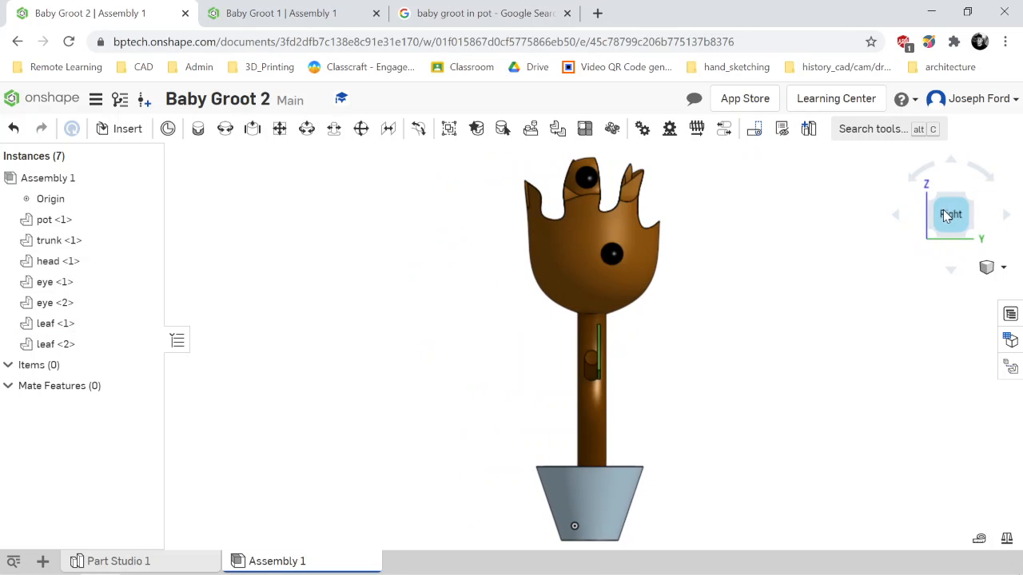
click(596, 341)
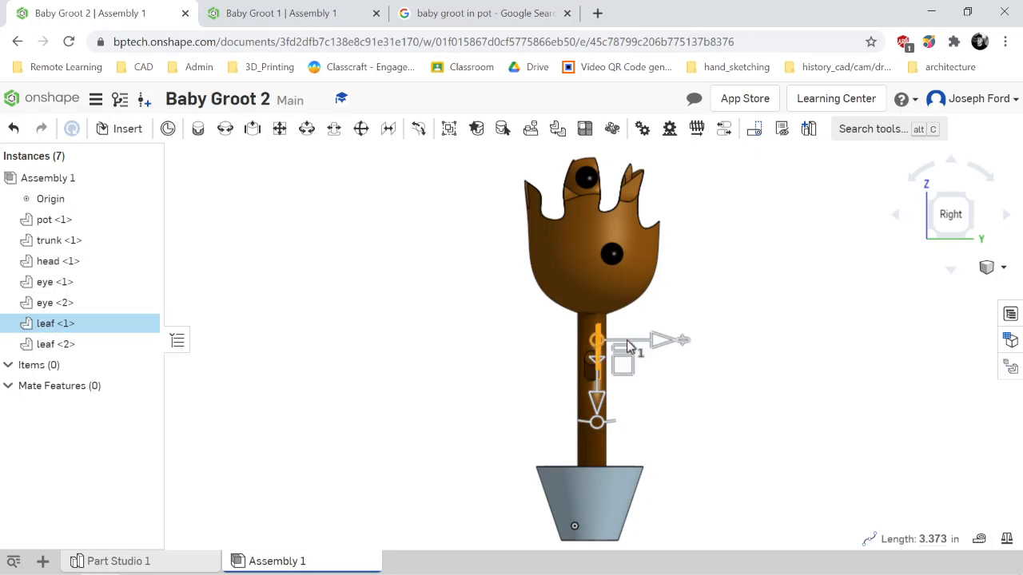
click(782, 347)
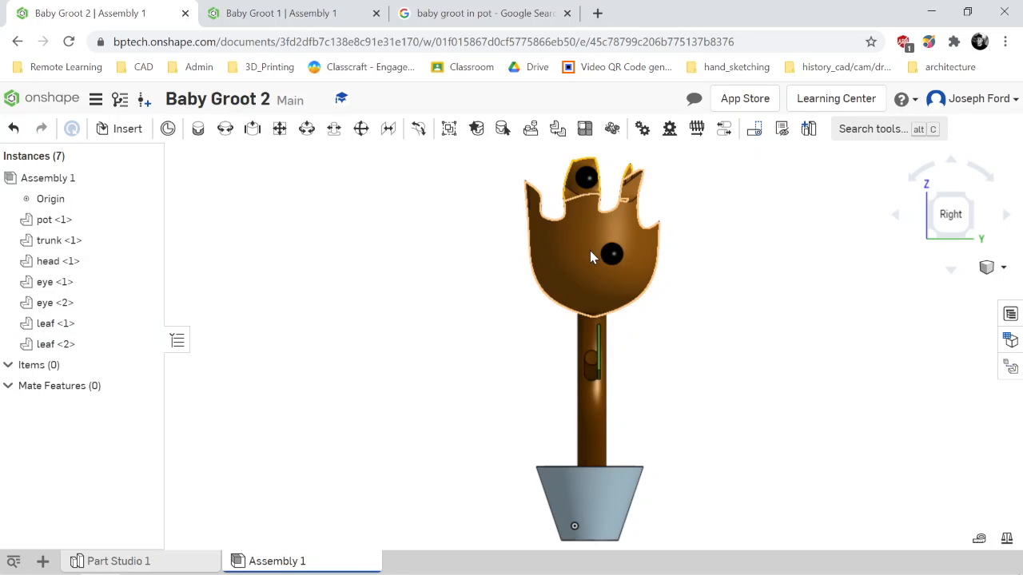
click(597, 342)
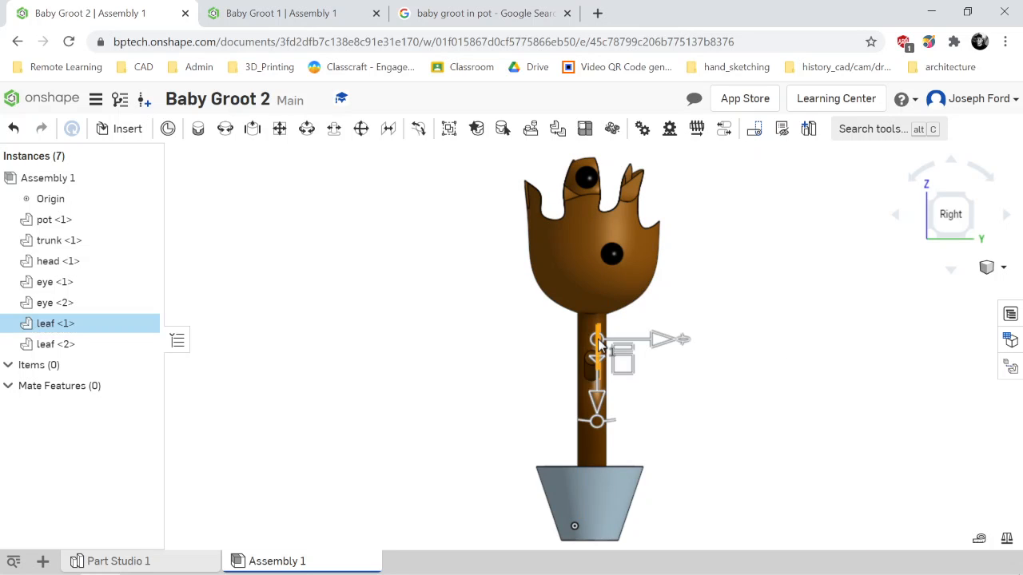
click(730, 387)
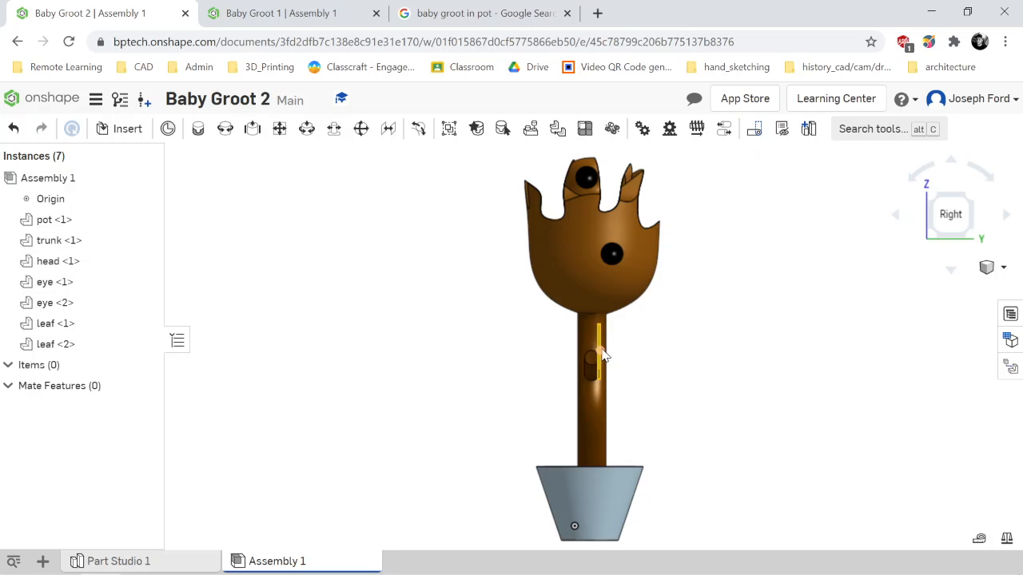
drag(576, 345, 585, 344)
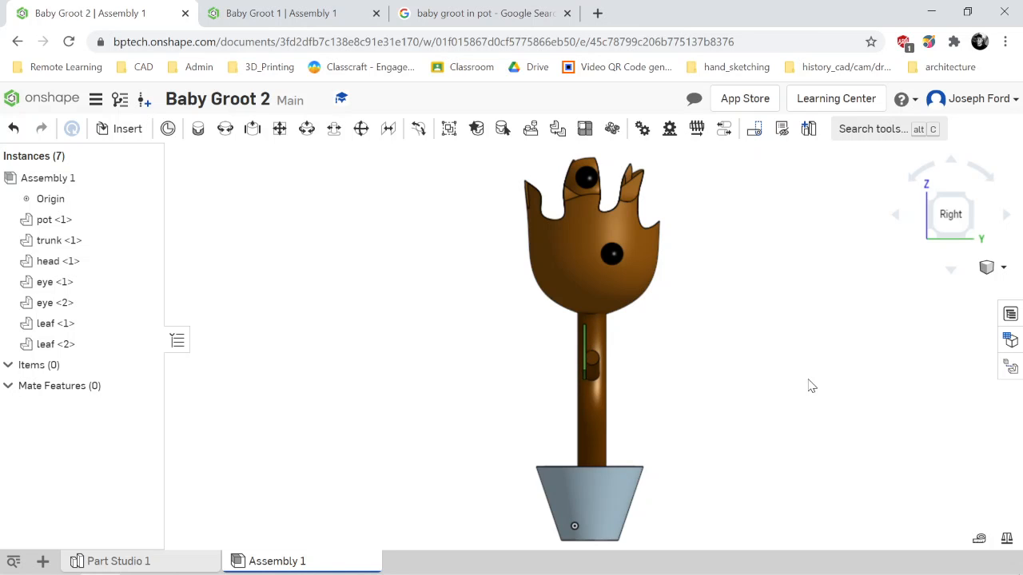
Check the placement of leaf <1> on its arm all the way around, ending in the front view.
click(896, 216)
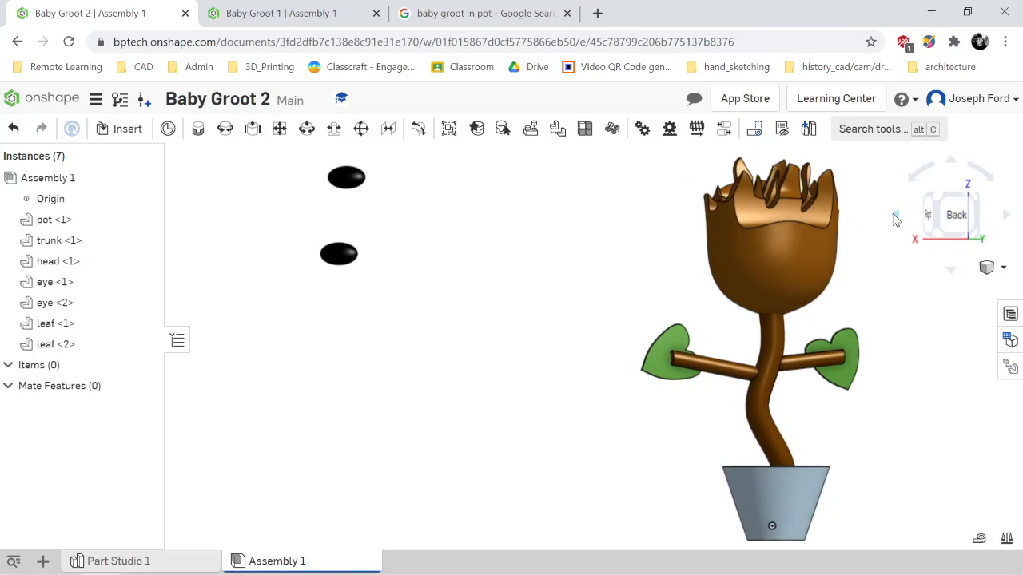
click(896, 218)
click(895, 217)
click(895, 217)
click(895, 217)
click(896, 218)
click(895, 217)
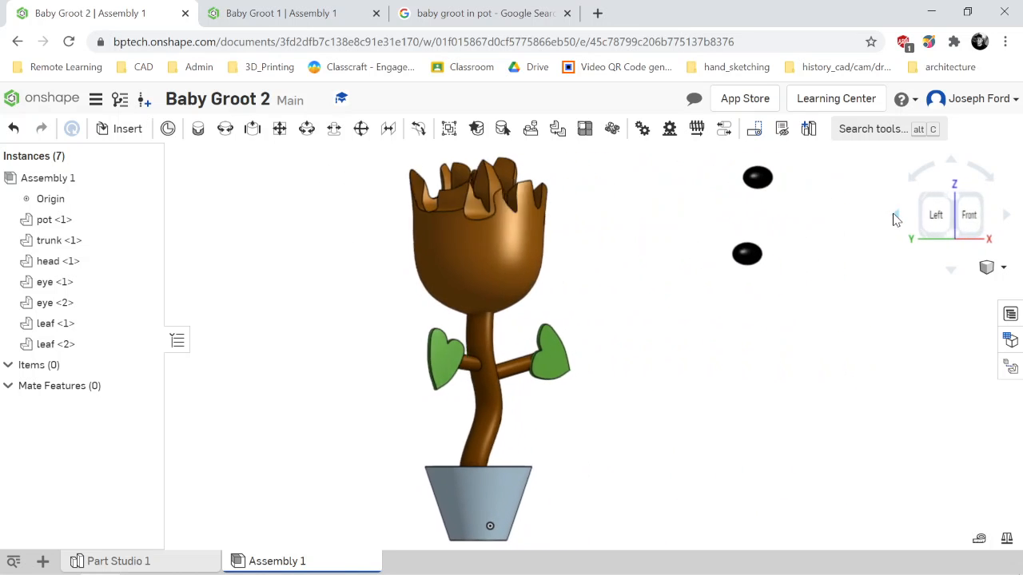
click(896, 217)
click(957, 216)
Place the two eyes level with each other on opposite sides of the head in the front view.
scroll(288, 385, down, 5)
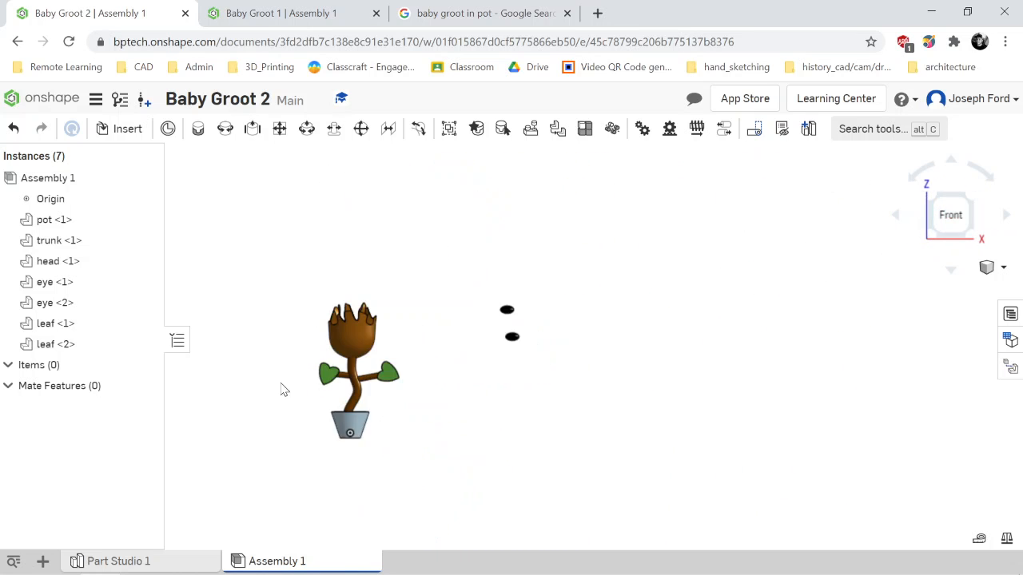
scroll(267, 382, up, 3)
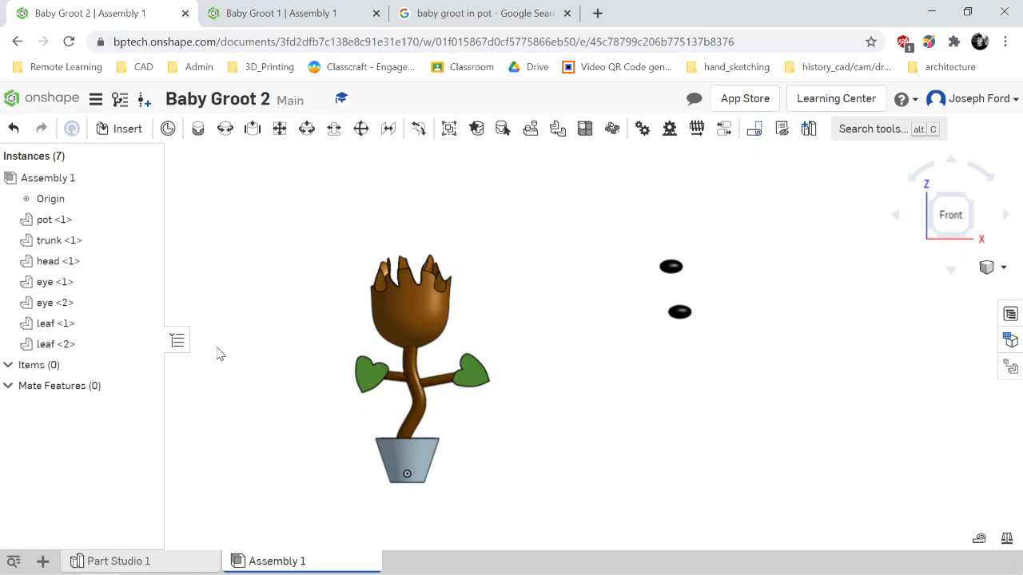
scroll(220, 354, up, 2)
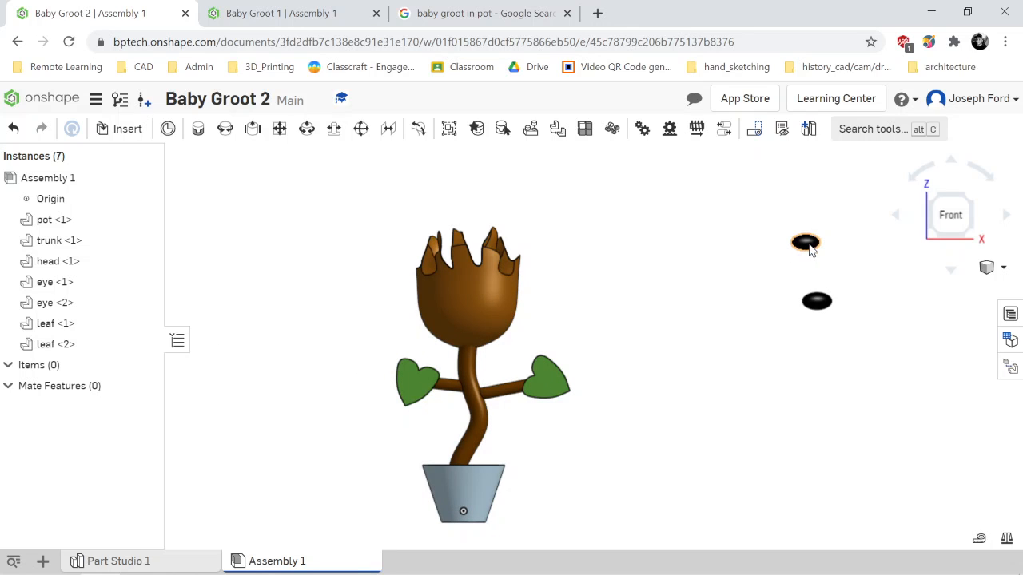
drag(759, 258, 450, 295)
drag(356, 317, 424, 308)
drag(515, 310, 490, 307)
drag(431, 308, 393, 310)
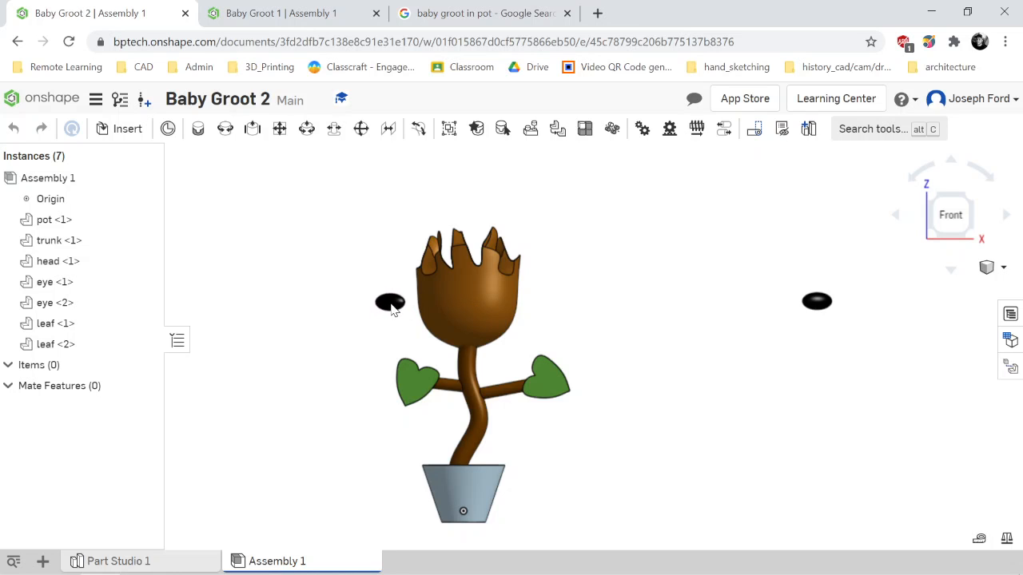
drag(495, 312, 402, 309)
drag(820, 303, 544, 302)
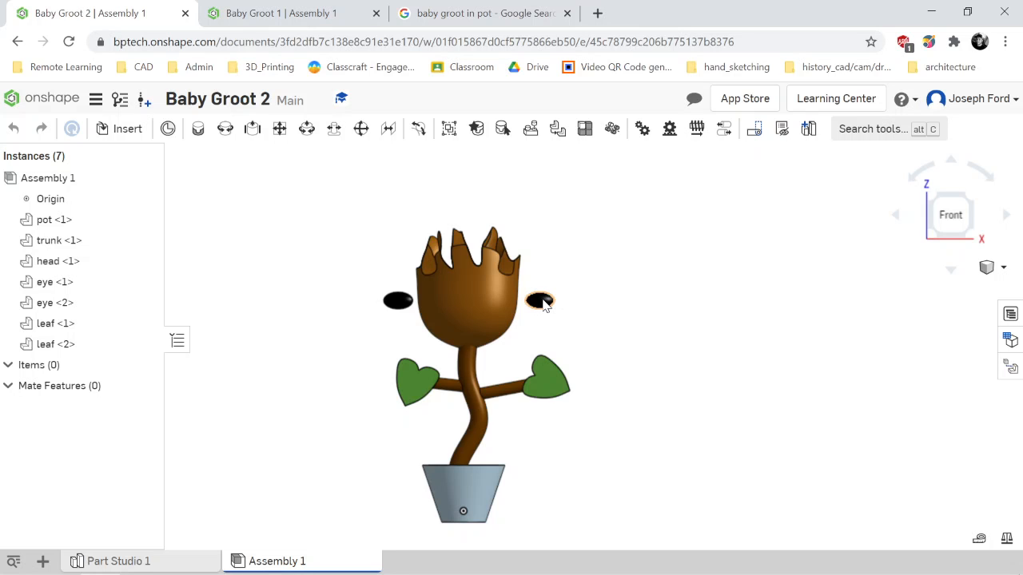
Shift each eye forward to the front surface of the head, using the left and right side views.
click(1004, 217)
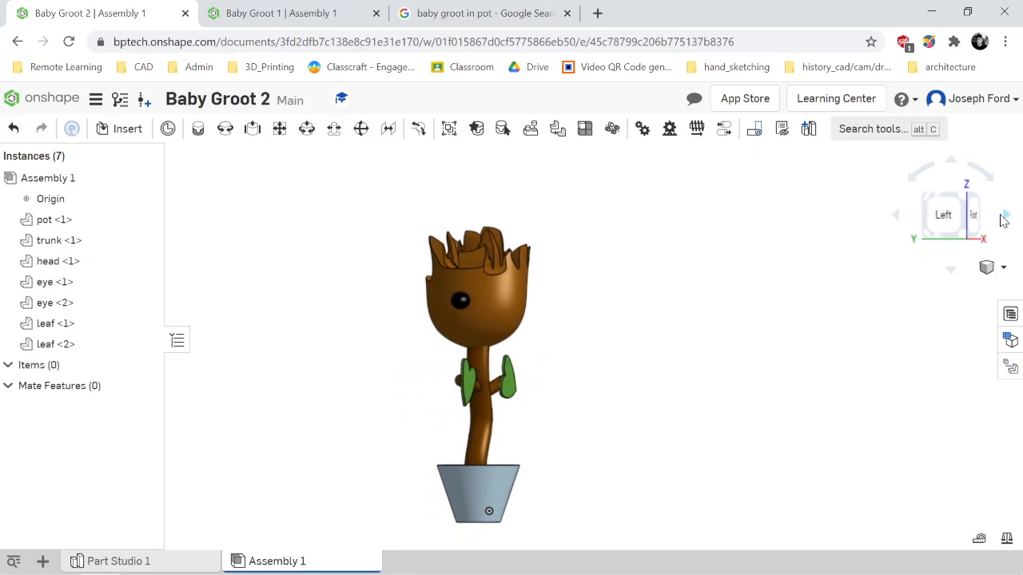
click(948, 216)
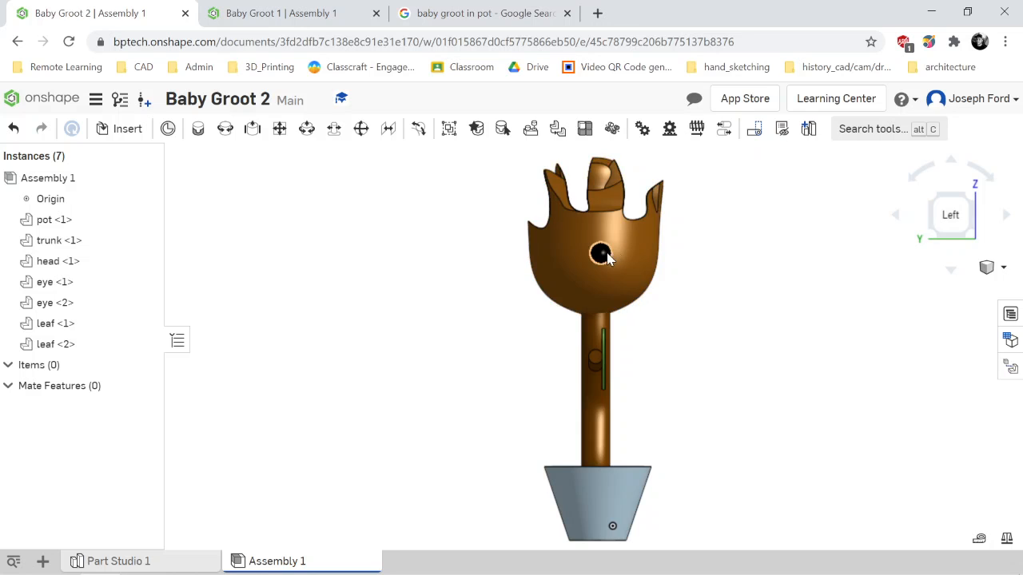
drag(647, 255, 653, 262)
click(898, 216)
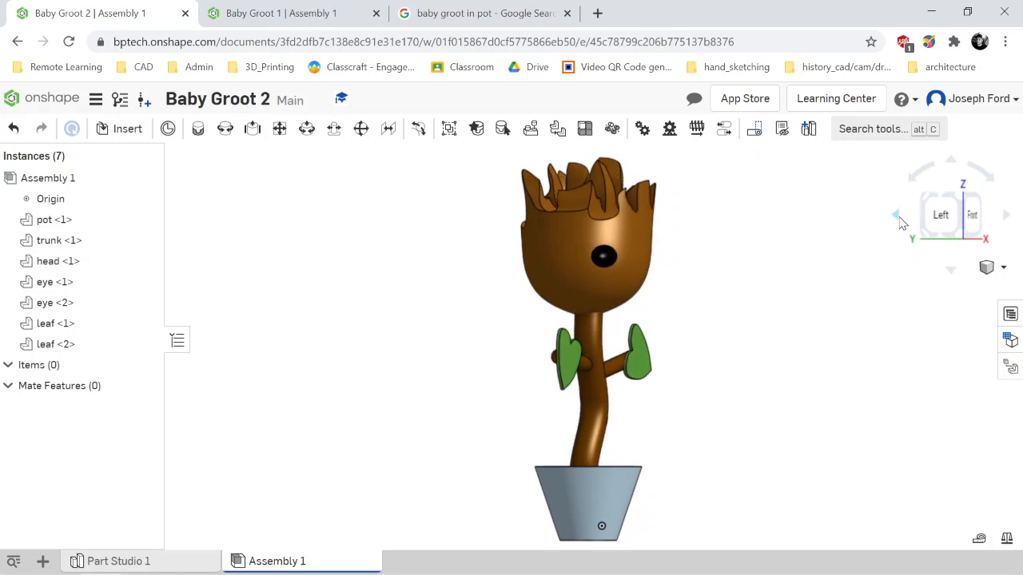
click(964, 214)
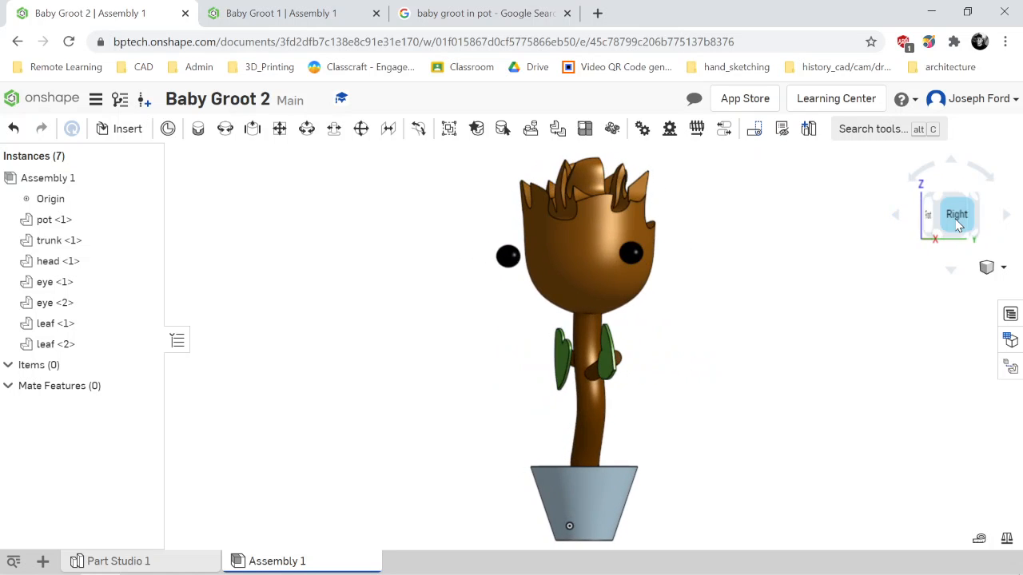
drag(611, 254, 533, 259)
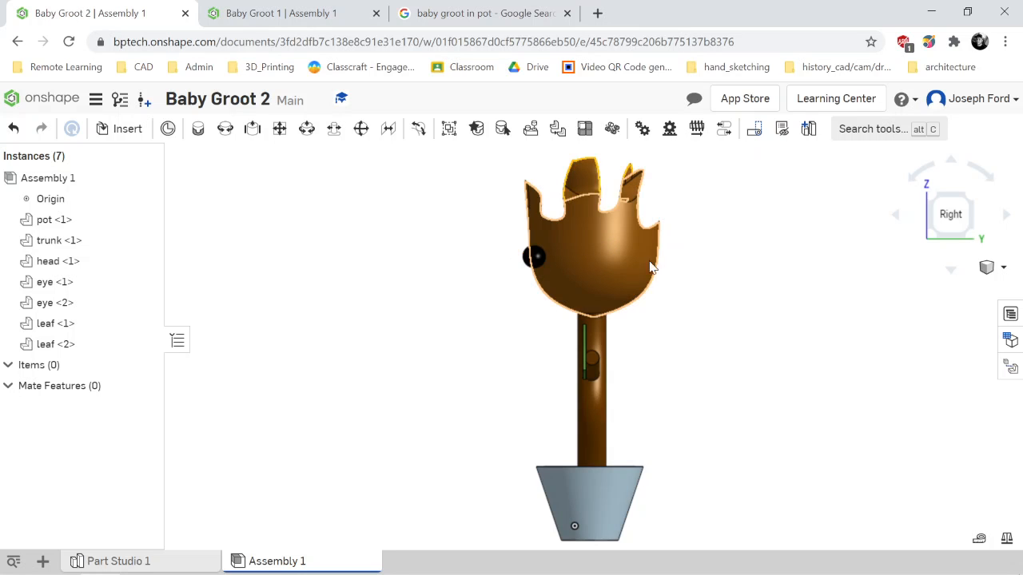
Move both eyes inward in the front view so they sit side by side on the face.
click(897, 215)
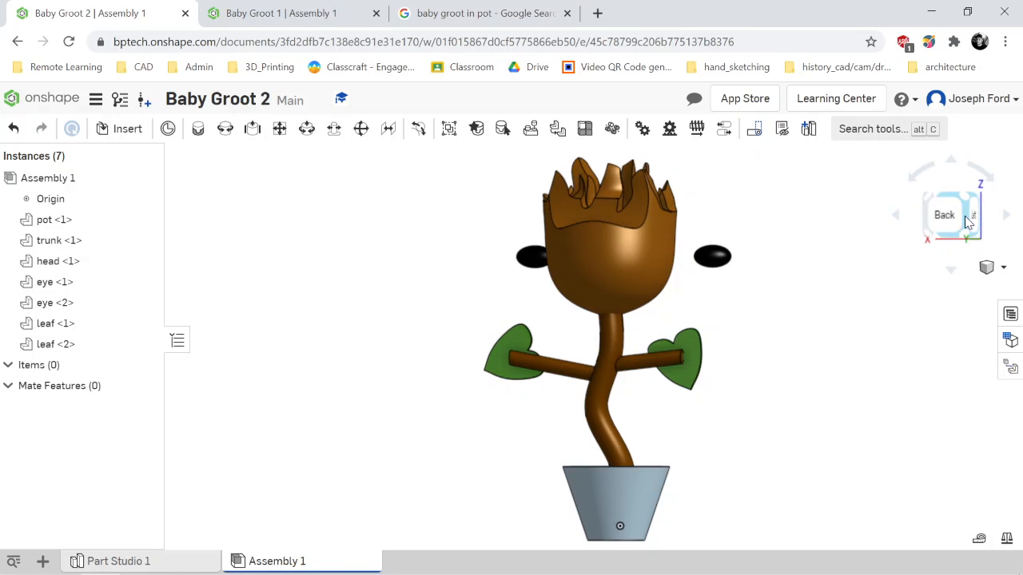
click(1009, 217)
click(1009, 217)
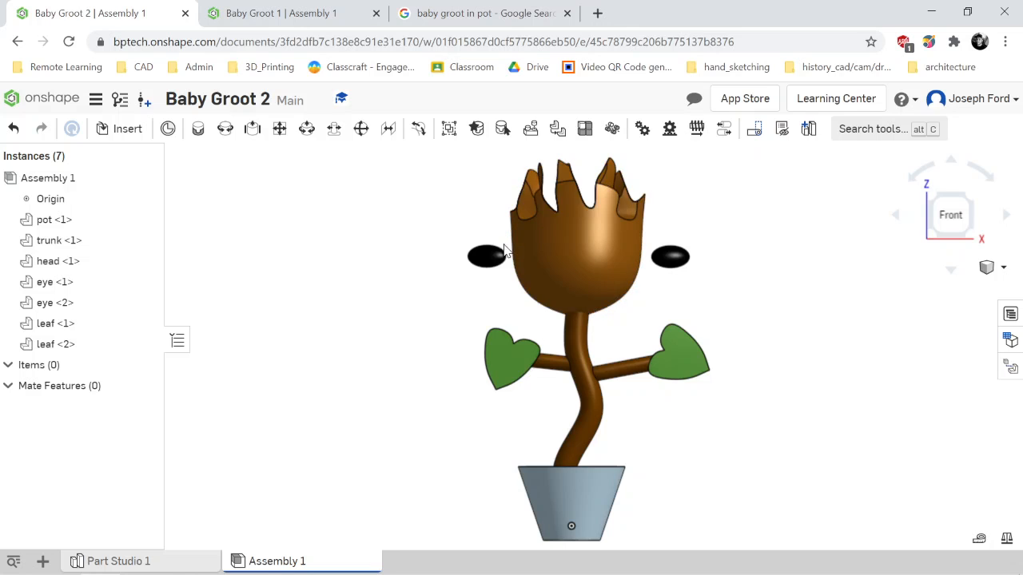
drag(485, 258, 545, 255)
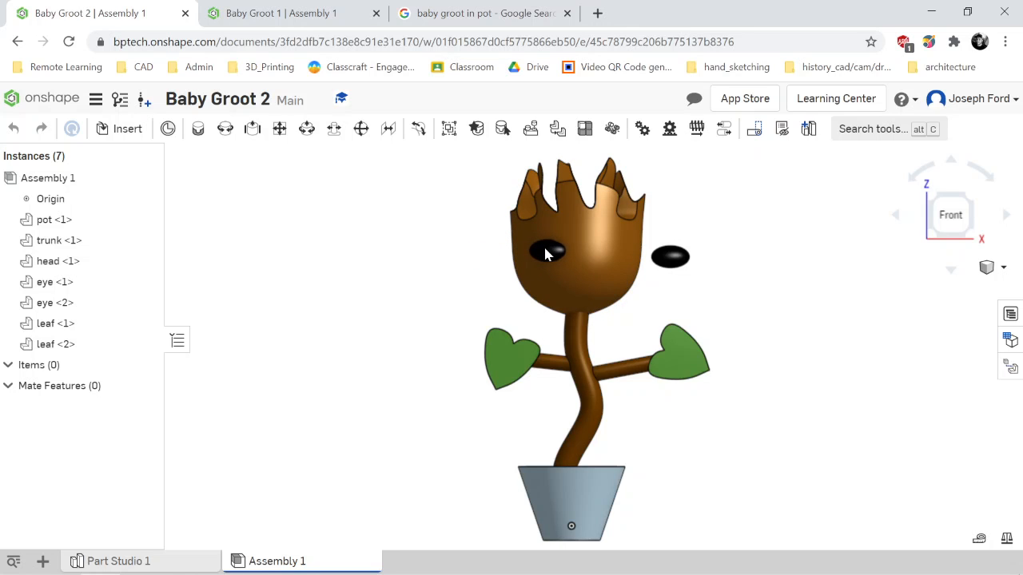
drag(669, 256, 606, 254)
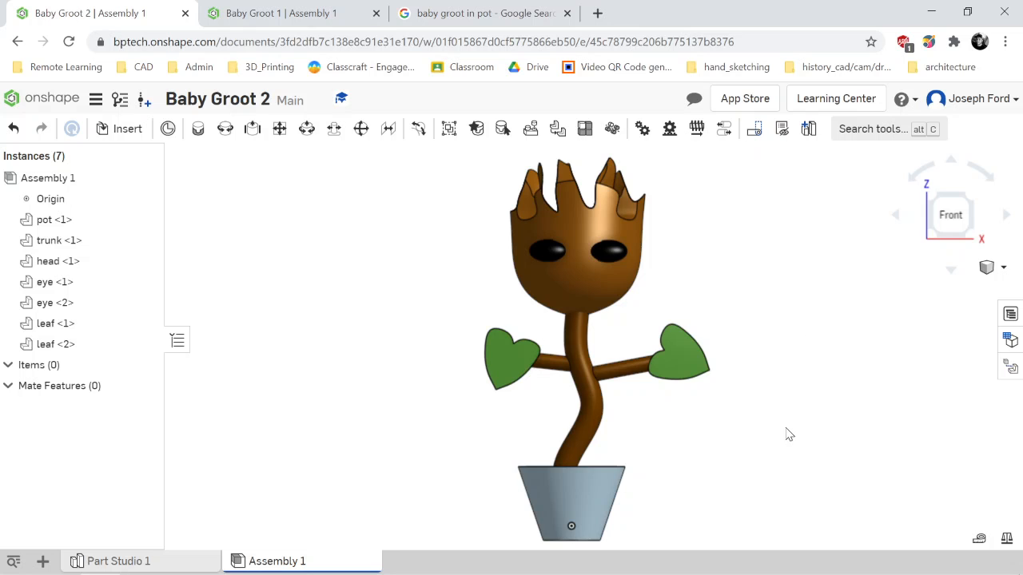
Inspect the assembled Baby Groot from the front and both sides, checking how the eyes and leaves sit.
scroll(354, 411, down, 5)
scroll(361, 410, up, 3)
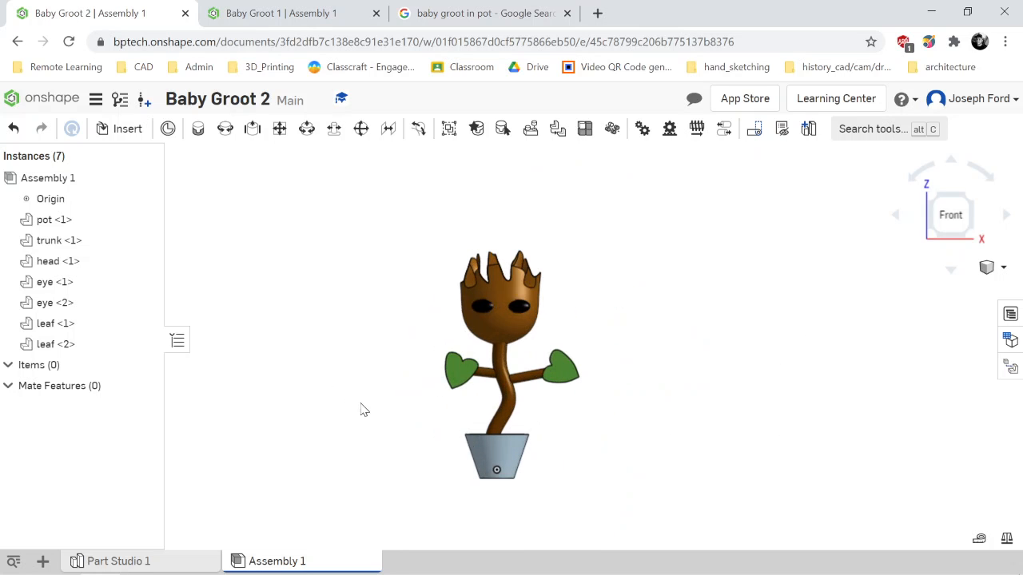
key(Right)
key(Right)
key(Right)
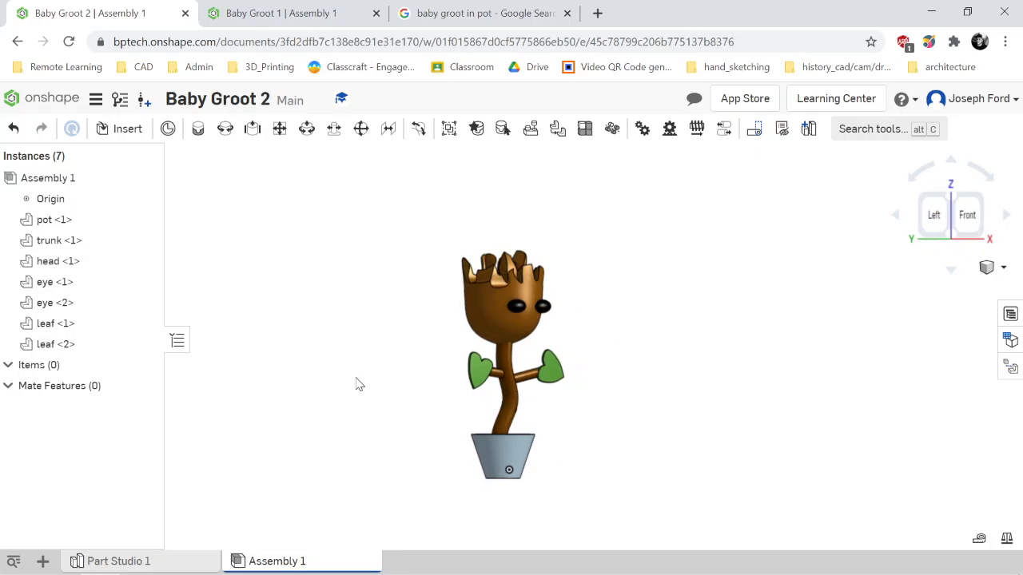
key(Left)
key(Left)
key(Left)
key(Left)
key(Left)
key(Left)
key(Left)
key(Left)
key(Left)
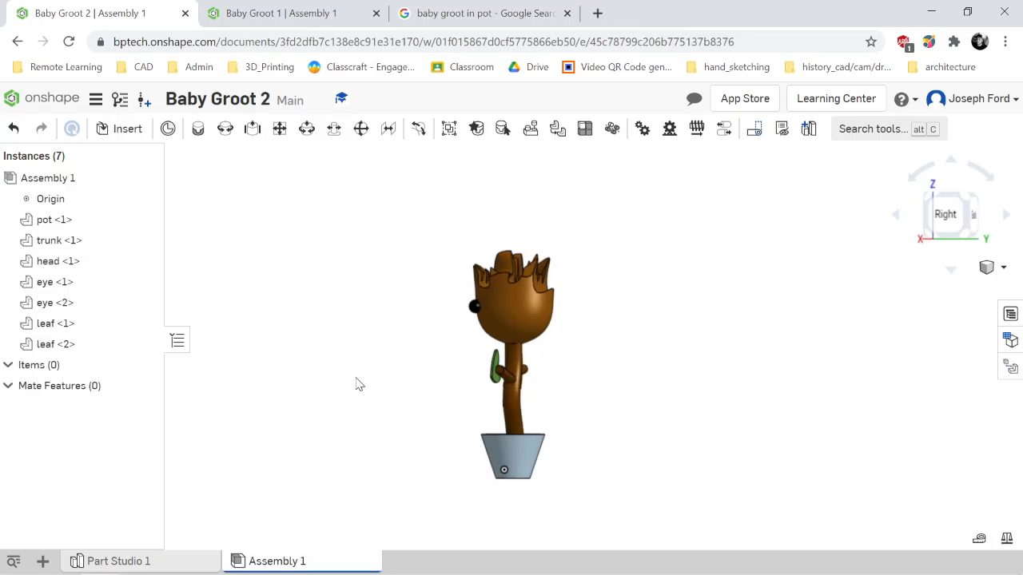
key(Right)
key(Right)
key(Right)
key(Right)
key(Right)
key(Right)
key(Right)
key(Right)
key(Right)
key(Right)
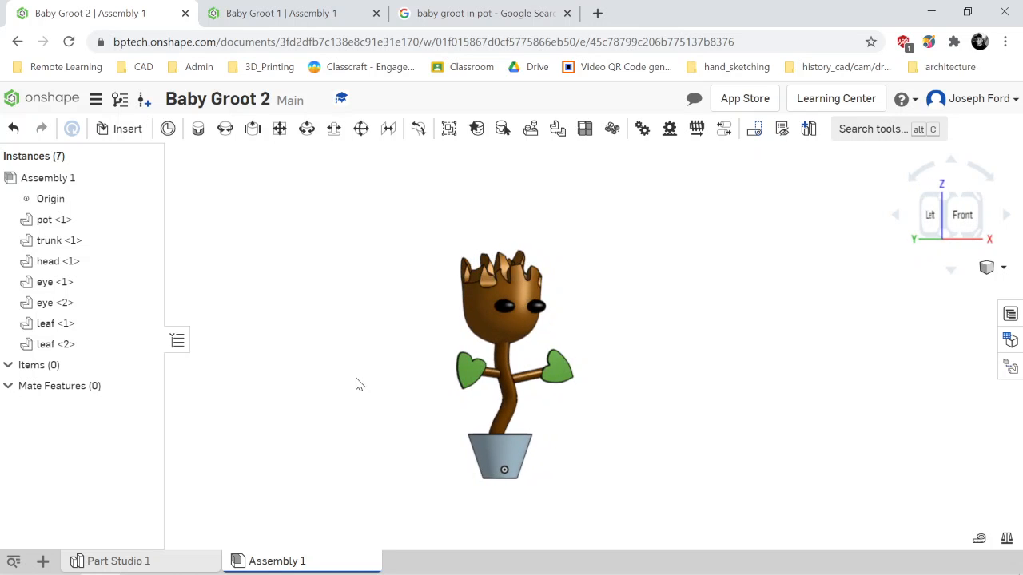
key(Left)
key(Left)
key(Left)
key(Left)
key(Left)
key(Left)
key(Left)
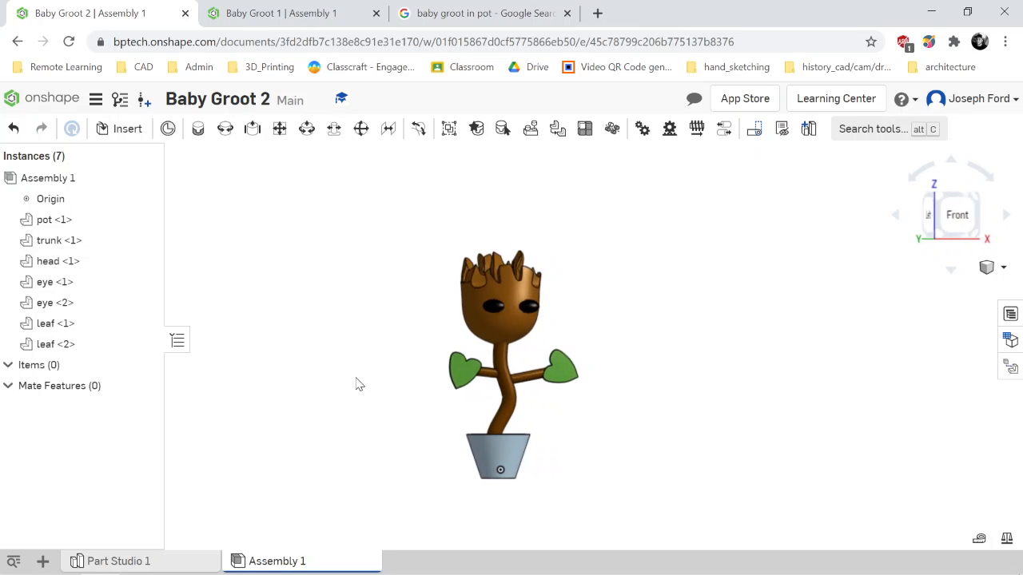
key(Right)
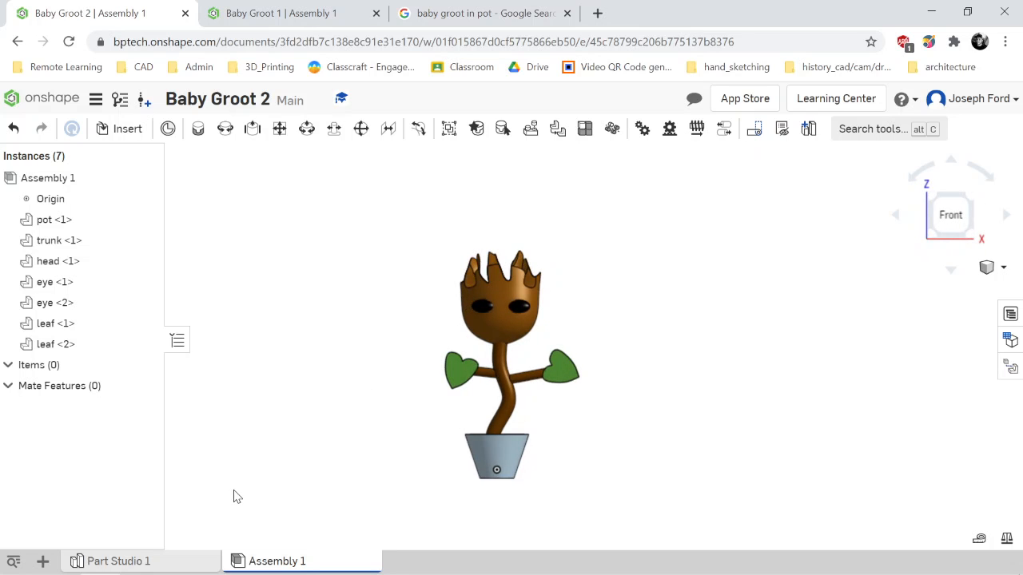
scroll(603, 350, up, 3)
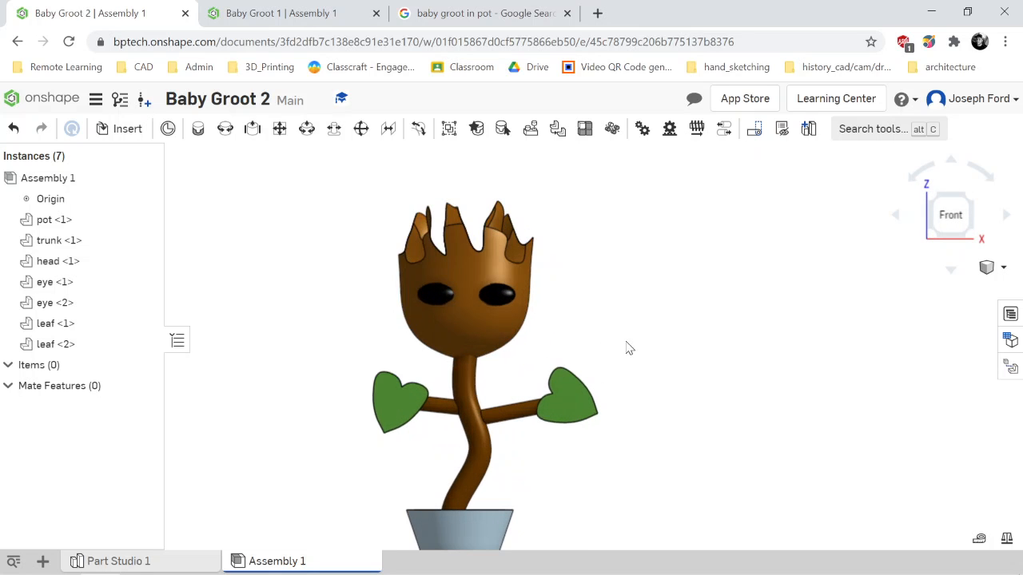
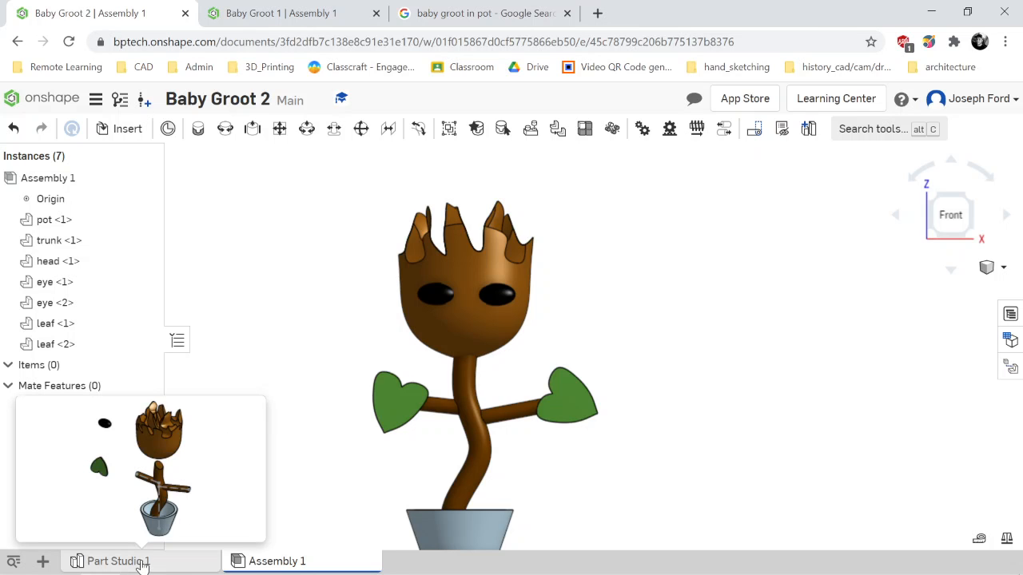
Switch to Part Studio 1 and start a new sketch on the Front plane for the mouth.
click(143, 564)
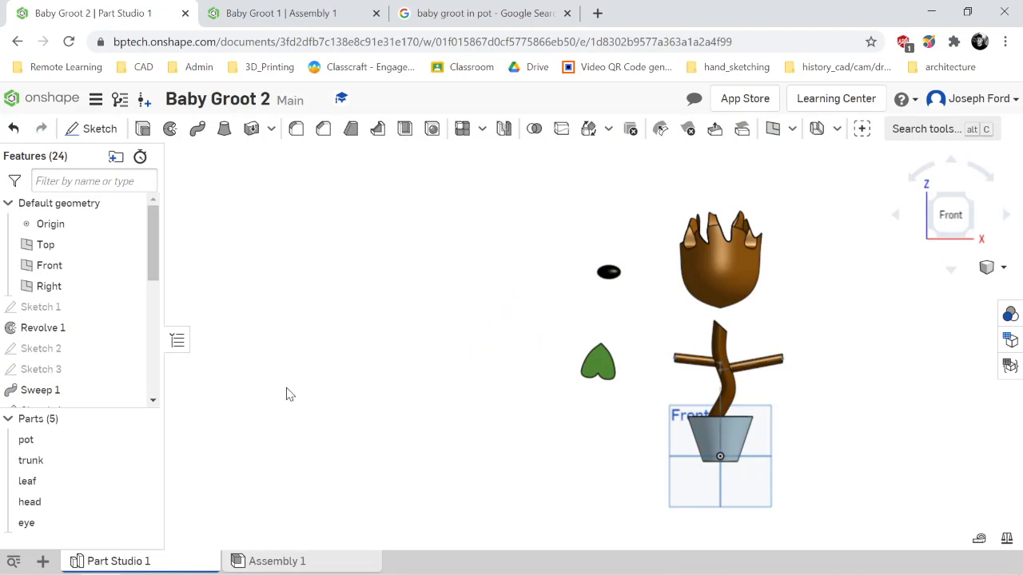
scroll(854, 279, up, 2)
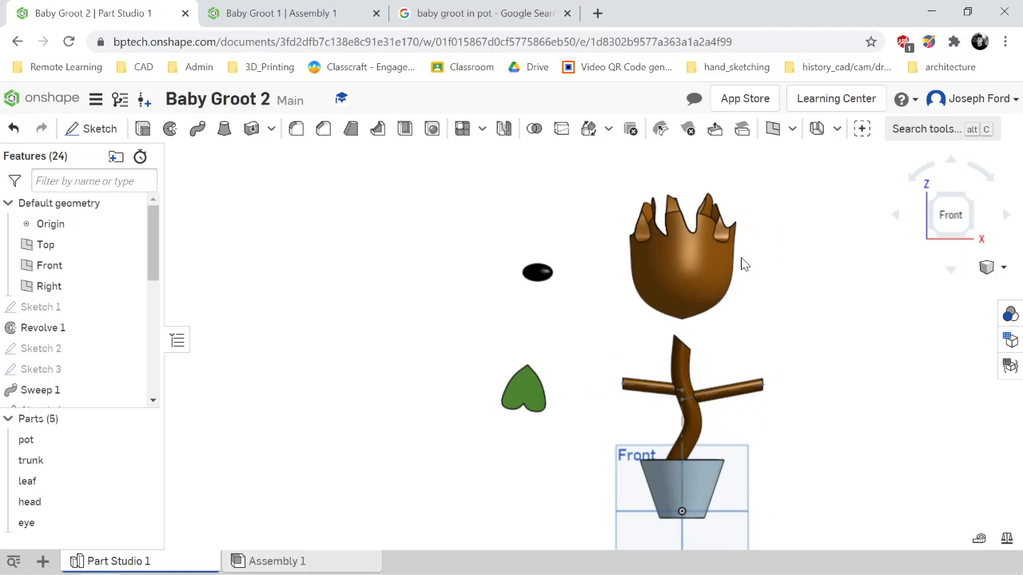
scroll(719, 280, up, 1)
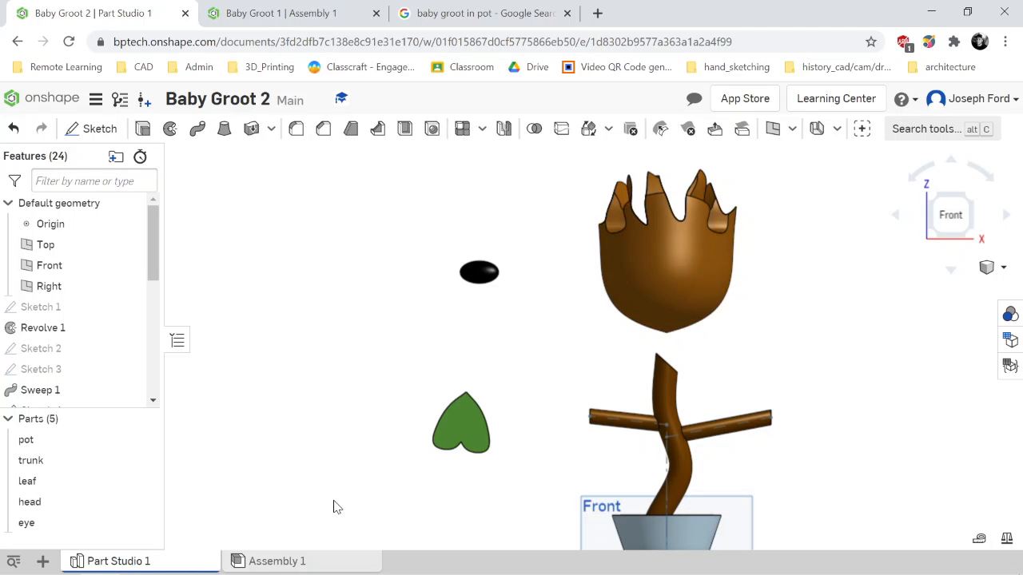
click(284, 562)
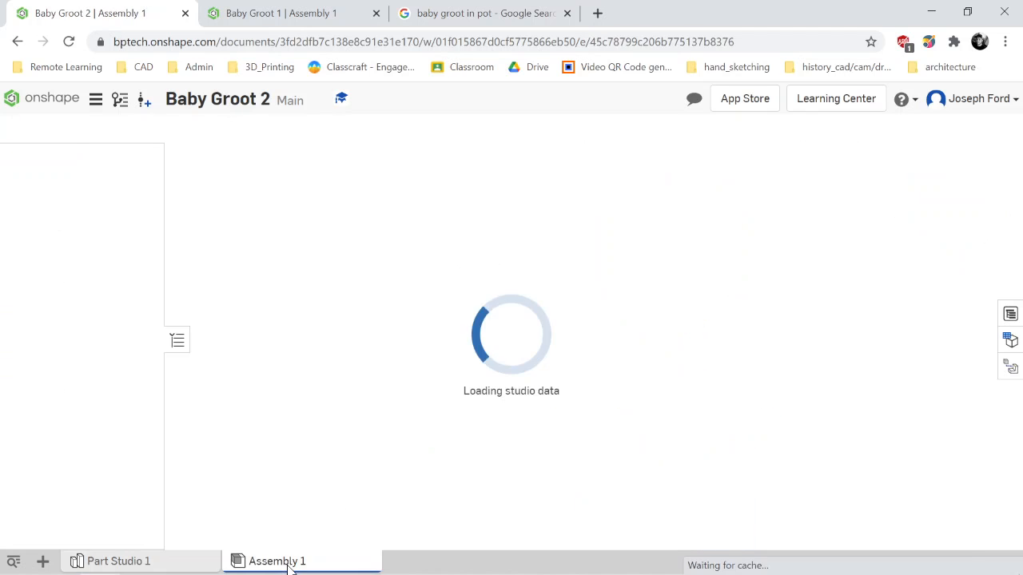
click(197, 563)
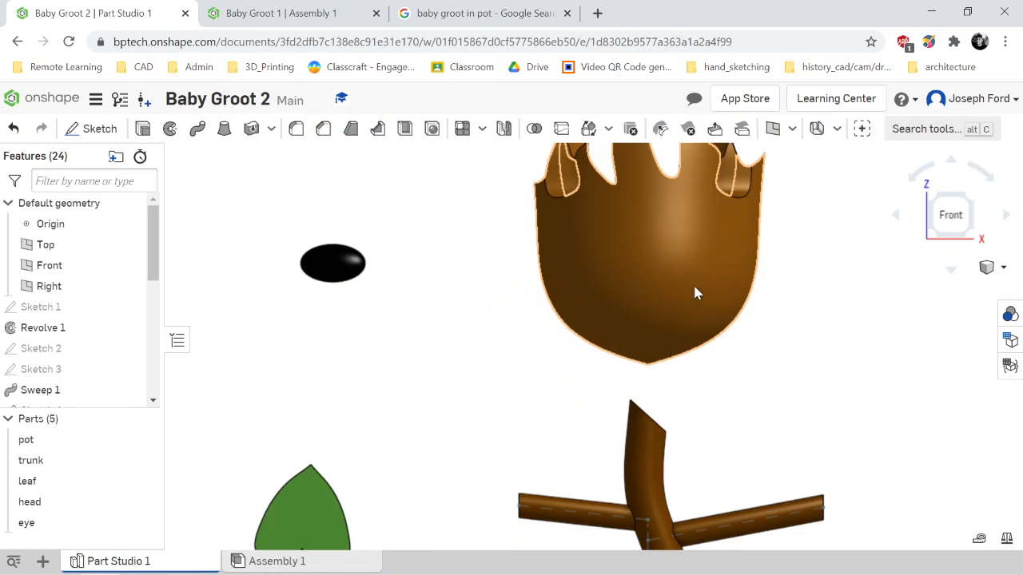
click(92, 128)
scroll(748, 269, down, 5)
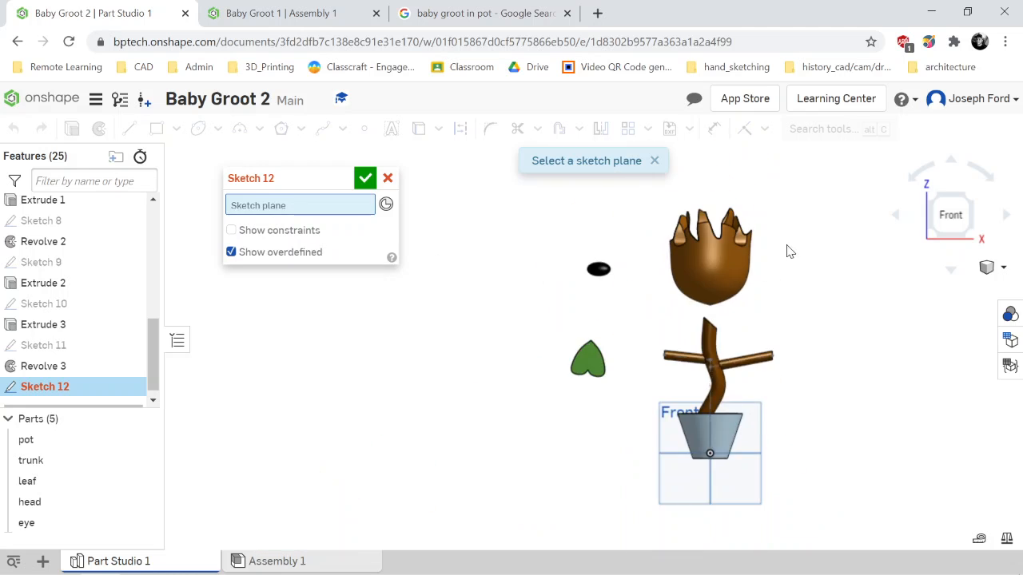
scroll(789, 242, up, 3)
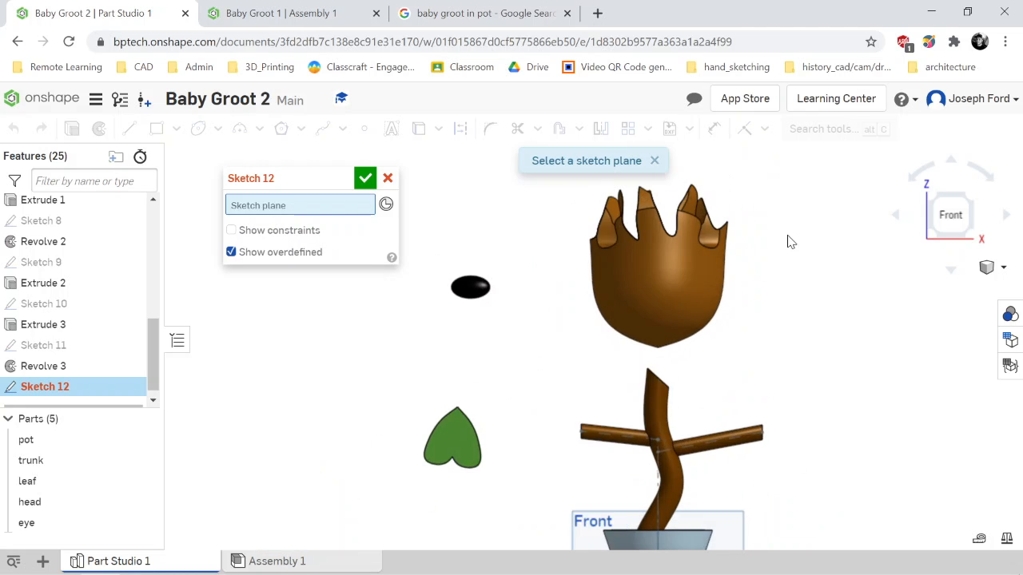
click(589, 523)
scroll(760, 222, up, 2)
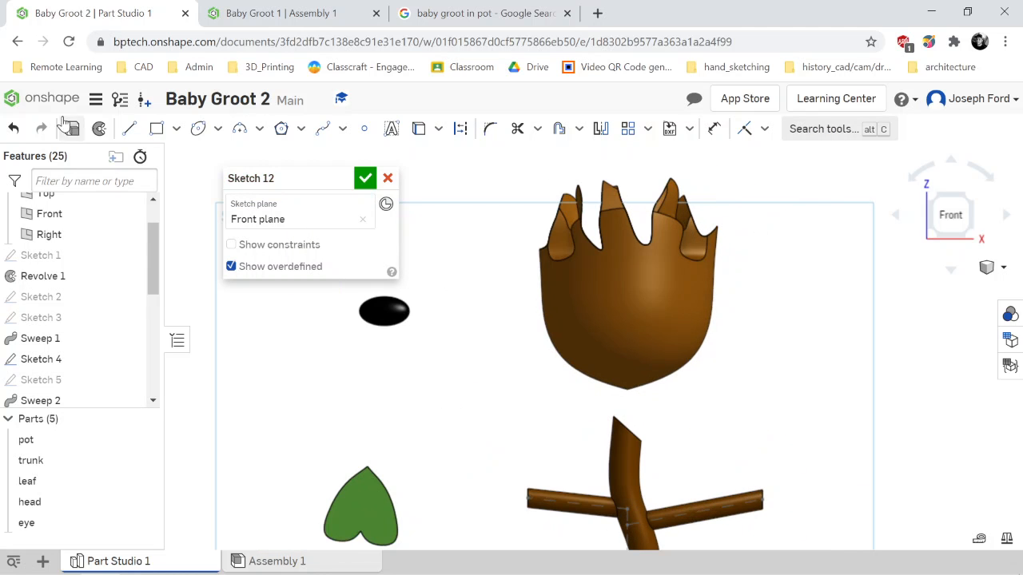
Draw a closed spline shaped like a crescent smile on the lower part of the head, centred on its vertical midline.
click(323, 131)
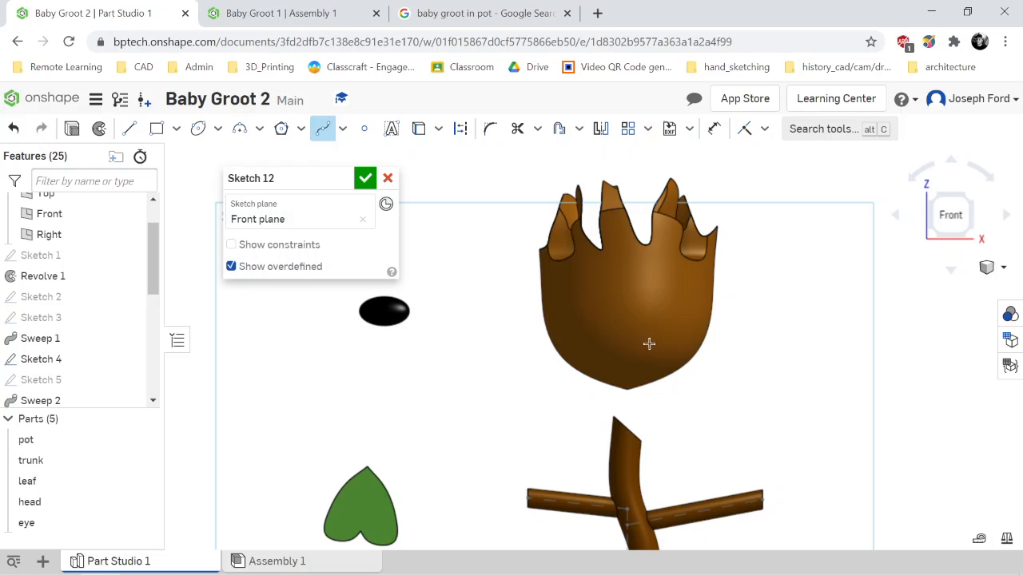
scroll(648, 321, up, 3)
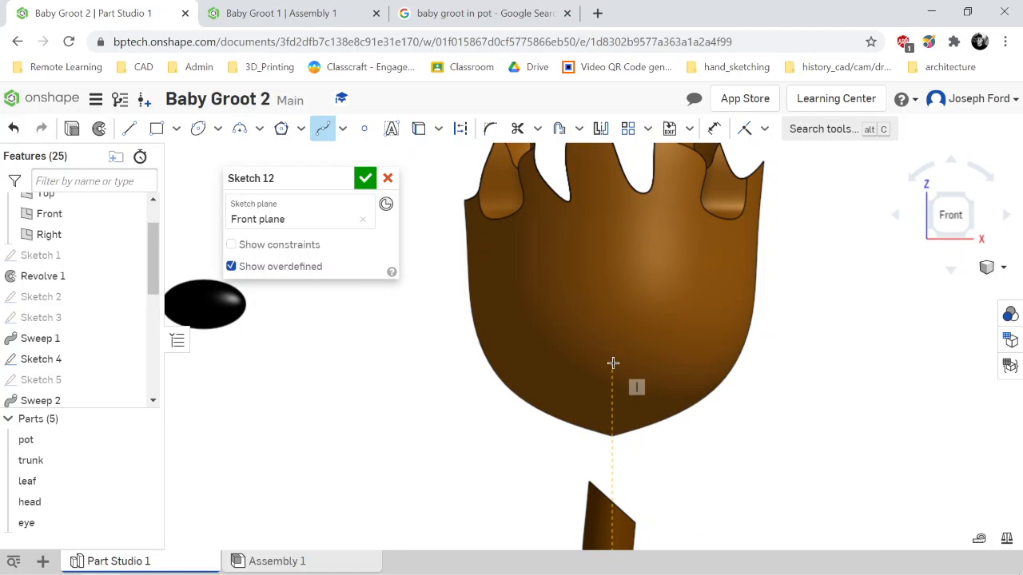
click(612, 361)
click(656, 353)
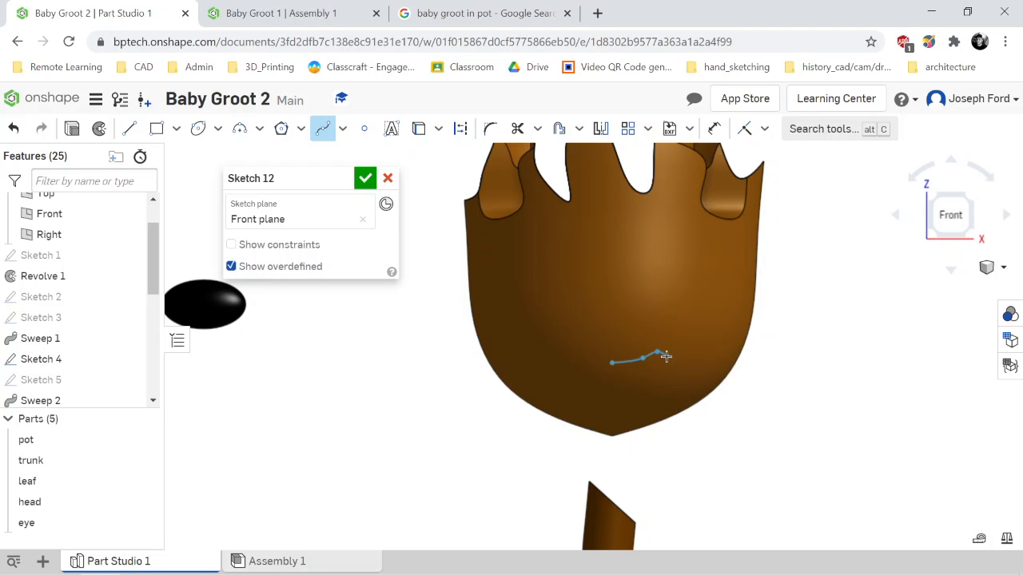
scroll(667, 356, up, 3)
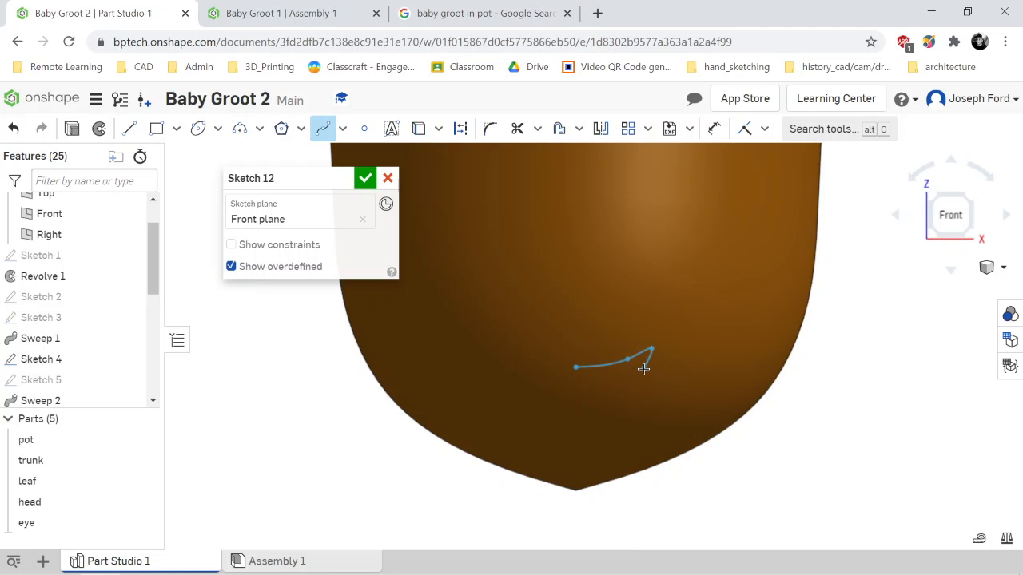
click(614, 387)
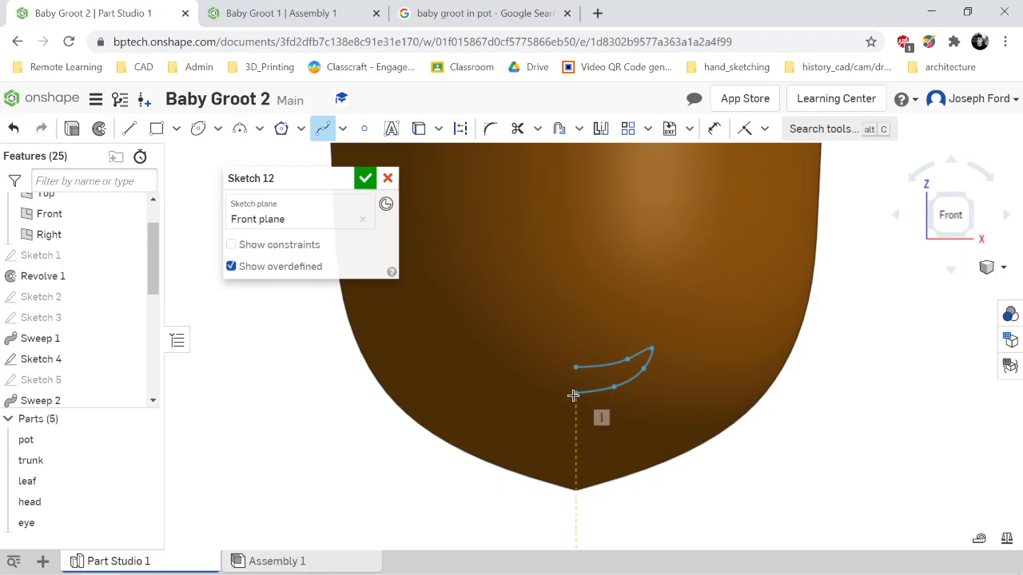
click(574, 396)
click(536, 386)
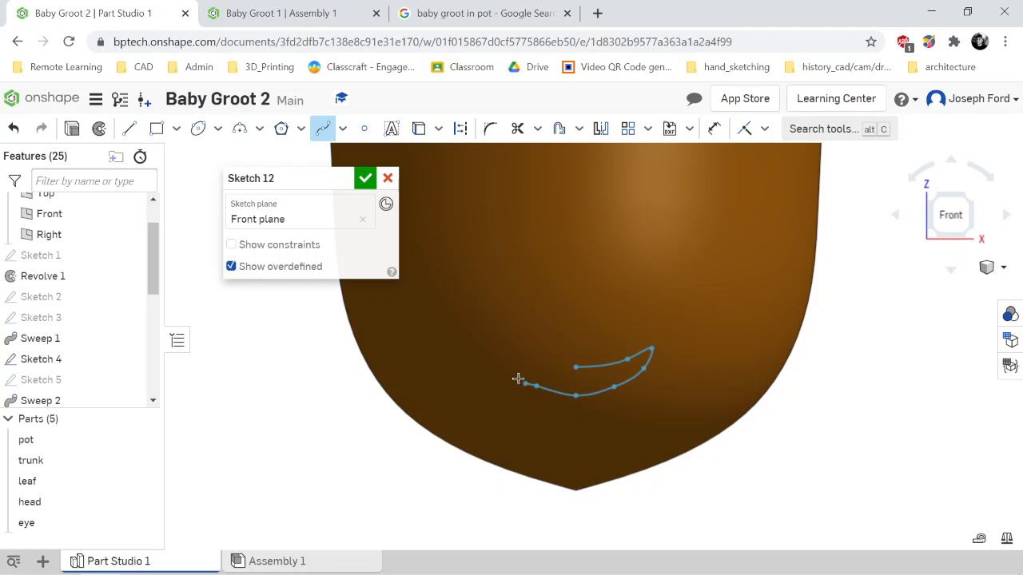
click(514, 362)
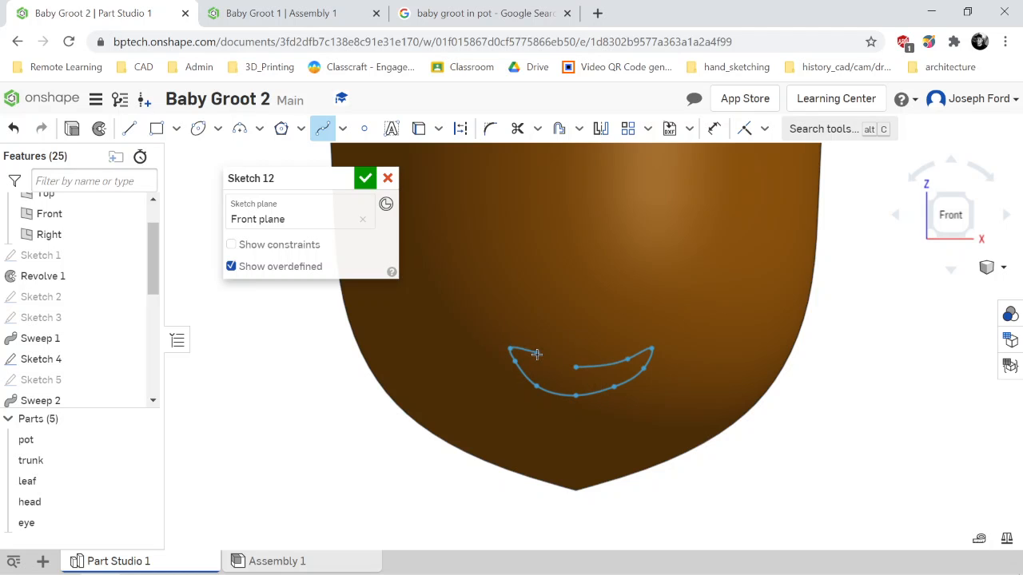
click(575, 367)
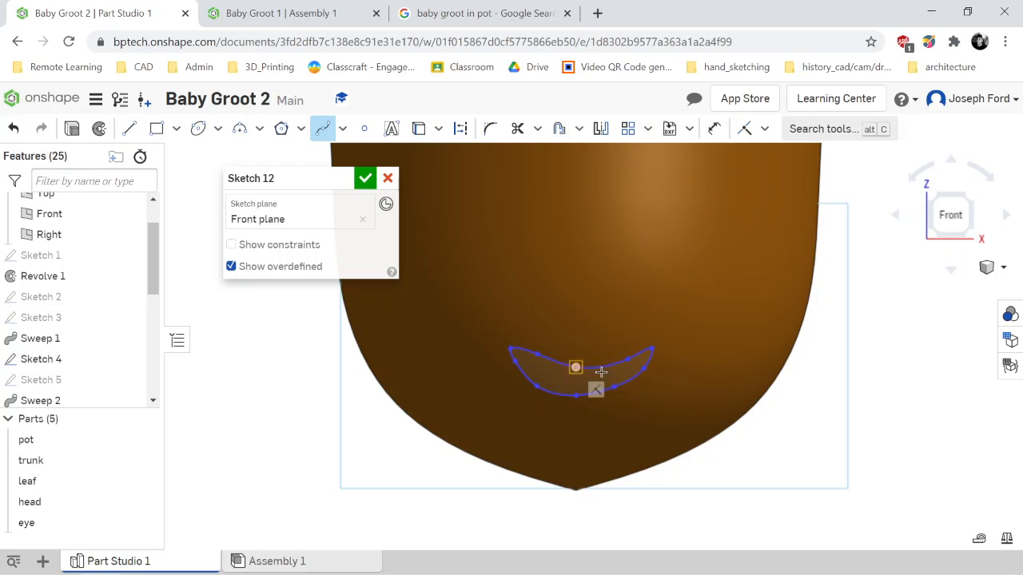
scroll(601, 371, down, 5)
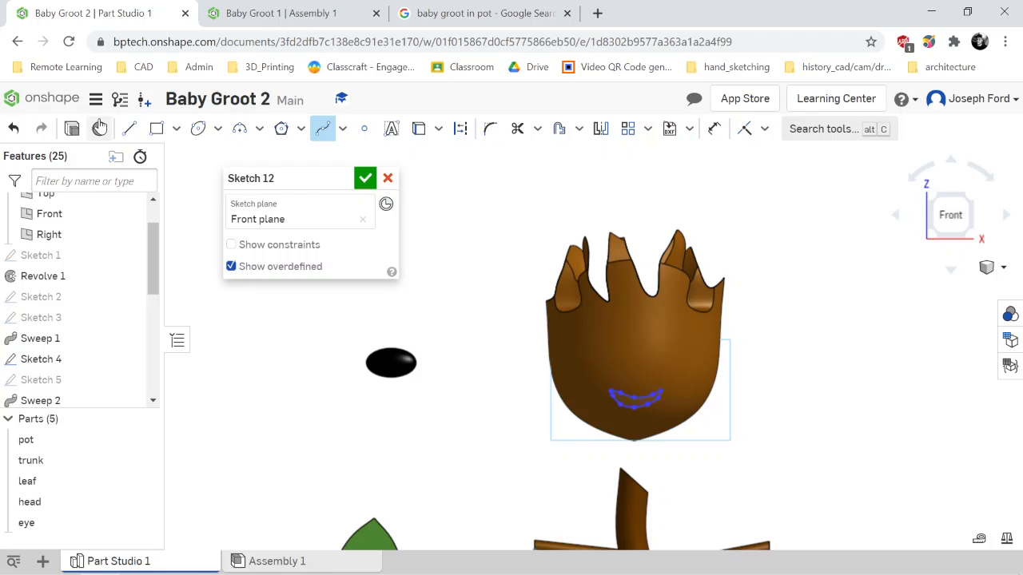
Extrude the smile region as a Remove cut, Through all, with the direction flipped so it goes through the front of the head.
click(72, 128)
click(275, 222)
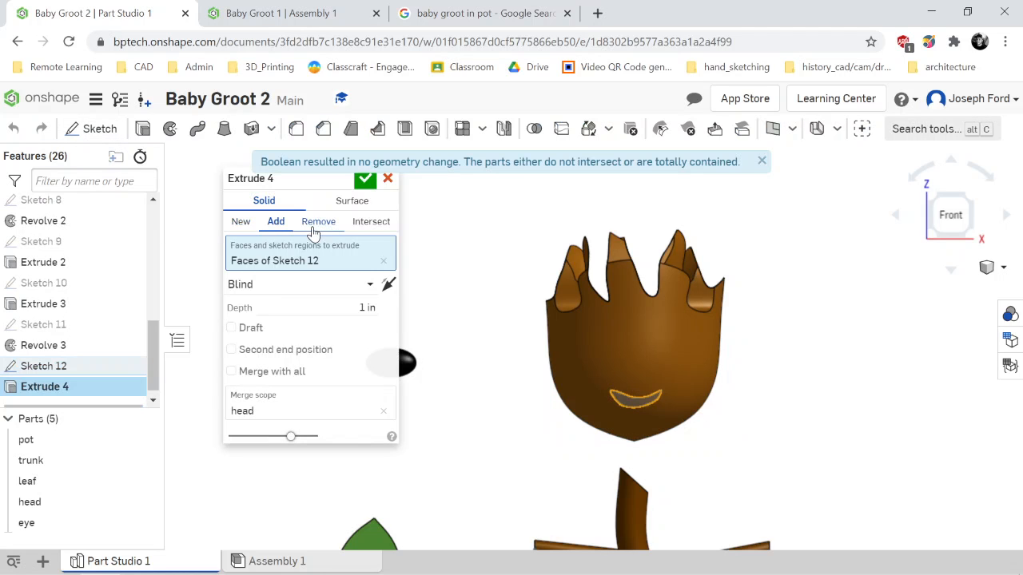
click(313, 227)
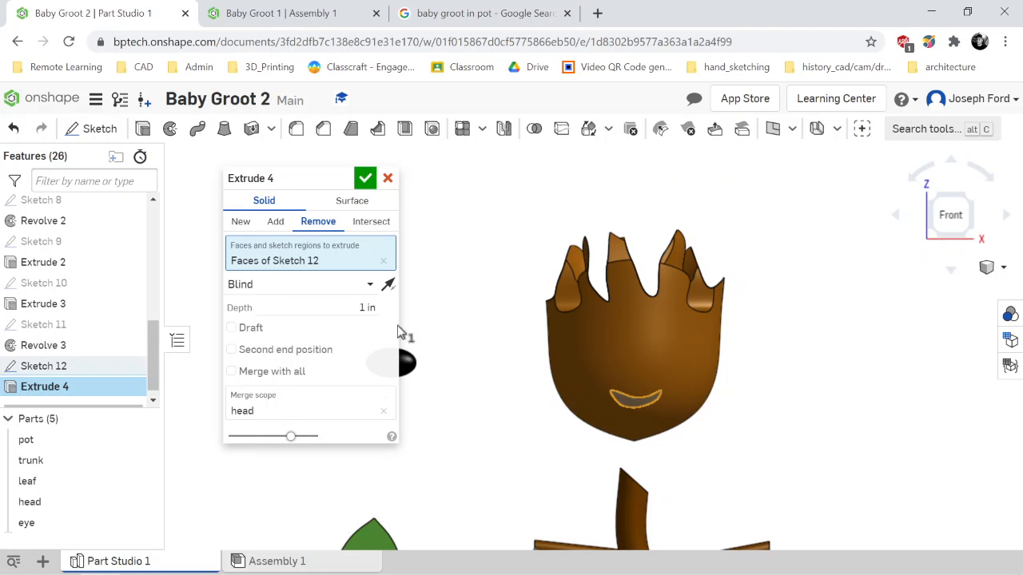
click(366, 285)
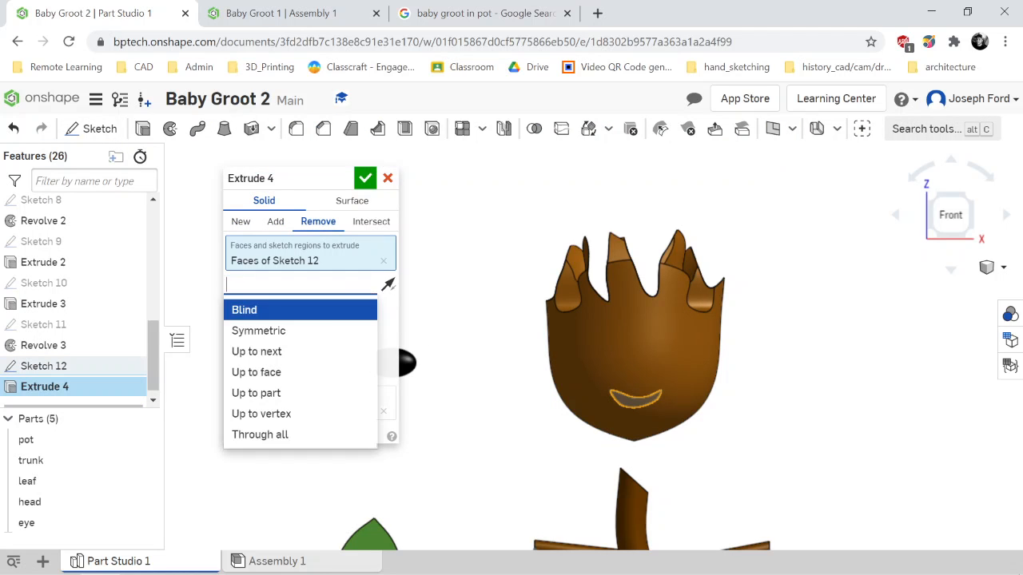
click(286, 435)
right_drag(486, 422, 517, 419)
key(Return)
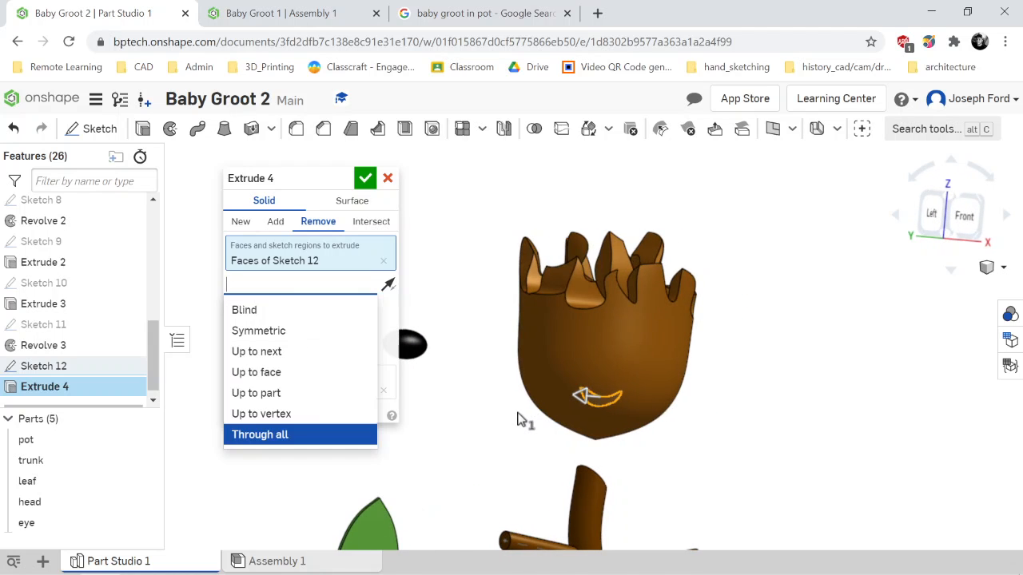
click(274, 436)
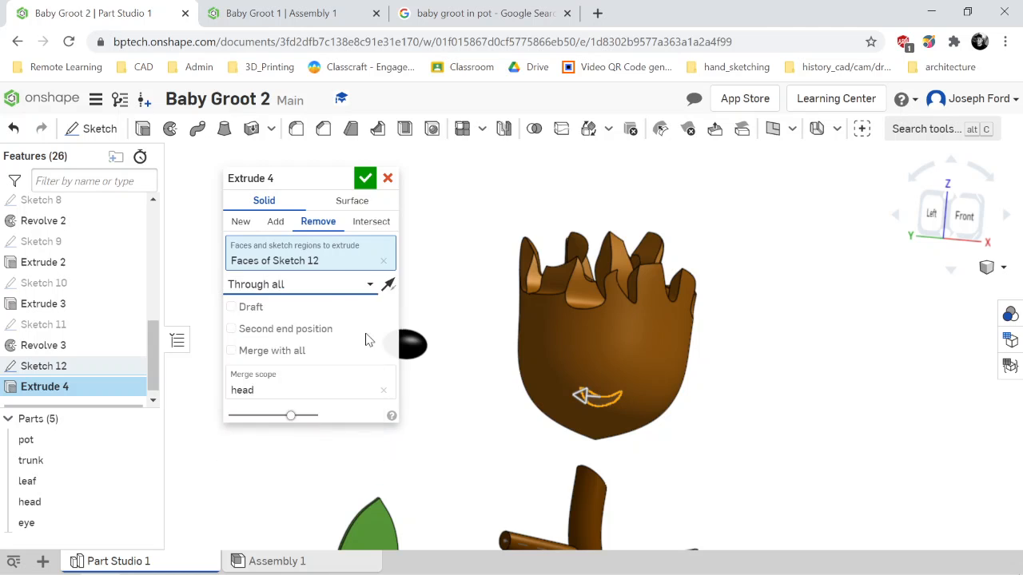
click(387, 285)
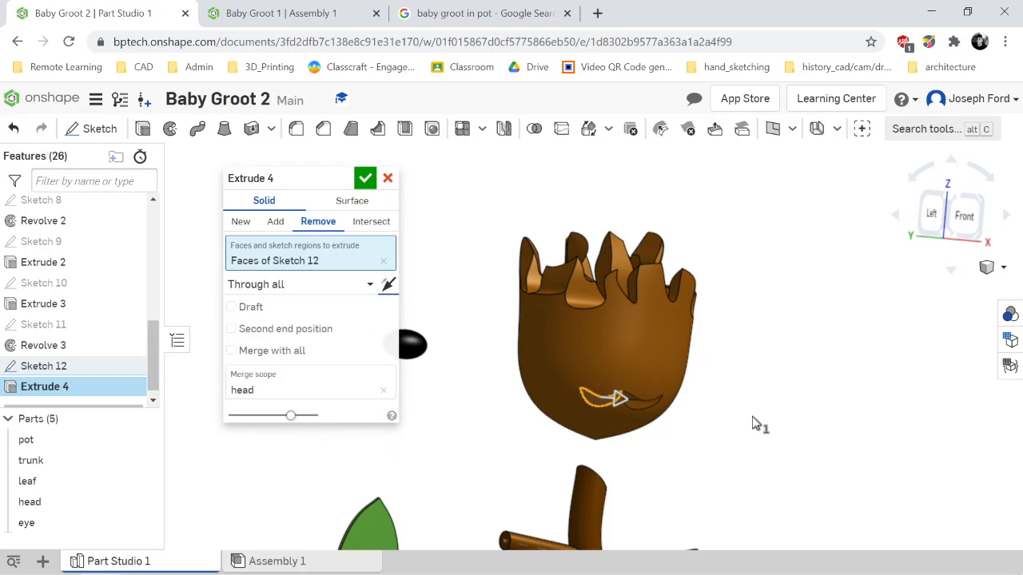
key(shift+1)
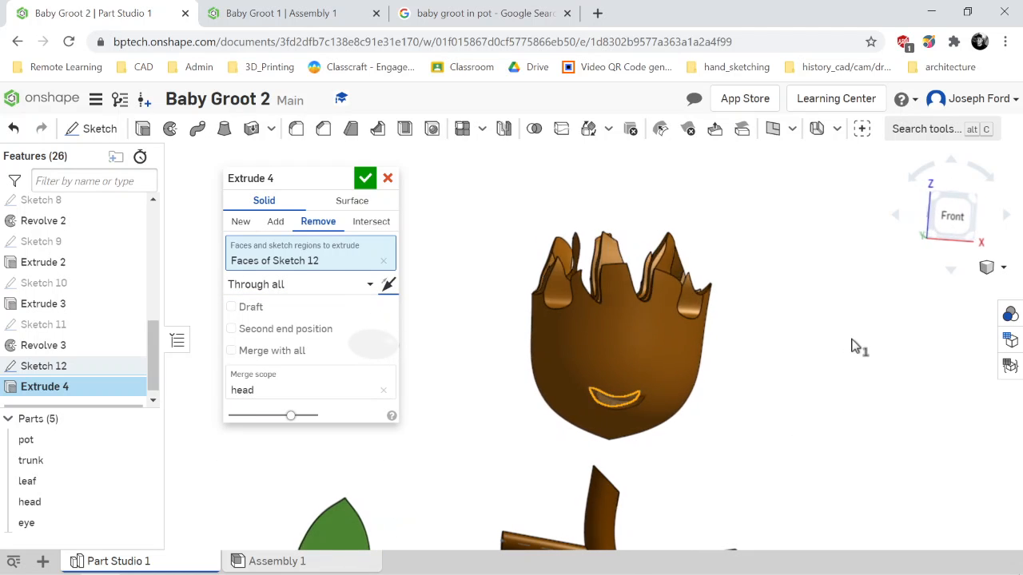
click(364, 178)
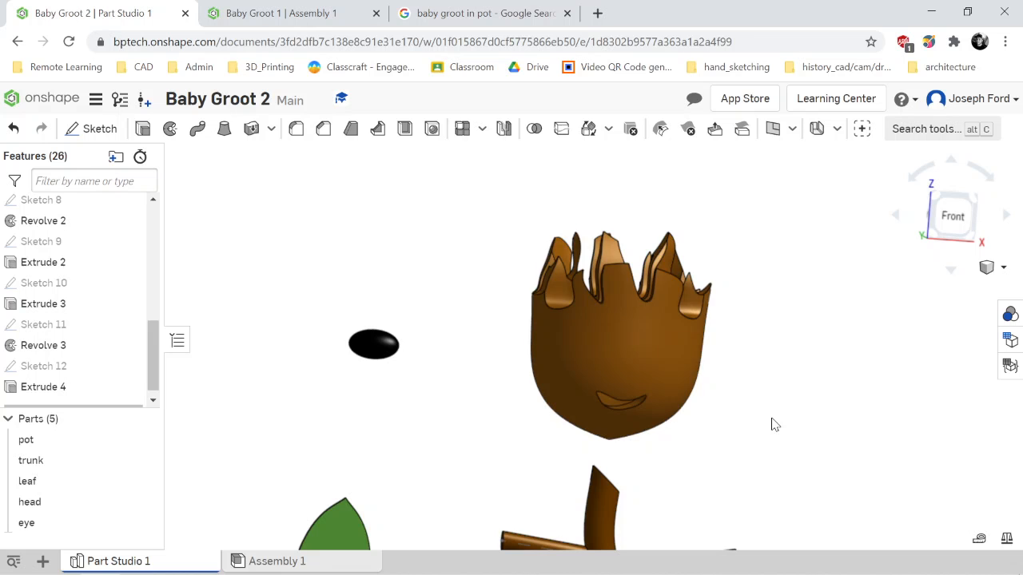
right_drag(771, 418, 771, 417)
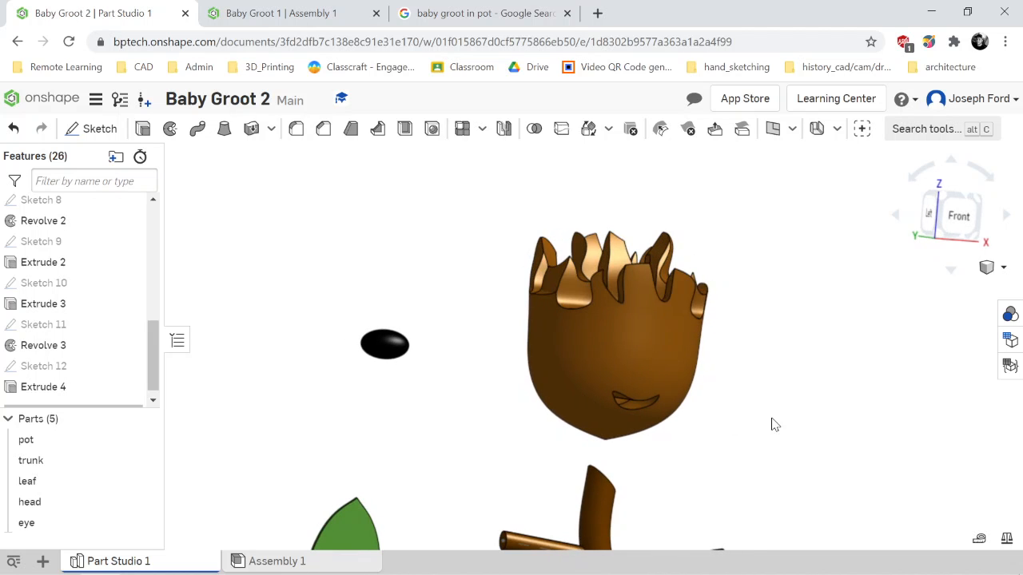
Return to Assembly 1 and inspect Baby Groot's smiling face from the front, both sides, above and below.
click(277, 562)
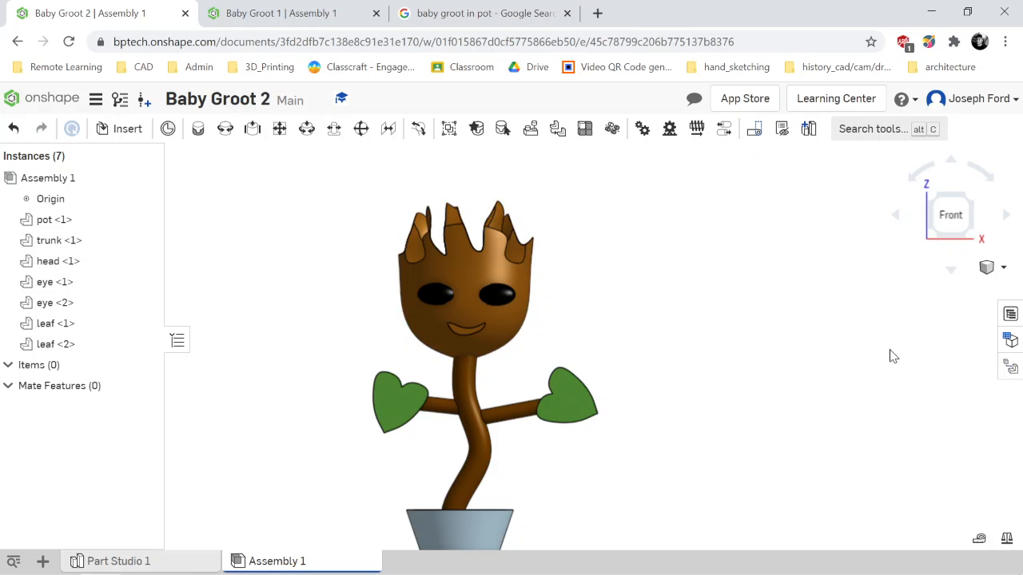
key(Down)
key(Up)
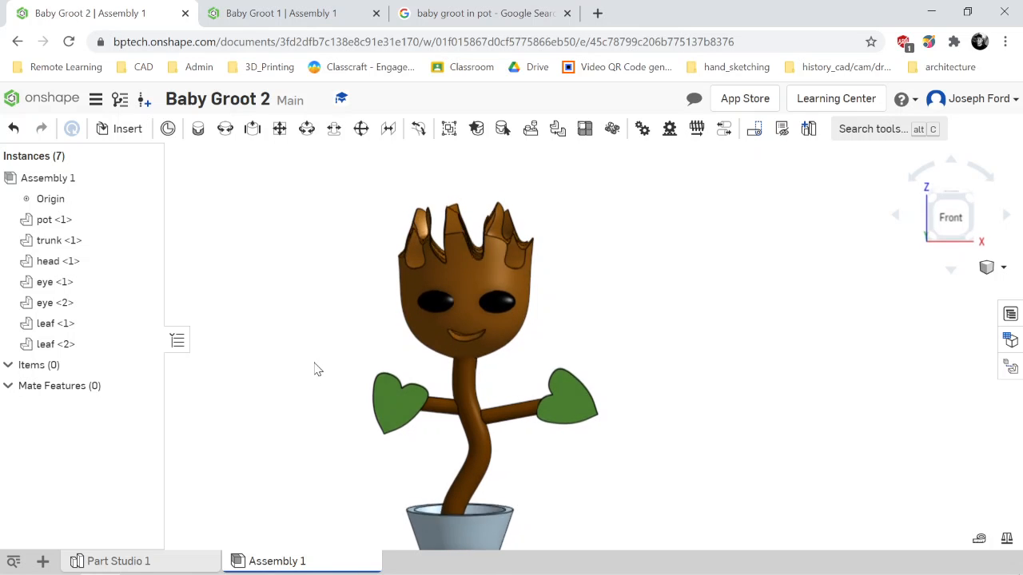
key(Right)
key(Left)
key(Left)
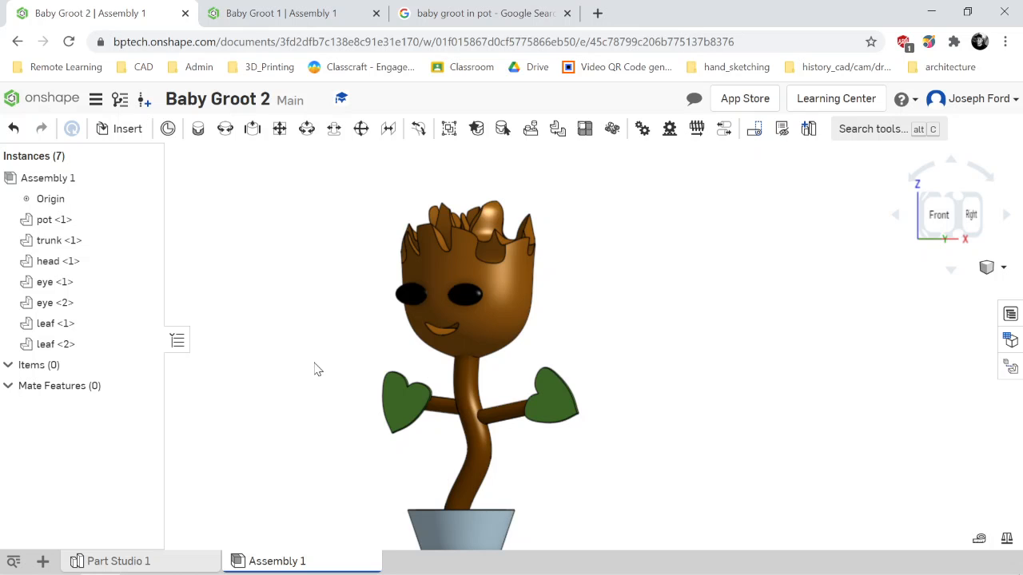
key(Right)
key(Right)
key(Right)
key(Right)
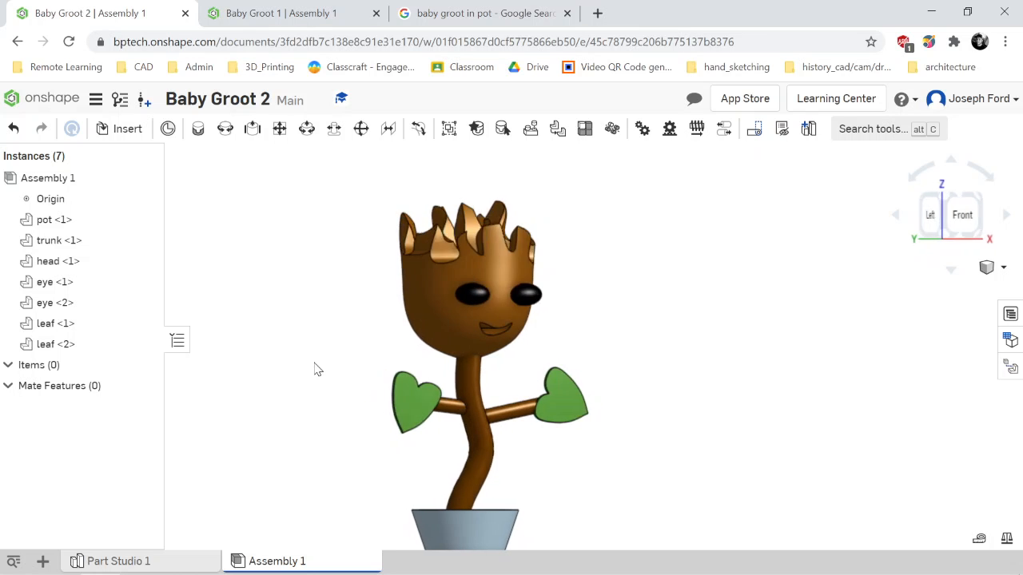
key(Left)
key(Left)
key(Left)
key(Left)
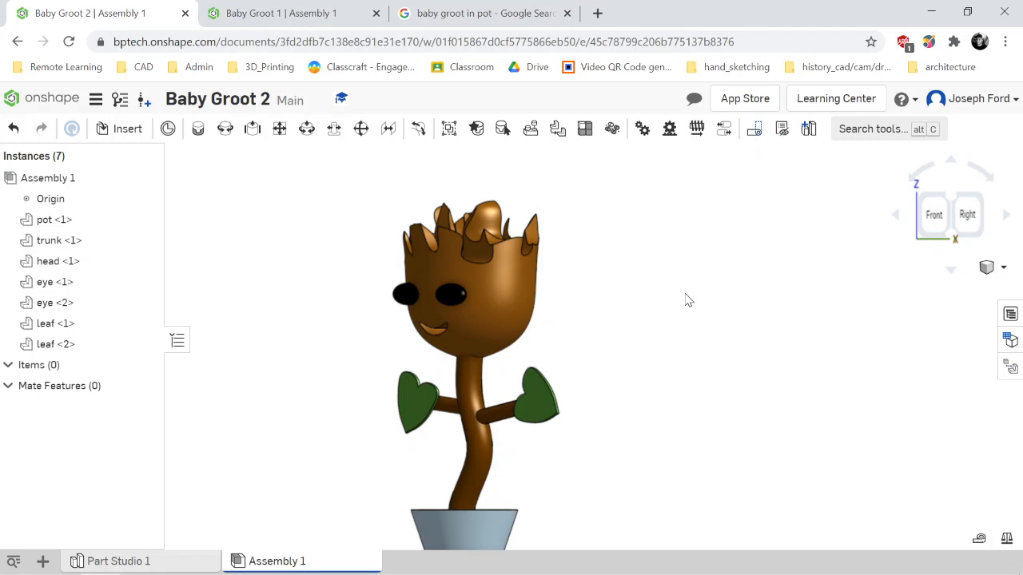
key(Right)
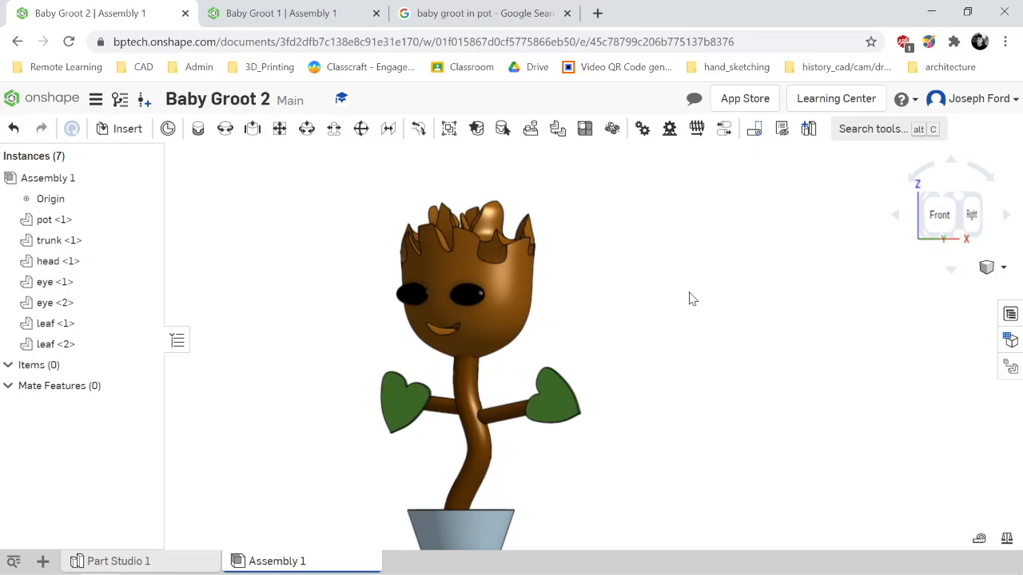
key(Left)
key(Right)
key(Right)
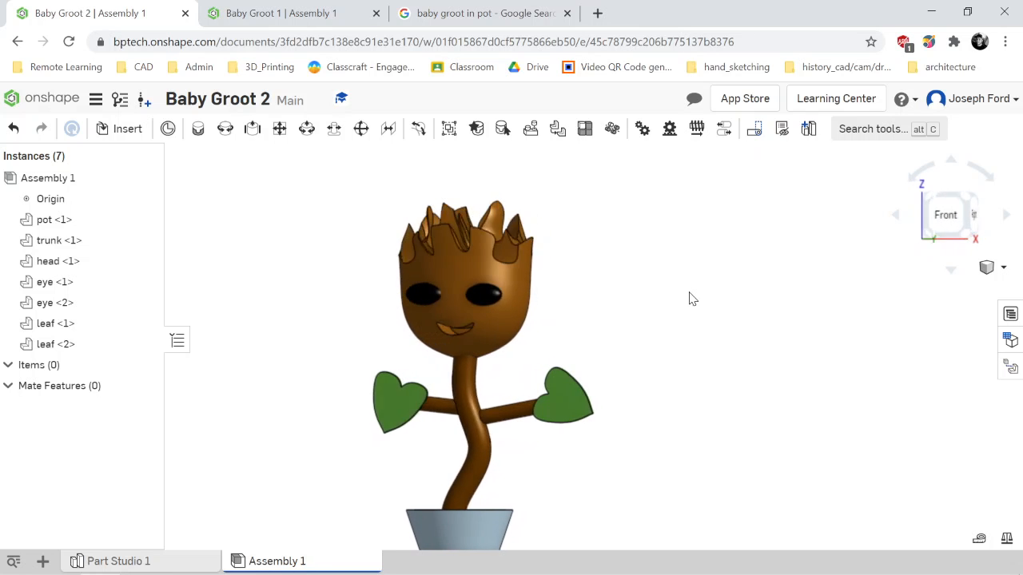
key(Down)
key(Left)
key(Left)
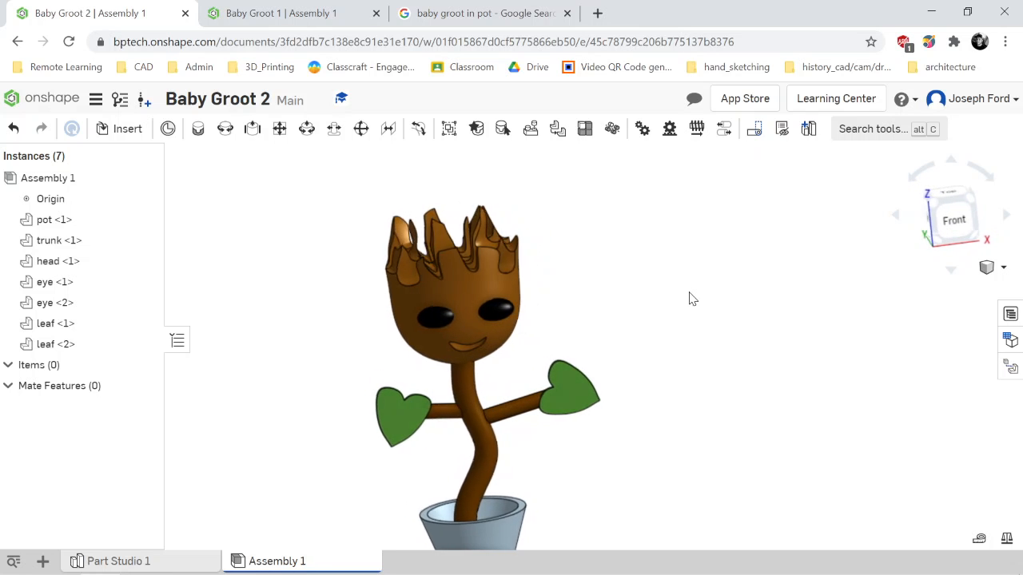
key(Up)
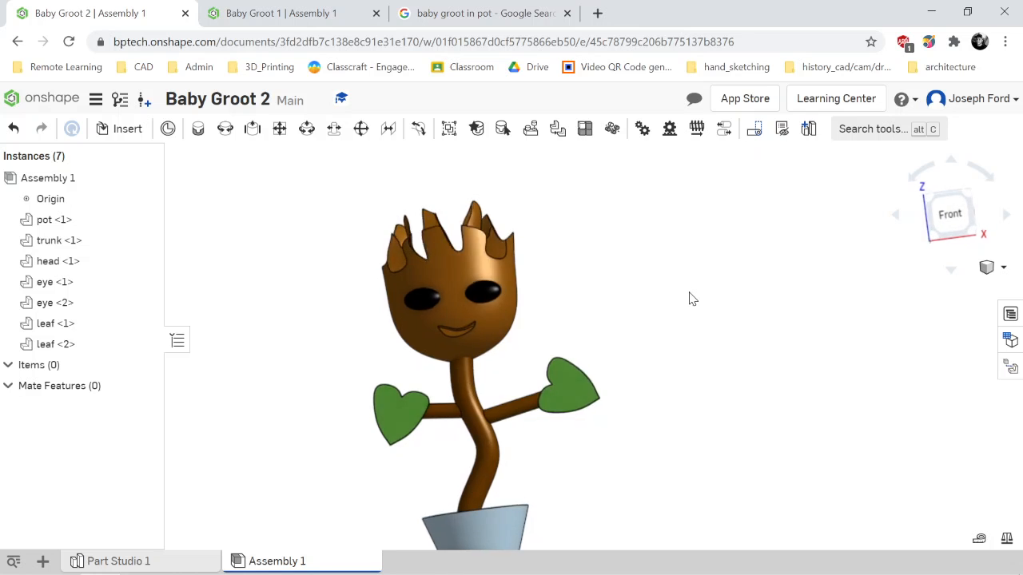
key(Left)
key(Left)
key(Right)
key(Left)
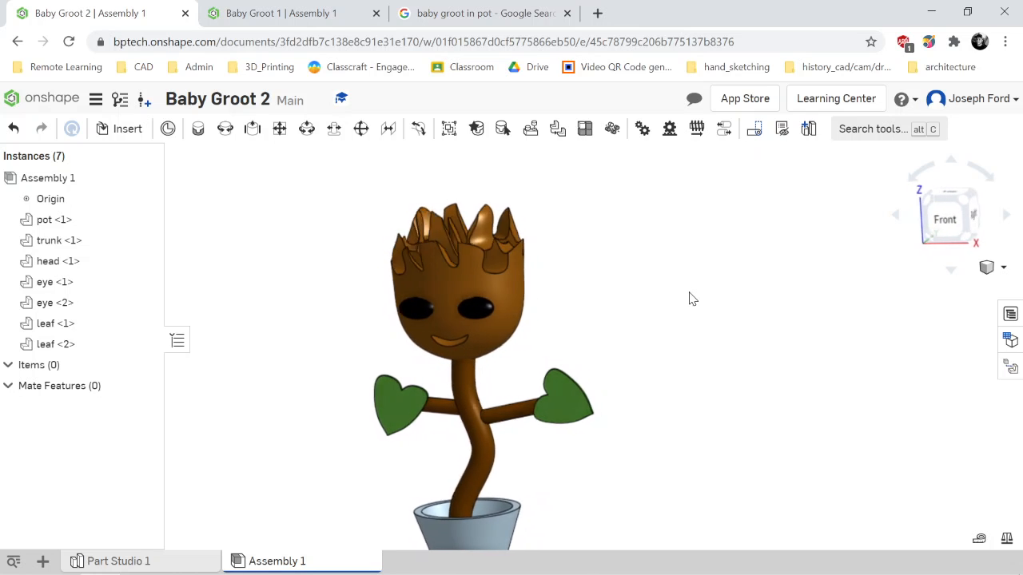